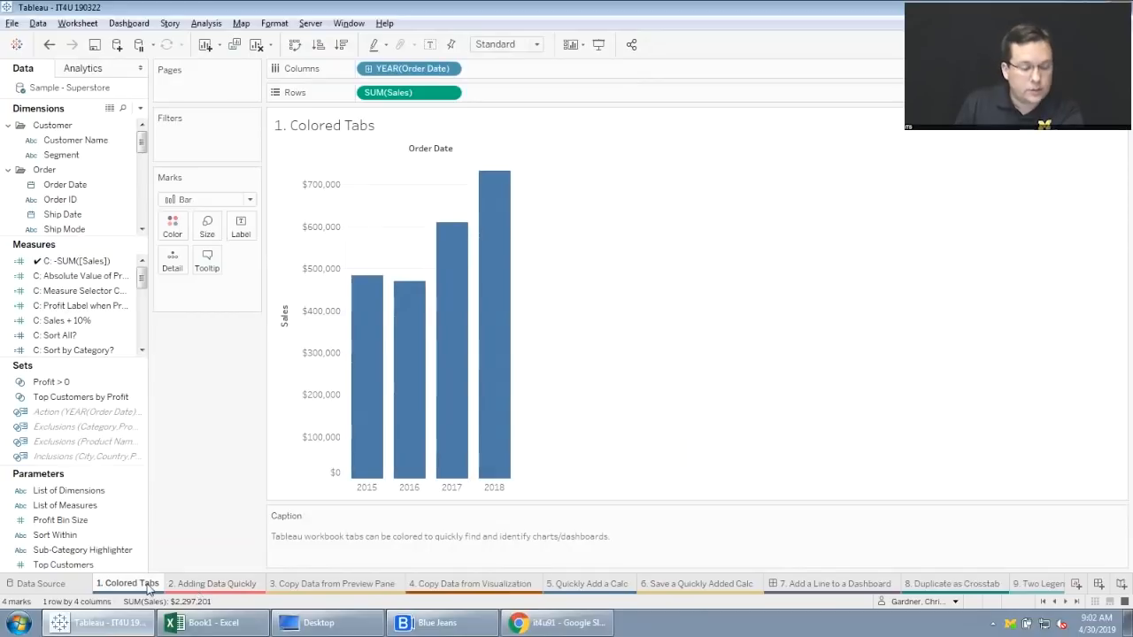
View the available tab colors for the "1. Colored Tabs" worksheet.
mouse_move(143, 589)
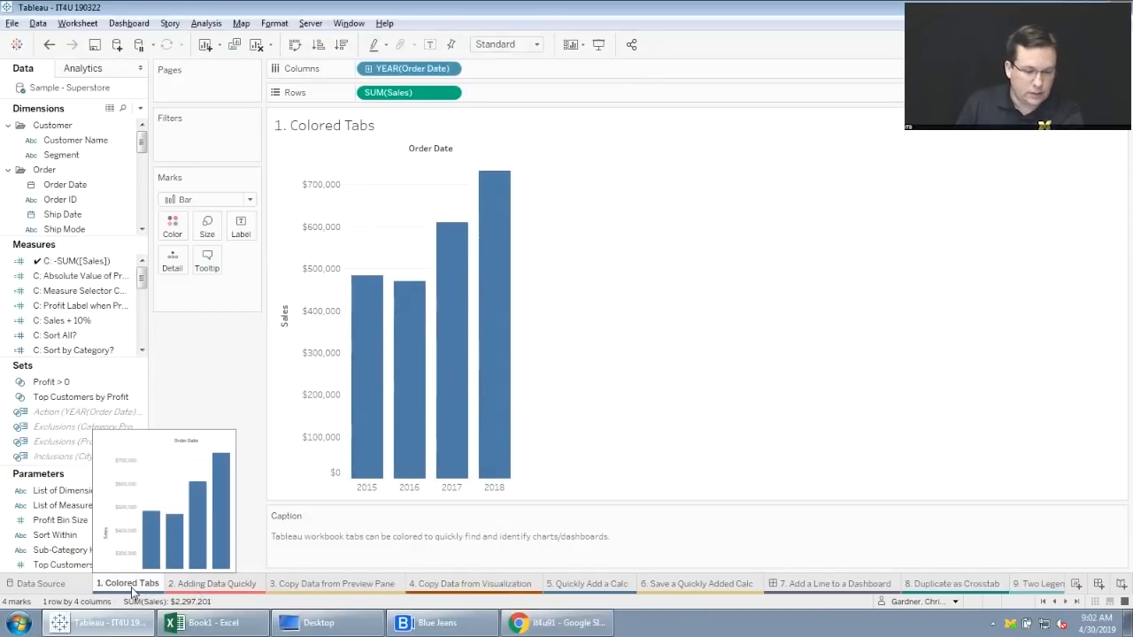
right_click(132, 588)
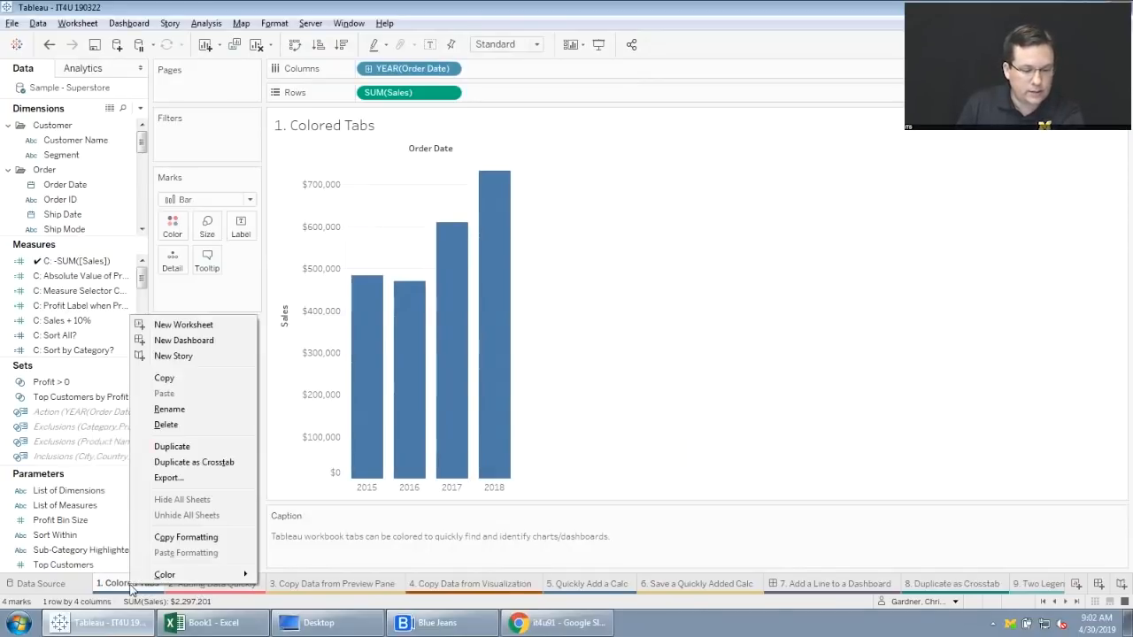
mouse_move(166, 578)
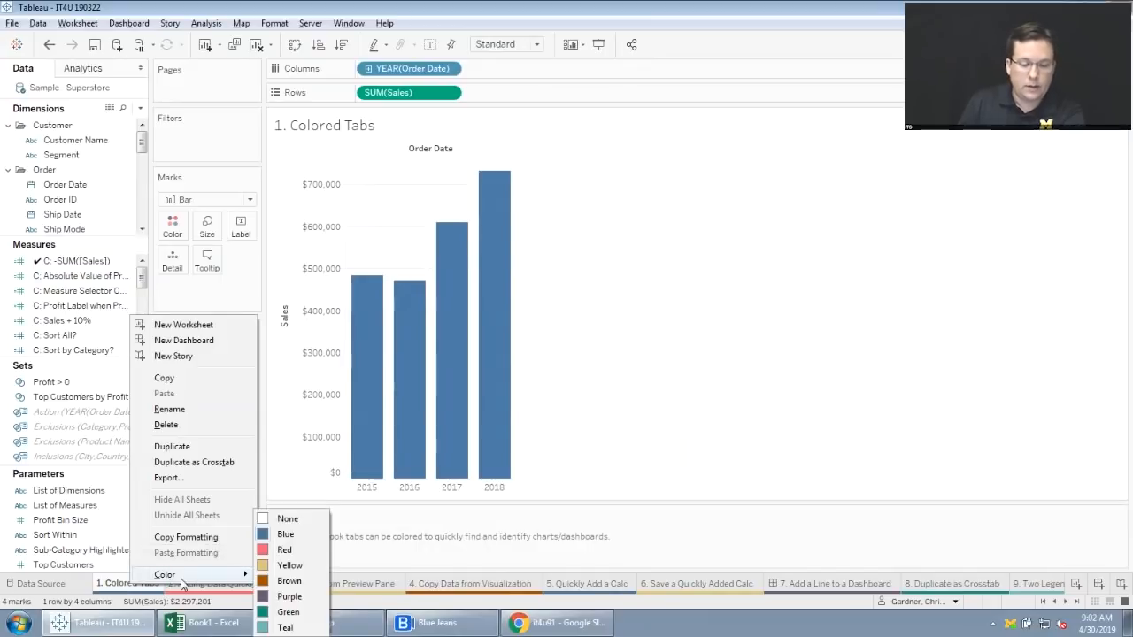
click(589, 380)
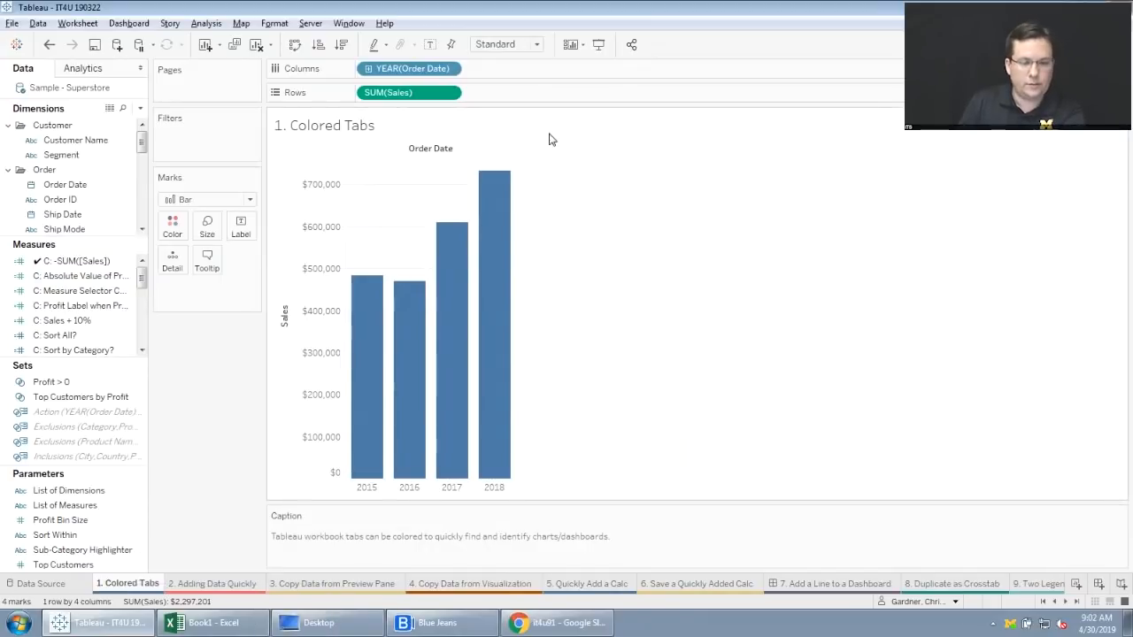
Review the list of sheets in the settings for publishing the workbook to Tableau Server, and leave without publishing.
click(312, 25)
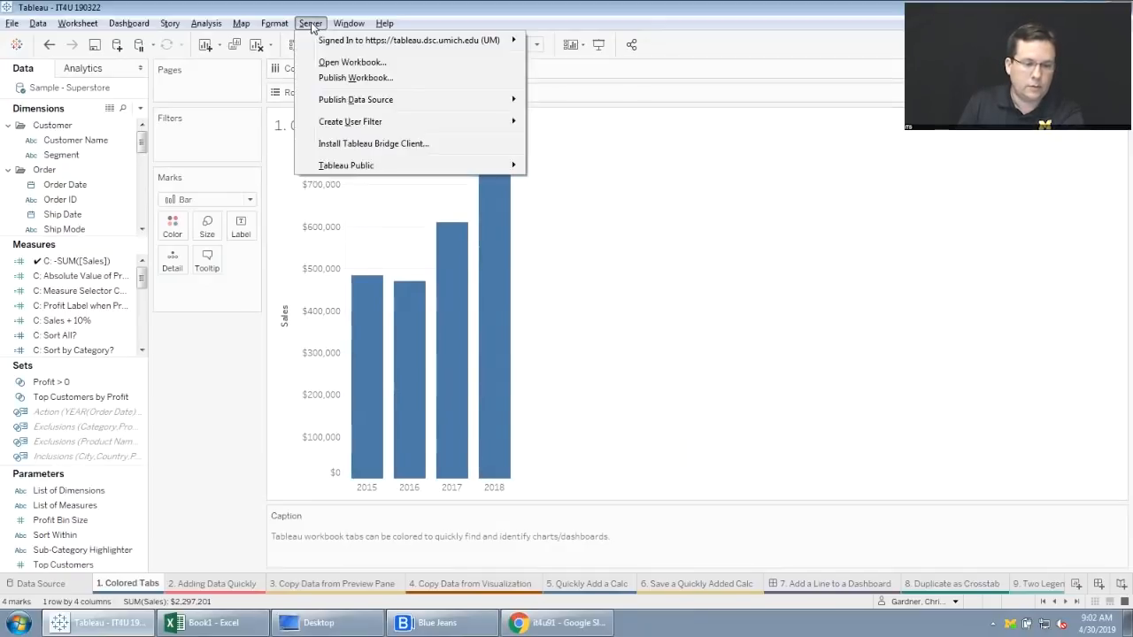
click(346, 78)
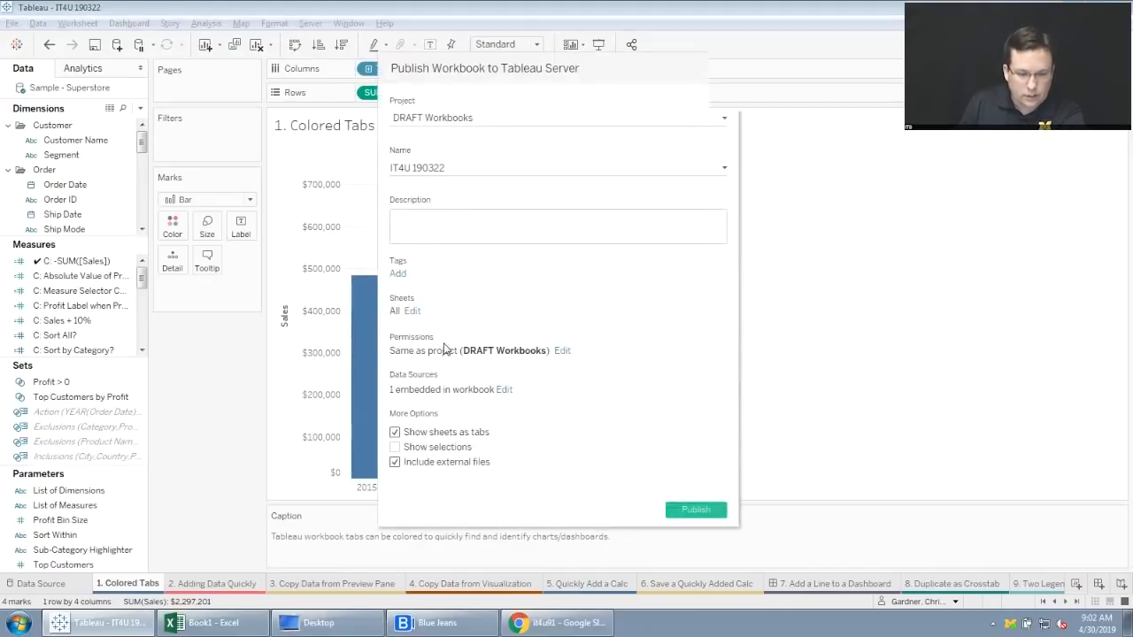
click(415, 310)
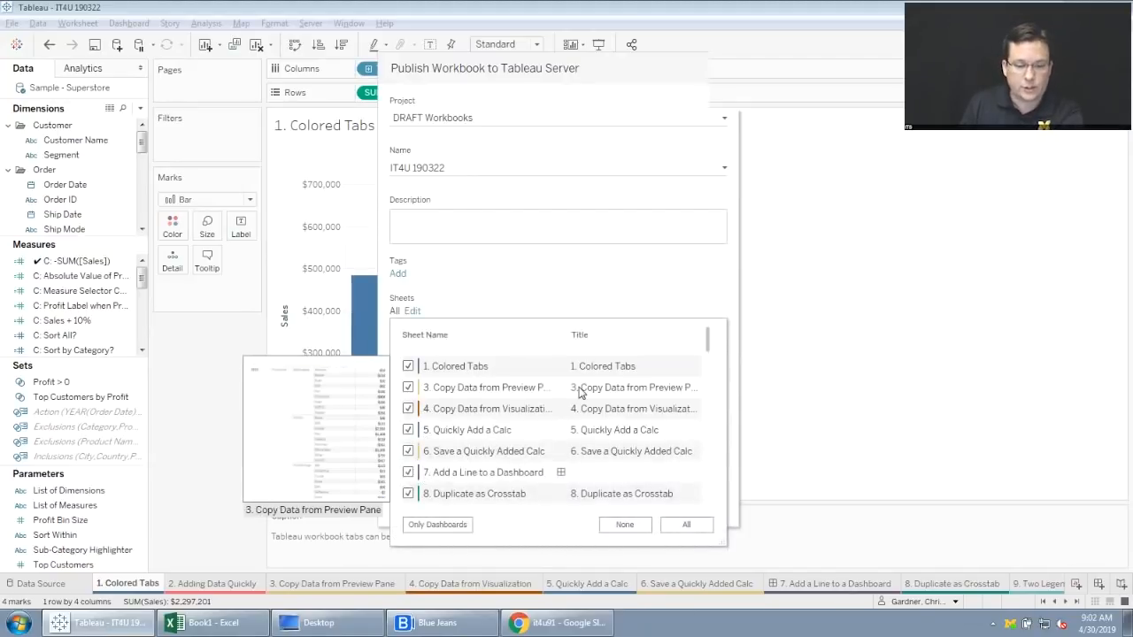
click(563, 292)
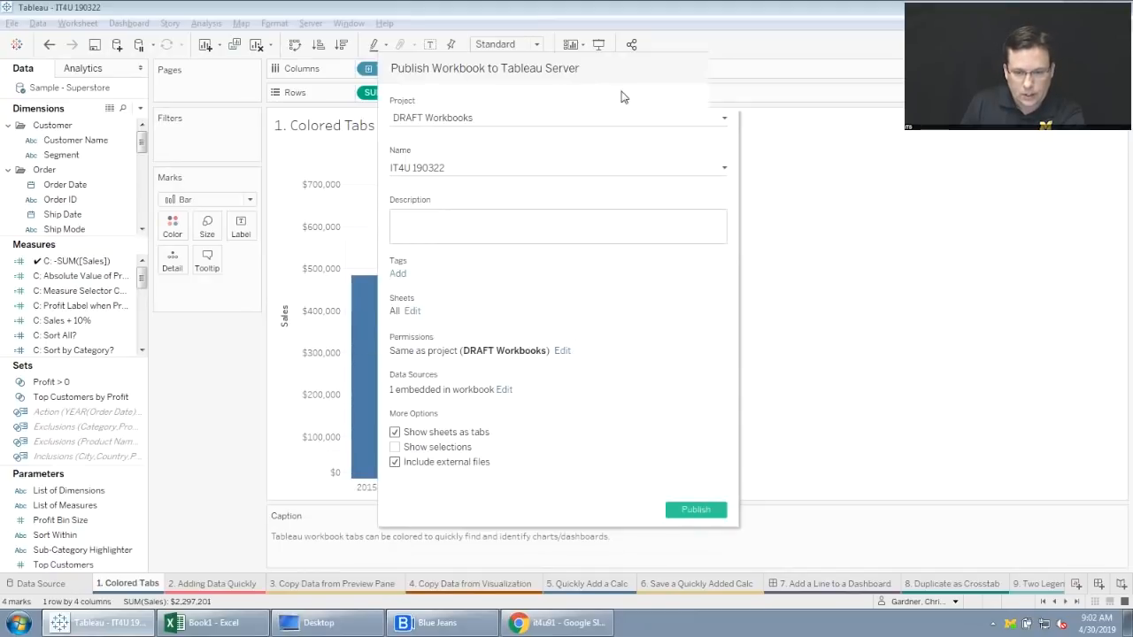
drag(627, 78, 487, 76)
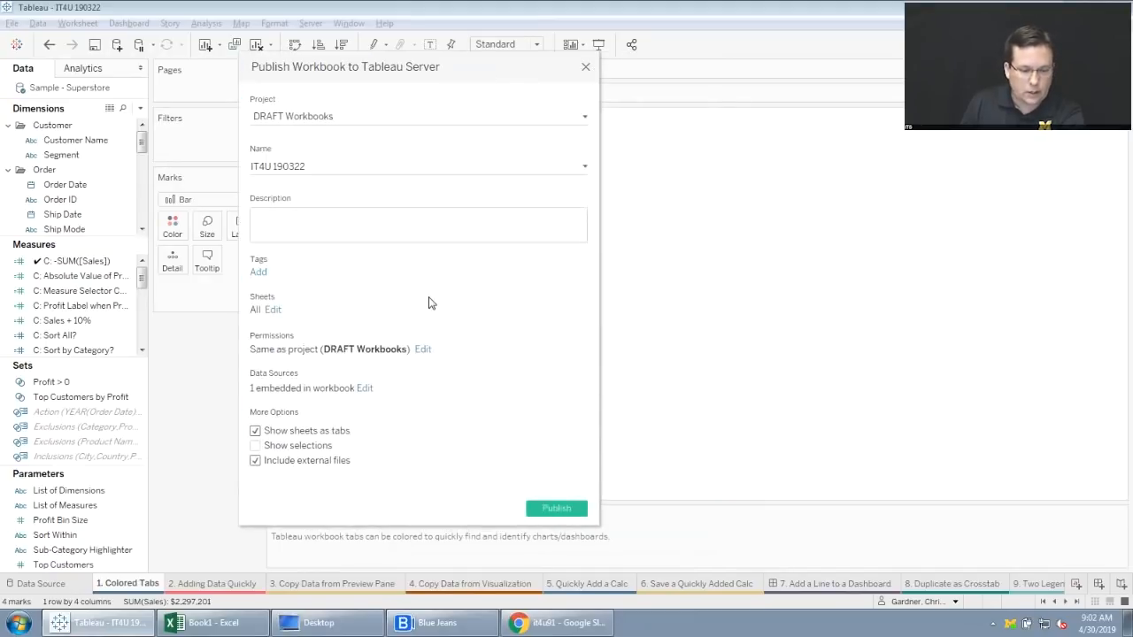
click(585, 68)
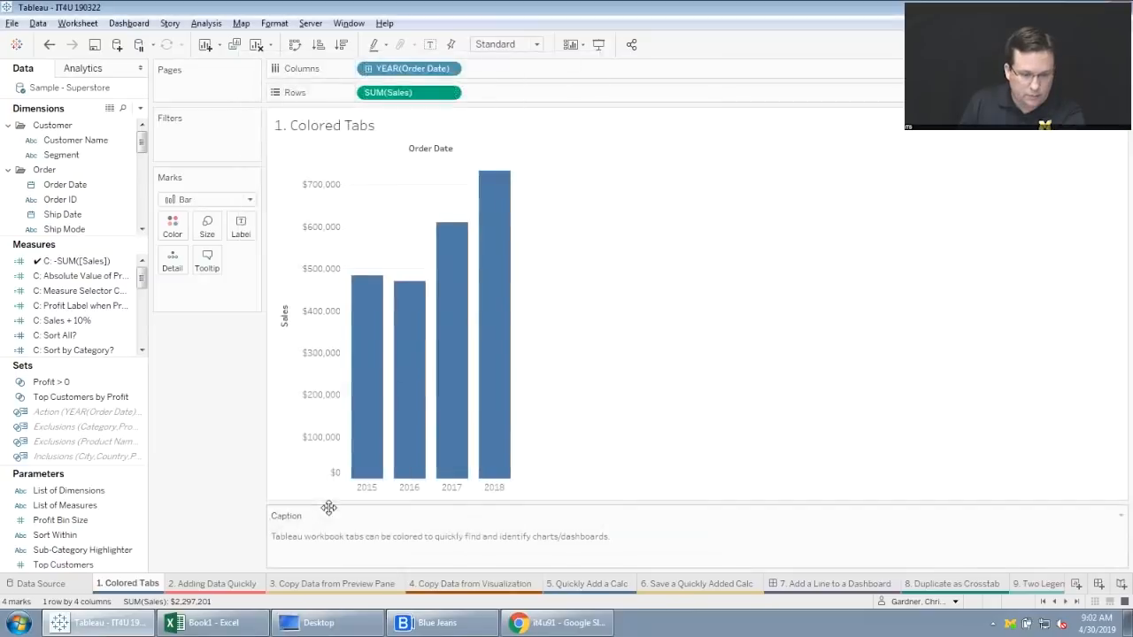
From the "2. Adding Data Quickly" worksheet, add Helmet_data.csv from the Desktop folder to the workbook as a new data source.
click(231, 585)
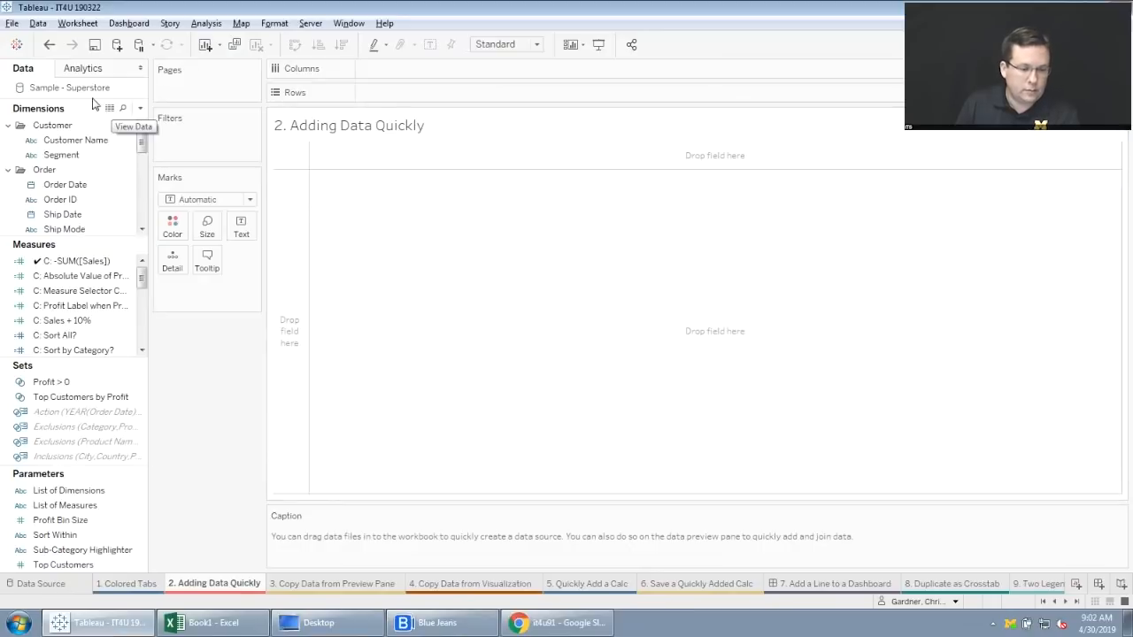
click(61, 506)
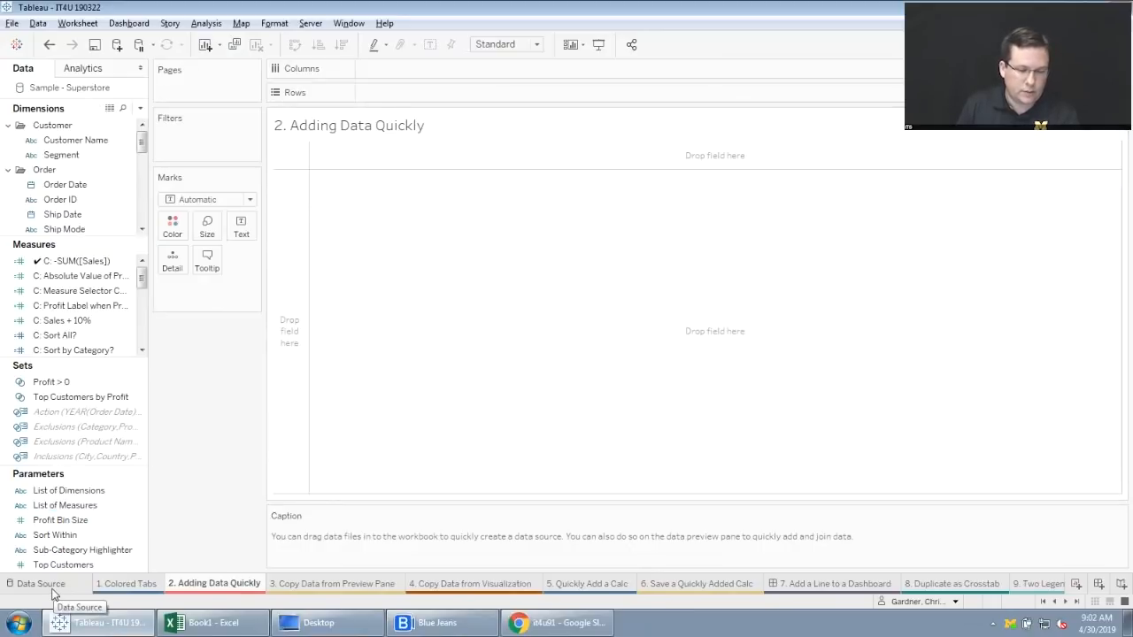
click(316, 624)
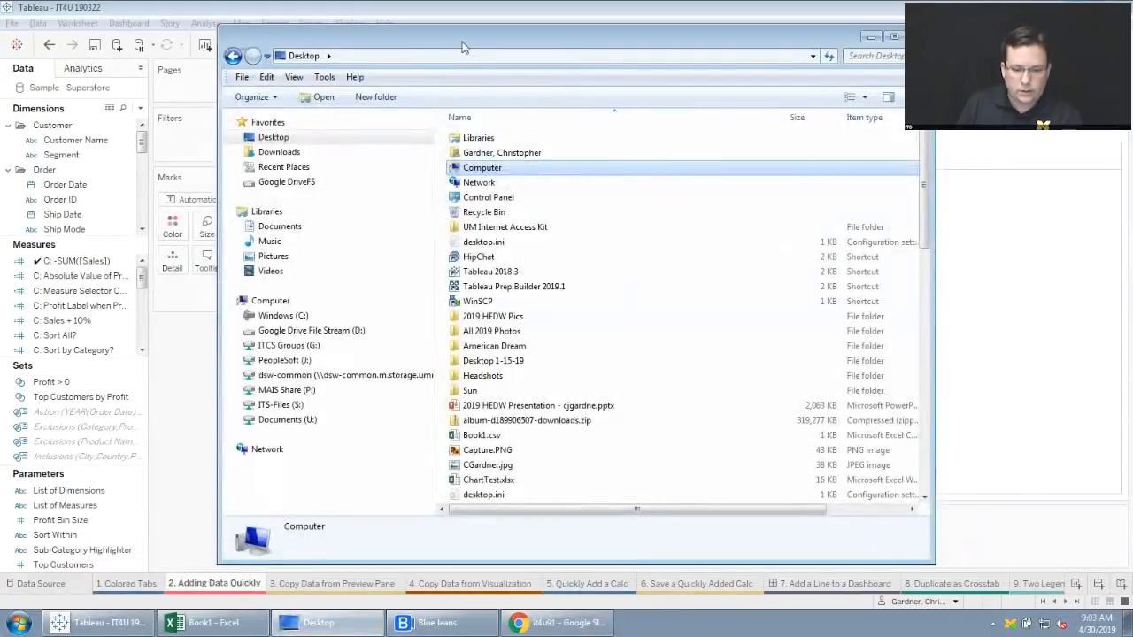
drag(463, 47, 692, 56)
scroll(785, 331, down, 4)
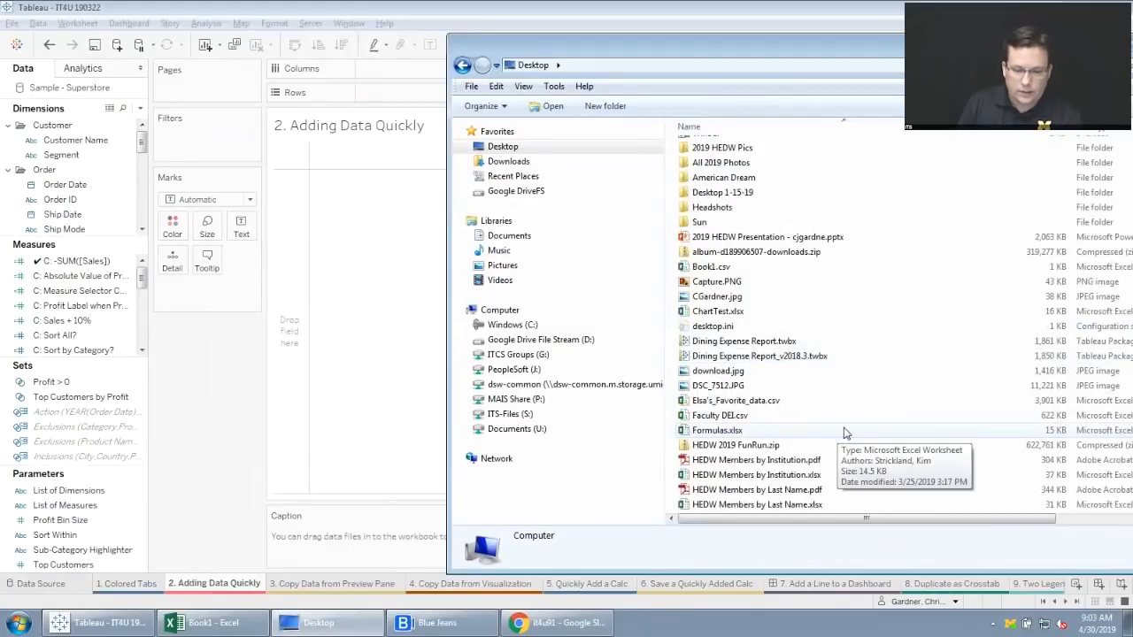
scroll(844, 432, down, 4)
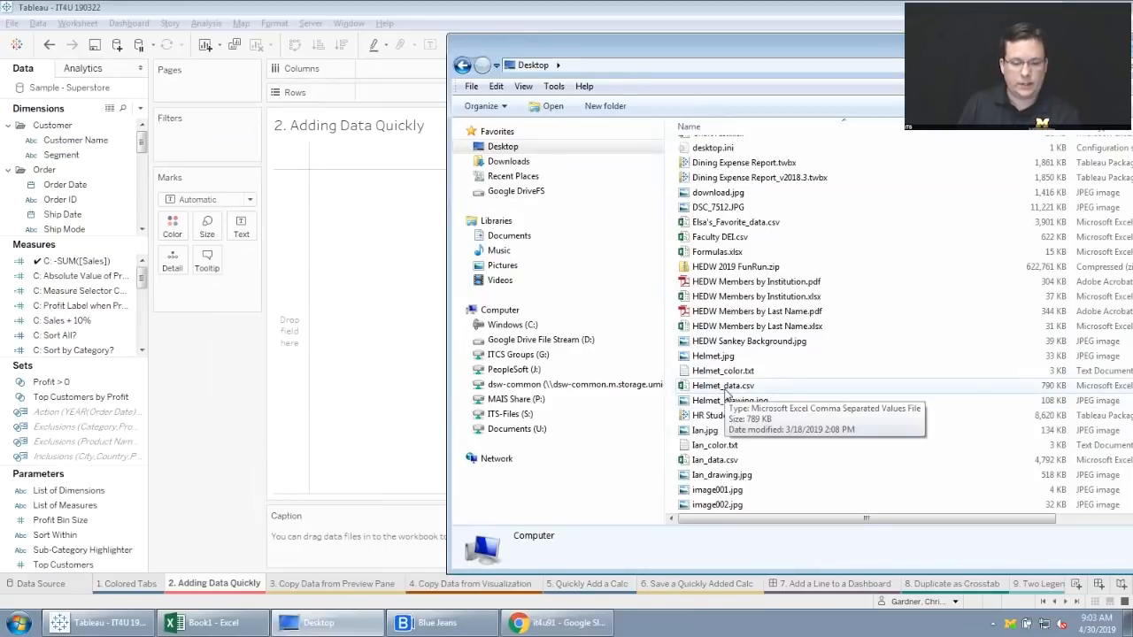
drag(727, 394, 393, 275)
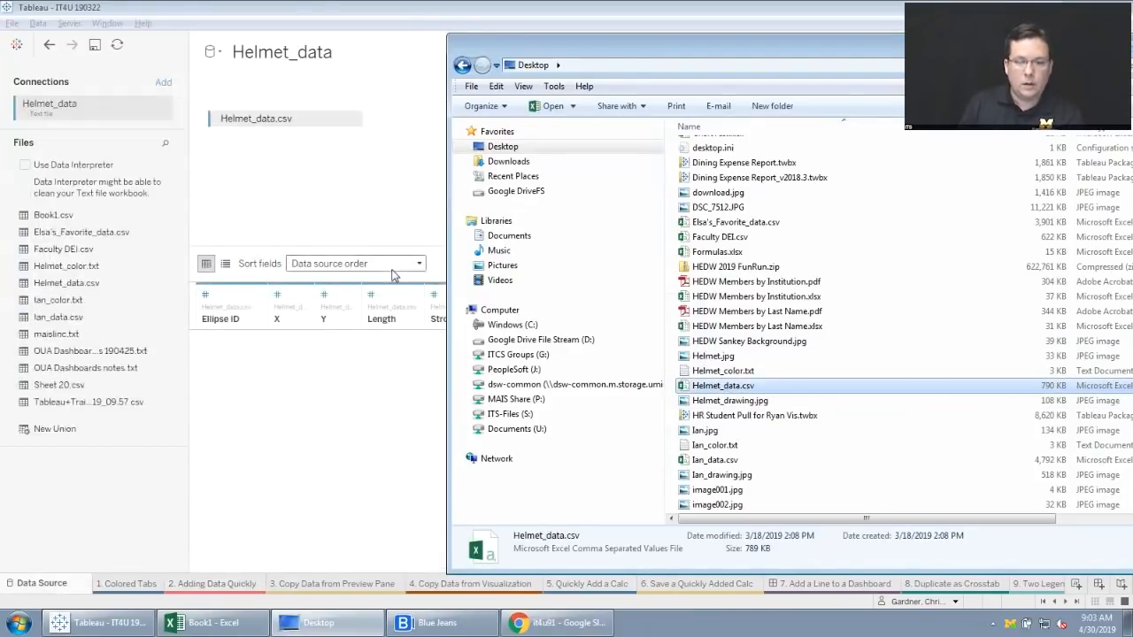
click(396, 199)
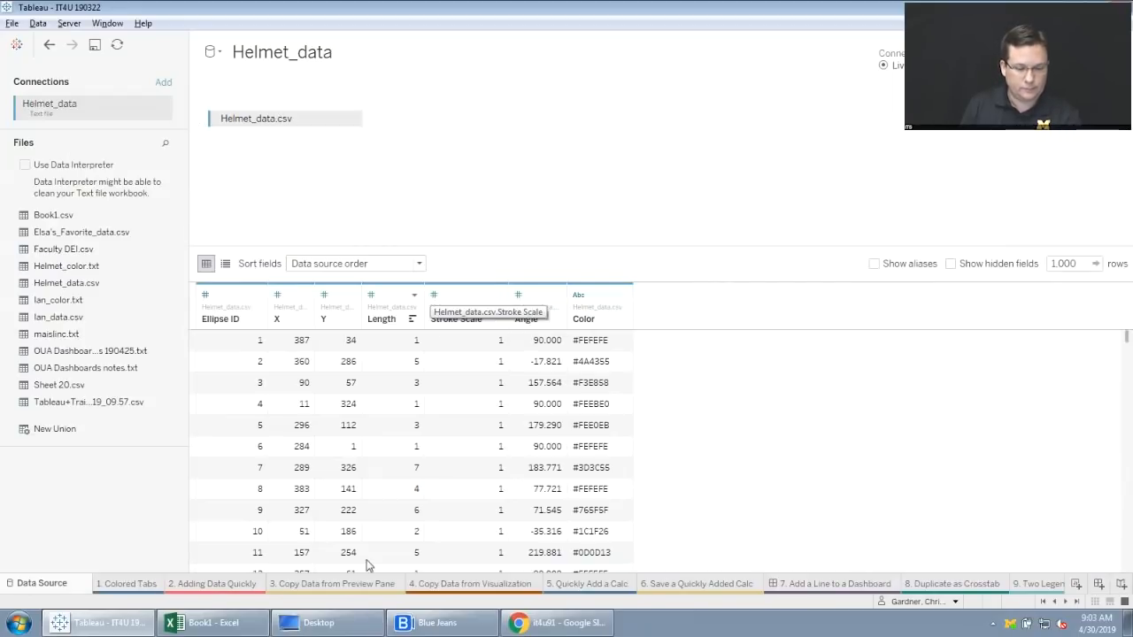
On the "3. Copy Data from Preview Pane" worksheet, preview the Sample - Superstore data and copy all of its rows.
click(340, 584)
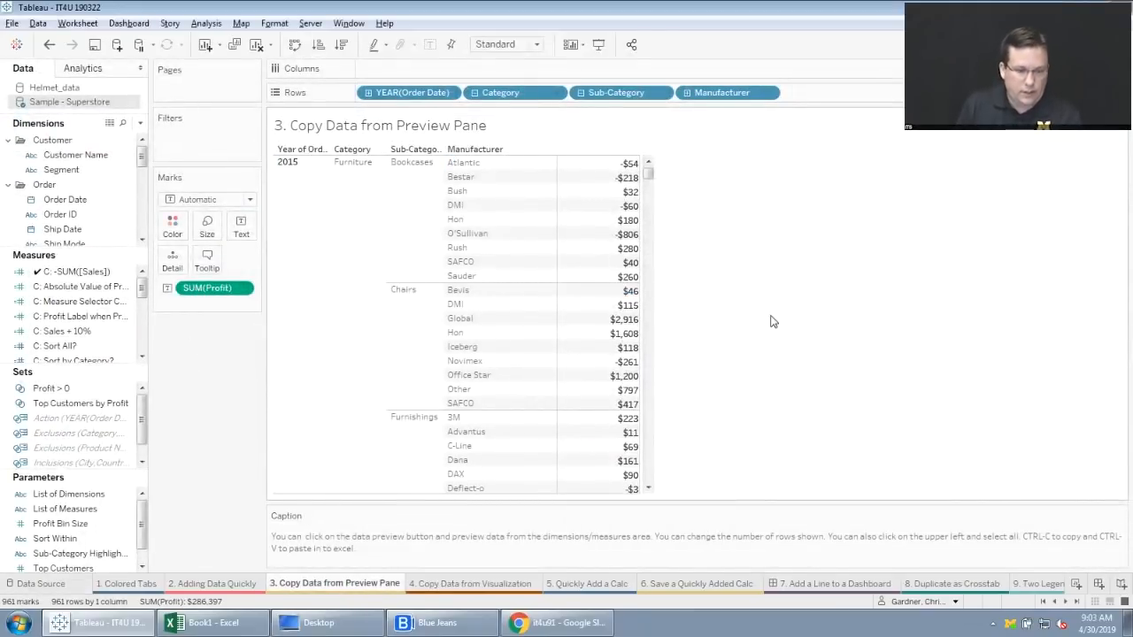
click(110, 125)
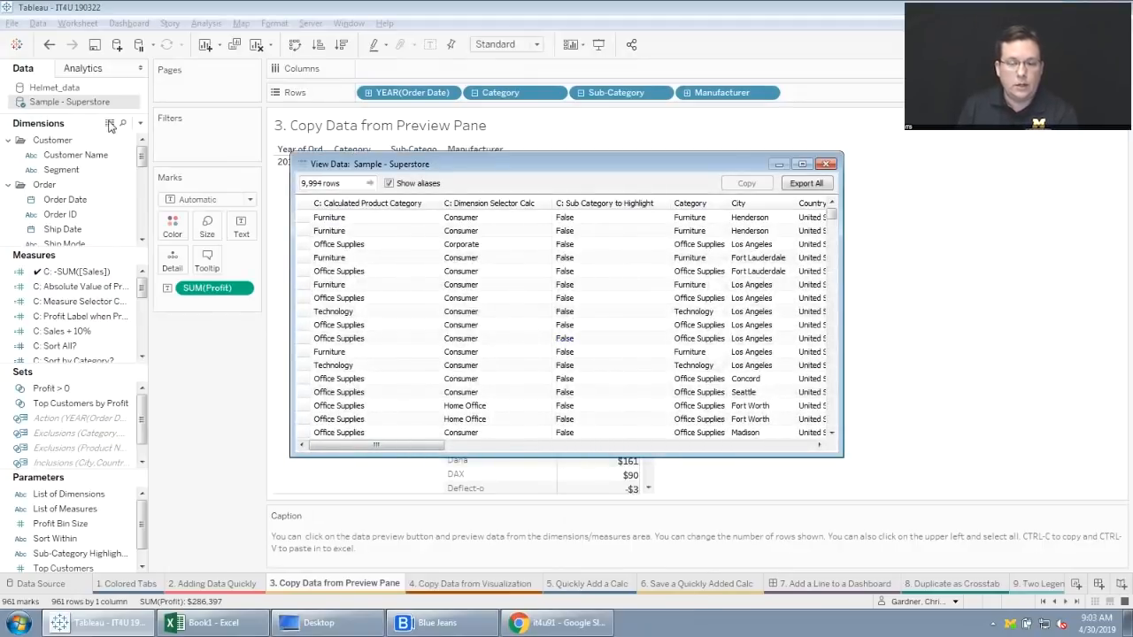
click(301, 204)
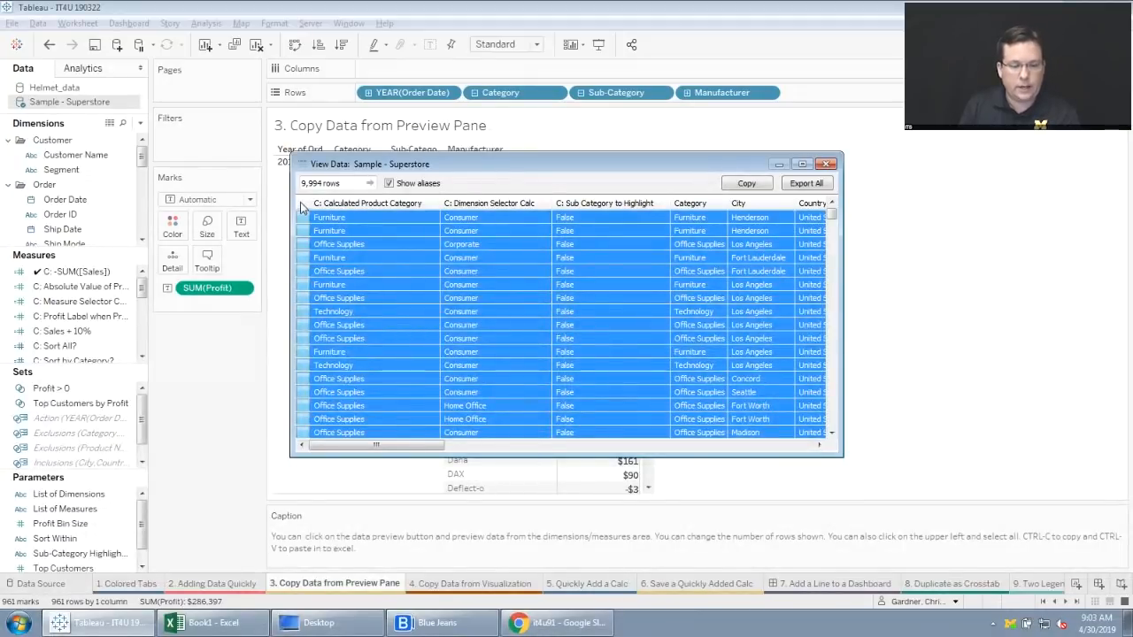
click(746, 183)
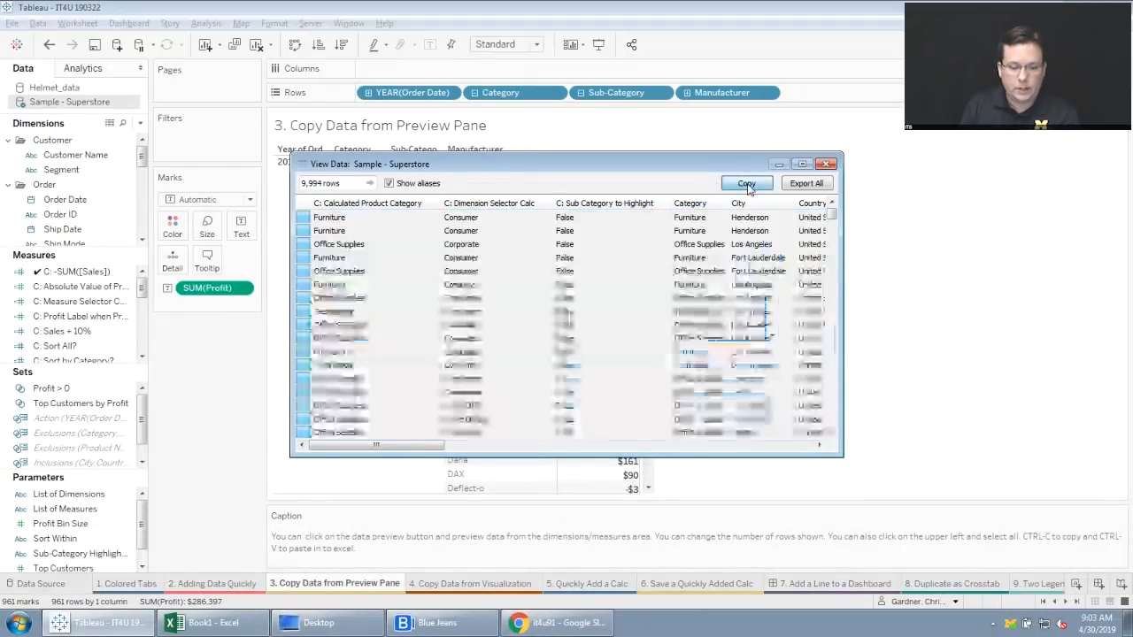
Switch to the blank Book1 workbook in Excel and back to Tableau, and close the Sample - Superstore data preview.
click(208, 624)
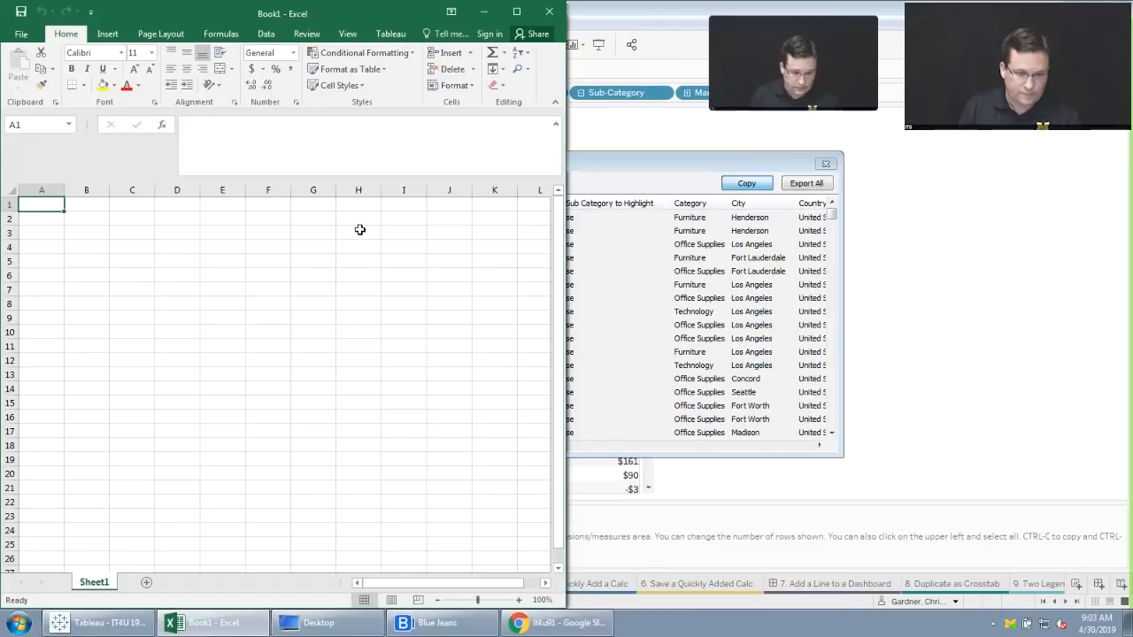
click(624, 173)
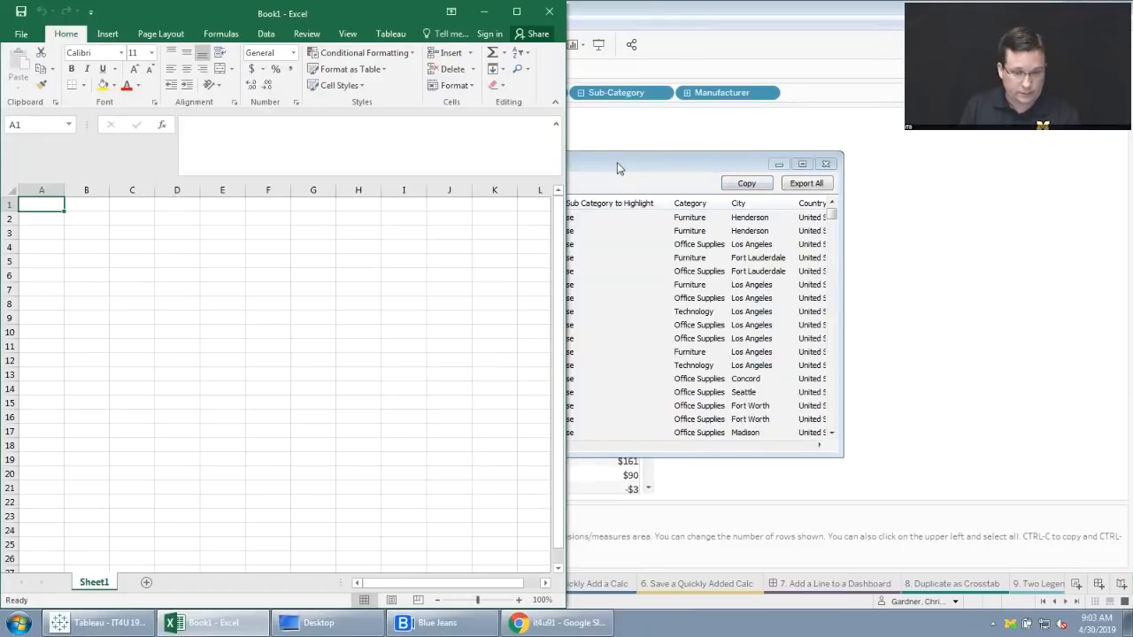
click(681, 138)
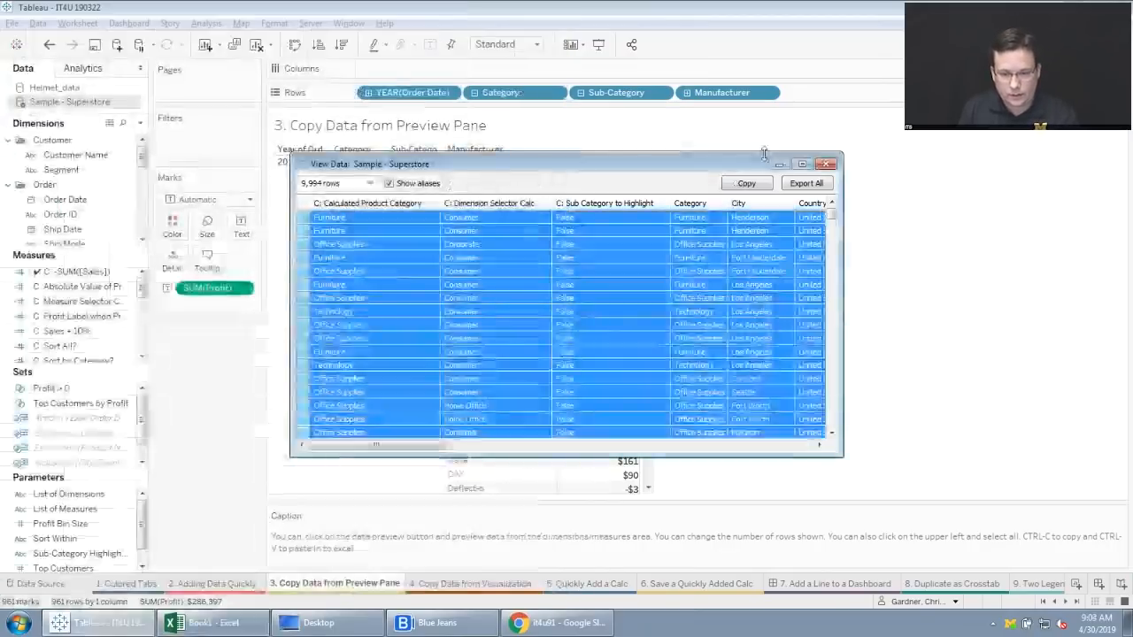
click(827, 165)
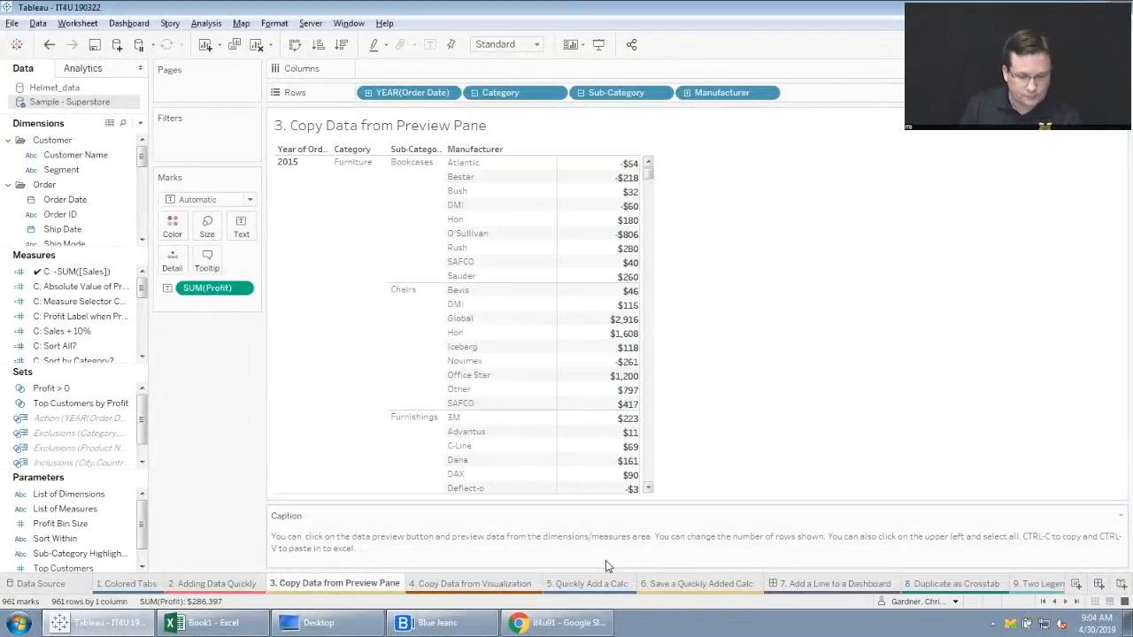
Copy the data of the "4. Copy Data from Visualization" chart and paste it into a new sheet of Book1 in Excel.
click(474, 584)
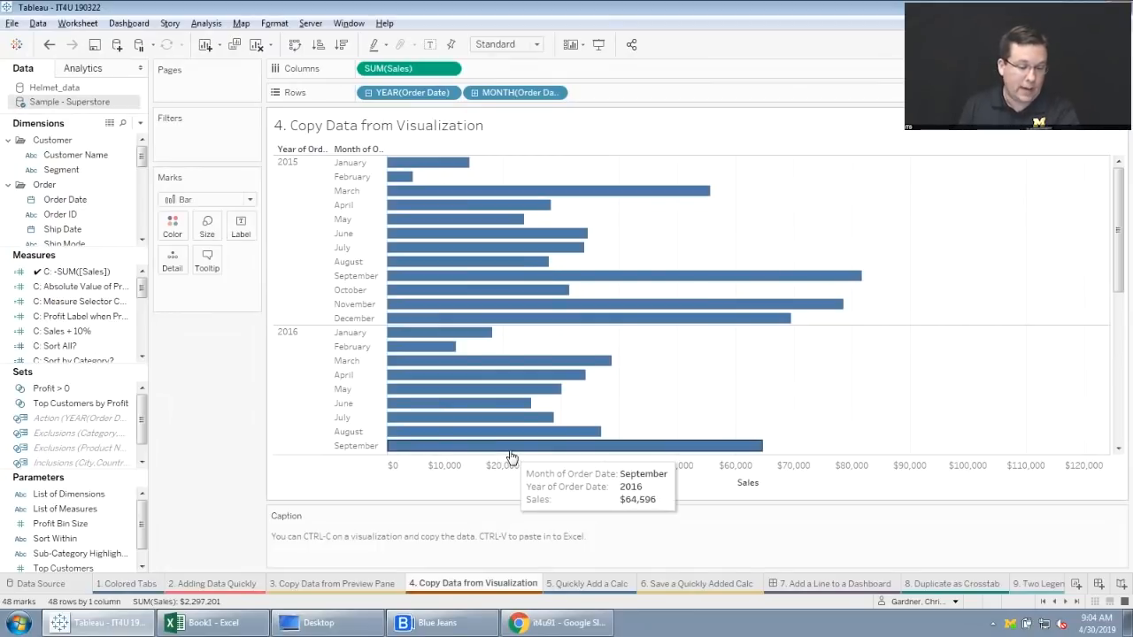
click(204, 622)
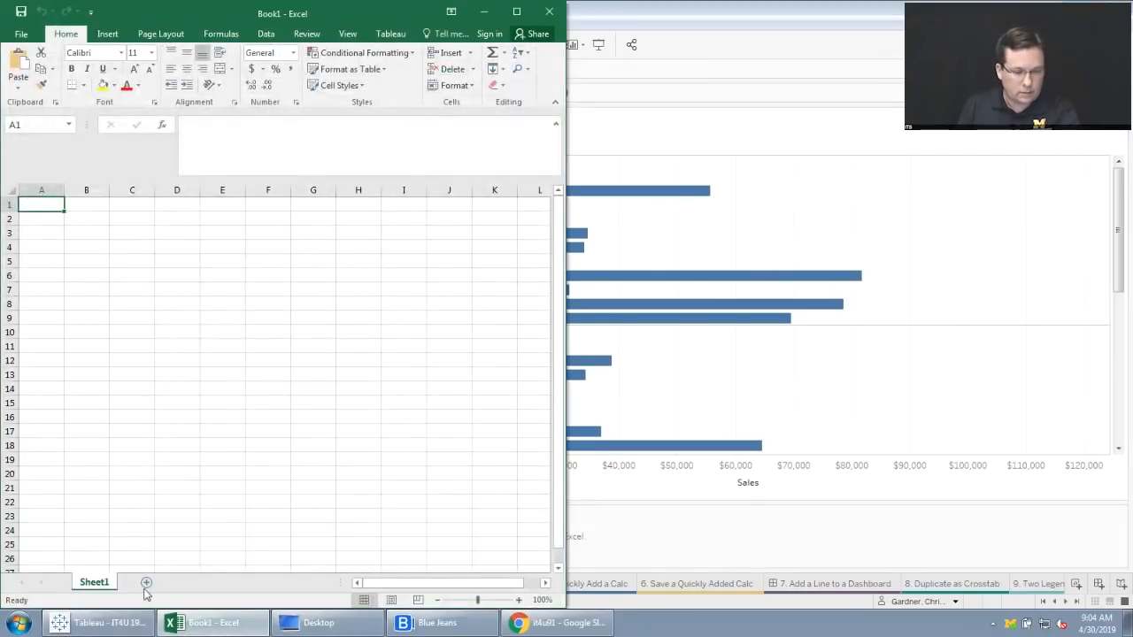
click(146, 582)
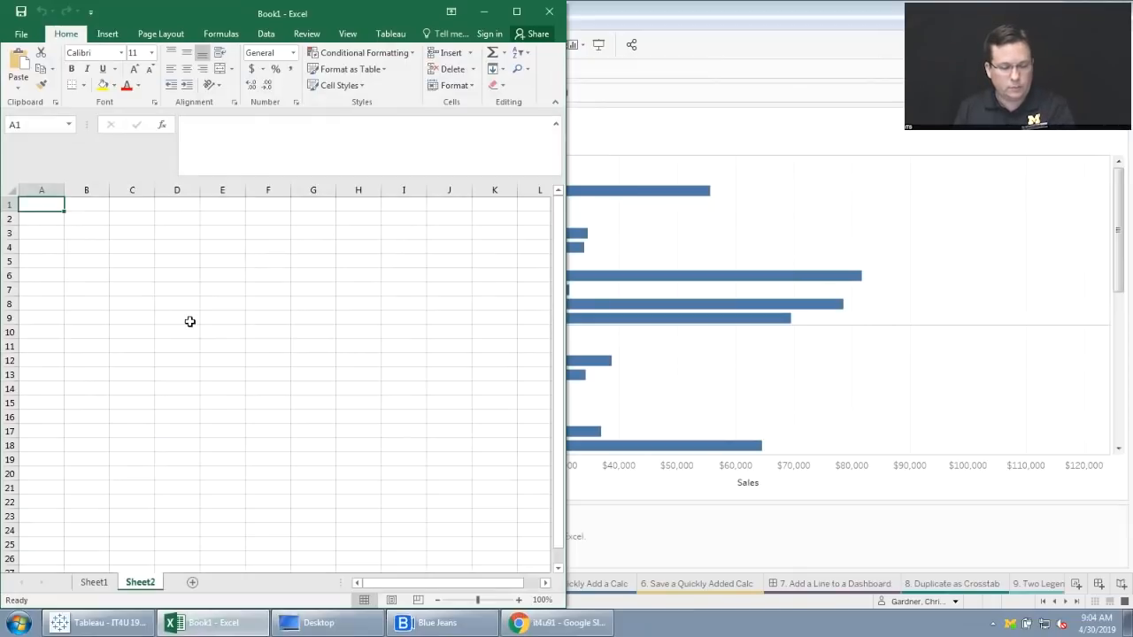
key(ctrl+v)
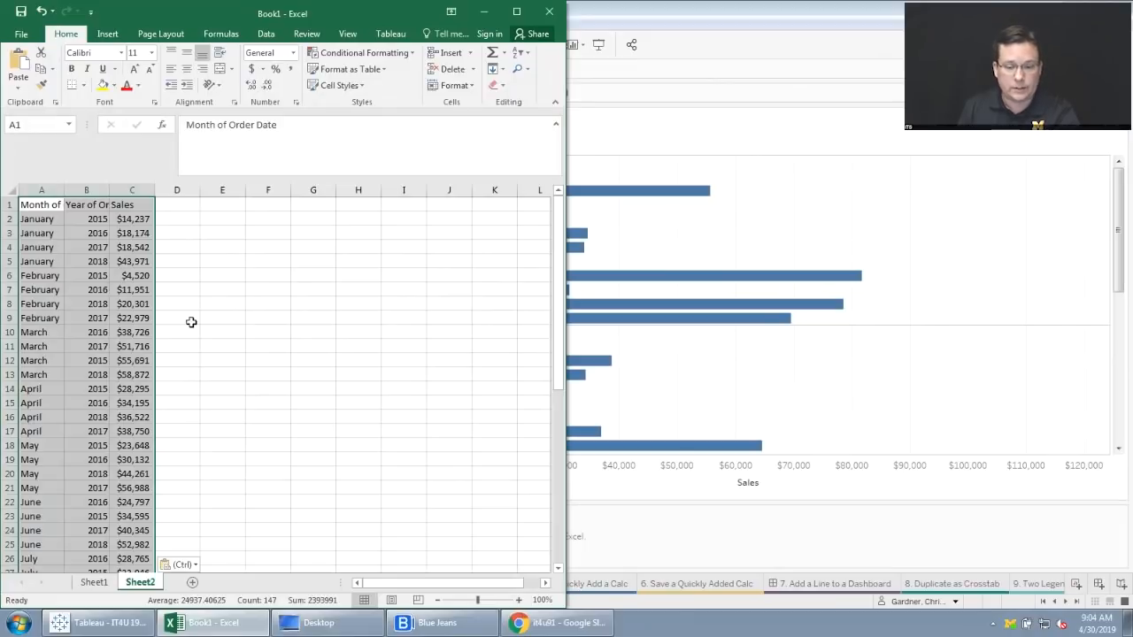
Back in Tableau, change the SUM(Profit) row field on the "5. Quickly Add a Calc" worksheet to SUM([Profit])*2.
click(705, 550)
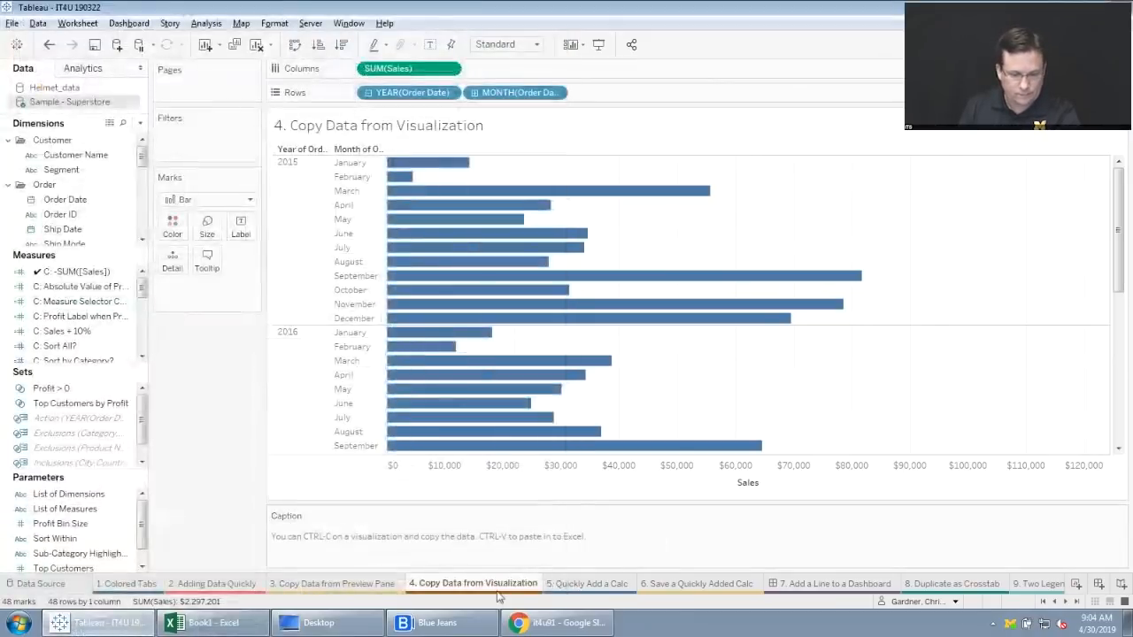
click(576, 586)
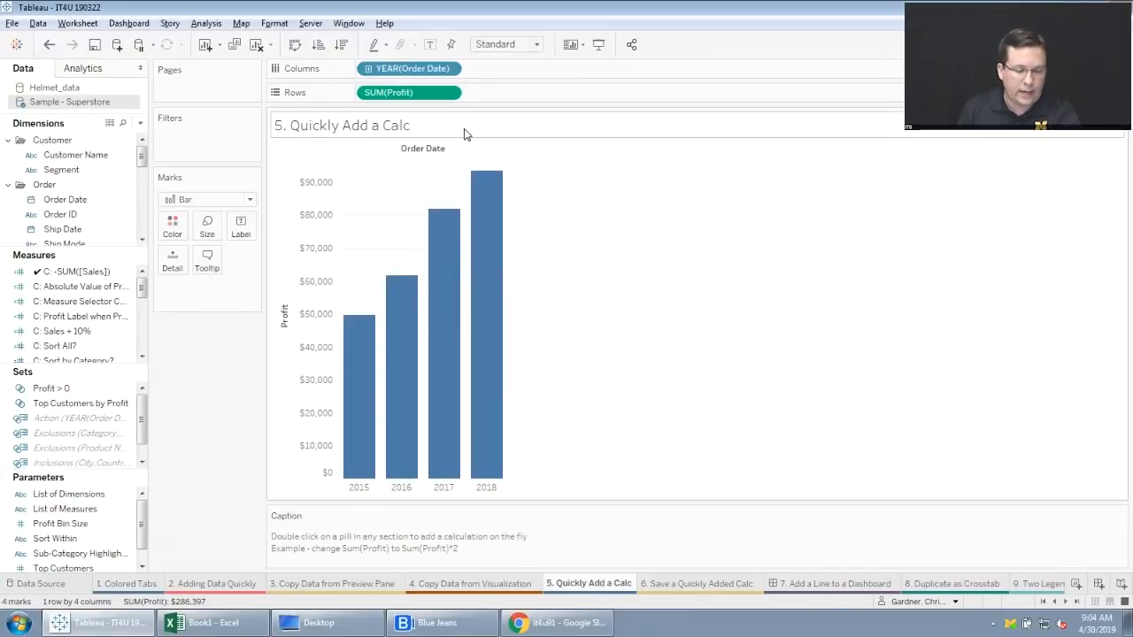
double_click(433, 96)
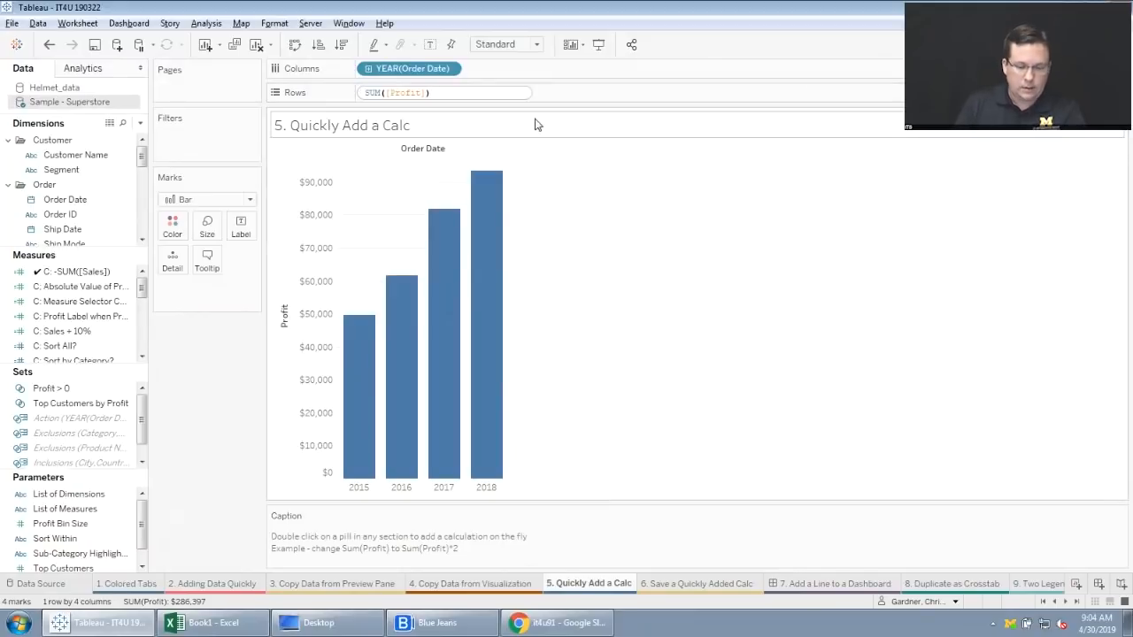
text(*)
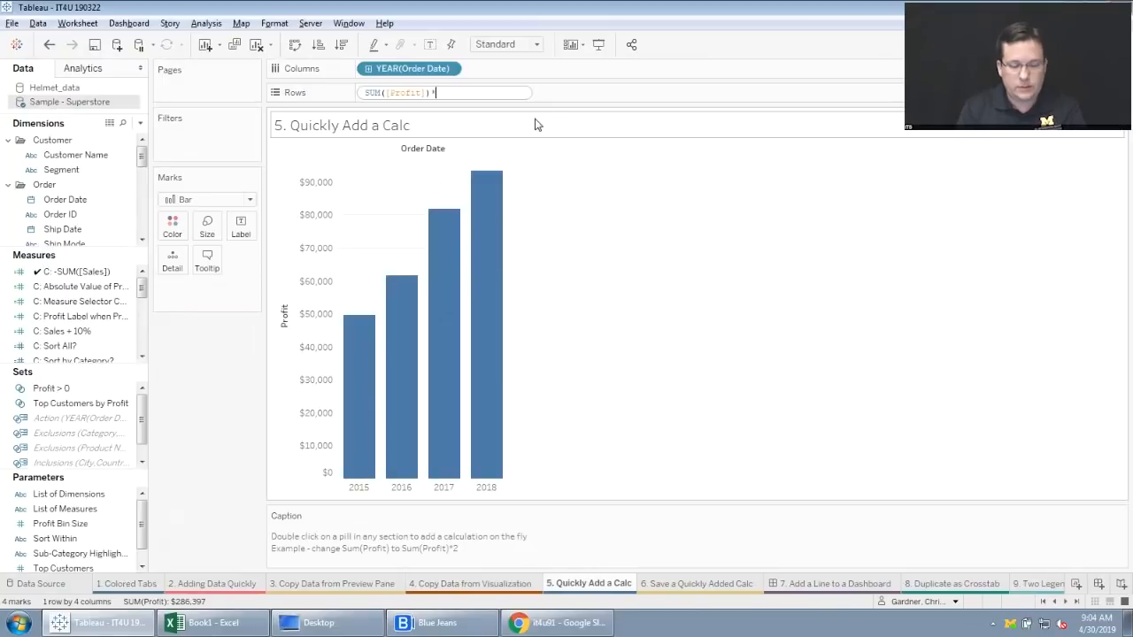
text(2)
key(Return)
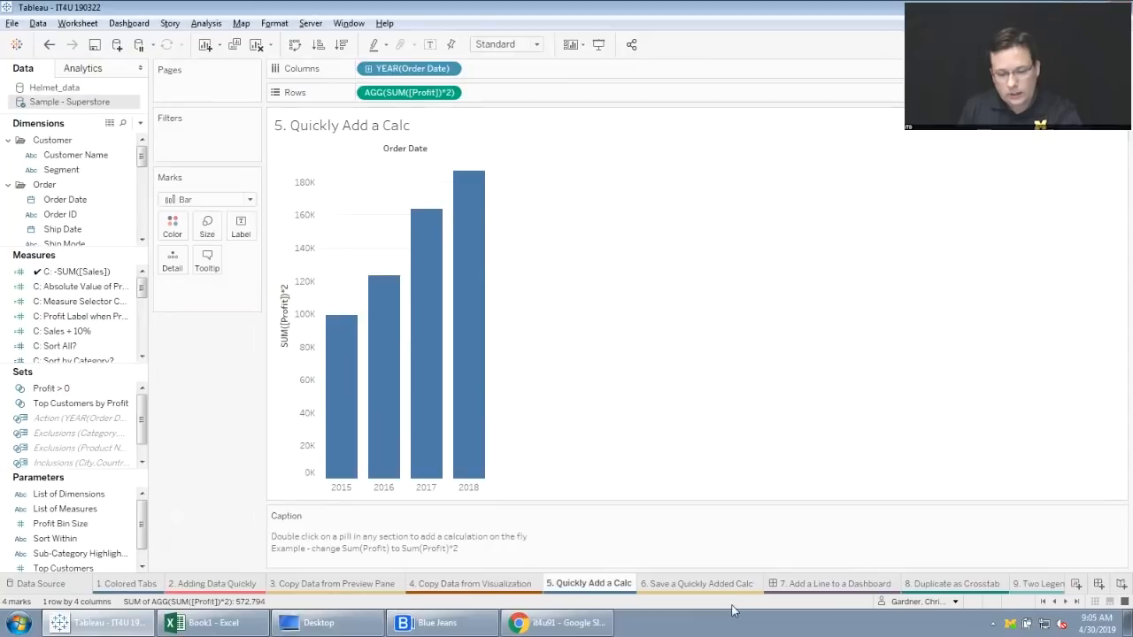
On the "6. Save a Quickly Added Calc" worksheet, copy the SUM([Profit])*2 row field to Color and save it as a measure.
click(696, 584)
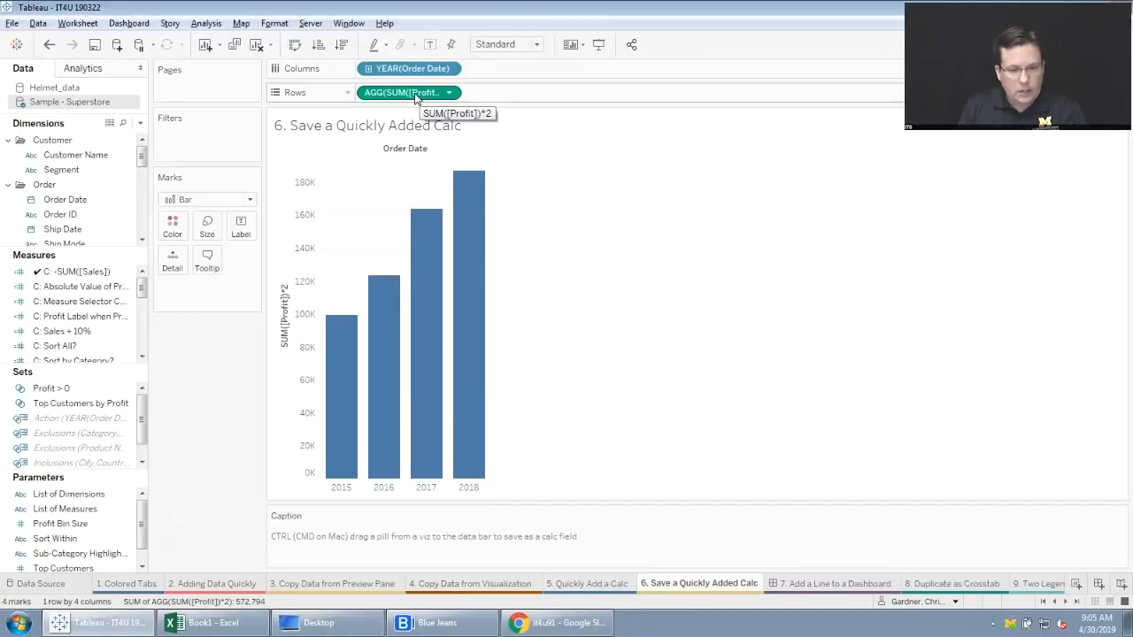
mouse_move(415, 95)
mouse_down()
mouse_move(249, 186)
mouse_move(100, 295)
mouse_move(64, 451)
mouse_move(99, 367)
mouse_move(96, 271)
mouse_move(83, 397)
mouse_move(100, 302)
mouse_move(208, 288)
mouse_up()
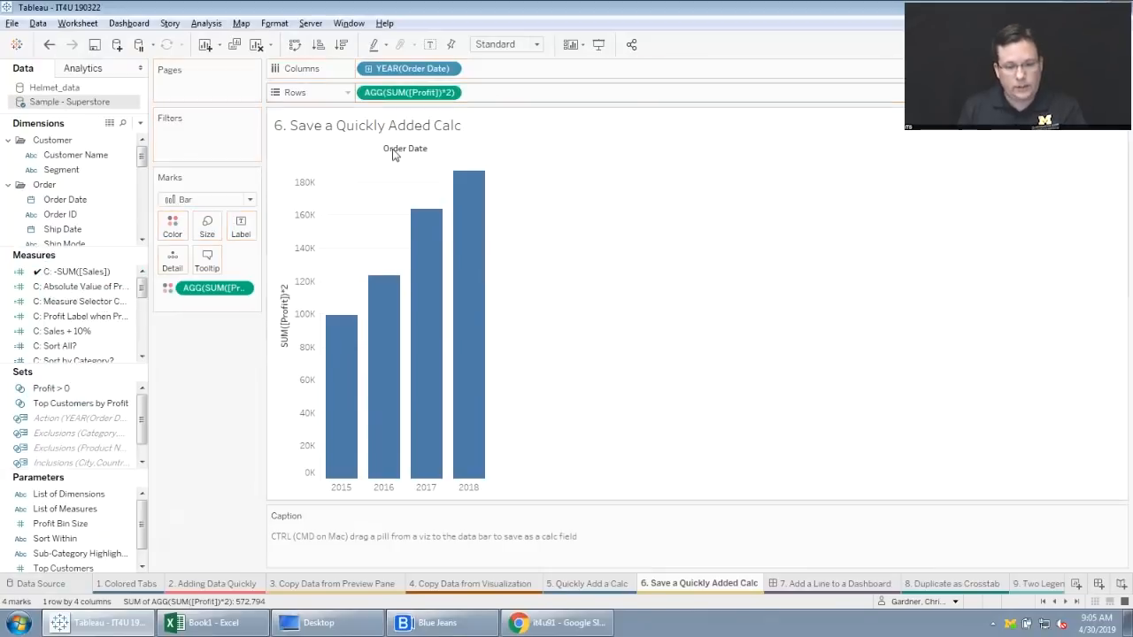
drag(408, 92, 70, 339)
Find the saved SUM([Profit])*2 field among the measures, view its formula in the calculation editor, and close the editor.
drag(142, 290, 143, 343)
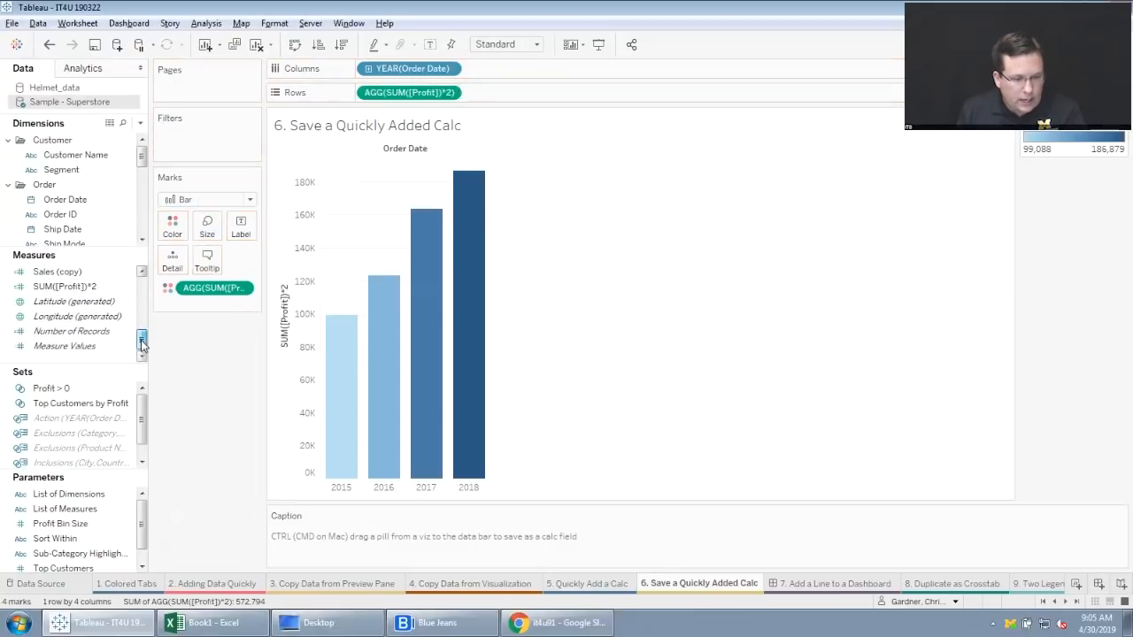
click(92, 288)
right_click(94, 293)
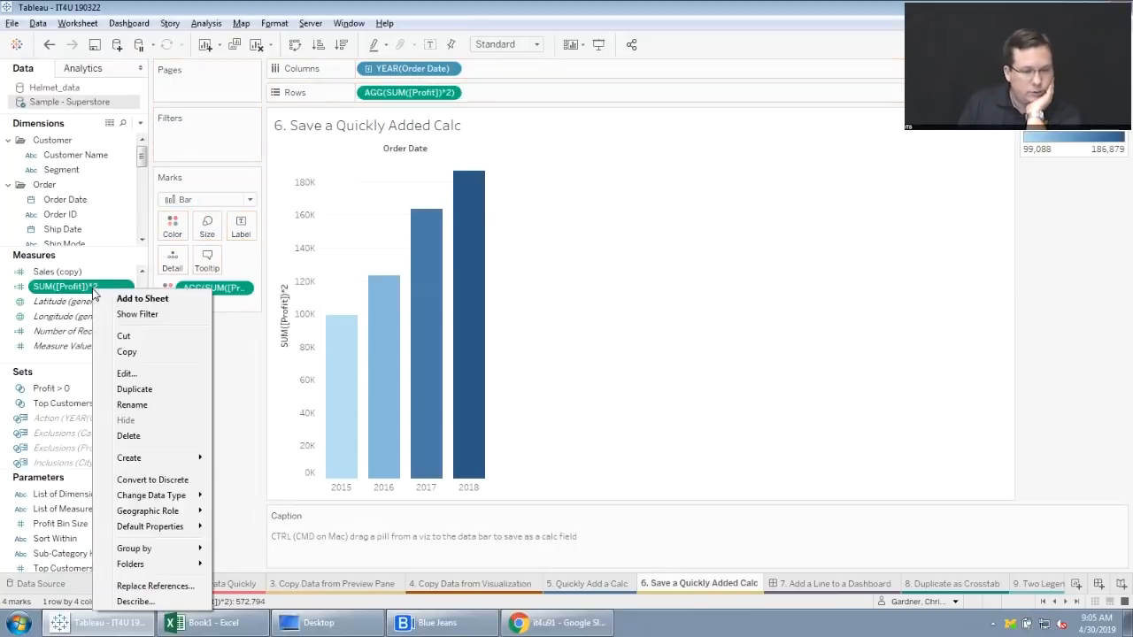
click(128, 372)
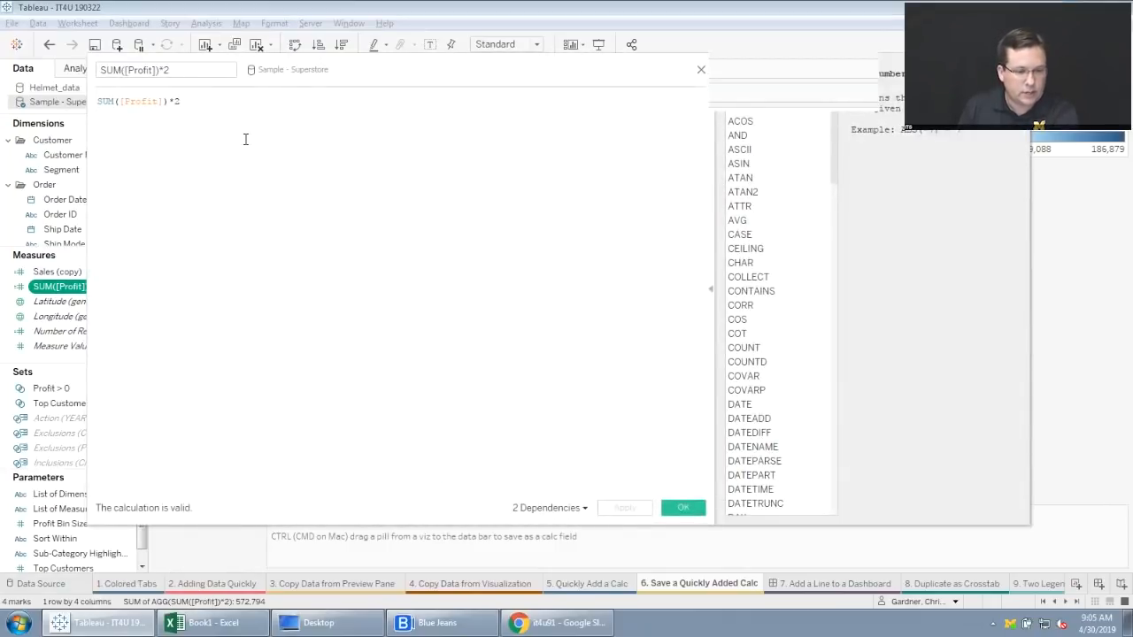
drag(478, 69, 416, 205)
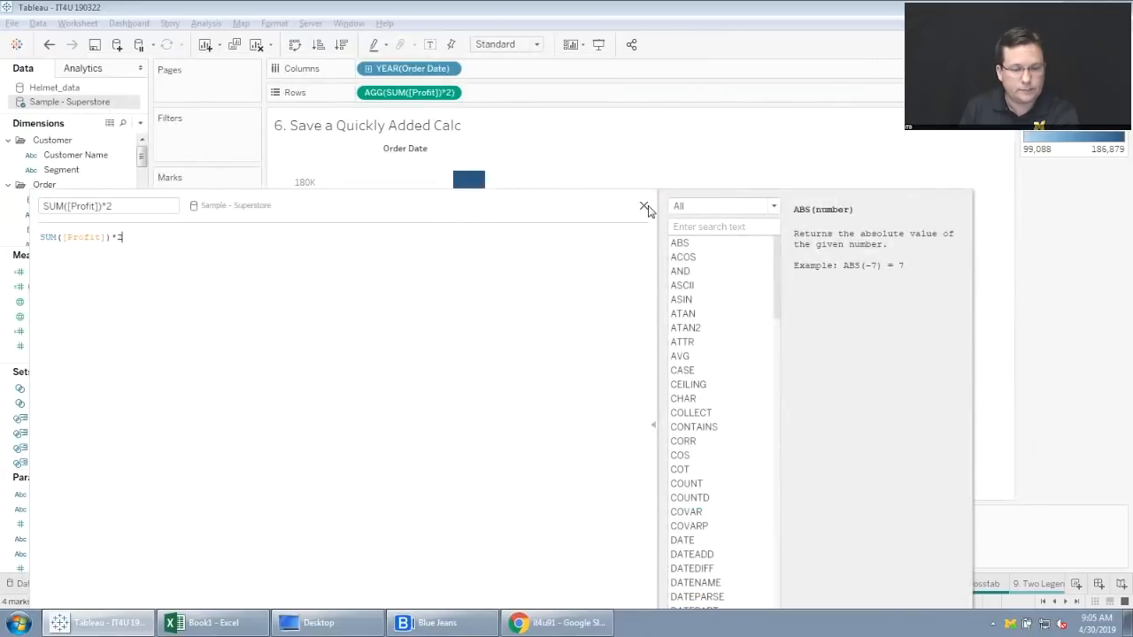
click(645, 206)
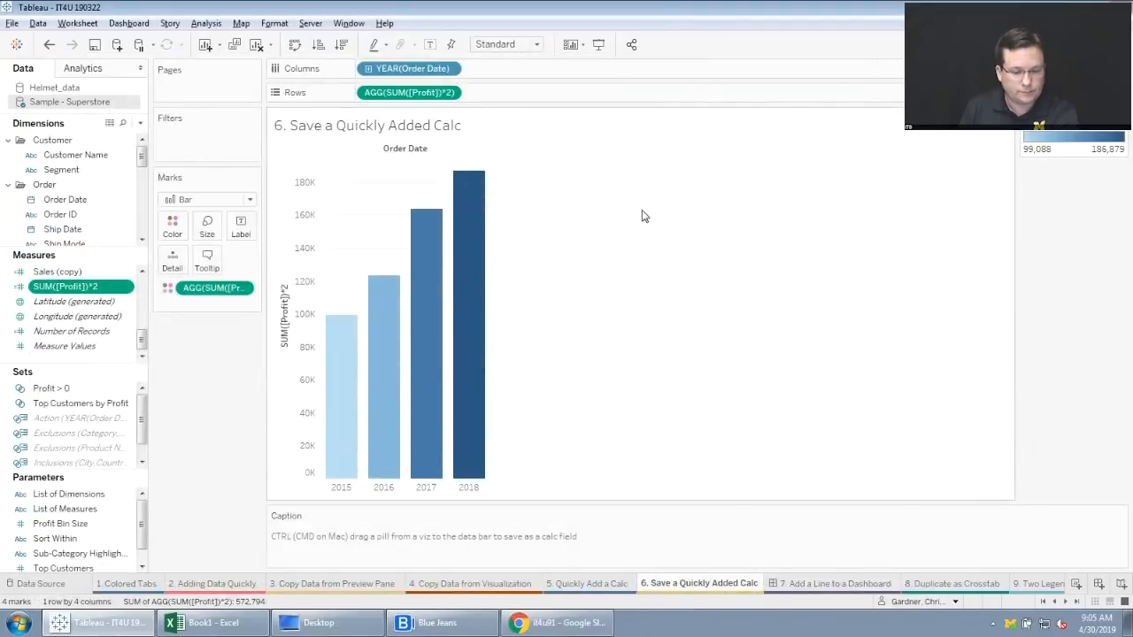
On the "7. Add a Line to a Dashboard" dashboard, insert a tiled Blank object between the two sheets.
click(832, 584)
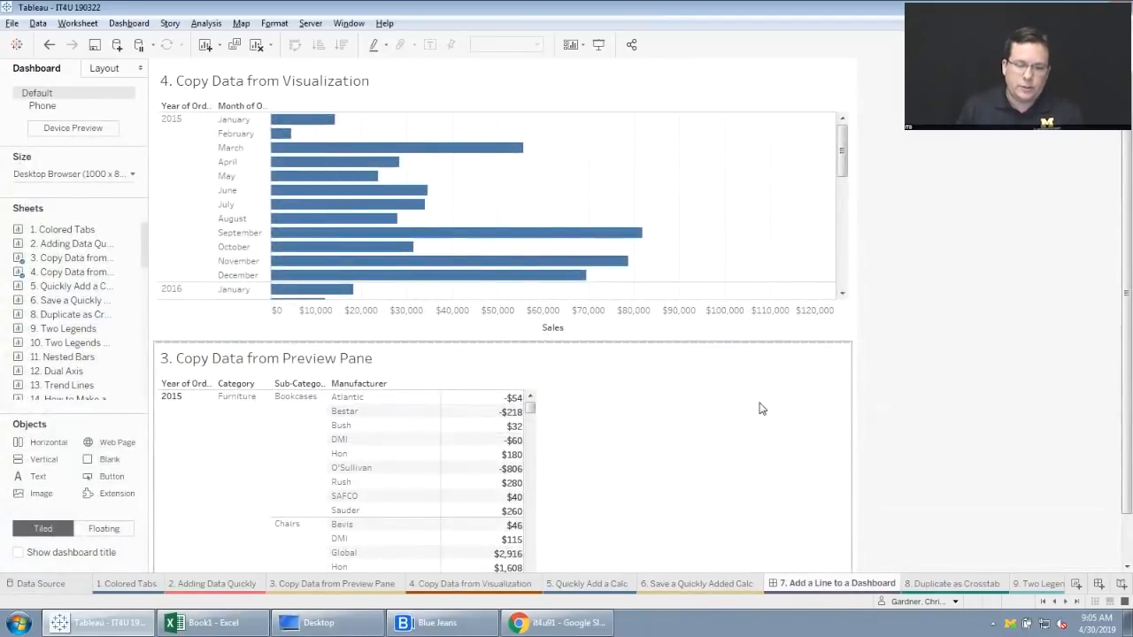
right_click(833, 383)
click(973, 197)
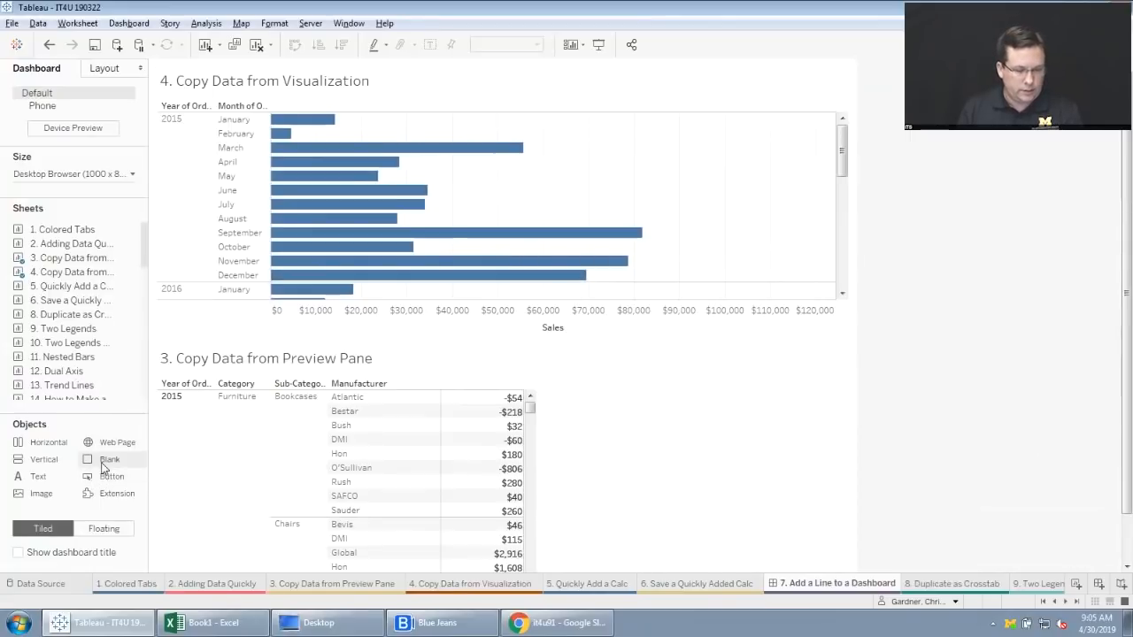
drag(103, 462, 336, 352)
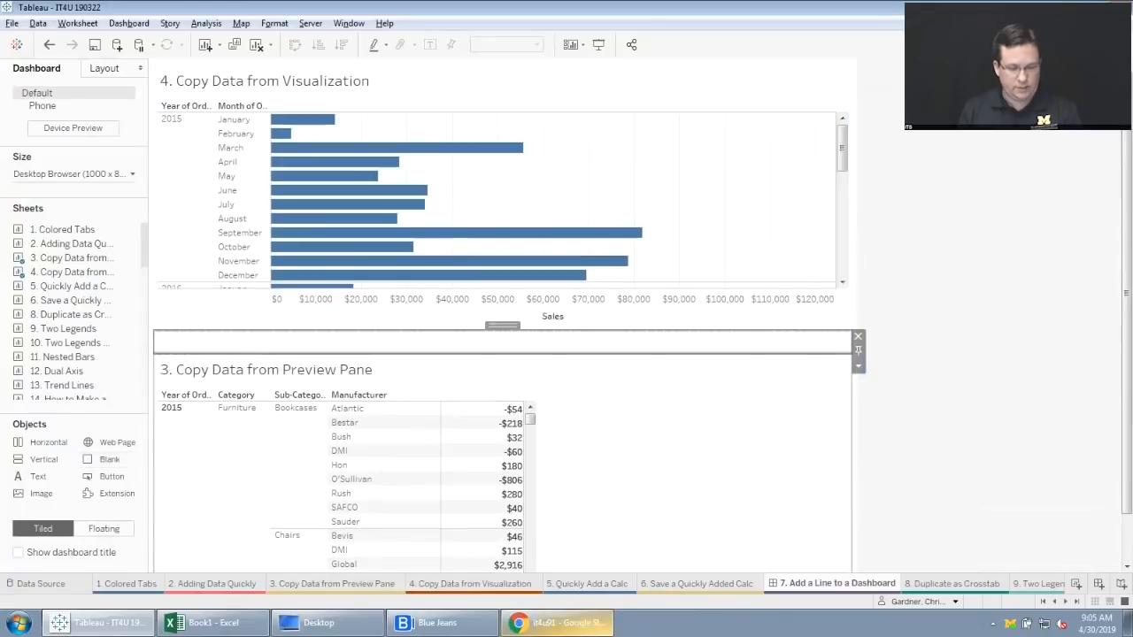
Set the Blank object's outer padding to 0 on all sides.
click(108, 69)
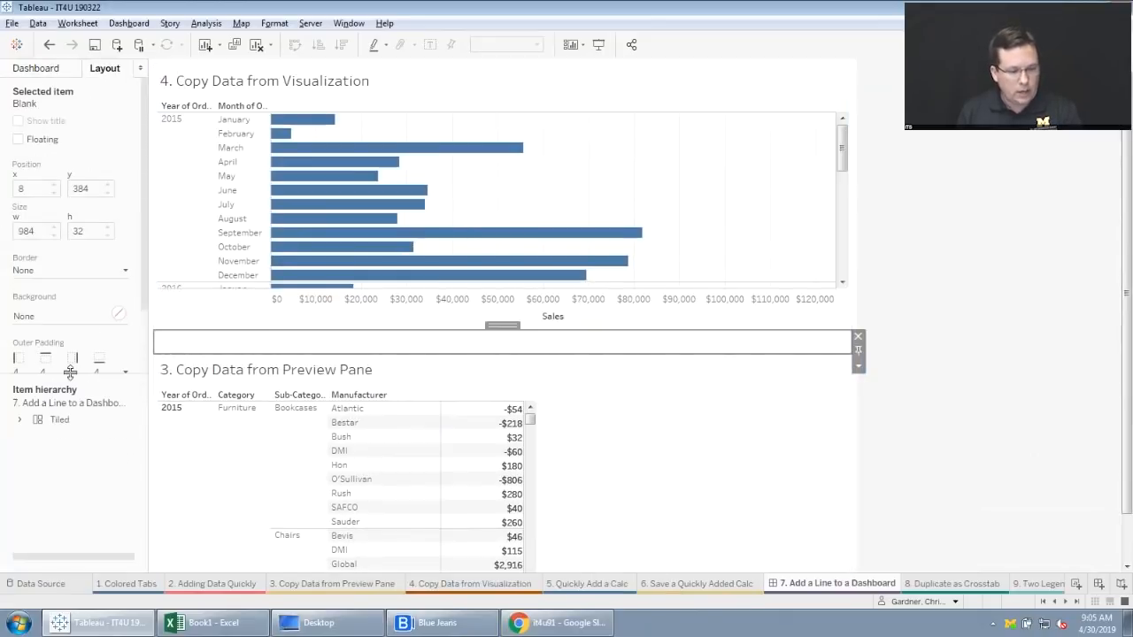
drag(71, 375, 73, 430)
click(119, 379)
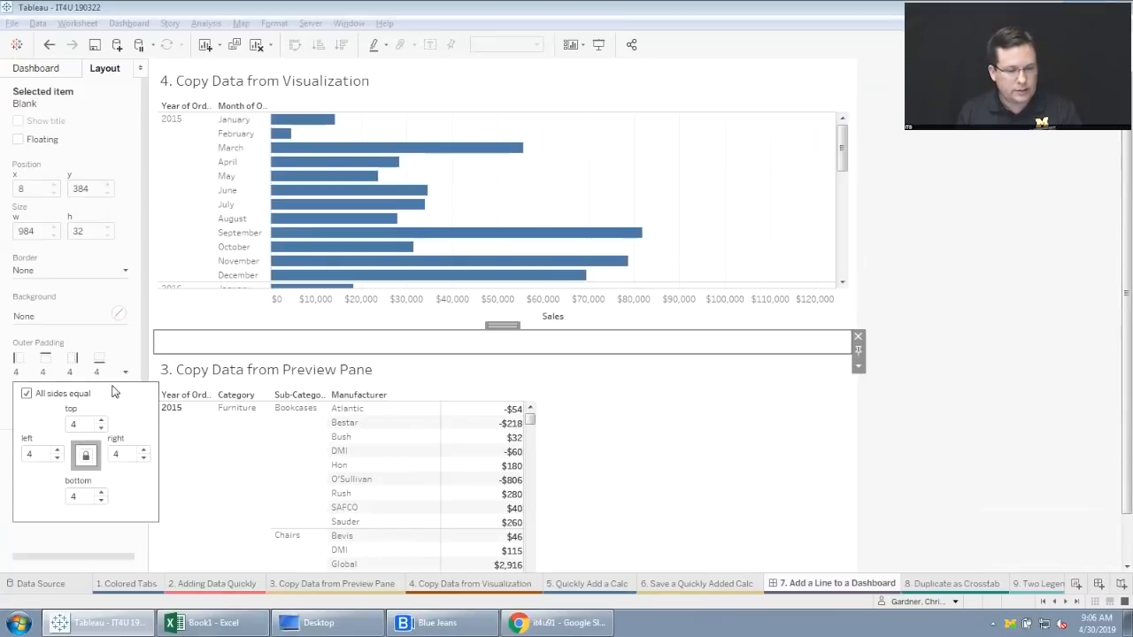
double_click(82, 422)
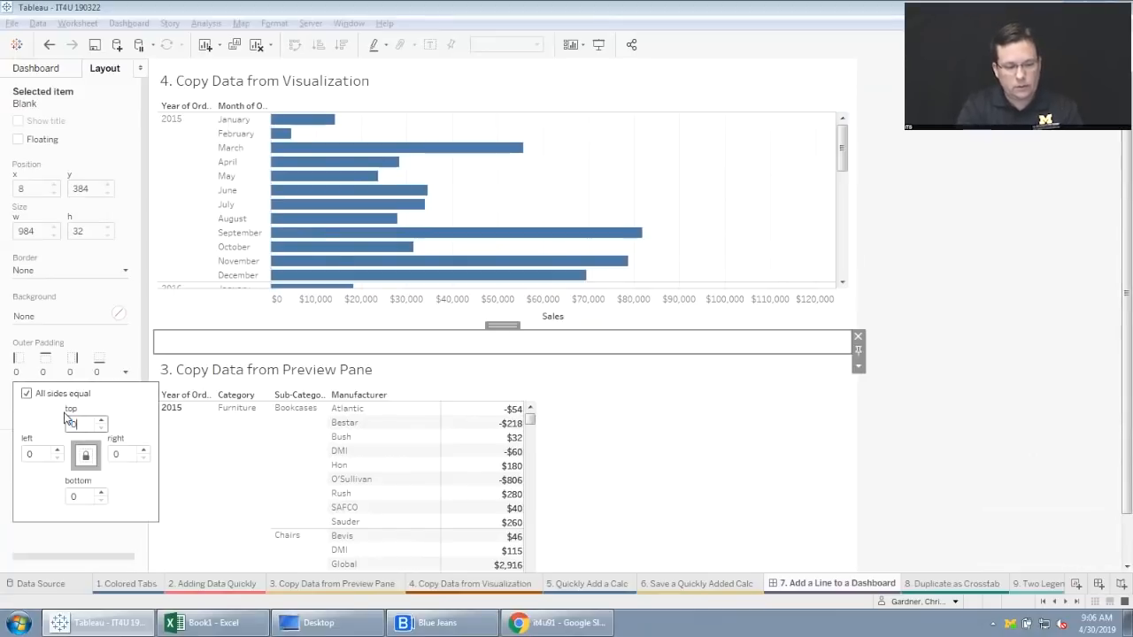
text(0)
click(898, 286)
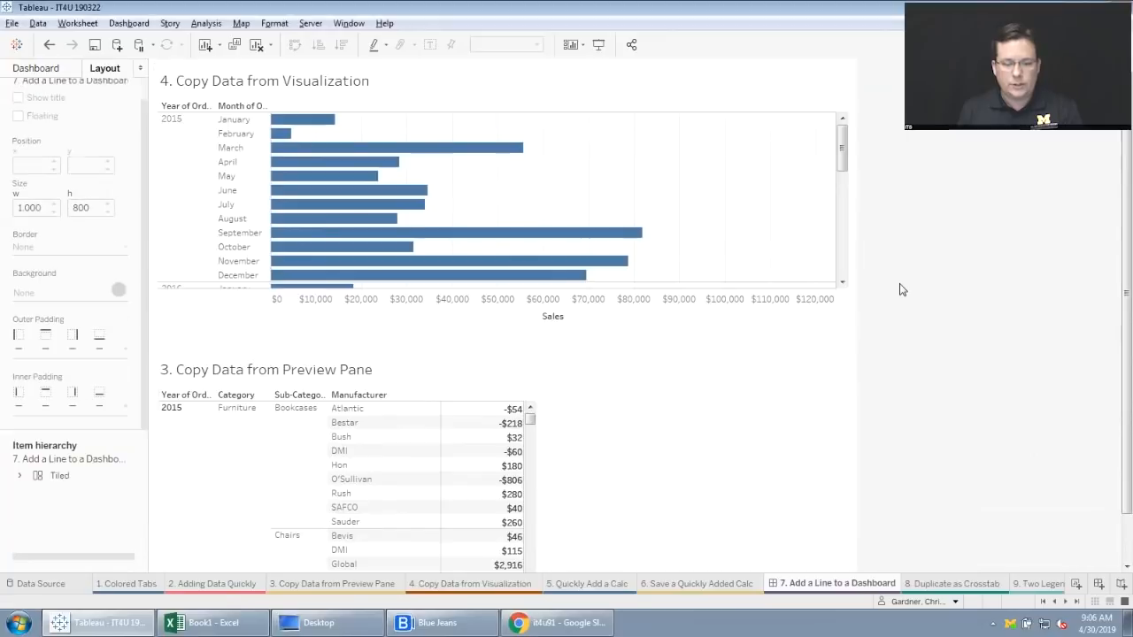
Set the height of the Blank object between the two sheets to 5 pixels.
click(776, 345)
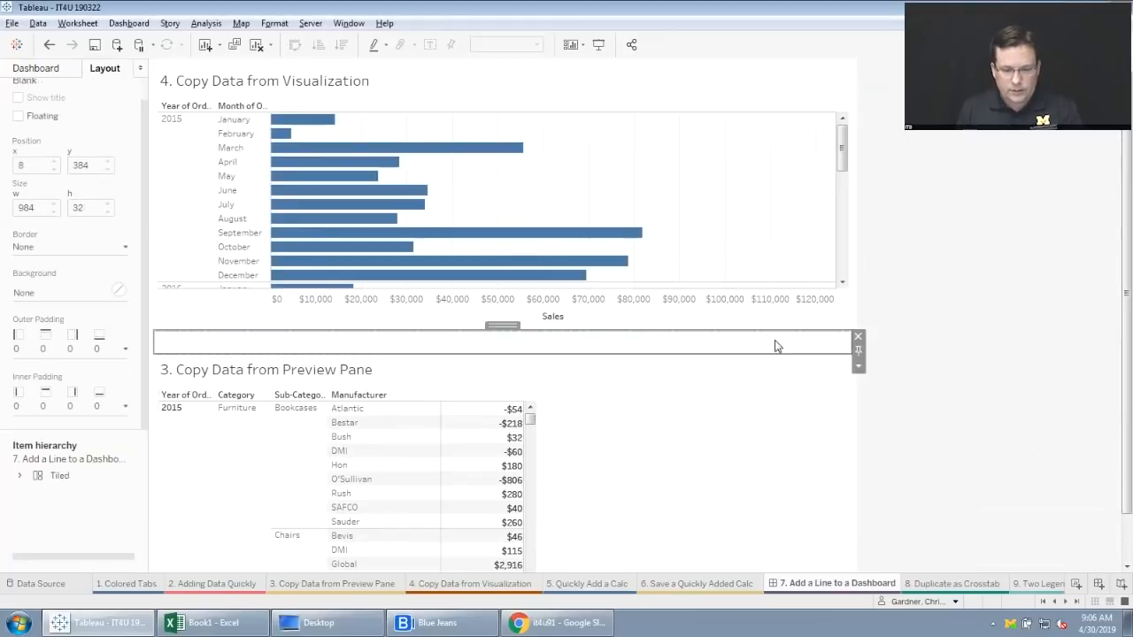
click(858, 367)
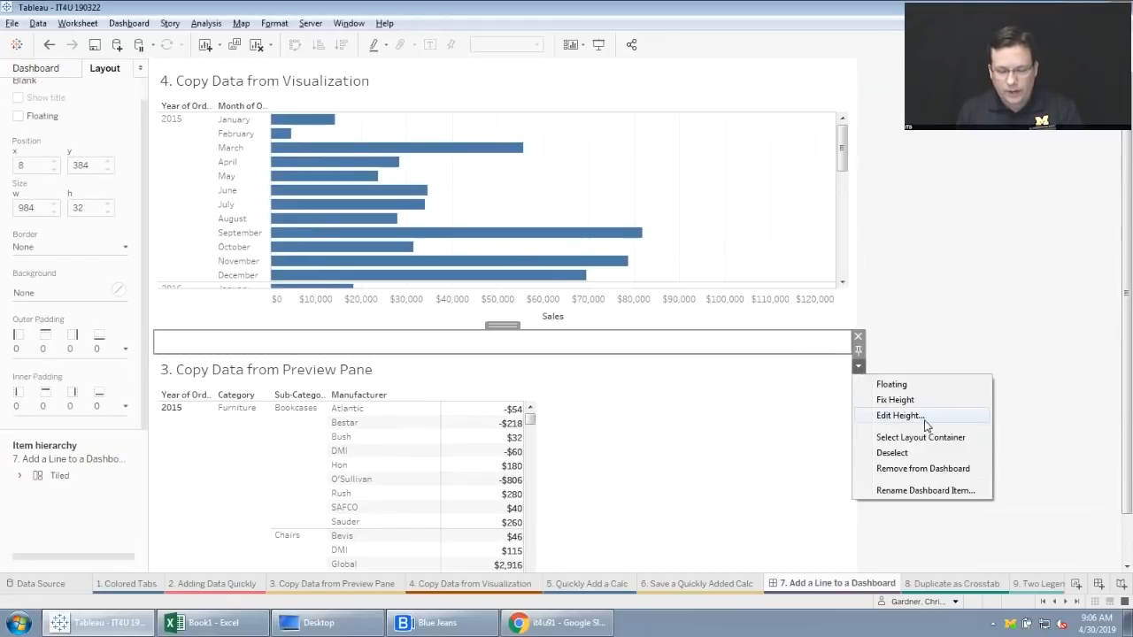
click(924, 416)
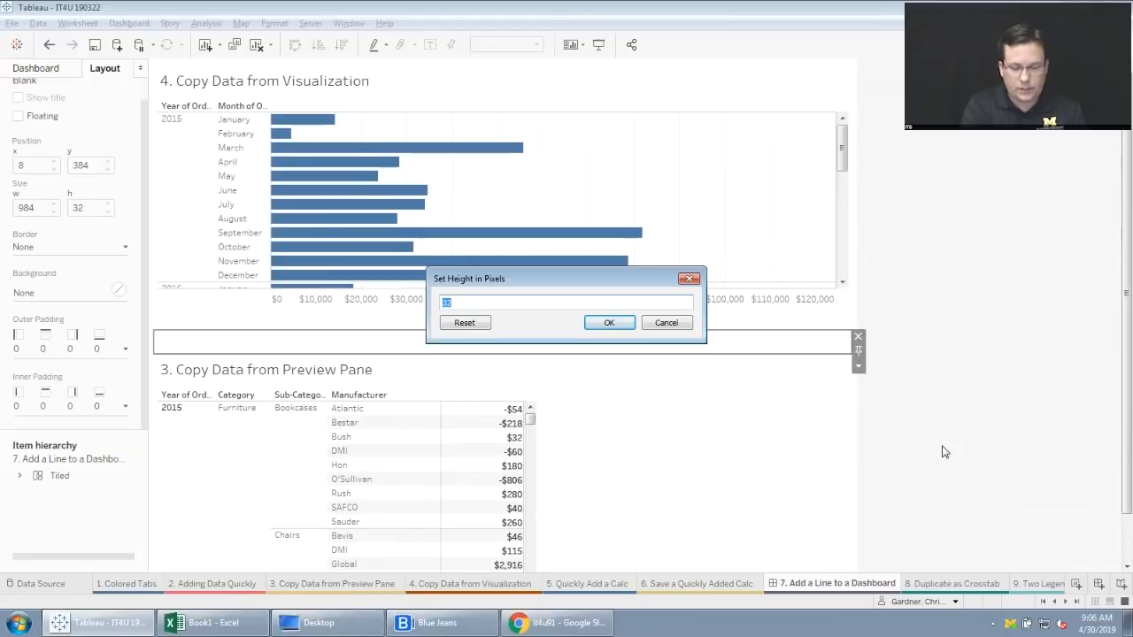
text(5)
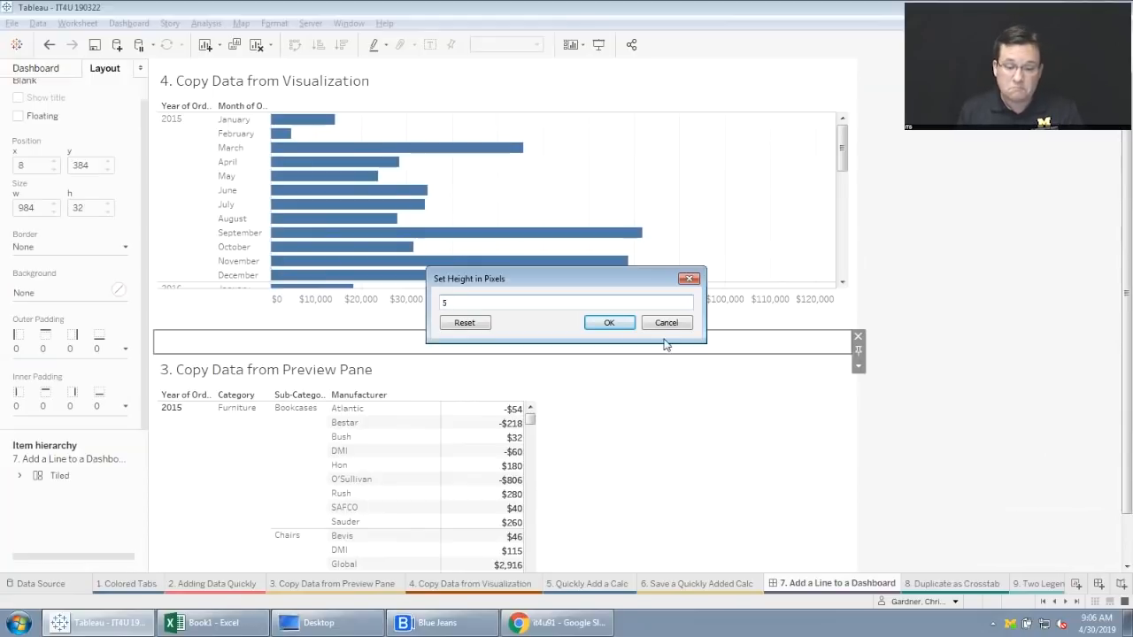
click(609, 323)
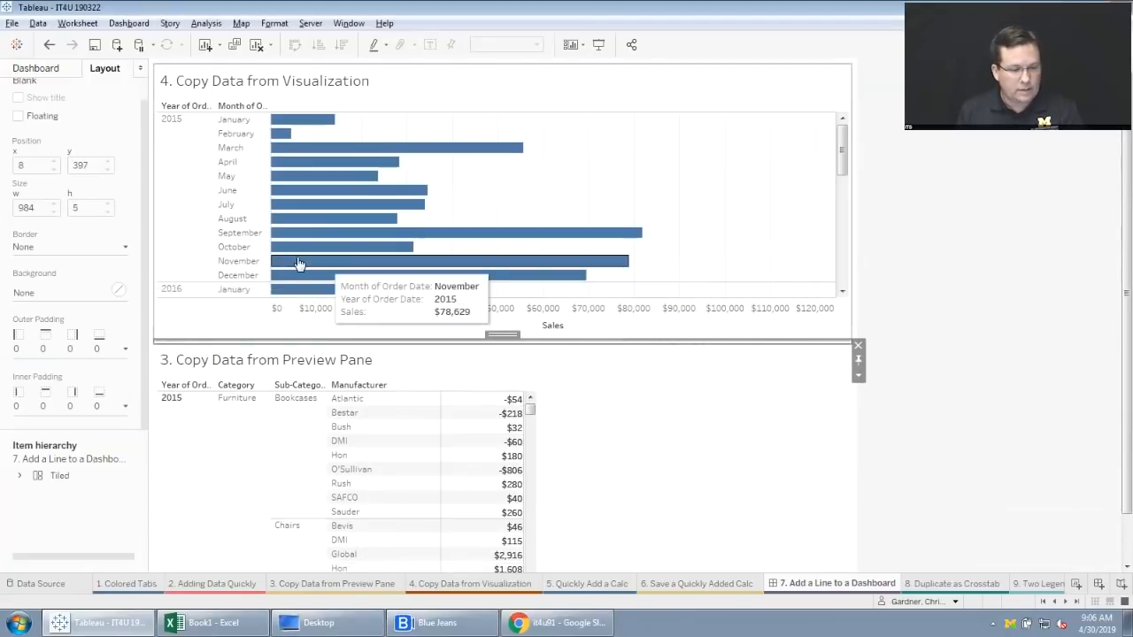
Give the Blank object a black background so it forms a dividing line, and deselect it.
click(117, 290)
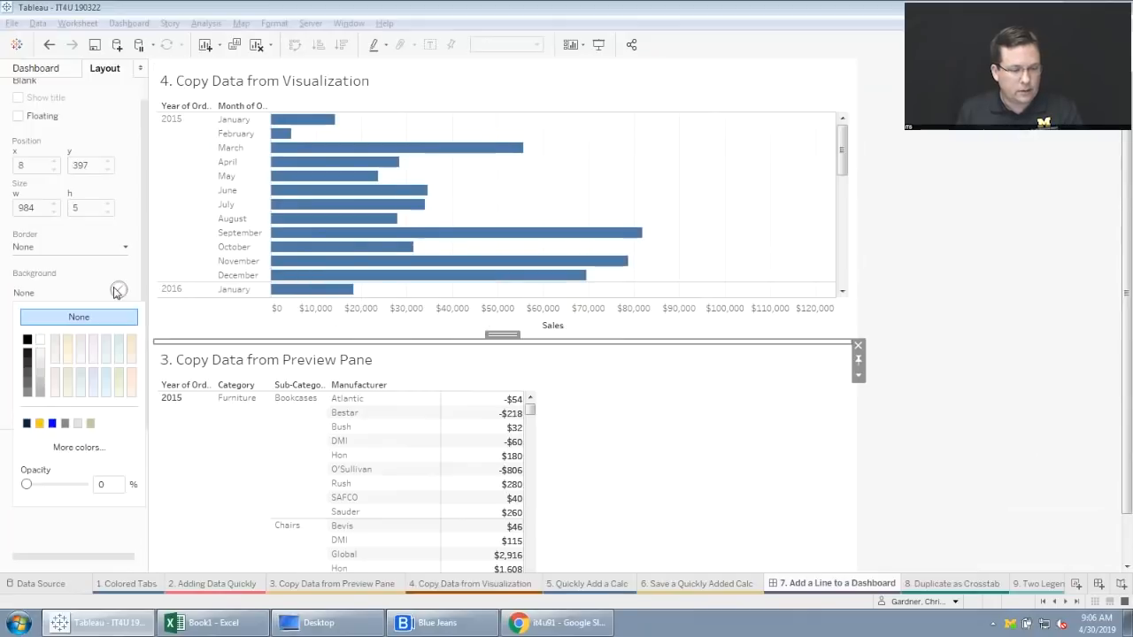
click(29, 343)
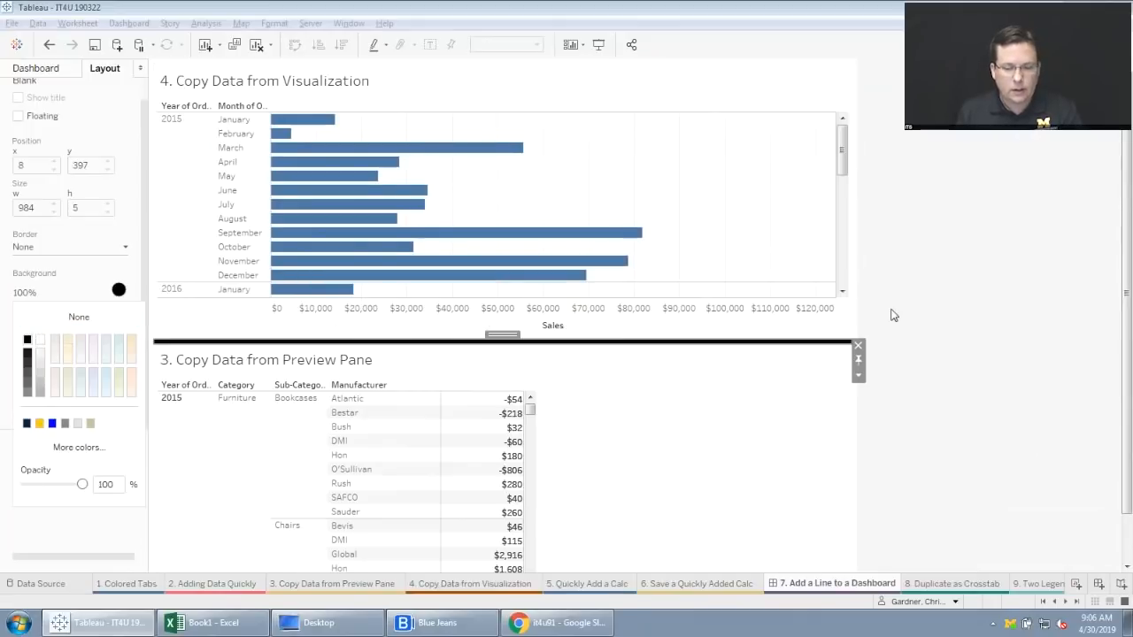
click(982, 301)
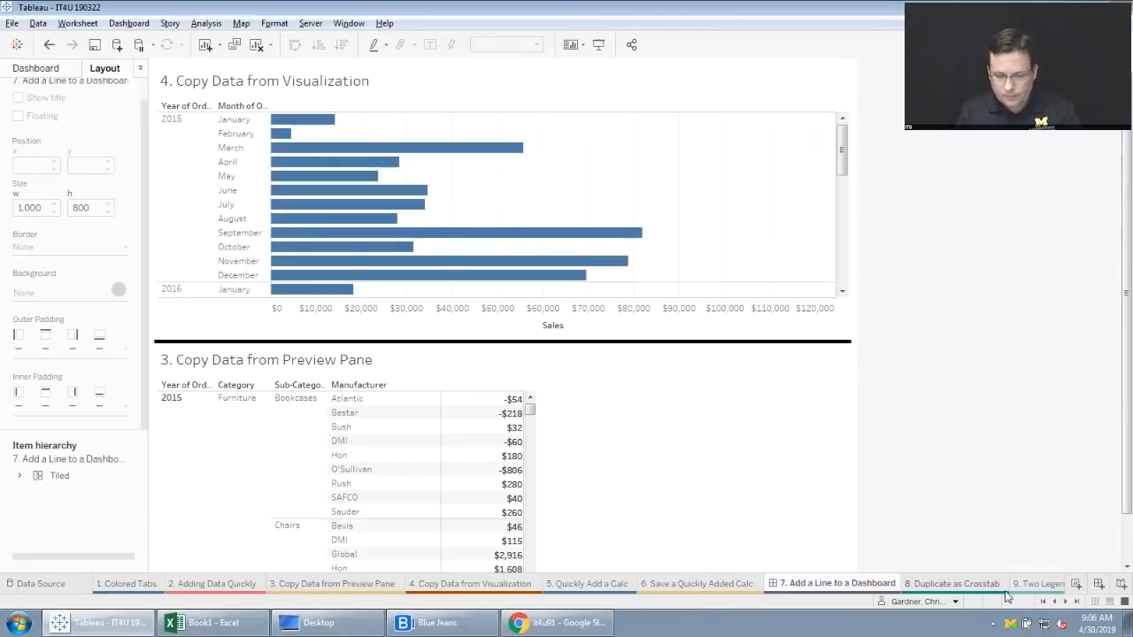
Open the "8. Duplicate as Crosstab" worksheet and make a plain duplicate of it.
click(1066, 601)
click(1066, 602)
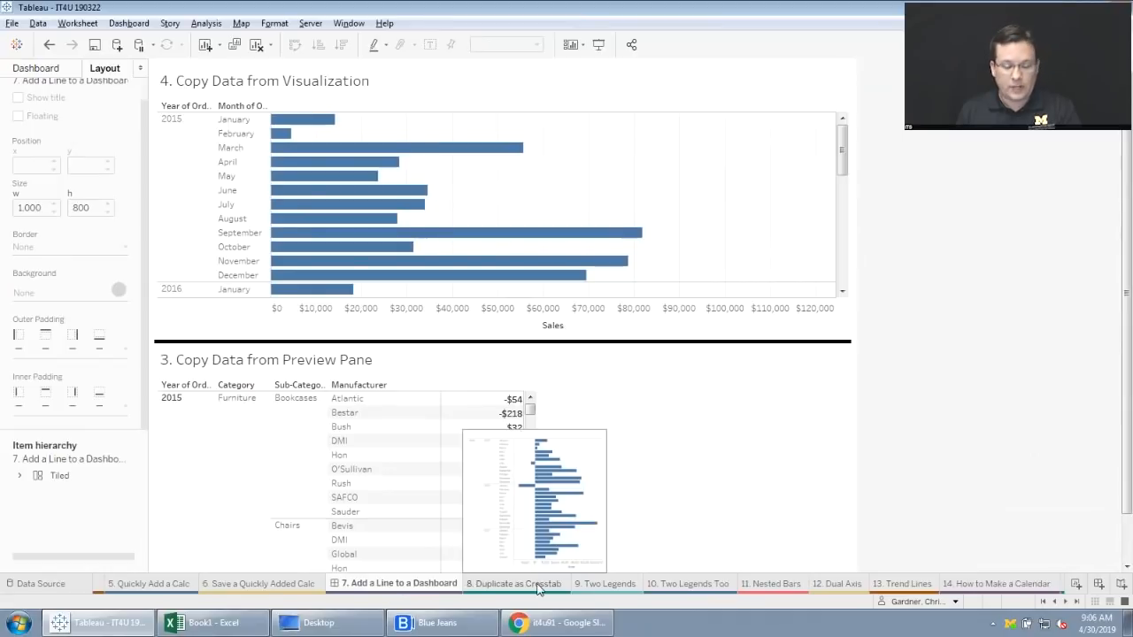
click(538, 584)
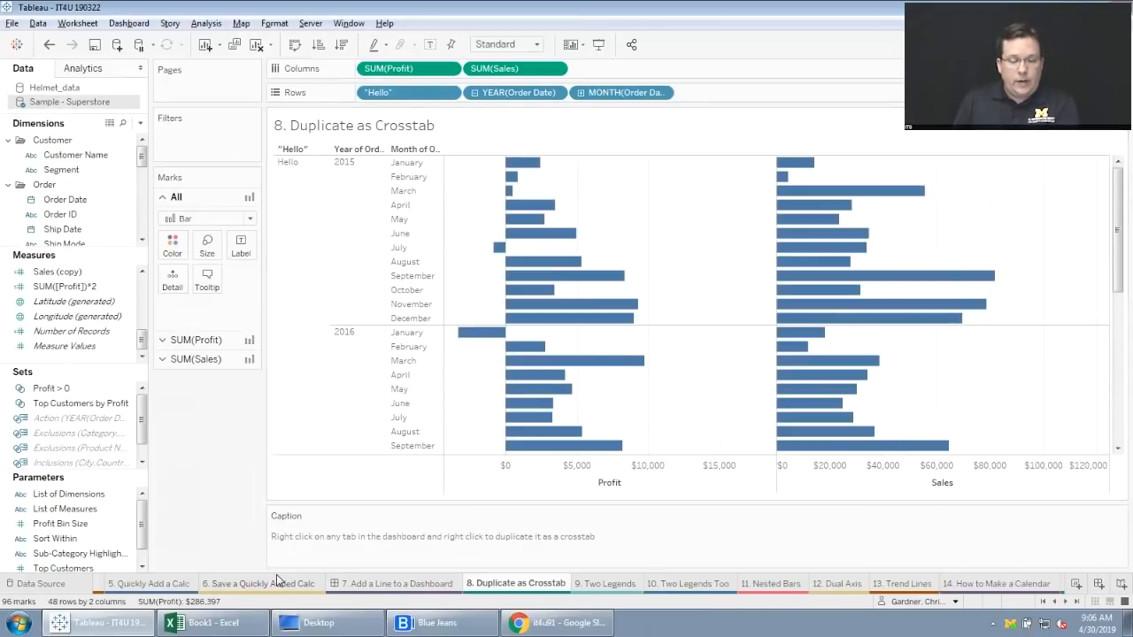
right_click(518, 585)
click(567, 446)
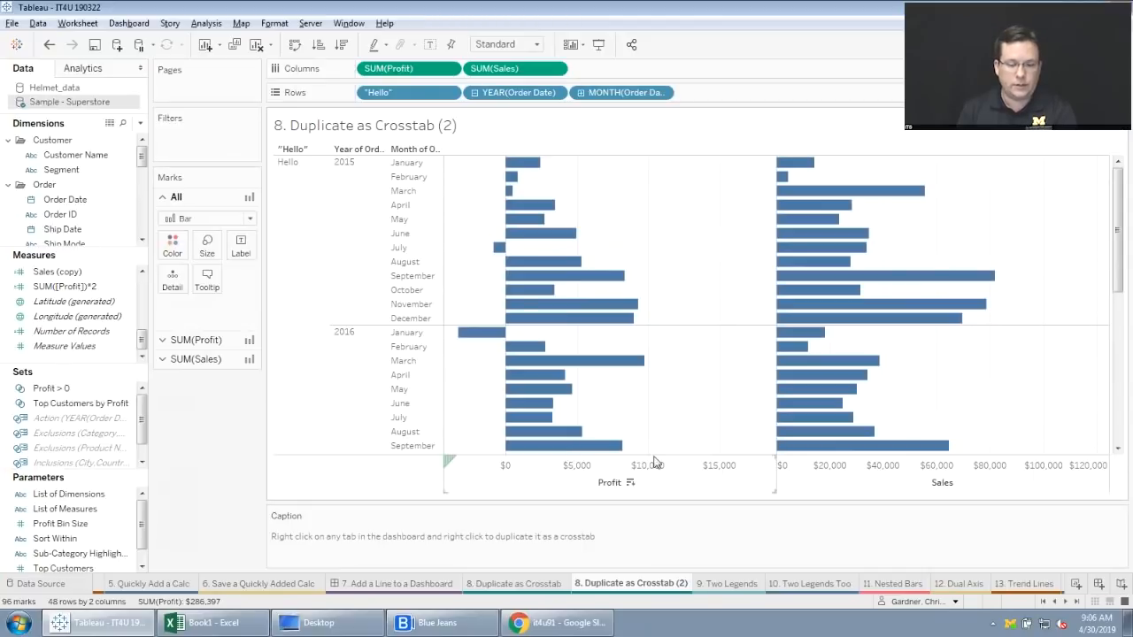
Duplicate the original "8. Duplicate as Crosstab" worksheet as a crosstab, and compare the plain duplicate with the crosstab copy.
click(518, 583)
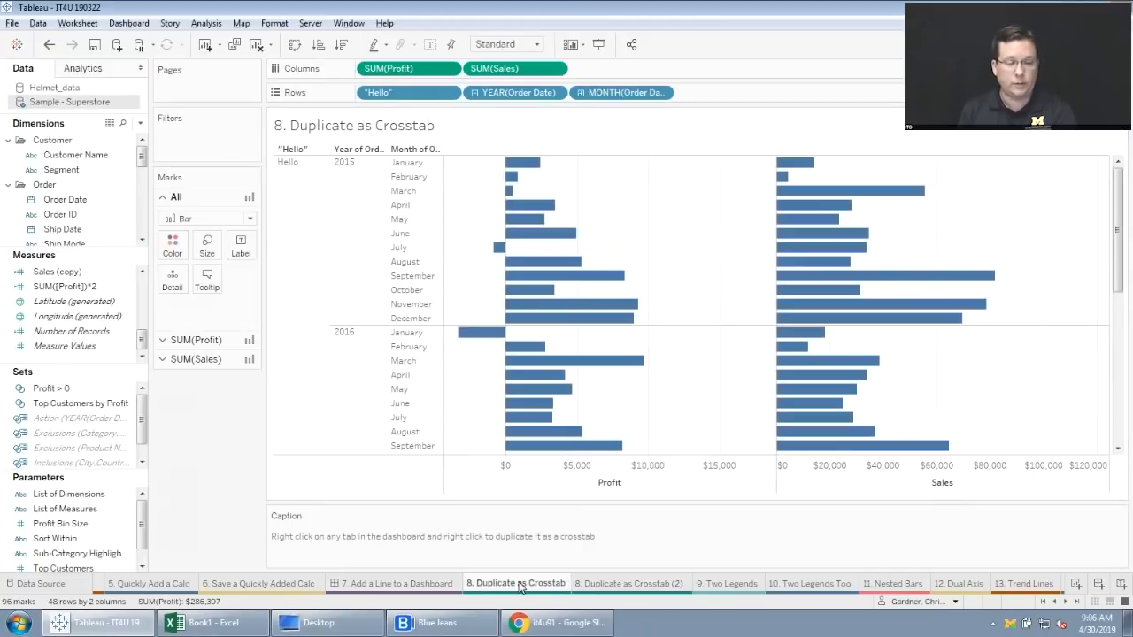
right_click(520, 588)
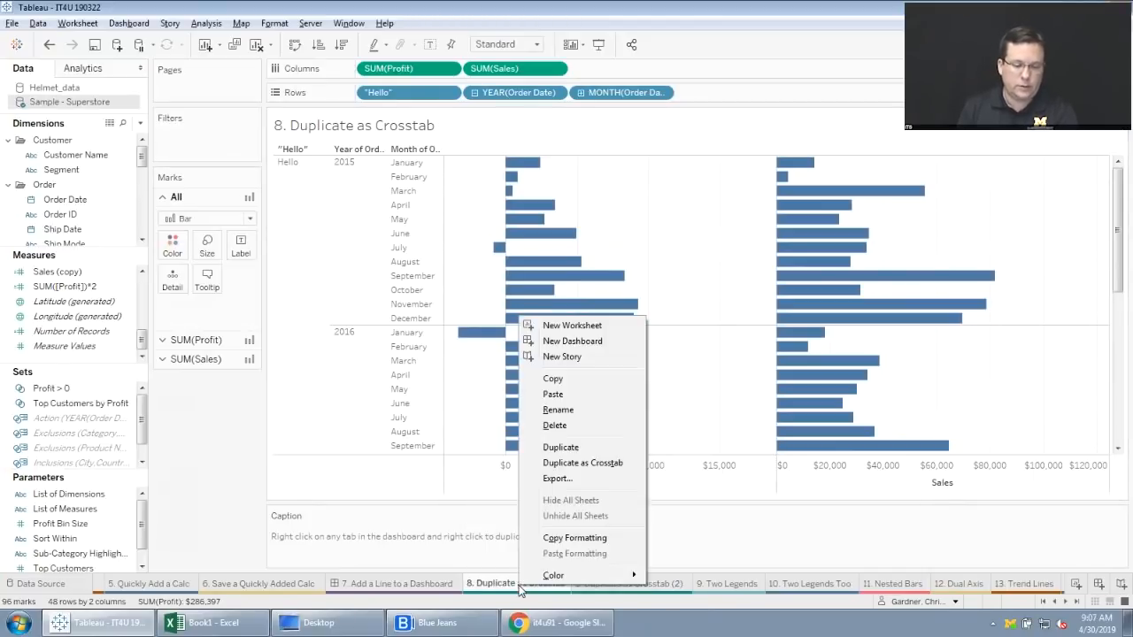
click(588, 466)
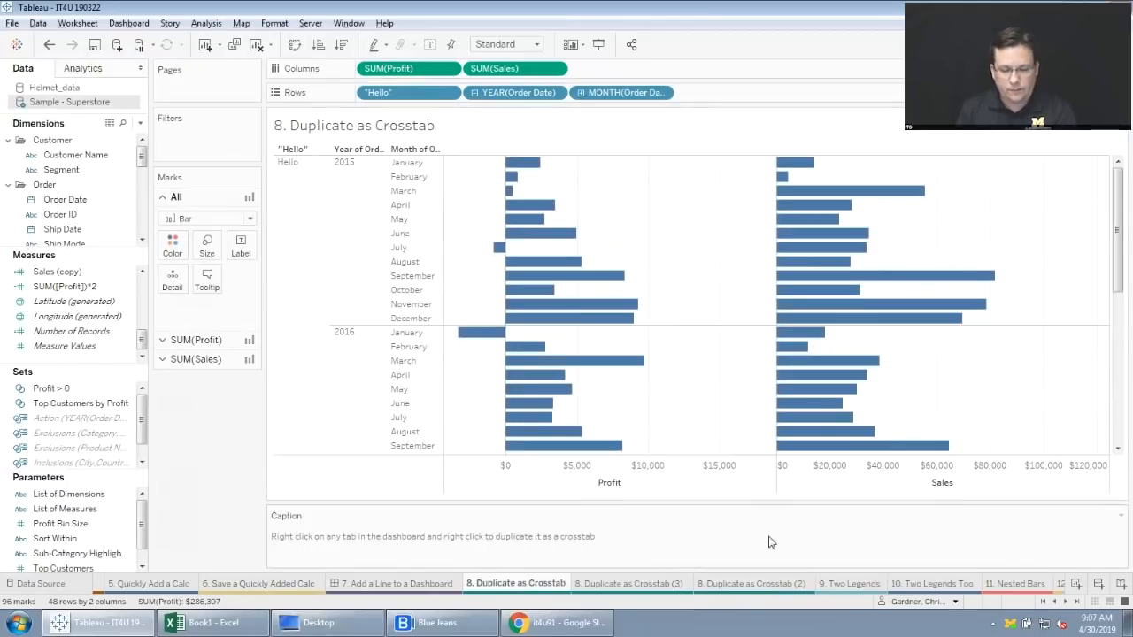
click(773, 586)
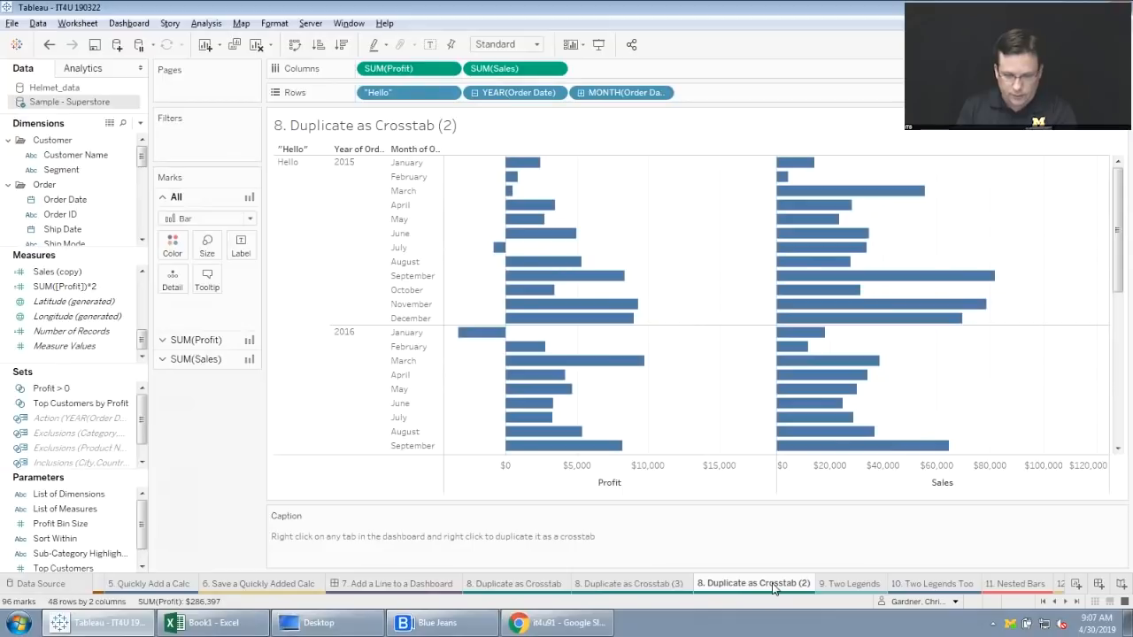
click(670, 585)
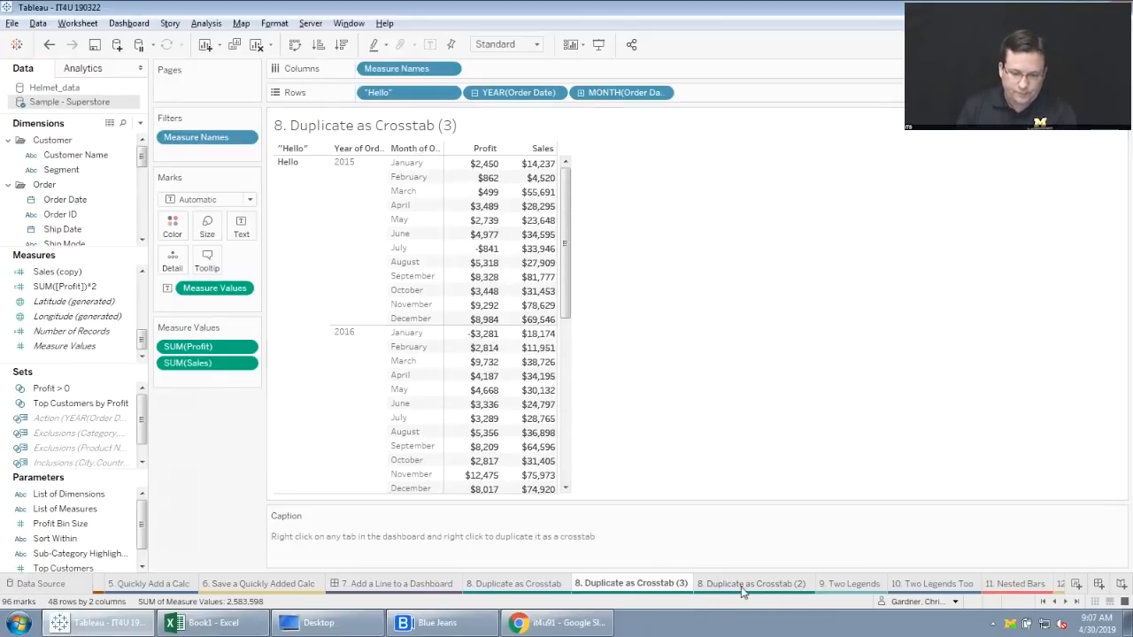
On the "9. Two Legends" worksheet, make the Measure Values color field use separate legends.
click(845, 584)
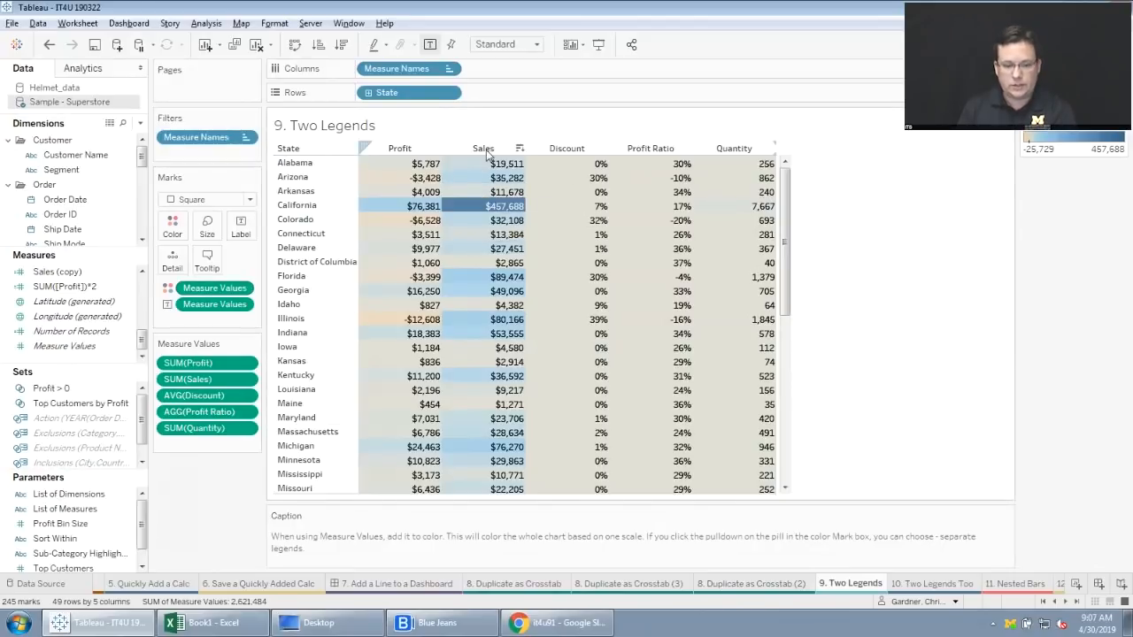
mouse_move(478, 209)
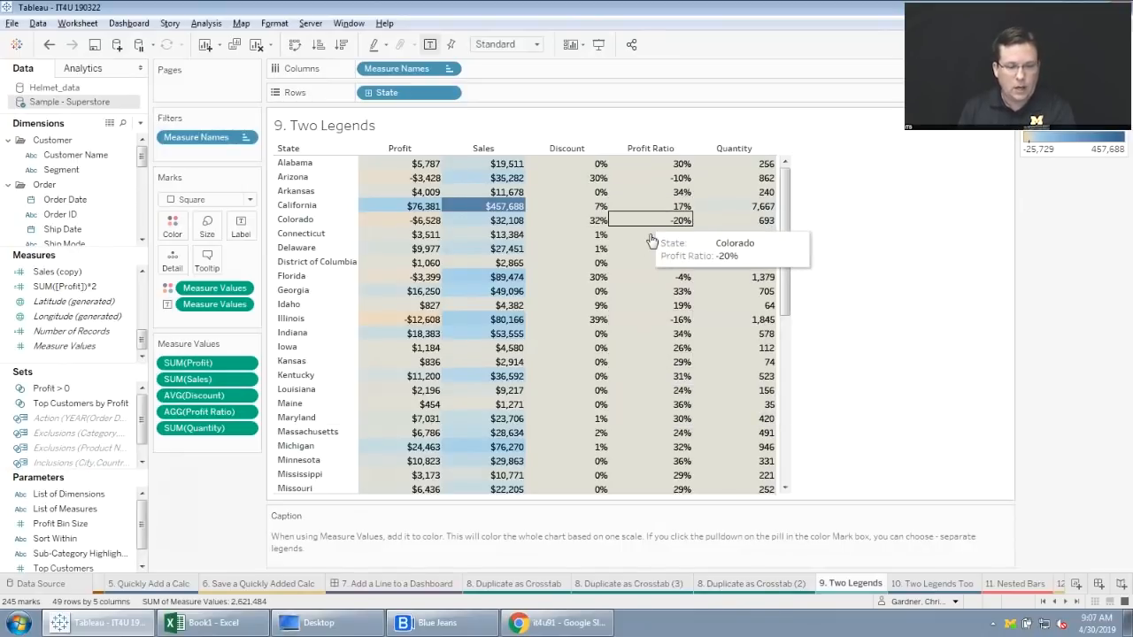
click(243, 290)
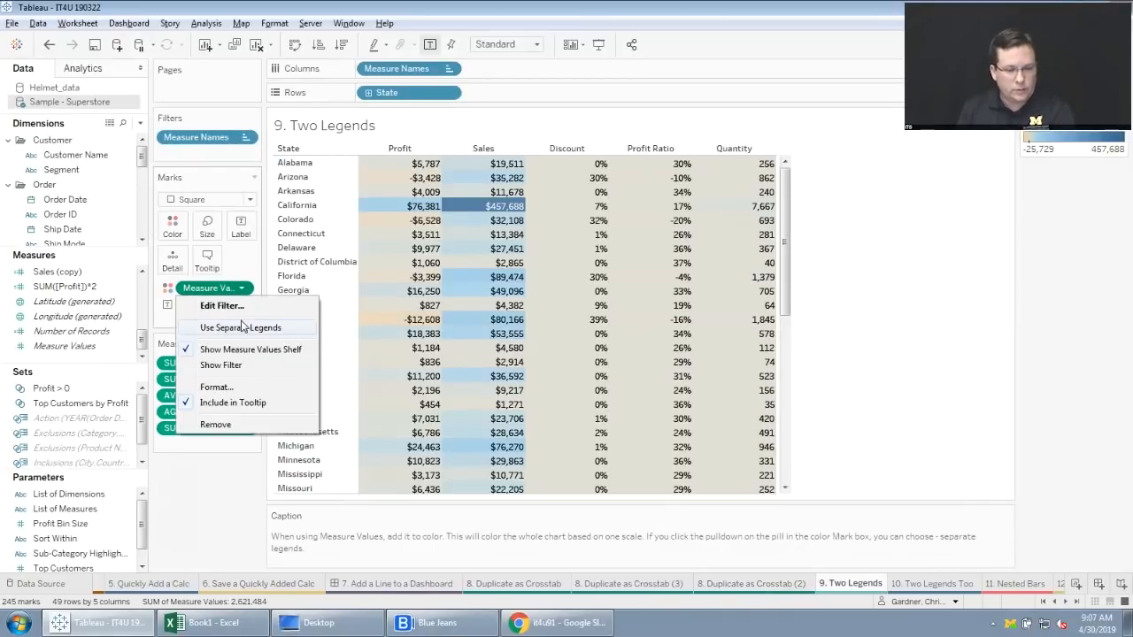
click(241, 327)
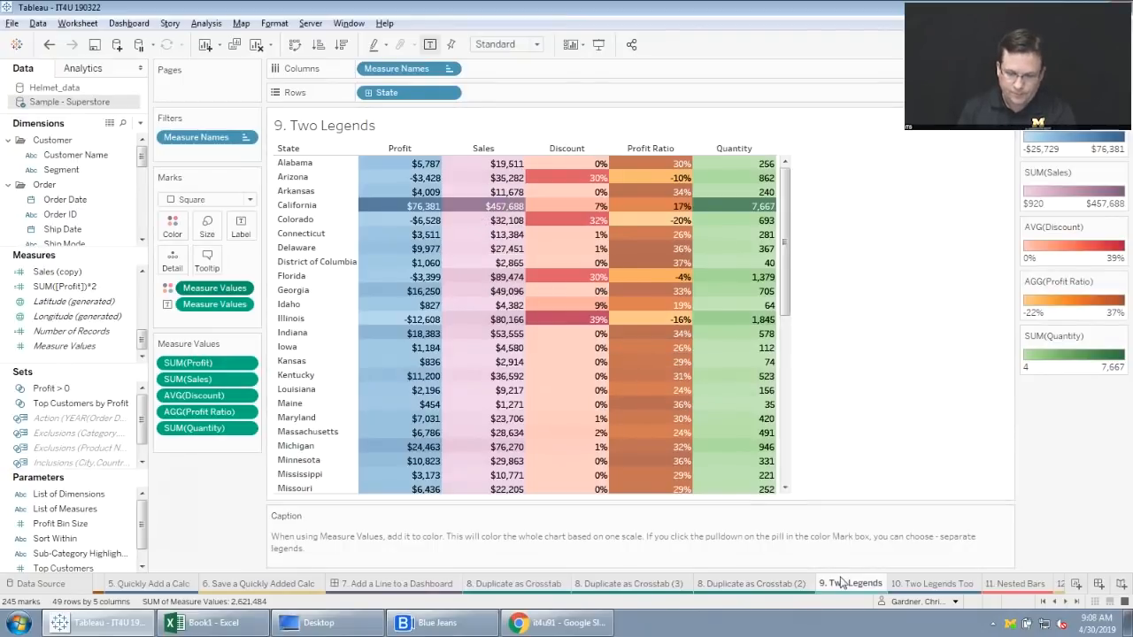
On the "10. Two Legends Too" worksheet, color the bars by Sub-Category as well as Category, and widen the legend area.
click(932, 582)
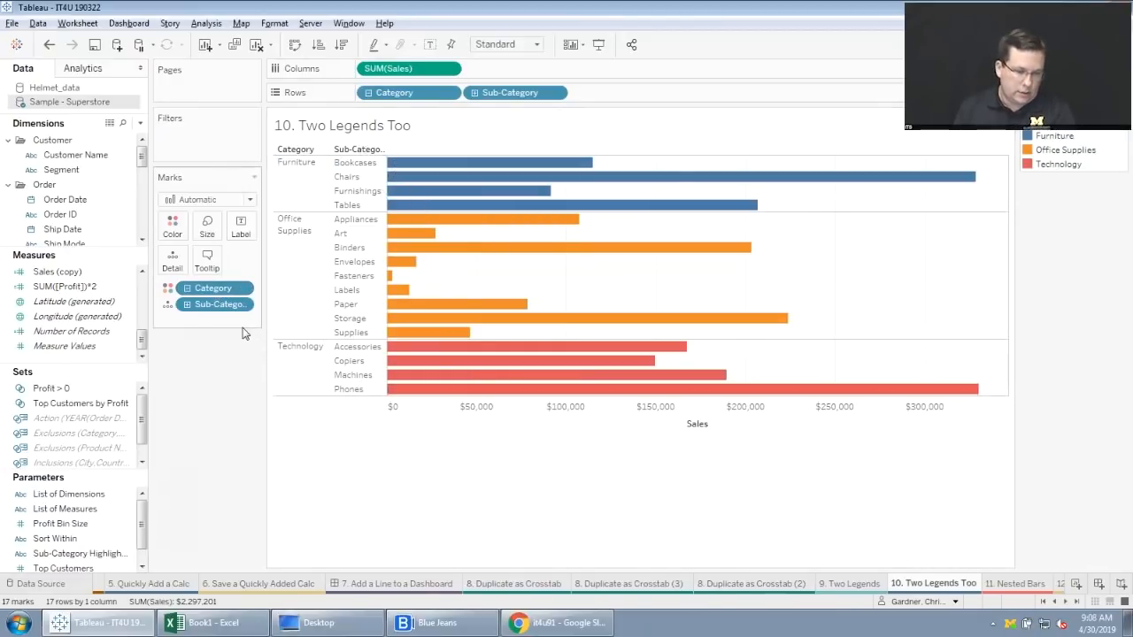
click(166, 308)
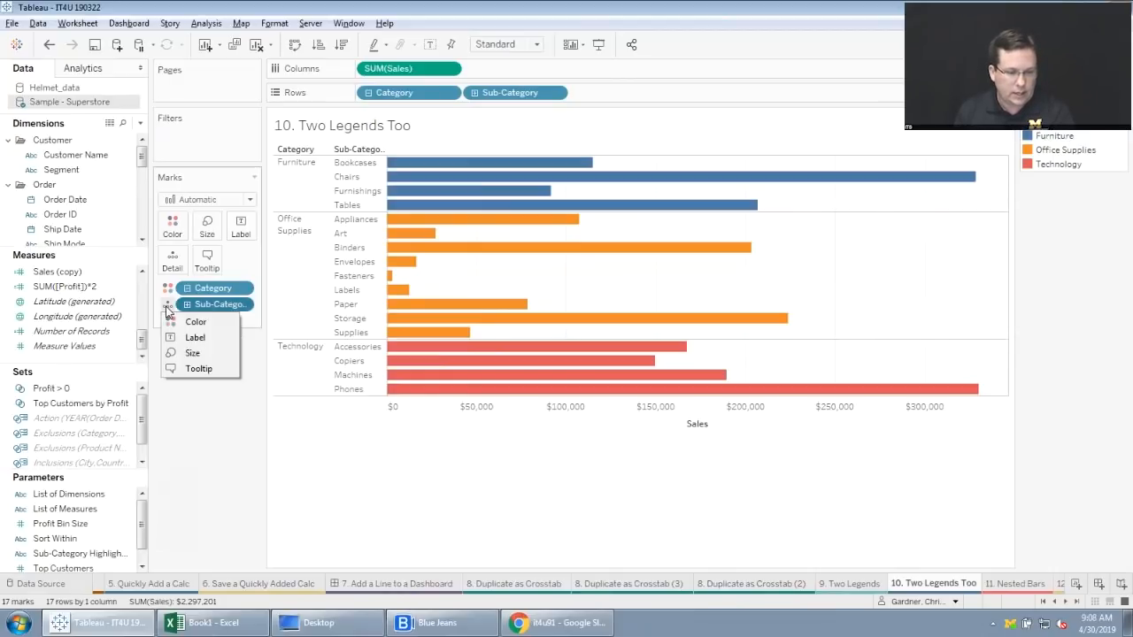
click(172, 322)
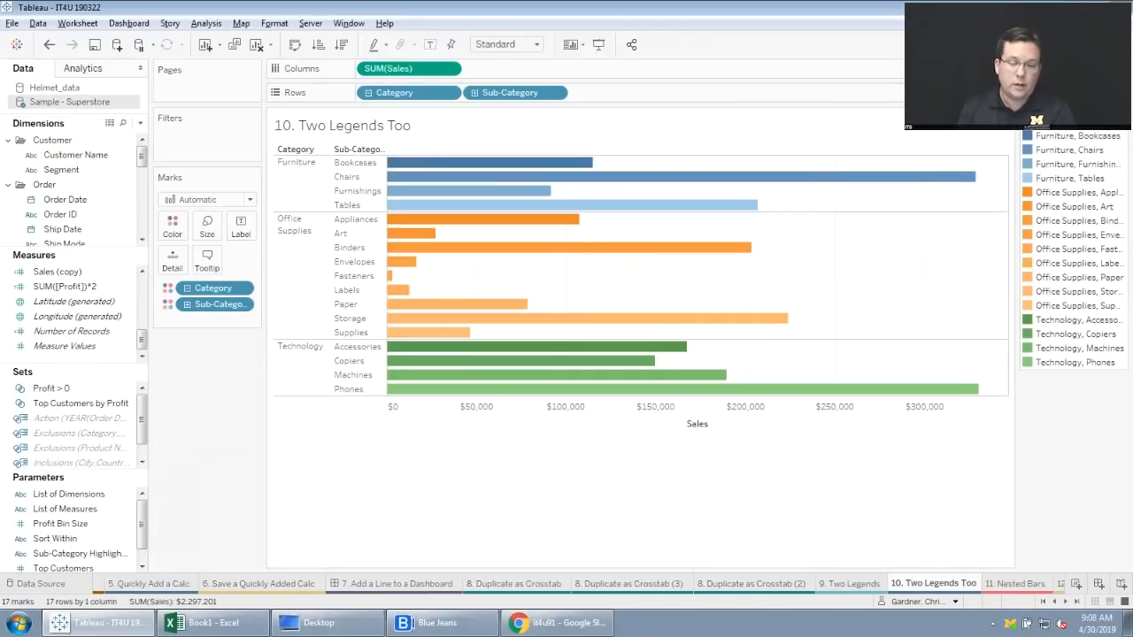
drag(1014, 265, 959, 282)
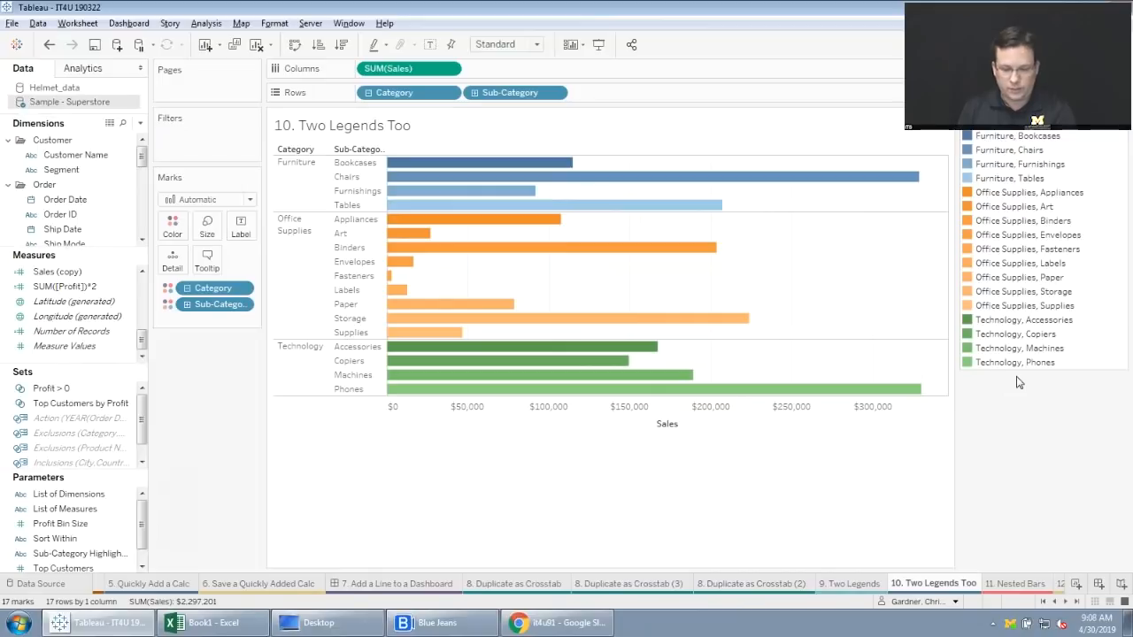
On the "11. Nested Bars" worksheet, copy the order date year from color to size as well, and inspect the March bars.
click(1063, 601)
click(1065, 602)
click(1066, 602)
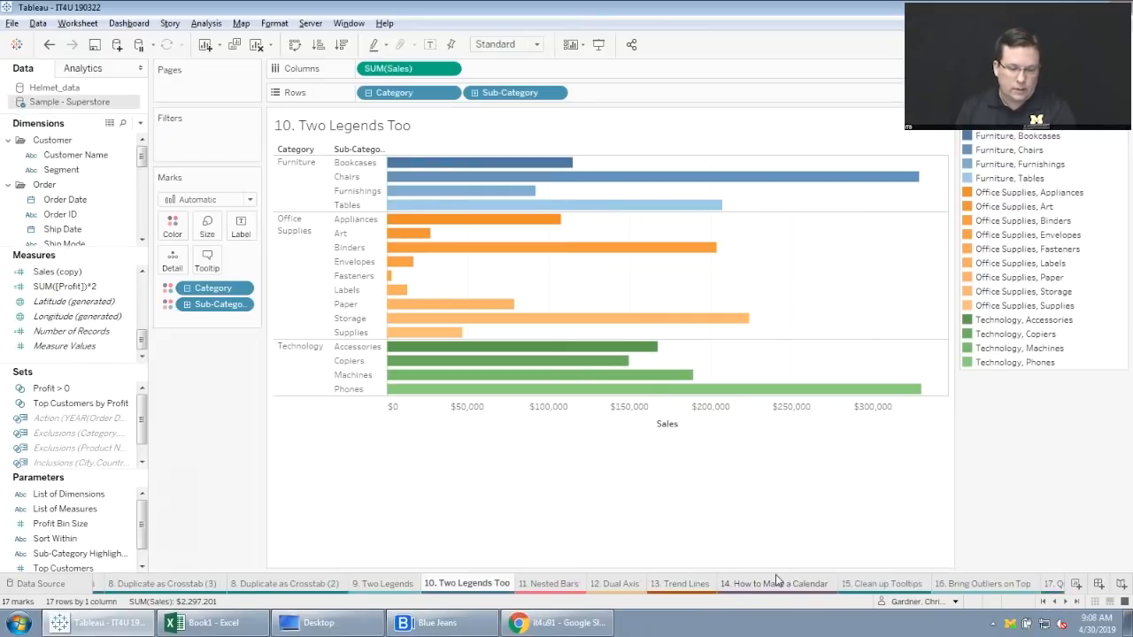
click(558, 584)
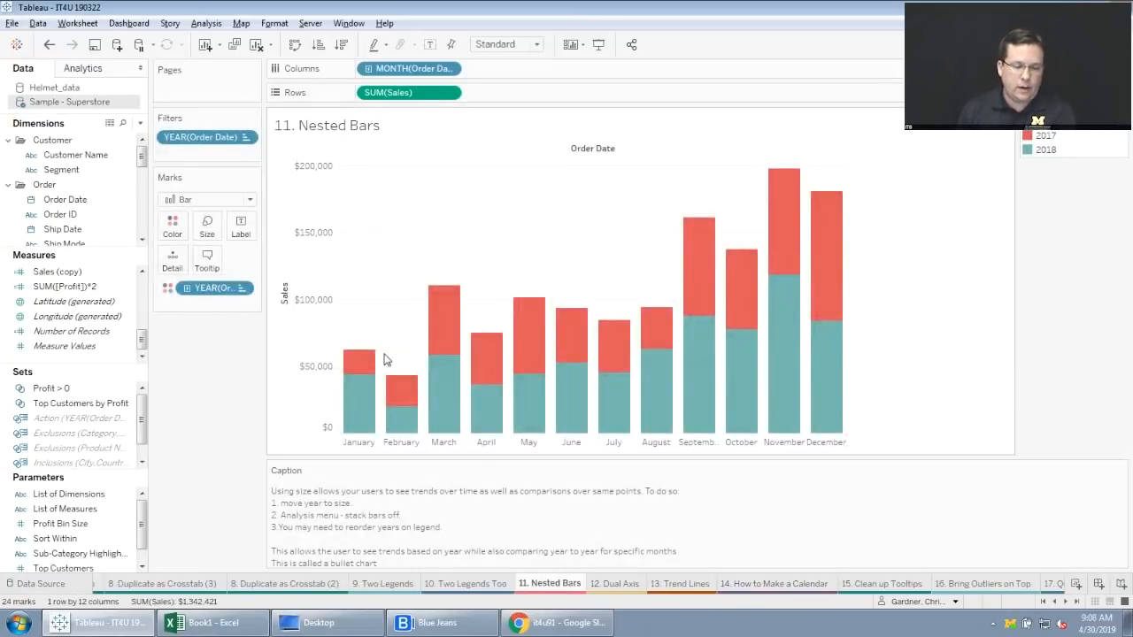
mouse_move(361, 358)
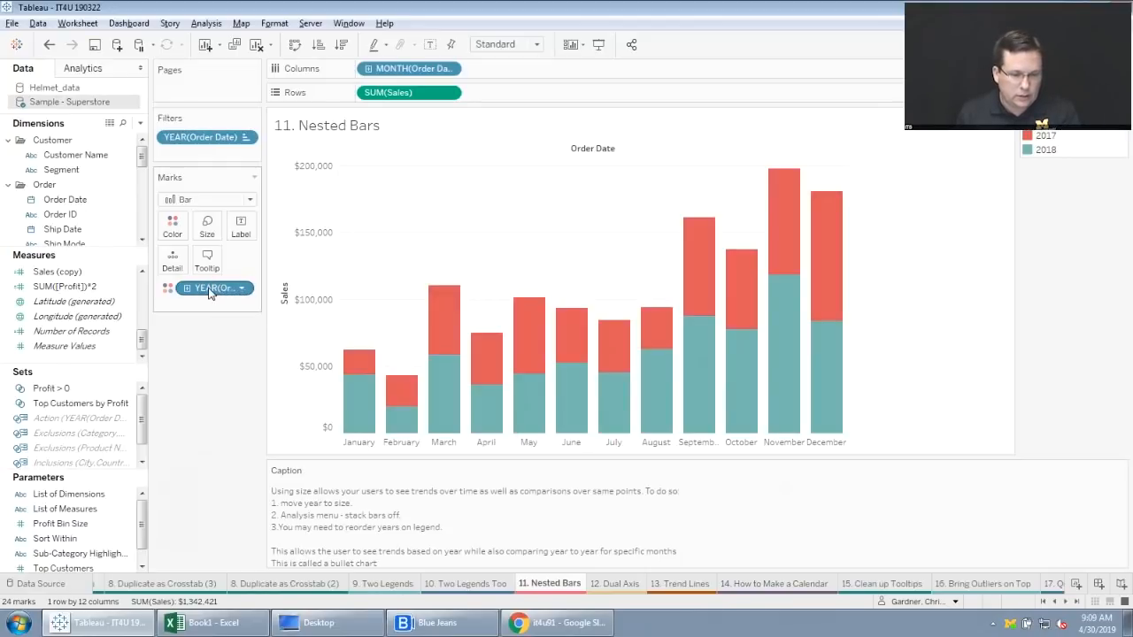
drag(210, 294, 206, 232)
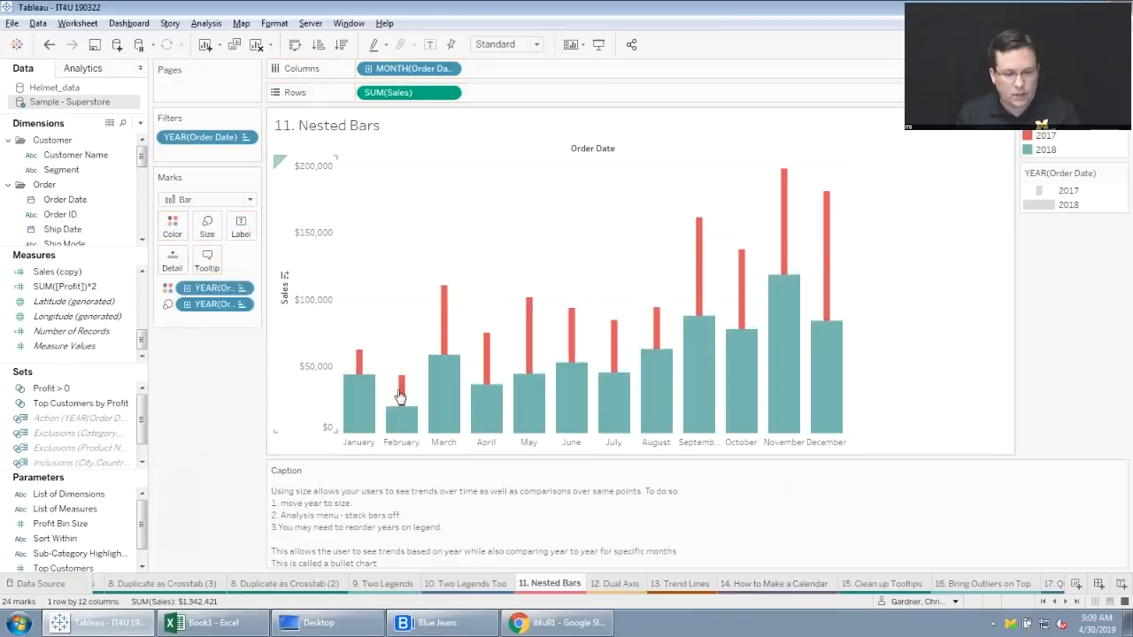
mouse_move(447, 427)
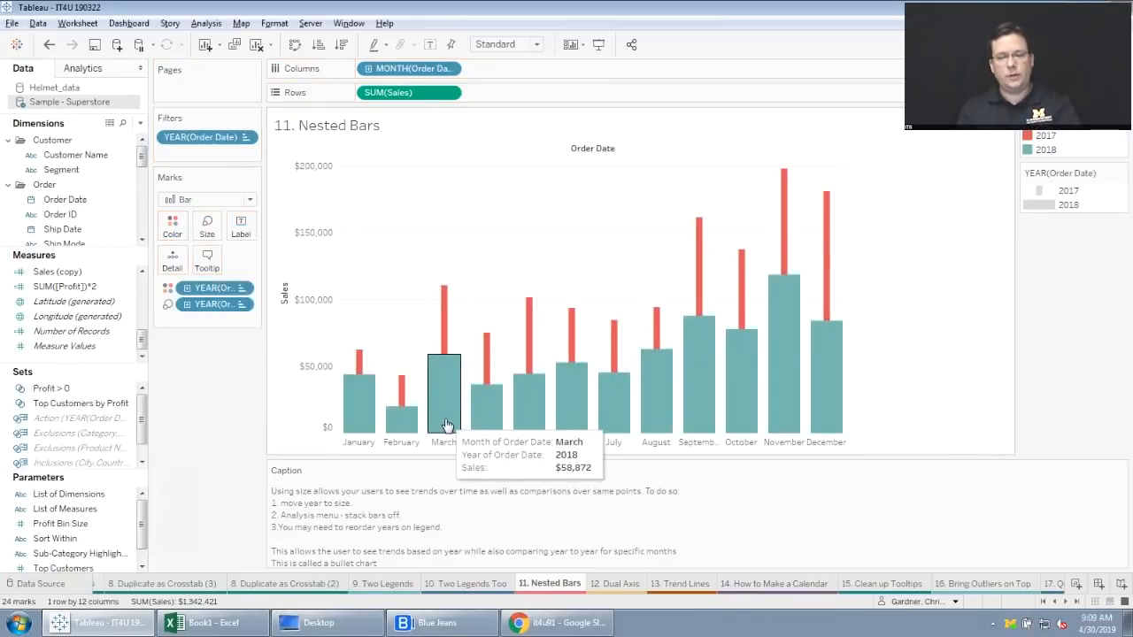
mouse_move(467, 296)
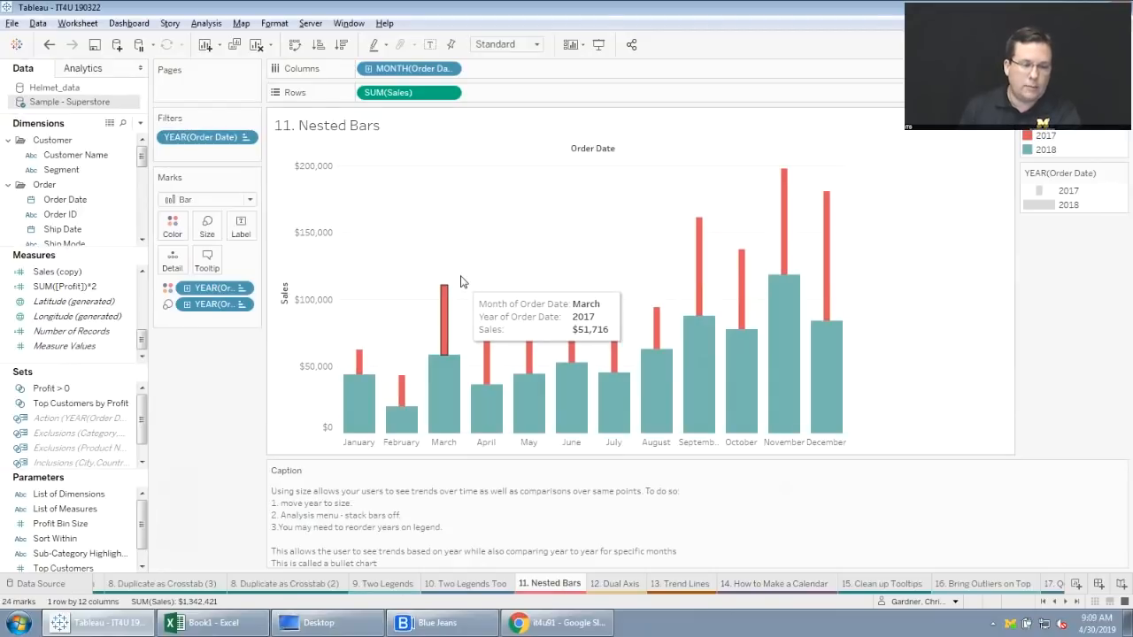
Set Stack Marks to Off so the 2017 and 2018 sales bars are nested from a common baseline.
click(205, 24)
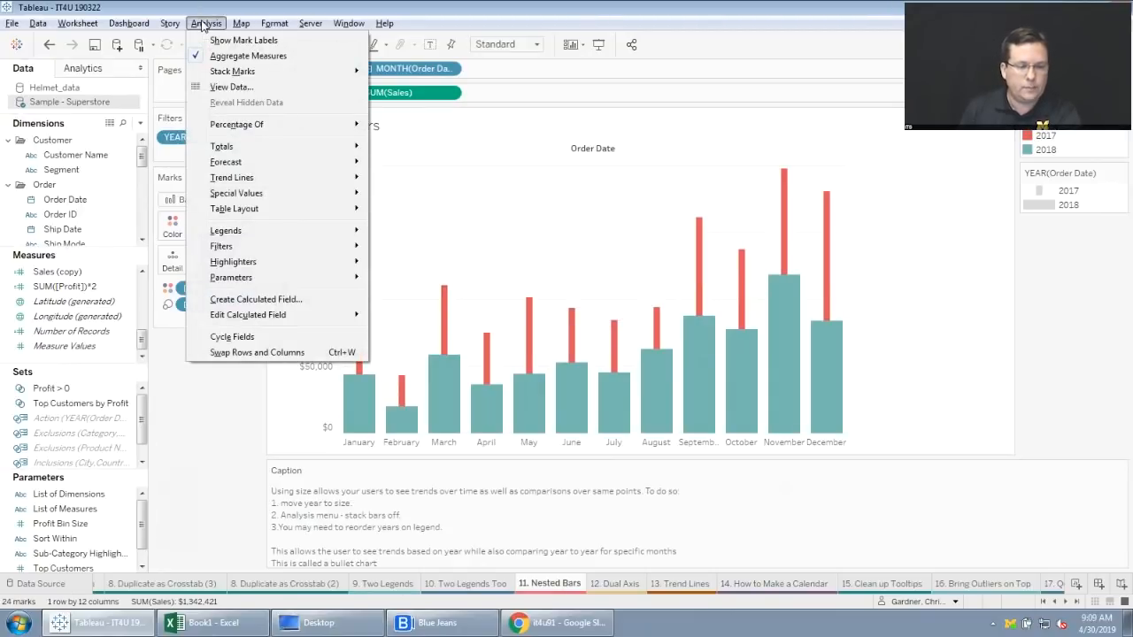
mouse_move(232, 70)
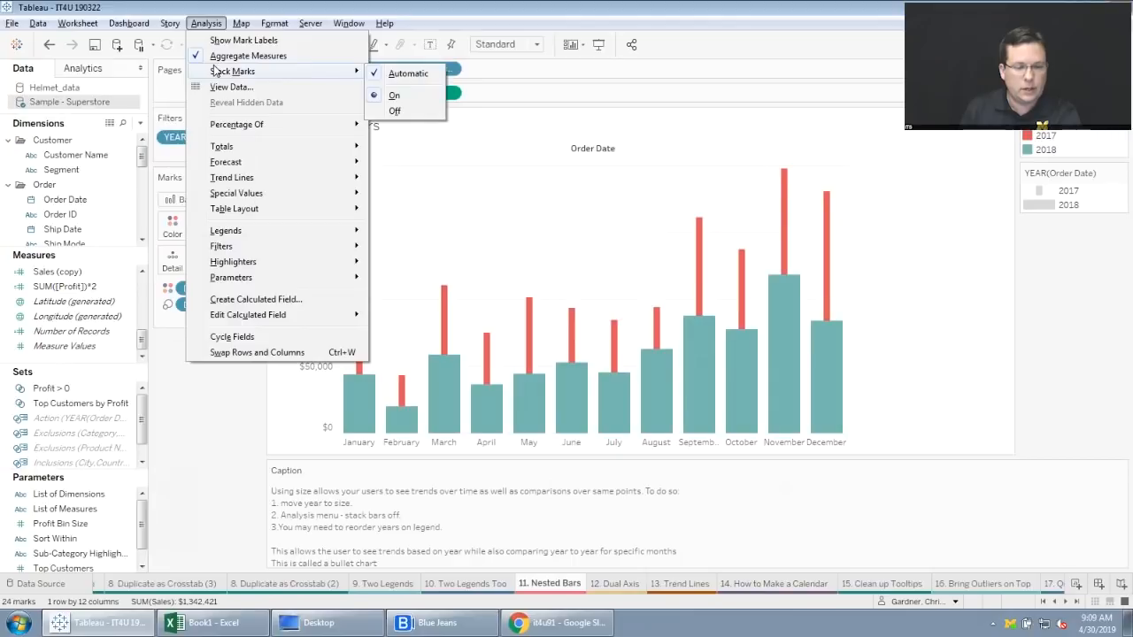
click(395, 111)
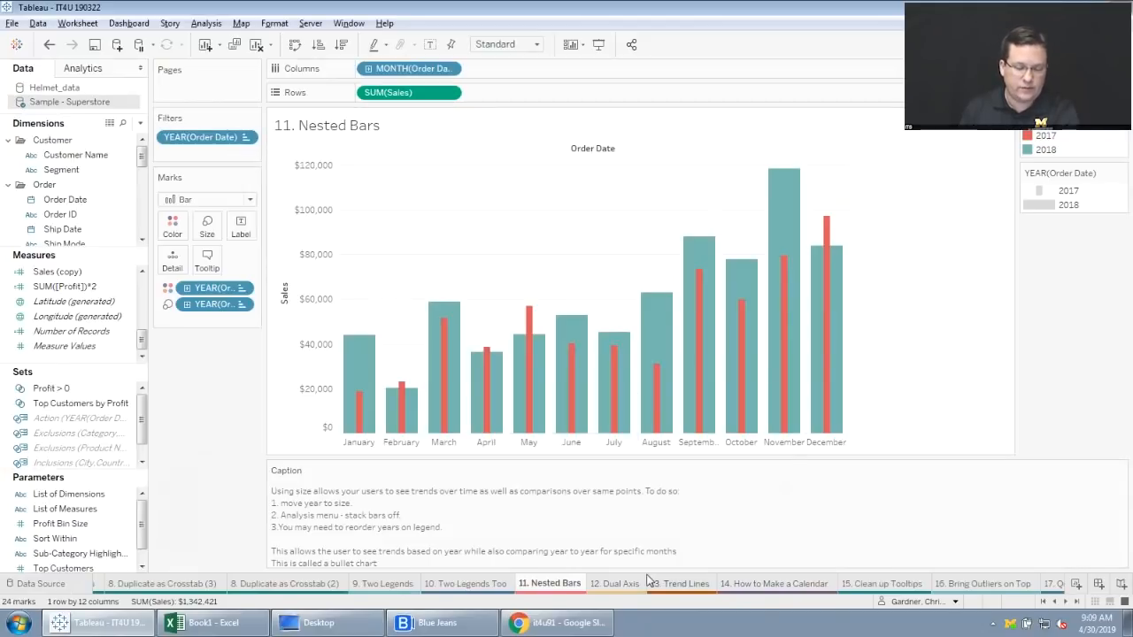
On the "12. Dual Axis" worksheet, make Profit a dual axis with Sales.
mouse_move(648, 580)
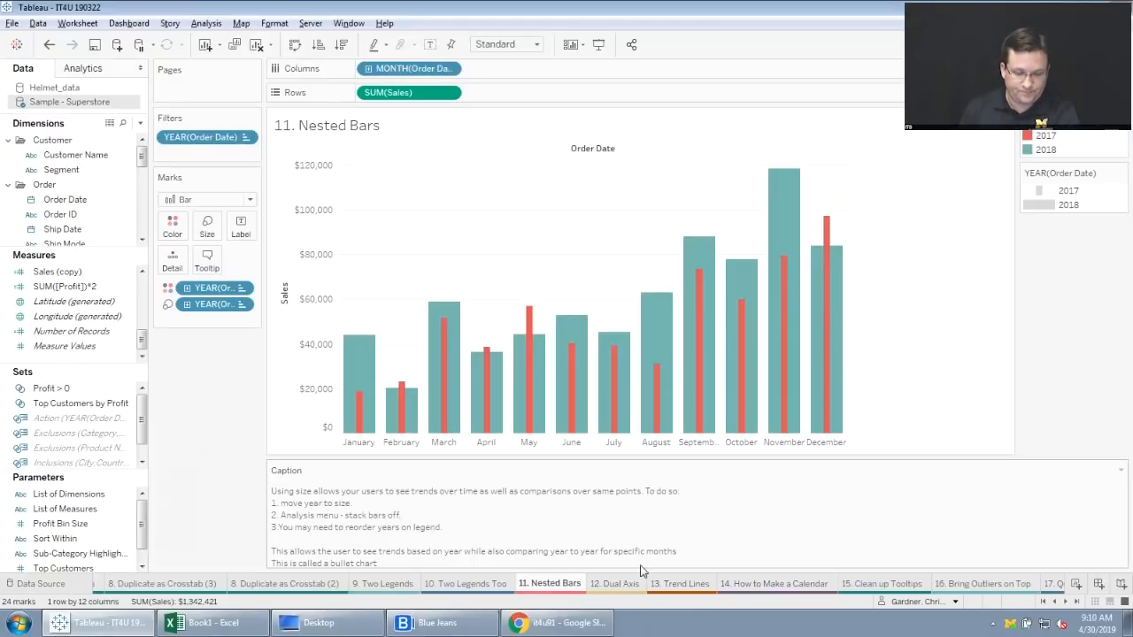
click(623, 586)
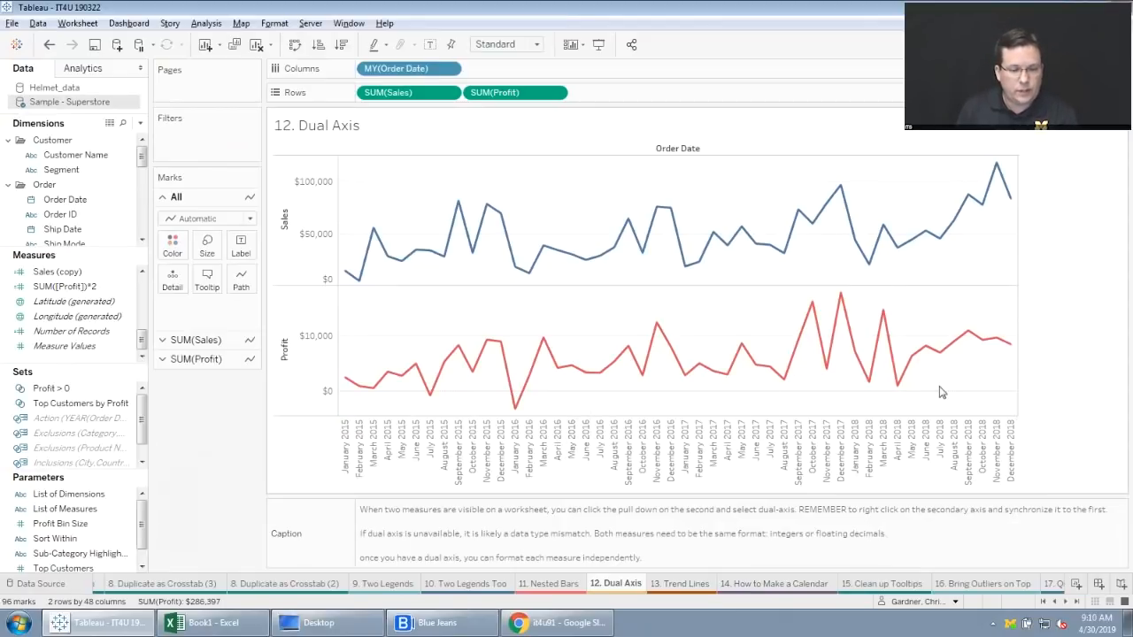
mouse_move(868, 357)
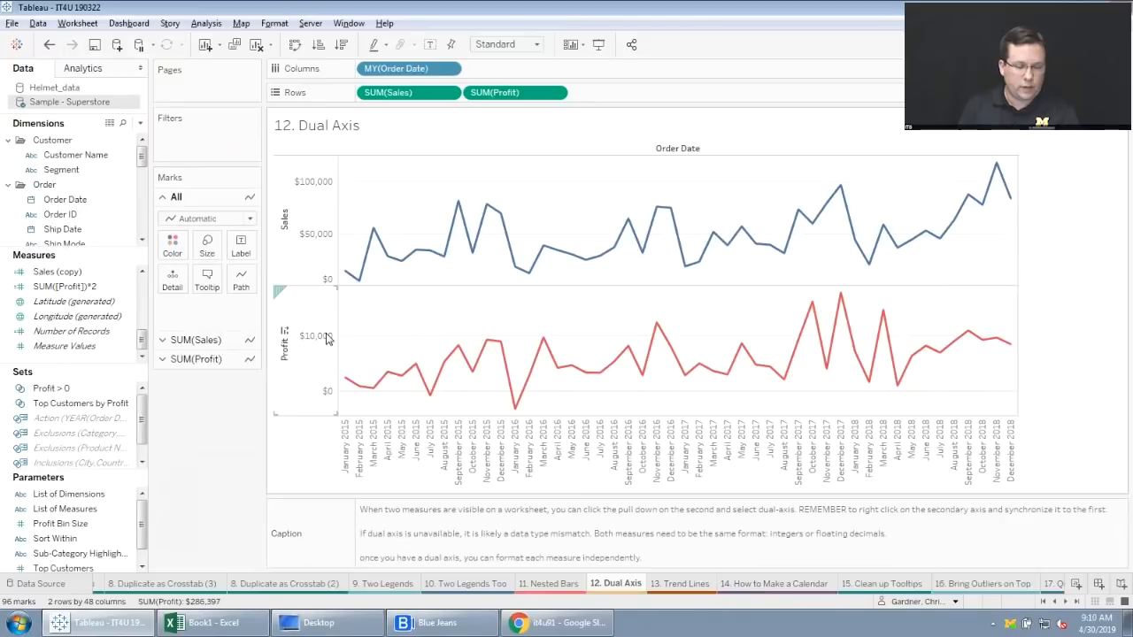
right_click(327, 337)
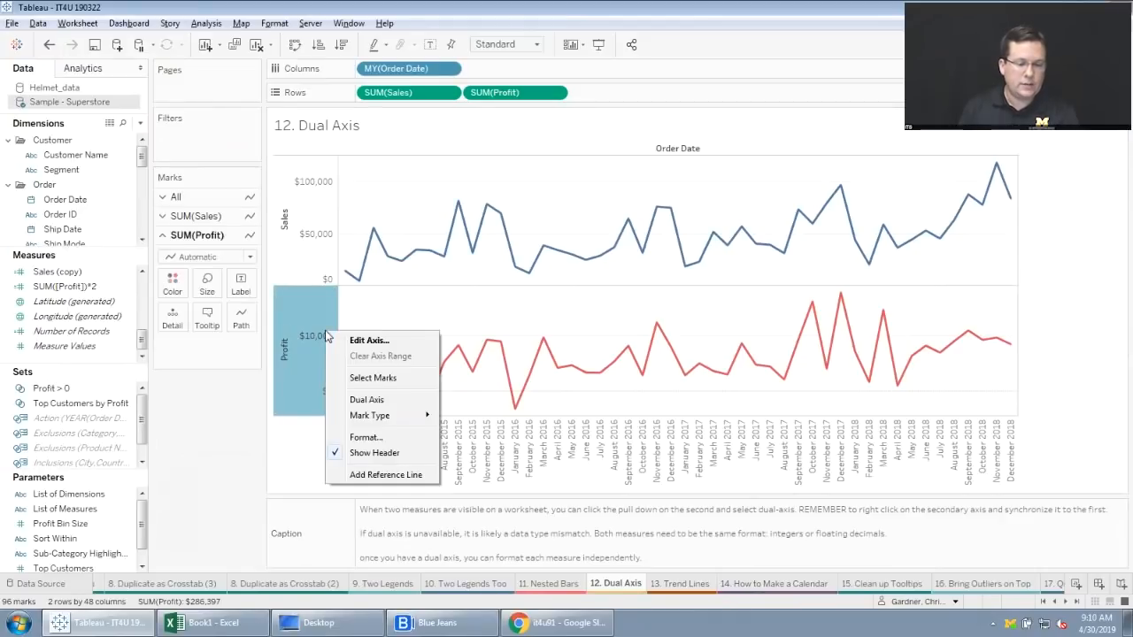
click(372, 399)
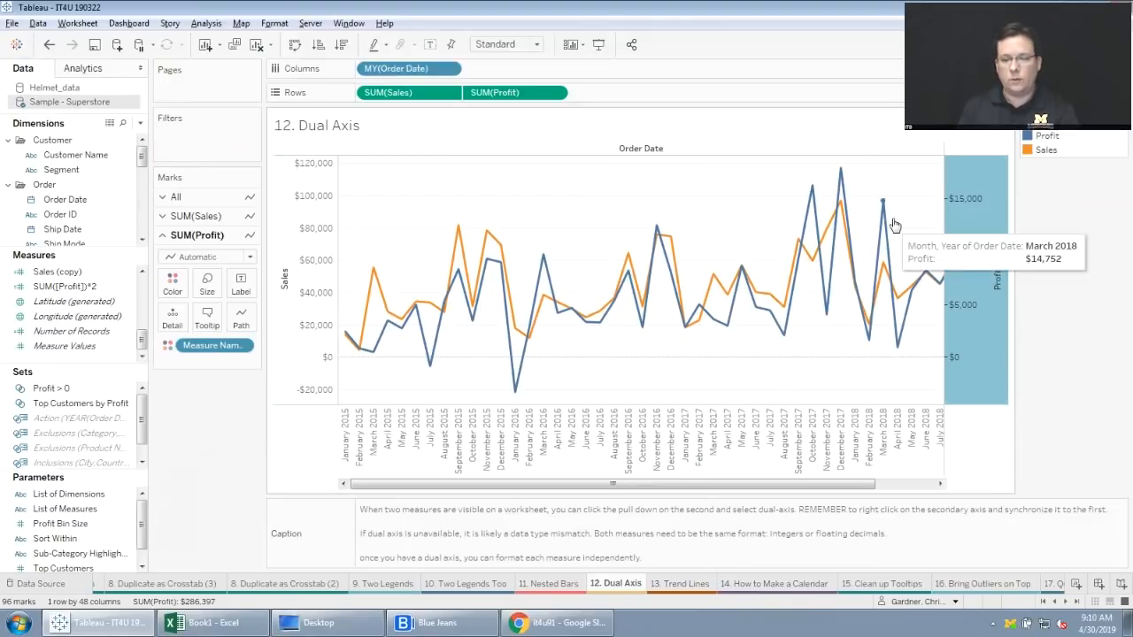
Synchronize the secondary Profit axis with the Sales axis.
right_click(959, 229)
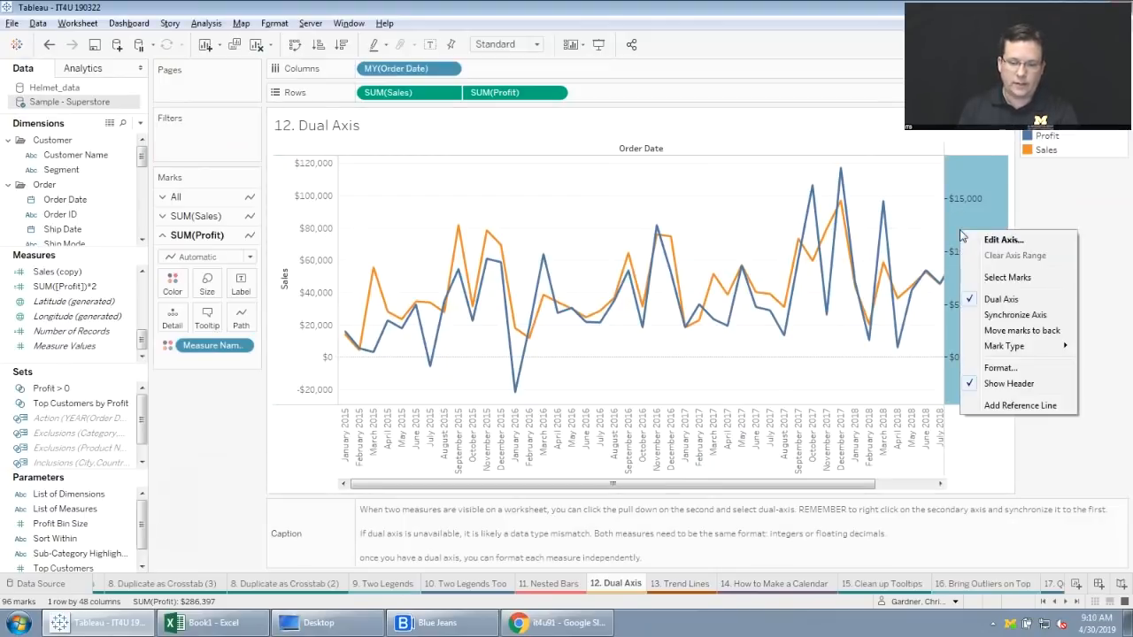
click(1031, 316)
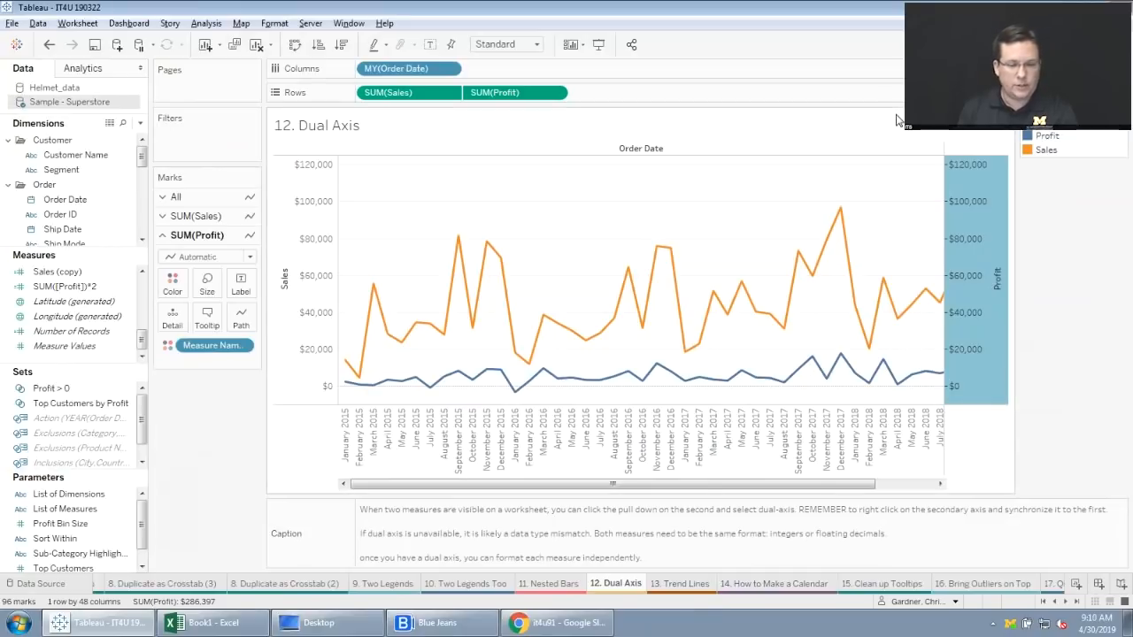
mouse_move(502, 258)
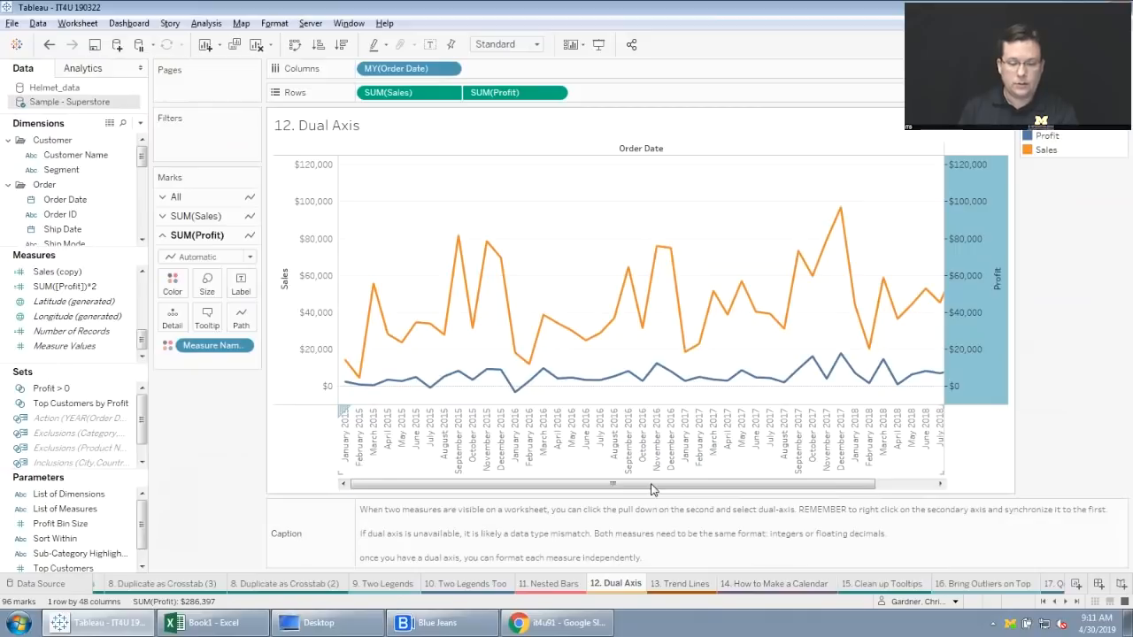
On the "13. Trend Lines" worksheet, edit the trend lines to disallow a trend line per color.
click(682, 584)
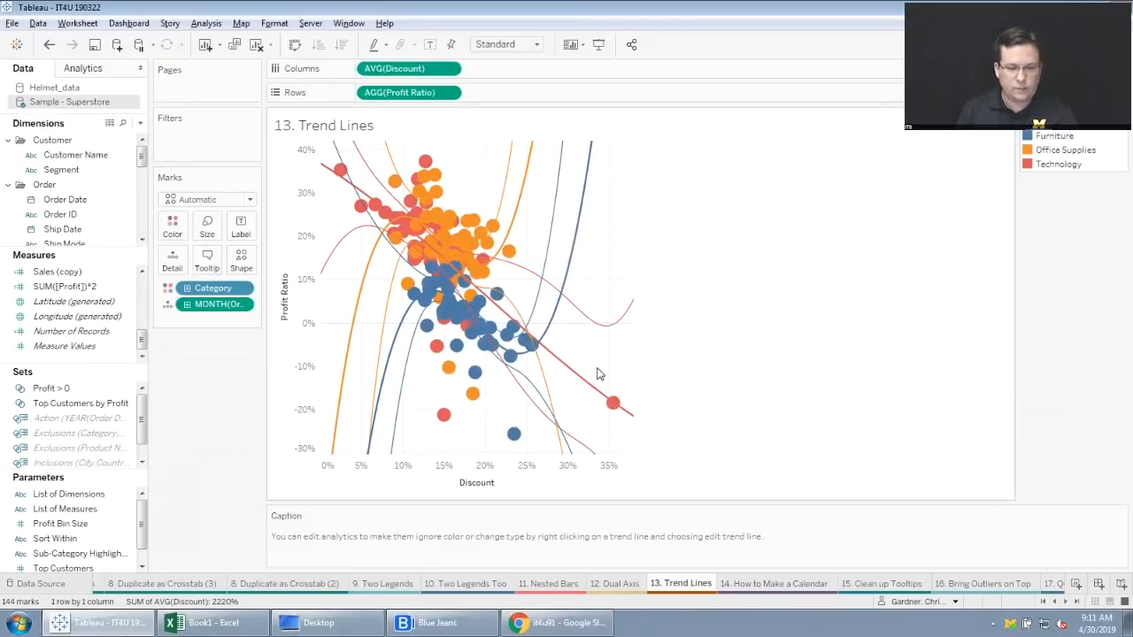
click(86, 71)
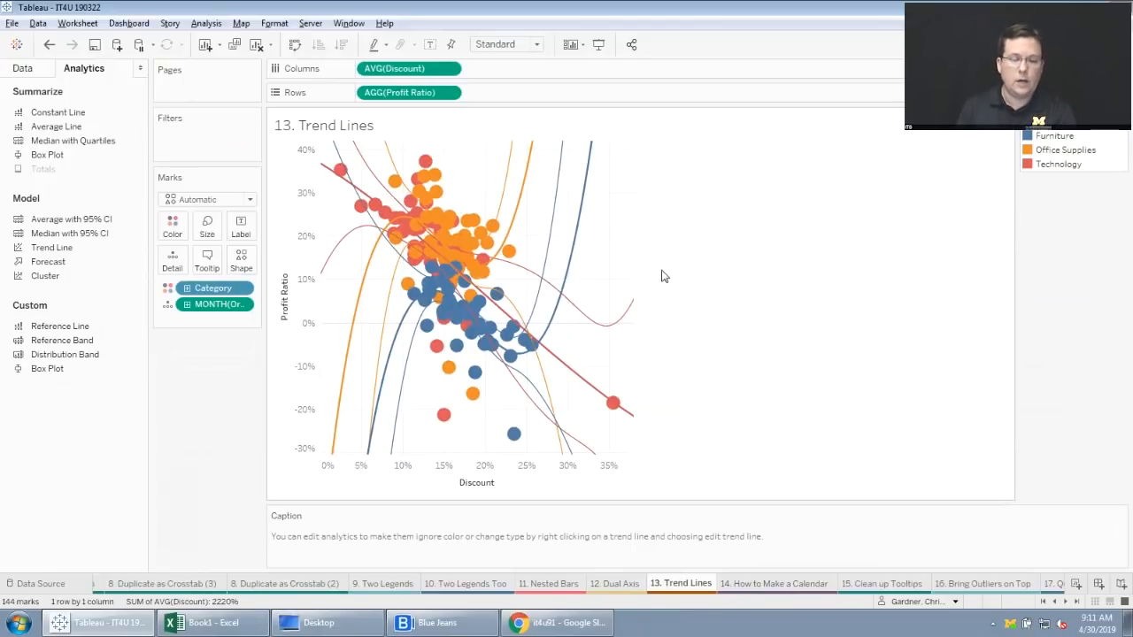
right_click(580, 224)
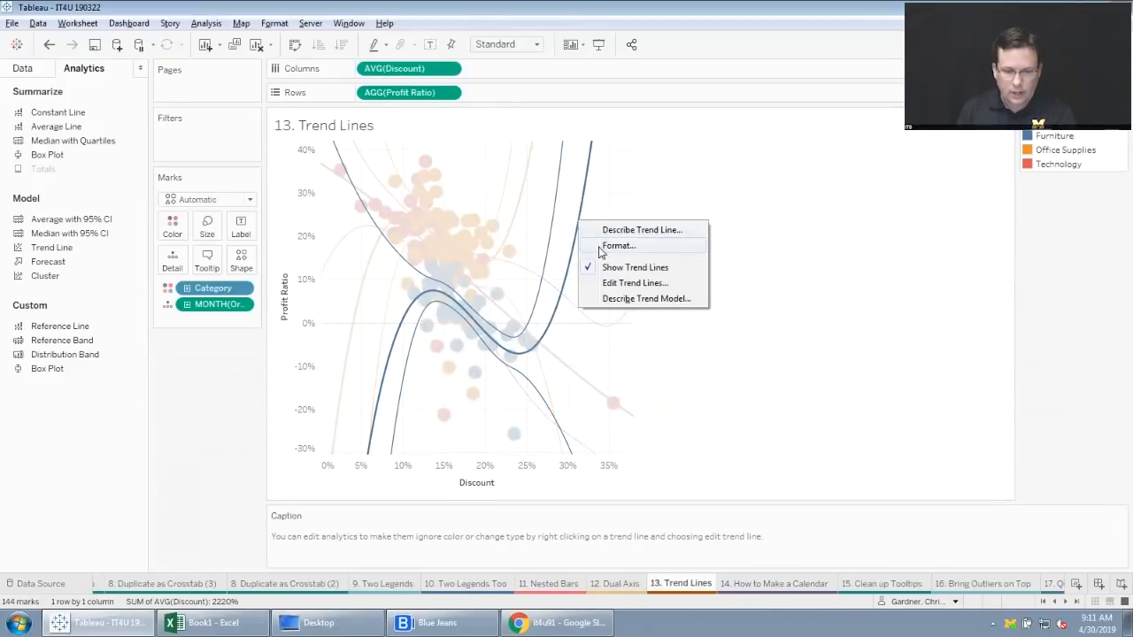
click(620, 284)
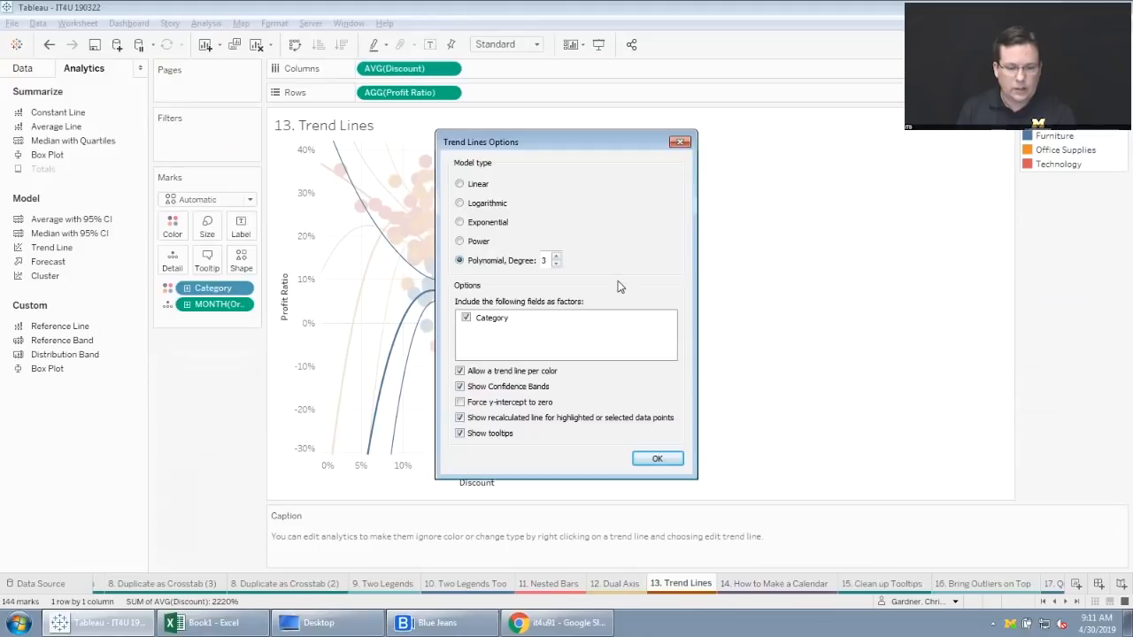
click(460, 372)
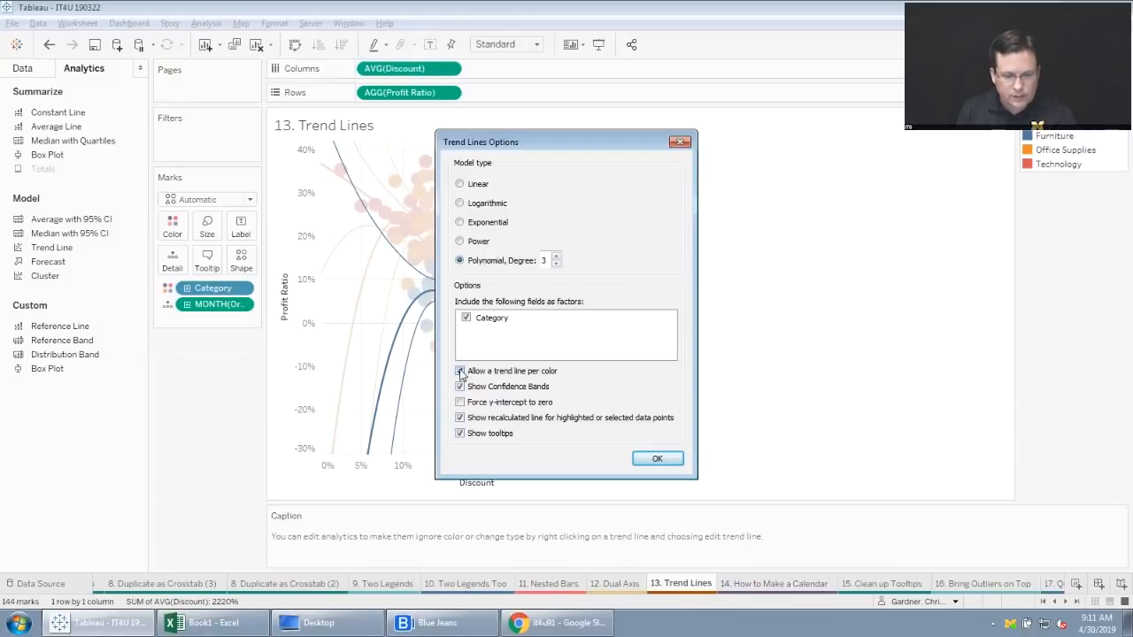
click(657, 458)
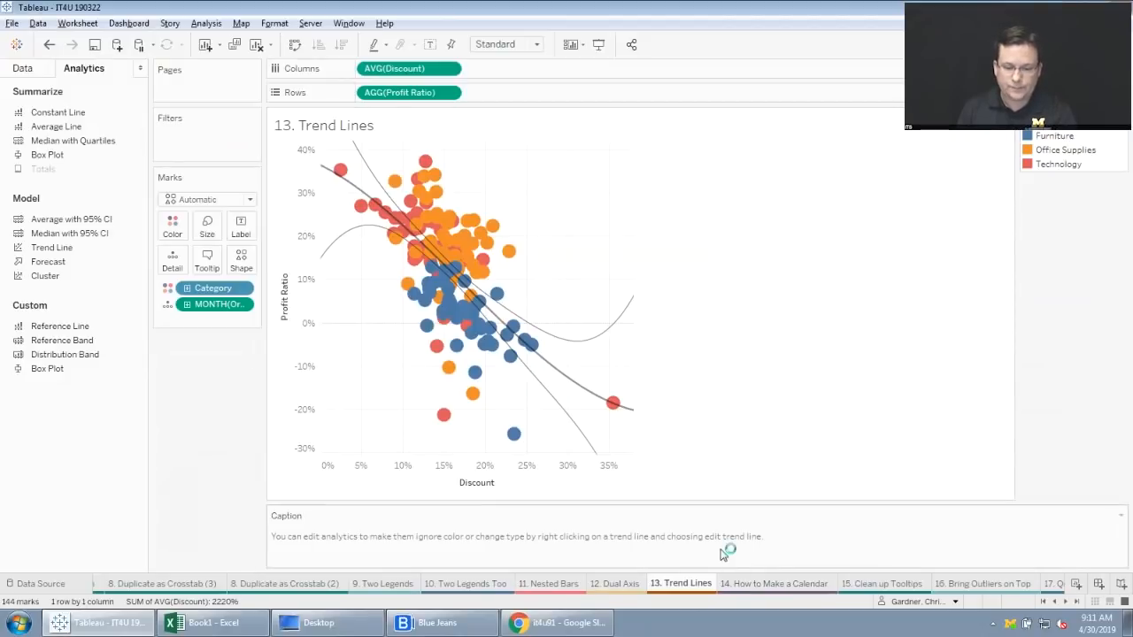
On the "14. How to Make a Calendar" worksheet, exclude August 2017 and October 2017 from the date filter, keeping only September 2017.
click(756, 586)
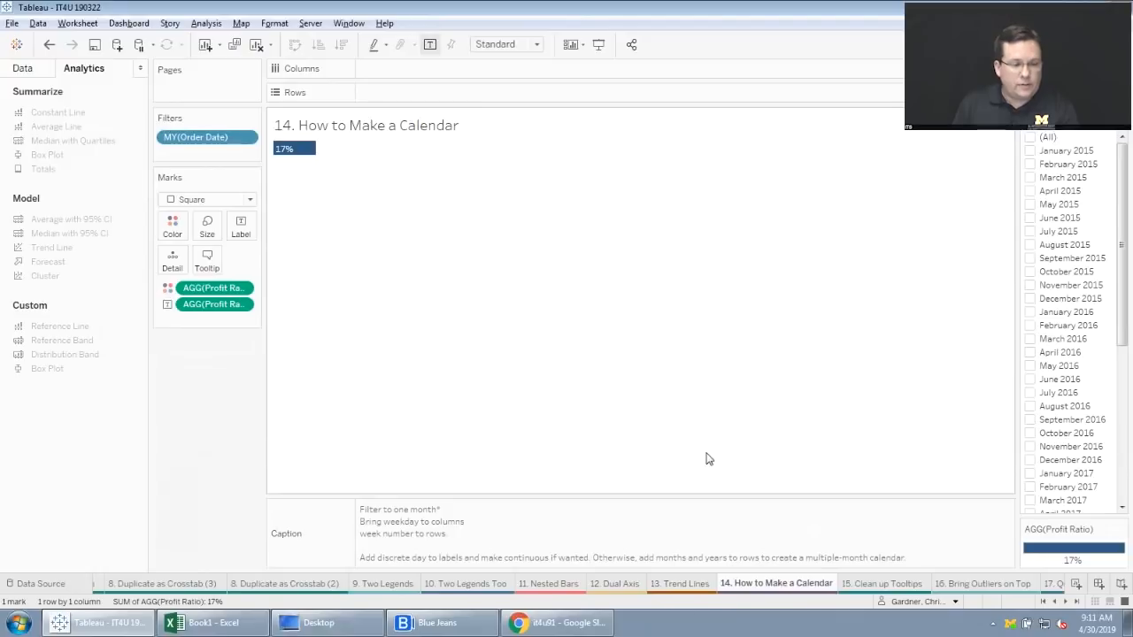
click(24, 69)
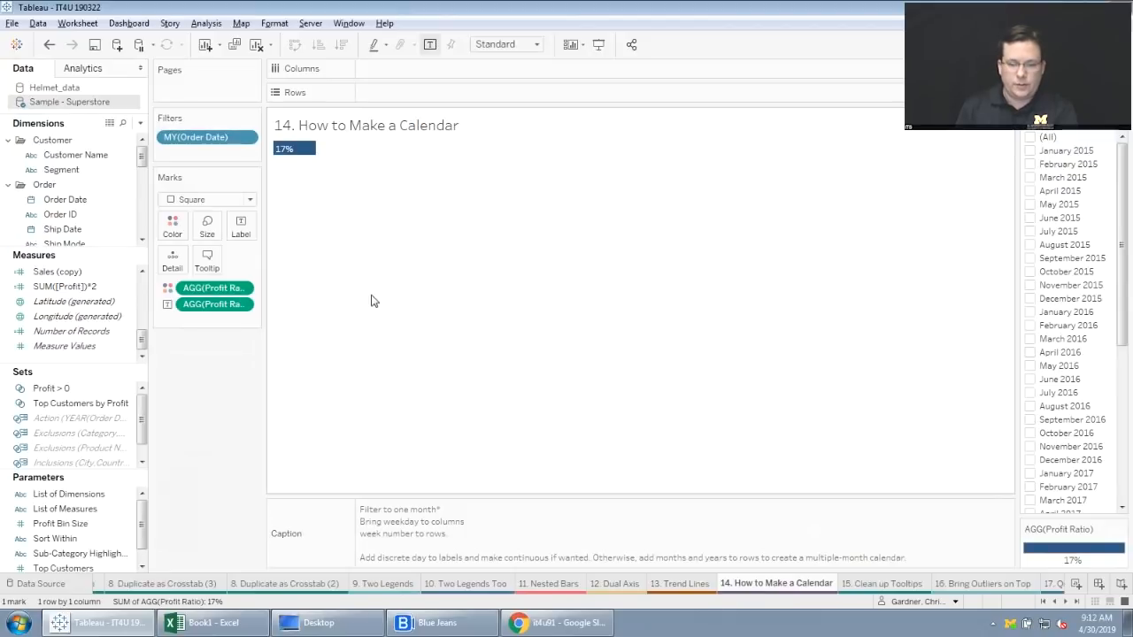
drag(1123, 314, 1122, 433)
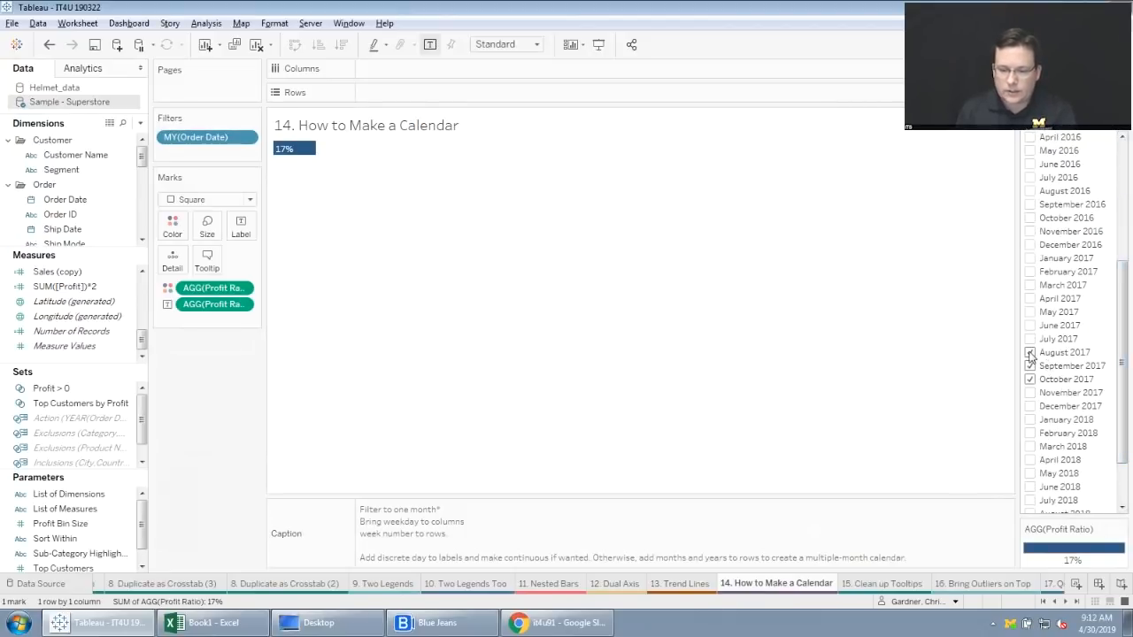
click(1029, 352)
click(1030, 379)
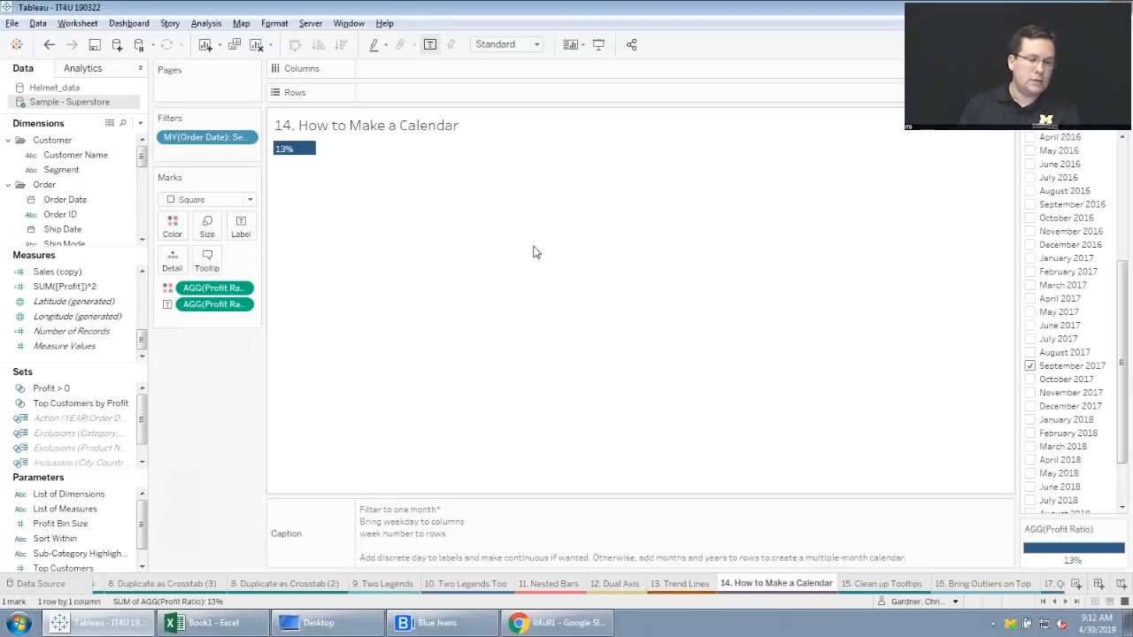
Add Order Date to Columns as the discrete WEEKDAY(Order Date) field.
click(64, 204)
drag(64, 203, 400, 76)
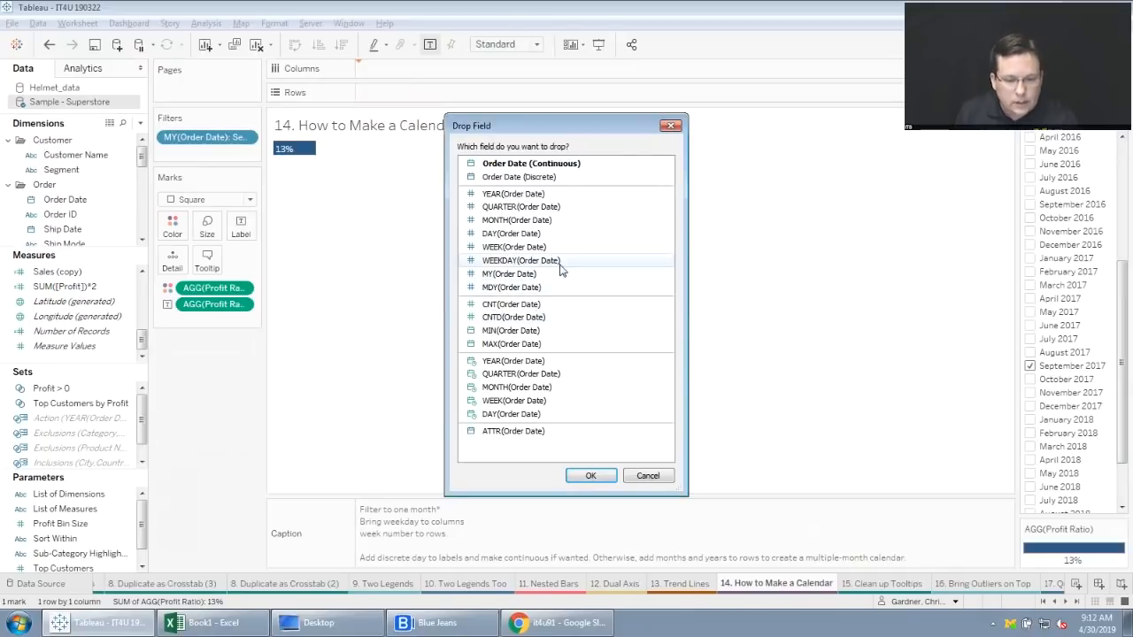
click(527, 266)
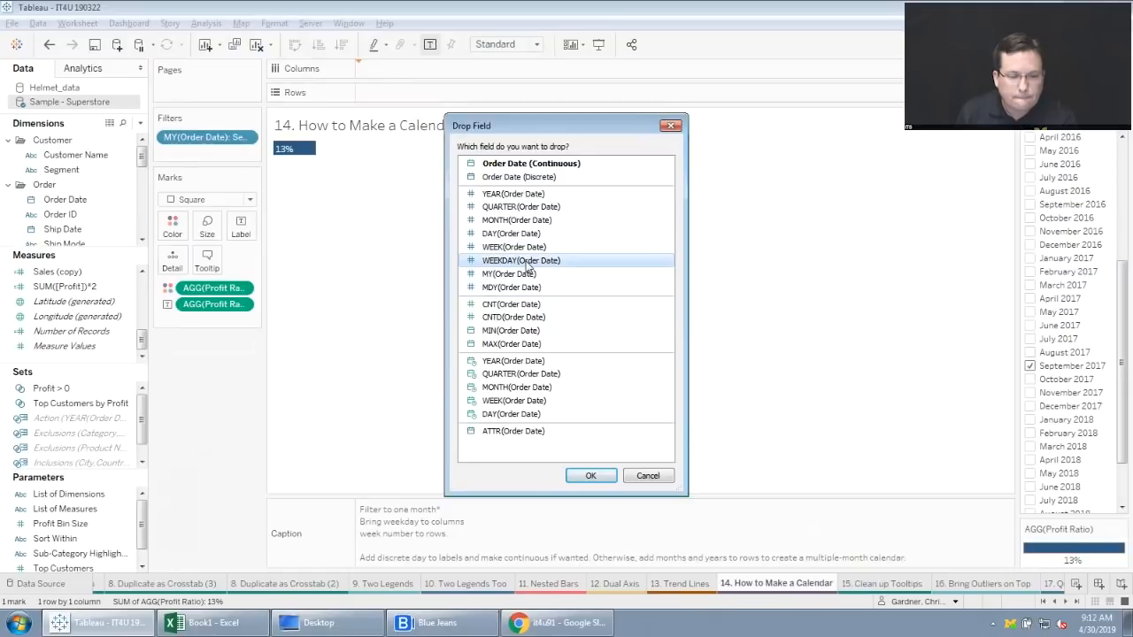
click(588, 476)
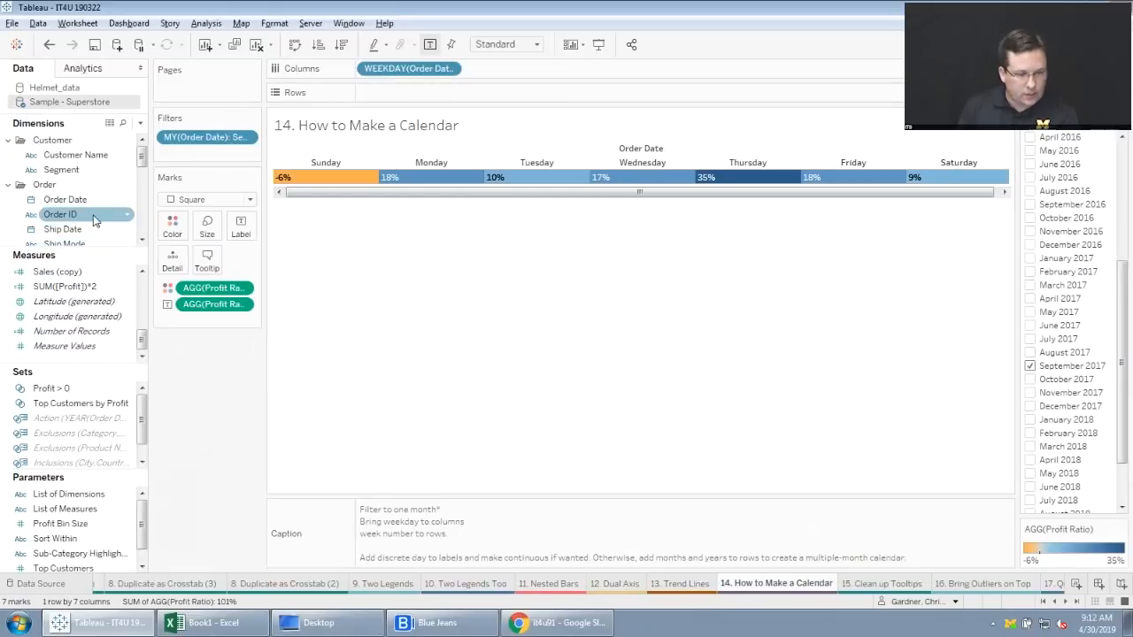
Add Order Date to Rows as the discrete WEEK(Order Date) field.
drag(65, 199, 394, 97)
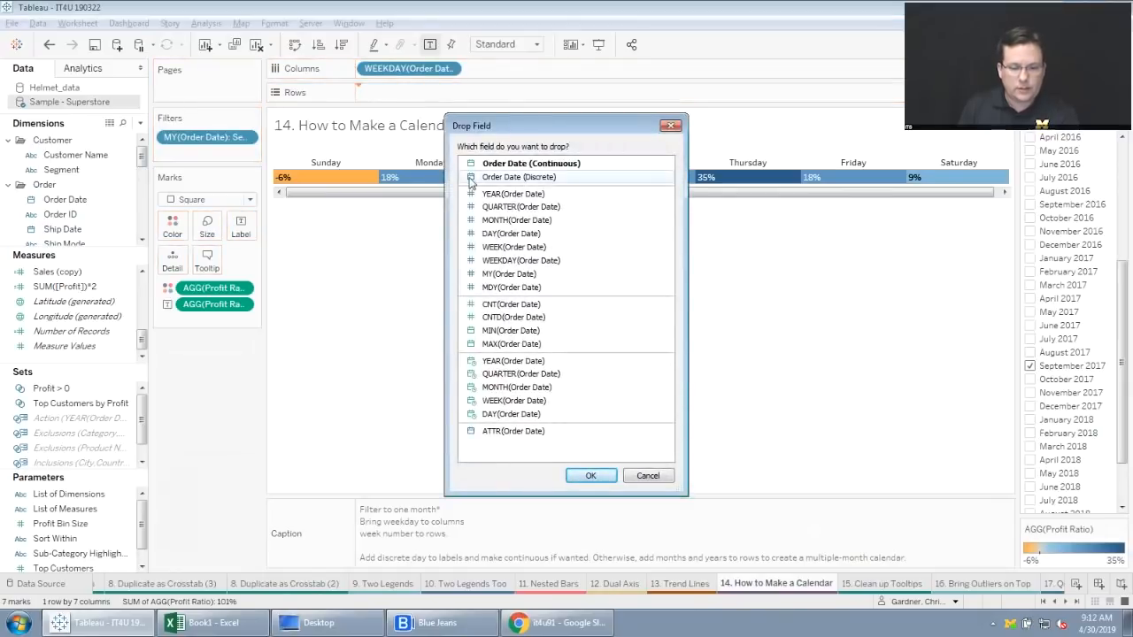
click(519, 250)
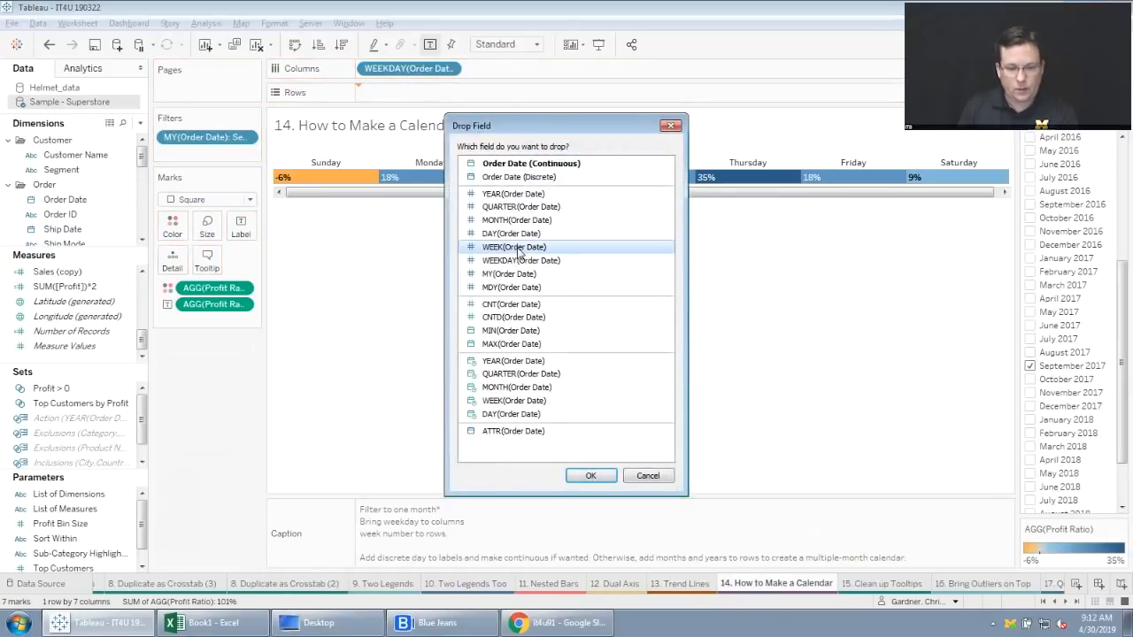
click(590, 475)
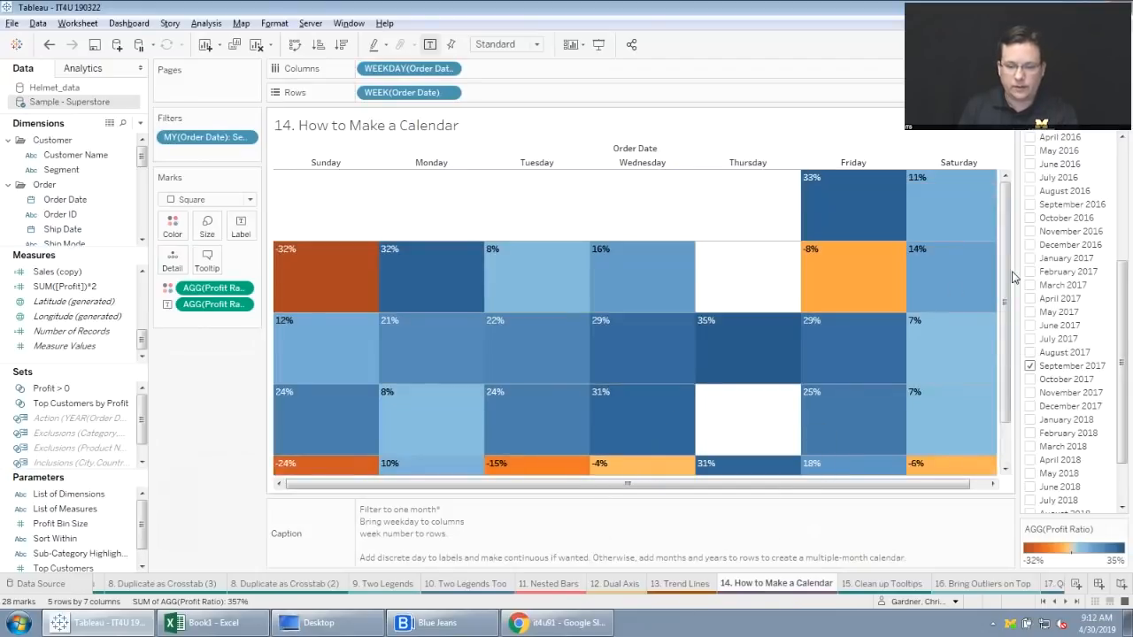
drag(1008, 285, 1004, 258)
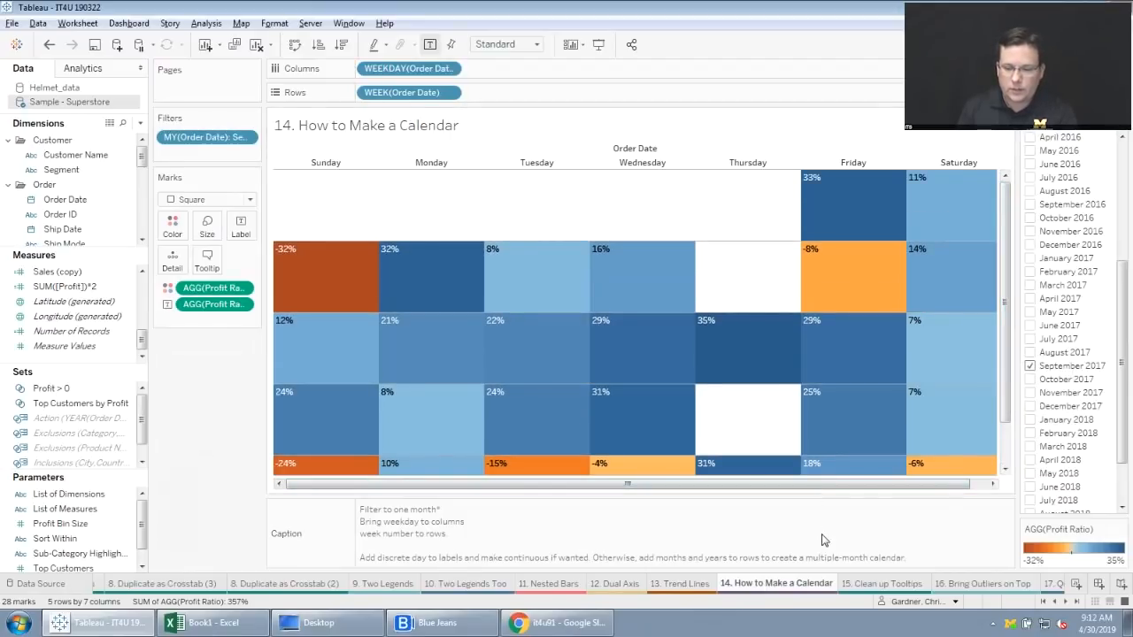
Include October 2017 in the date filter and add the discrete MONTH(Order Date) field to Rows ahead of WEEK(Order Date).
click(1040, 381)
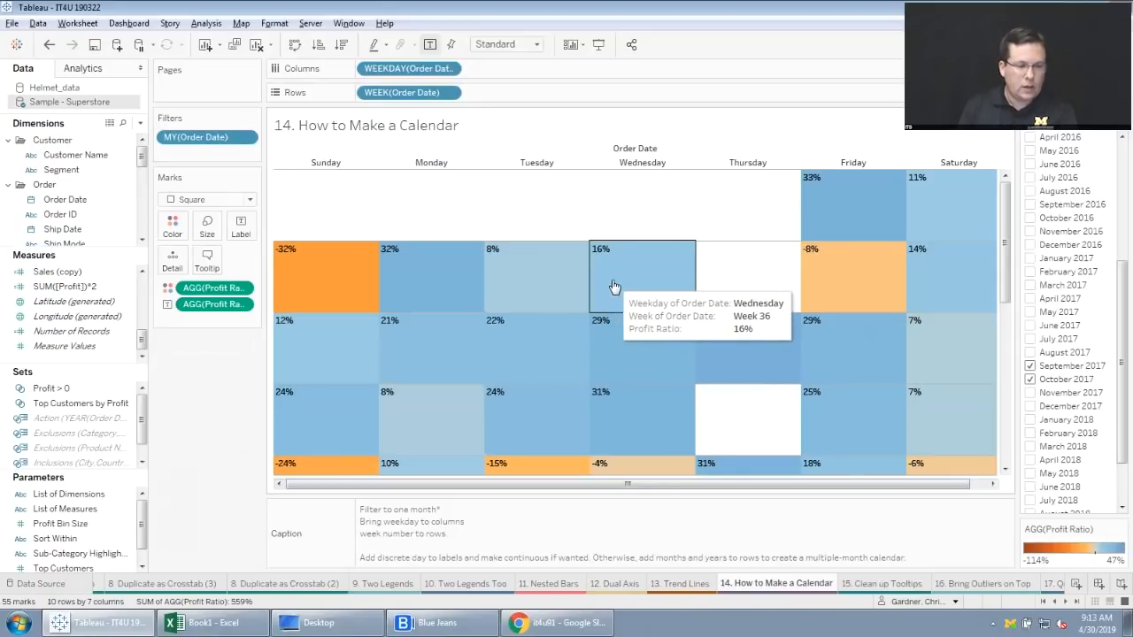
drag(69, 199, 365, 99)
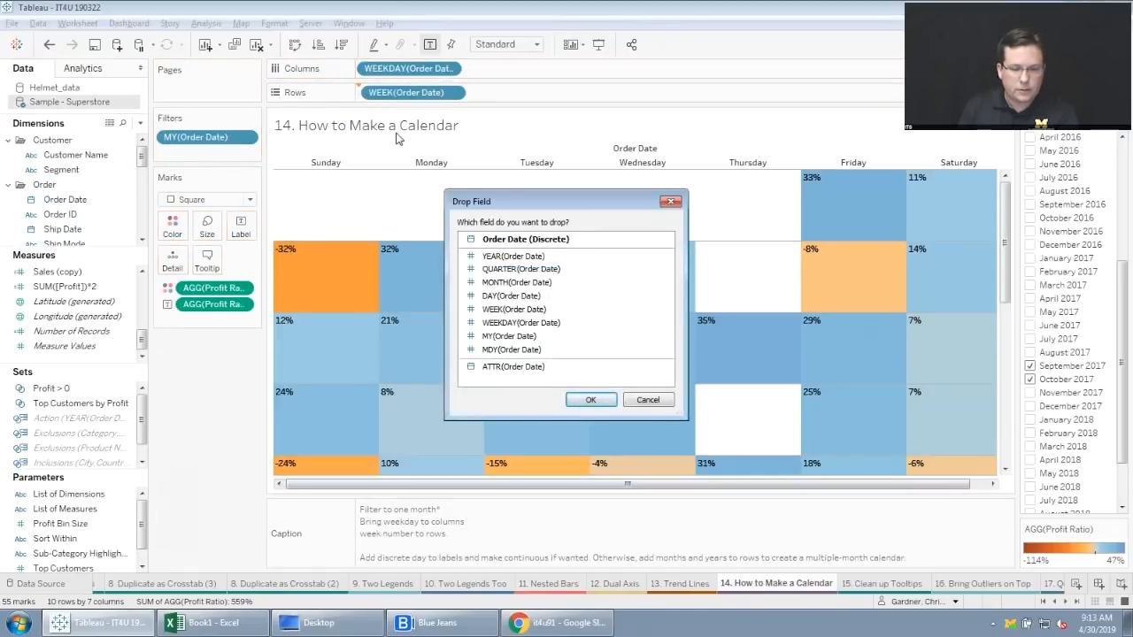
click(504, 283)
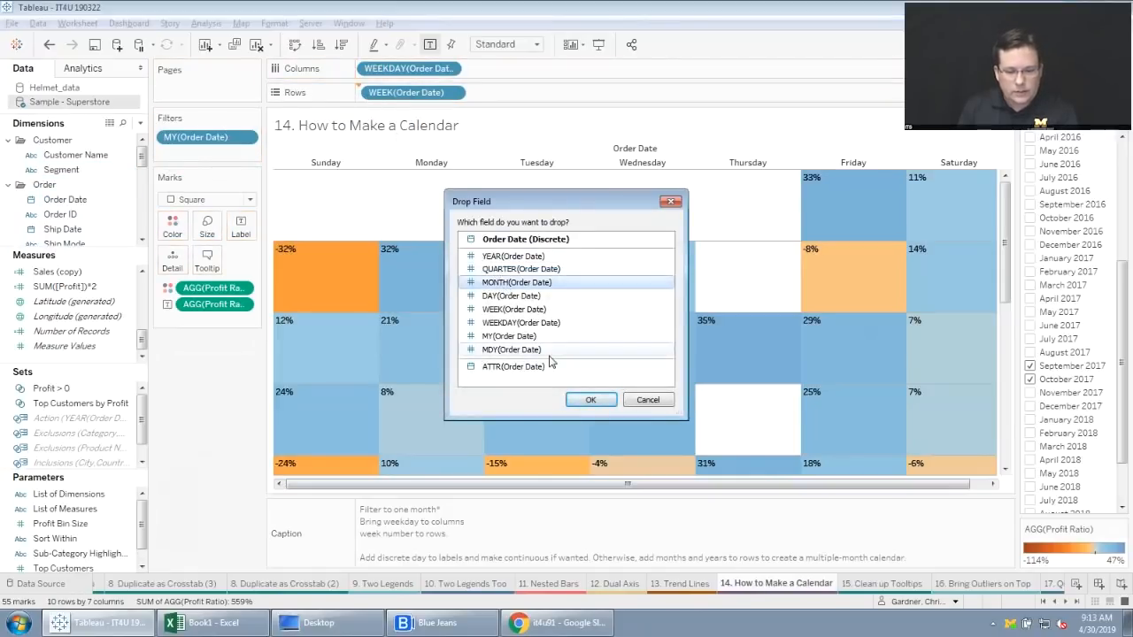
click(590, 399)
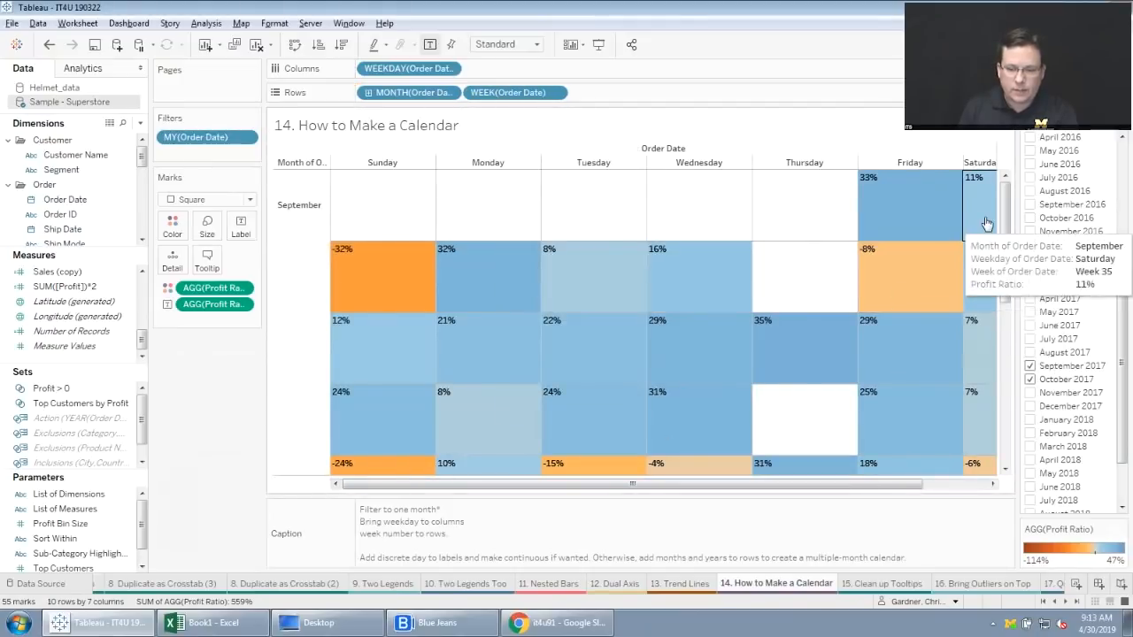
mouse_move(1012, 213)
mouse_down()
mouse_move(993, 369)
mouse_move(1007, 206)
mouse_up()
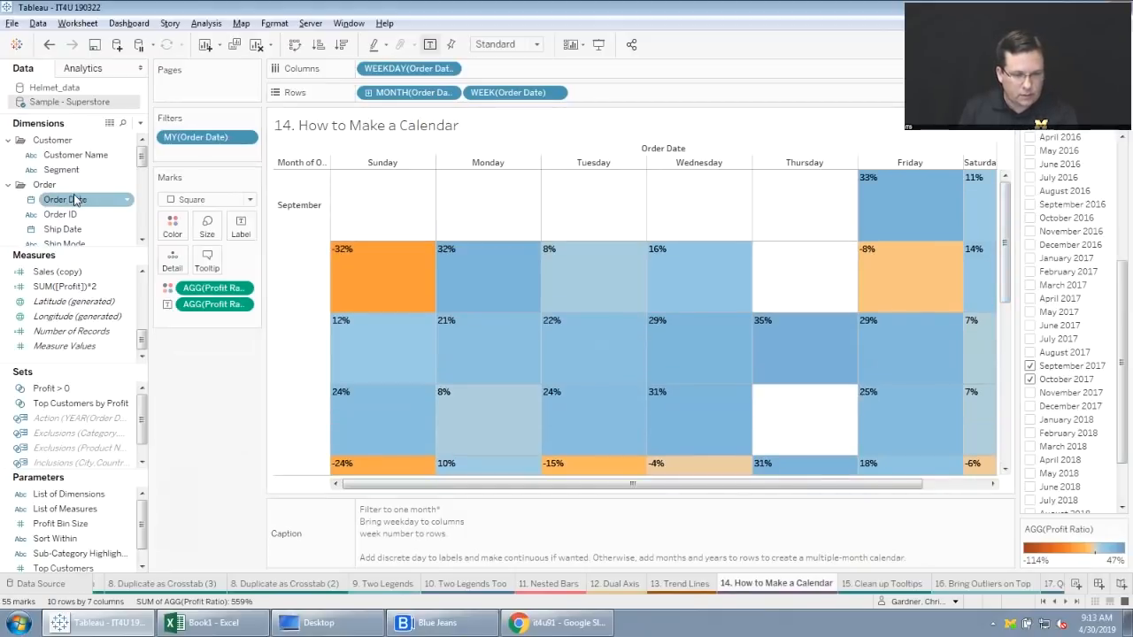
Add Order Date to the mark labels as the discrete DAY(Order Date) field.
drag(65, 199, 241, 234)
click(518, 233)
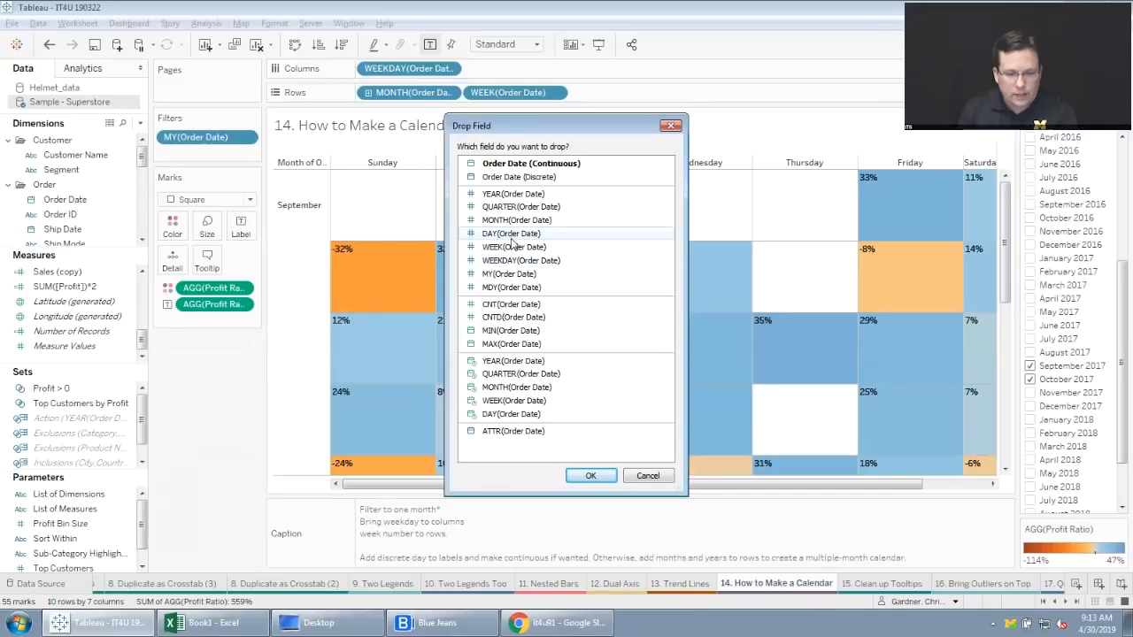
click(589, 476)
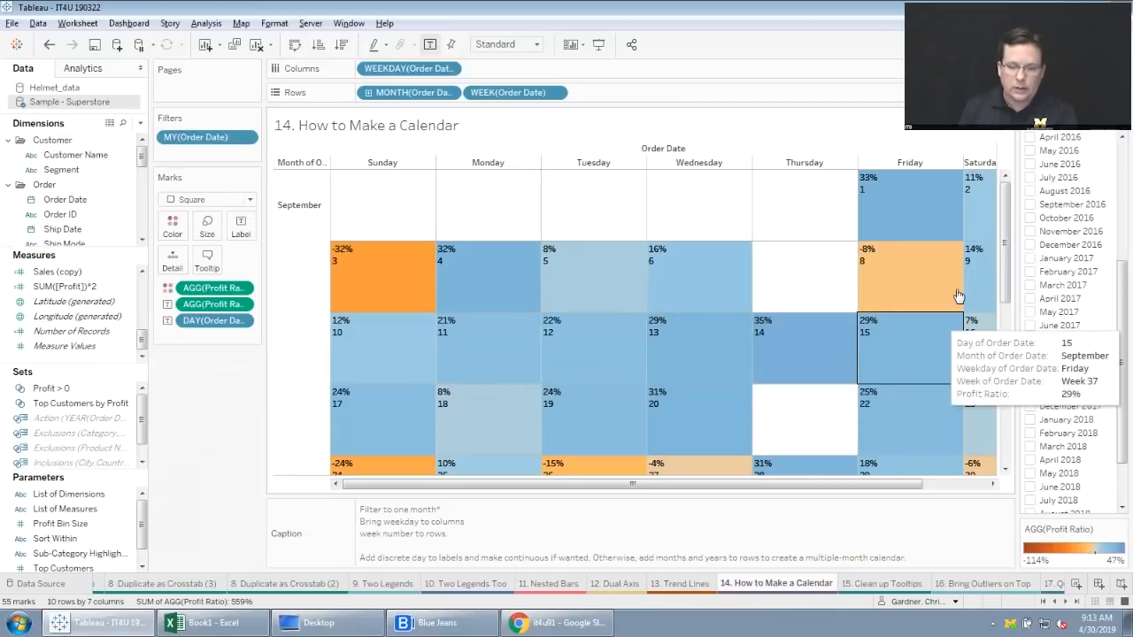
scroll(1002, 268, down, 2)
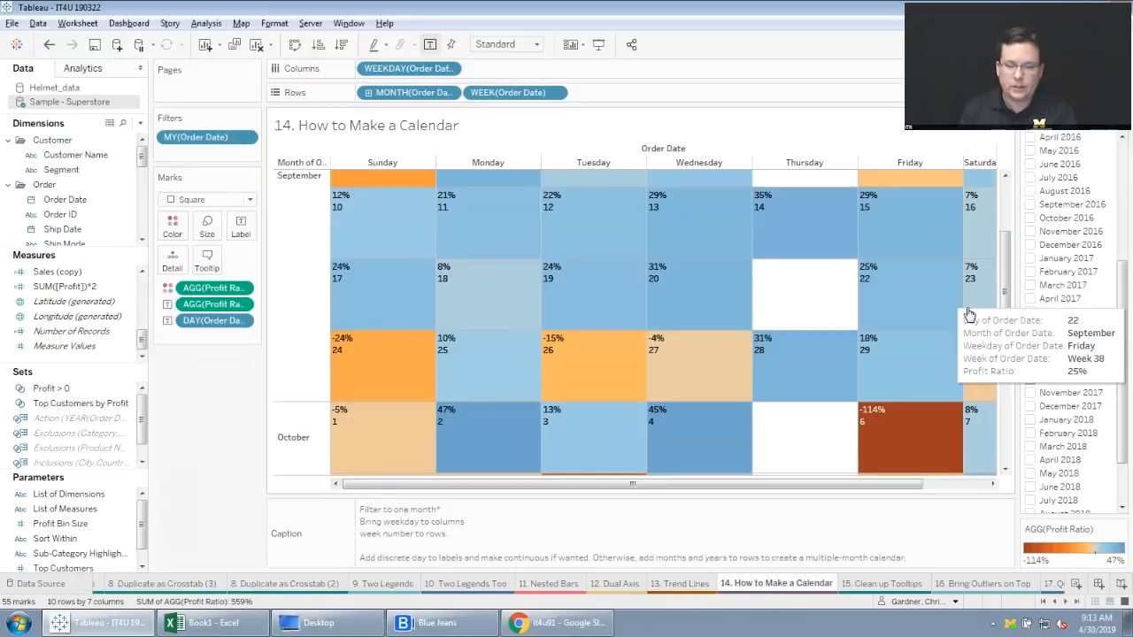
drag(1003, 286, 1012, 410)
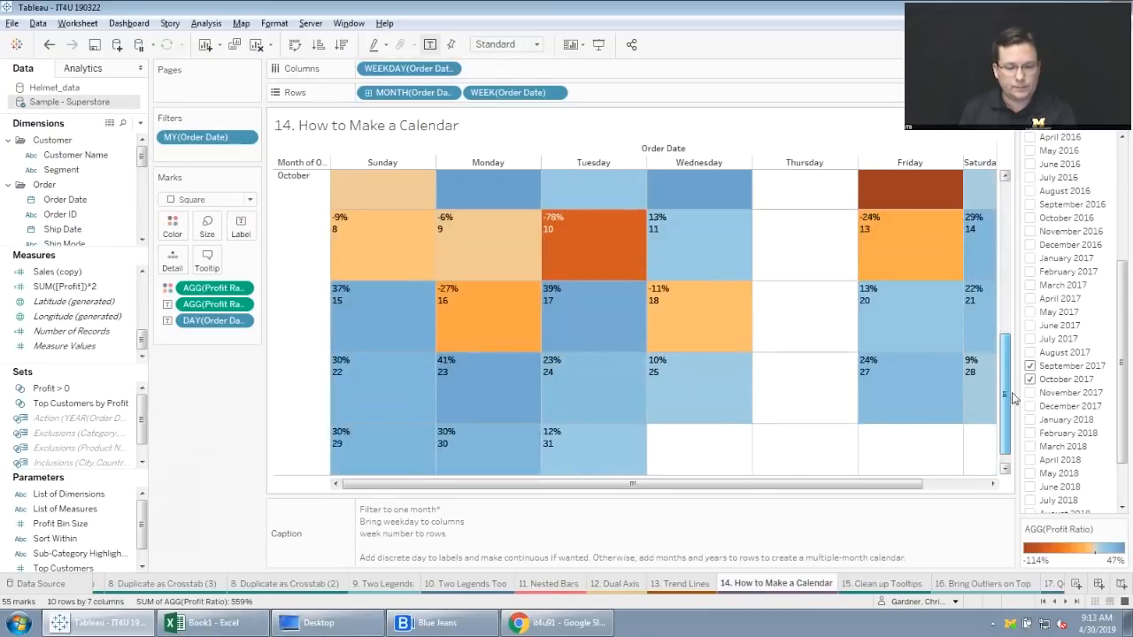
On the "15. Clean up Tooltips" worksheet, exclude WEEK(Order Date) from the tooltip.
click(885, 585)
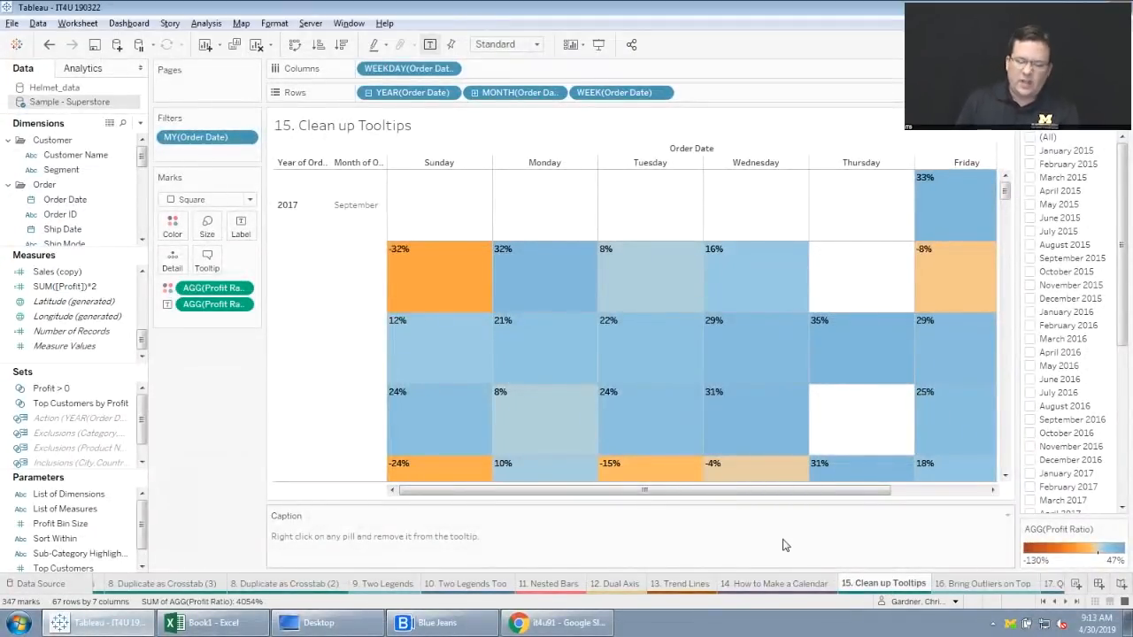
mouse_move(630, 288)
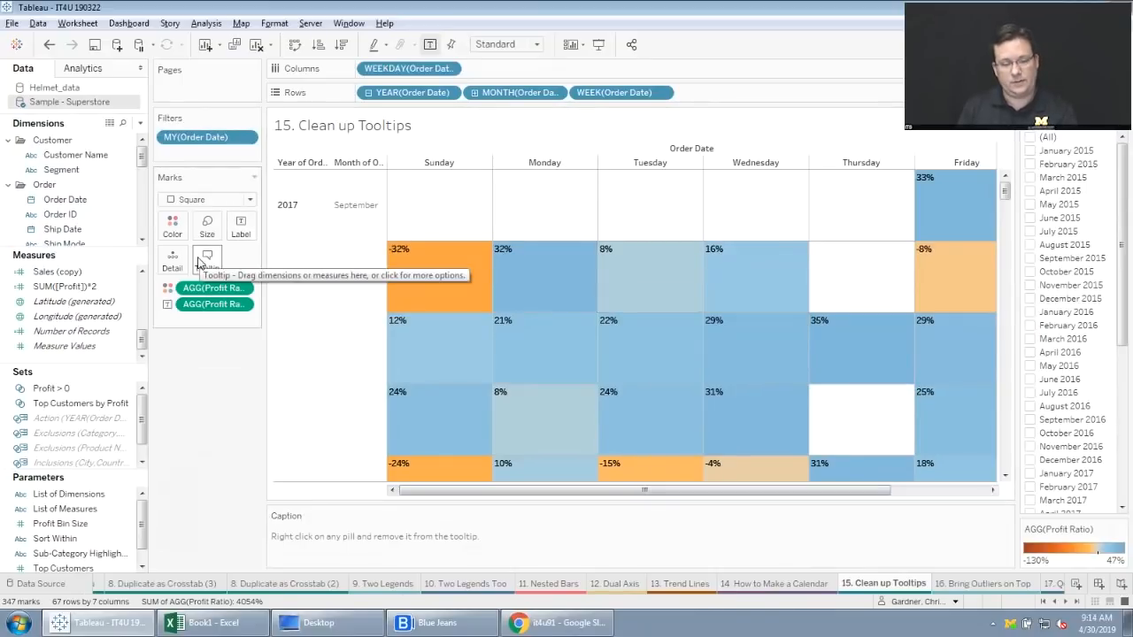
click(662, 93)
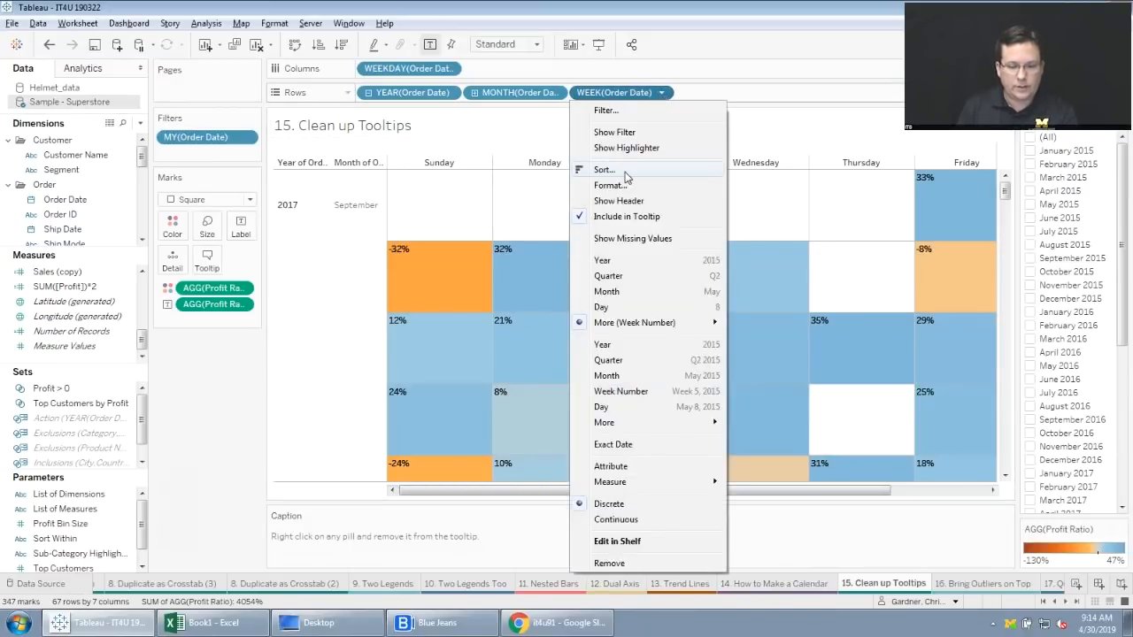
click(625, 220)
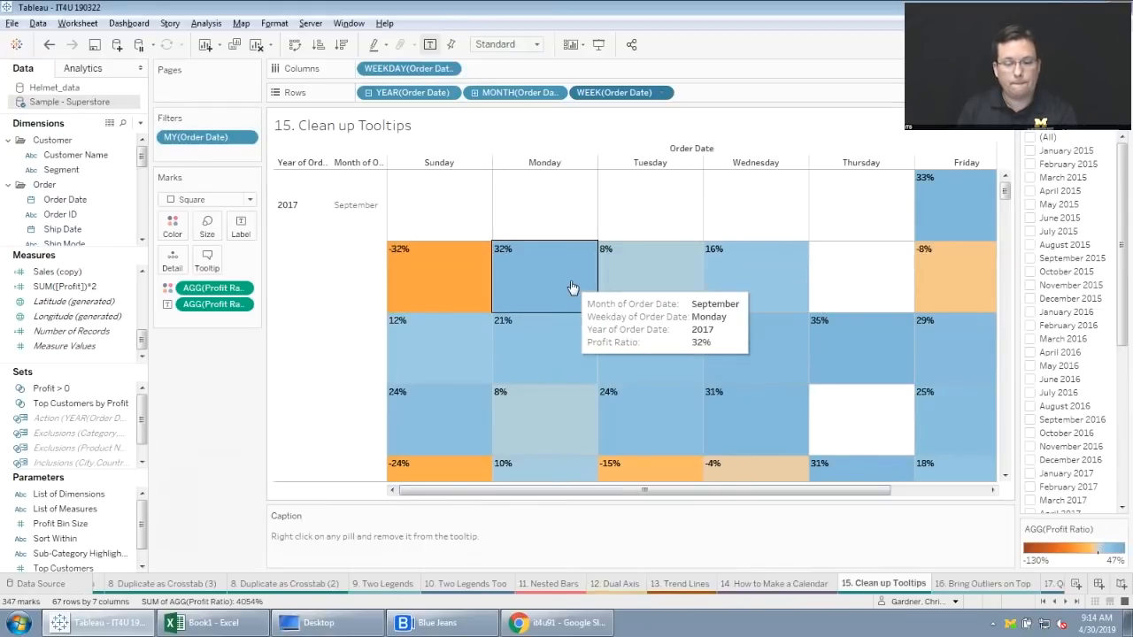
mouse_move(566, 364)
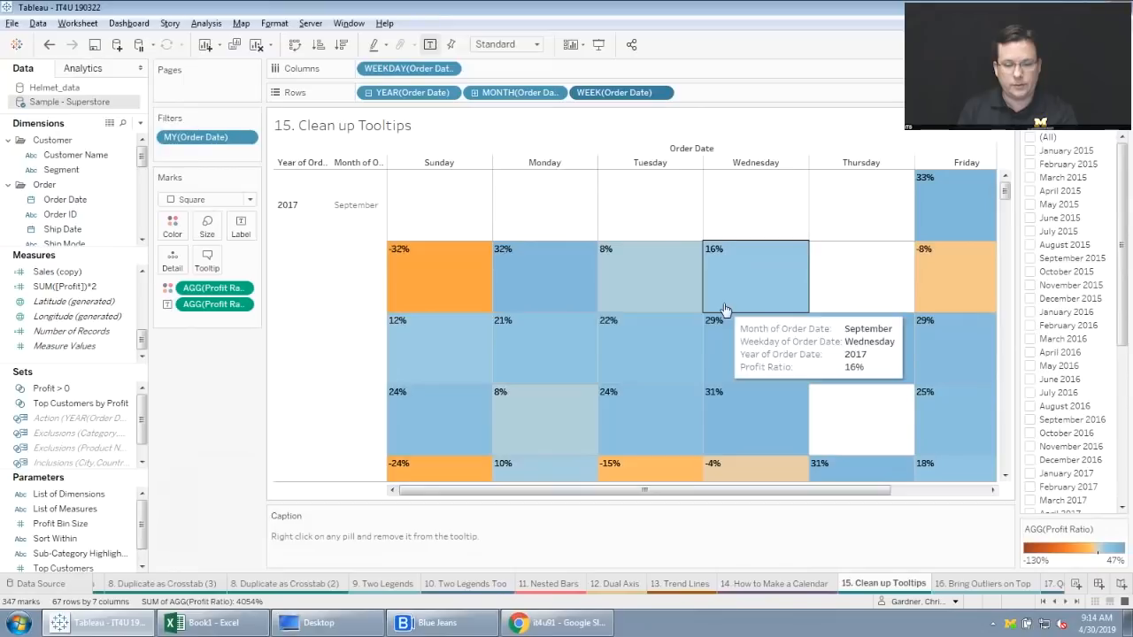
mouse_move(560, 283)
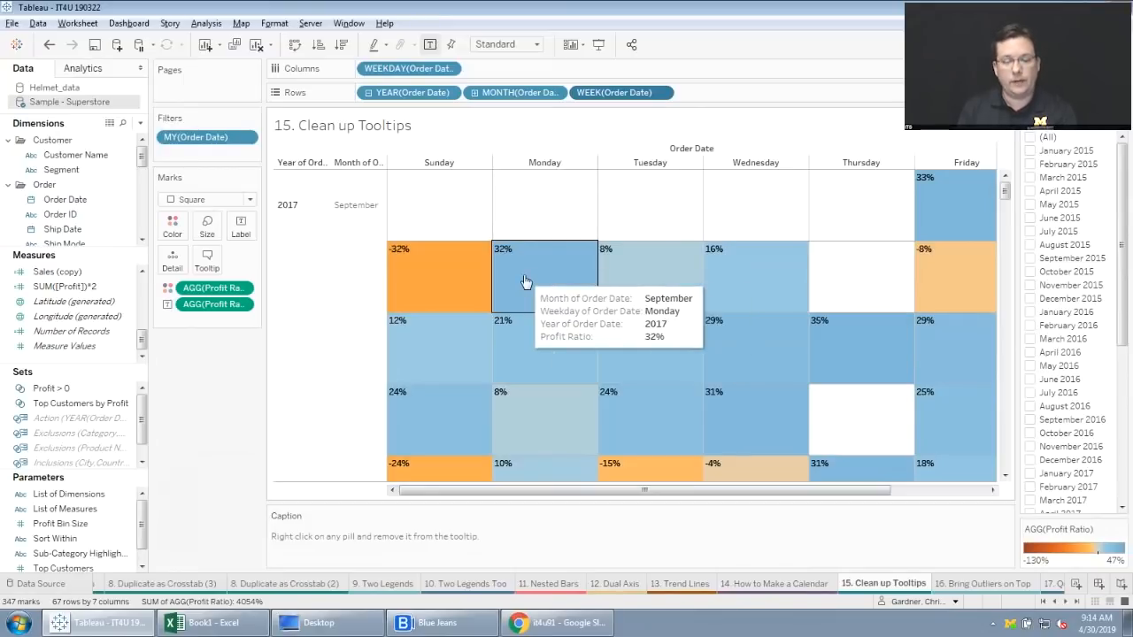
Go to the "16. Bring Outliers on Top" worksheet.
click(1068, 604)
click(1068, 604)
click(1068, 605)
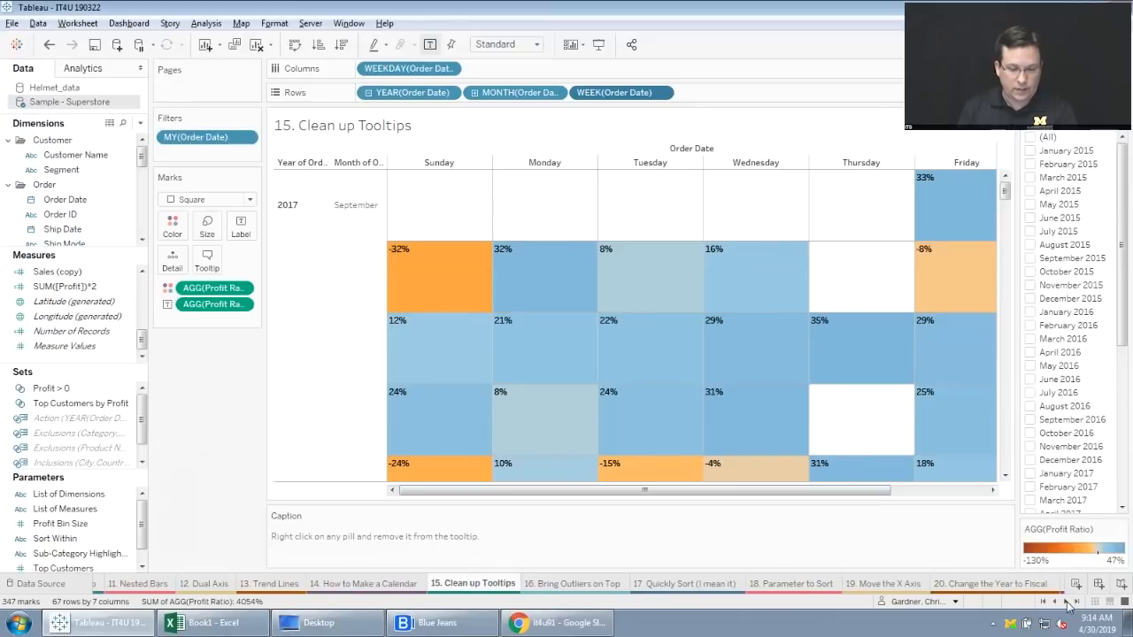
click(1069, 604)
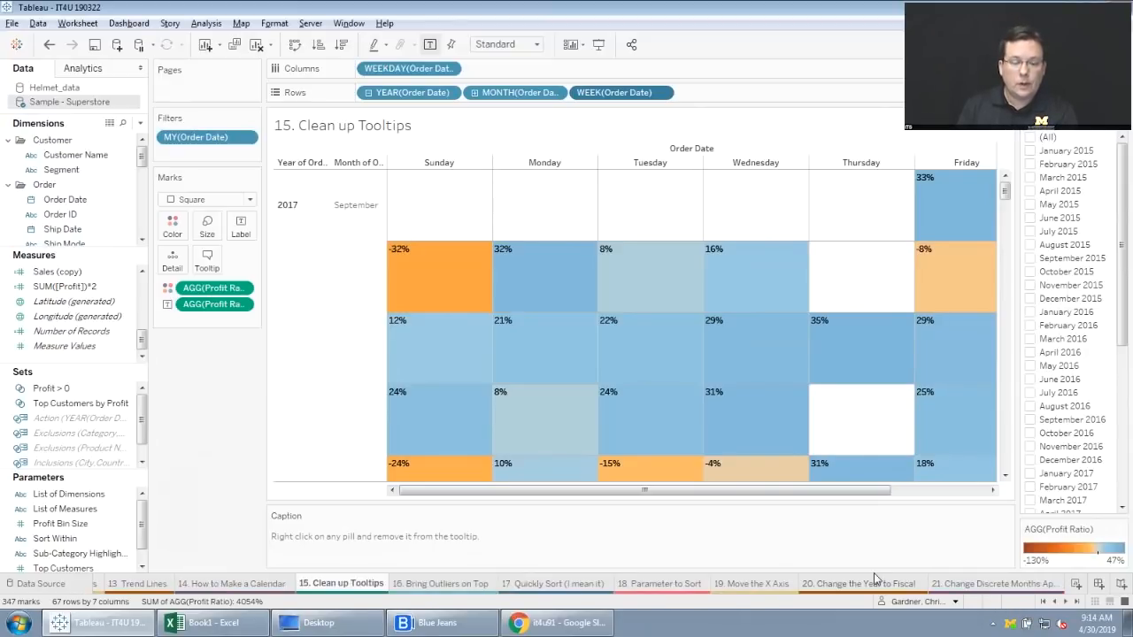
click(443, 583)
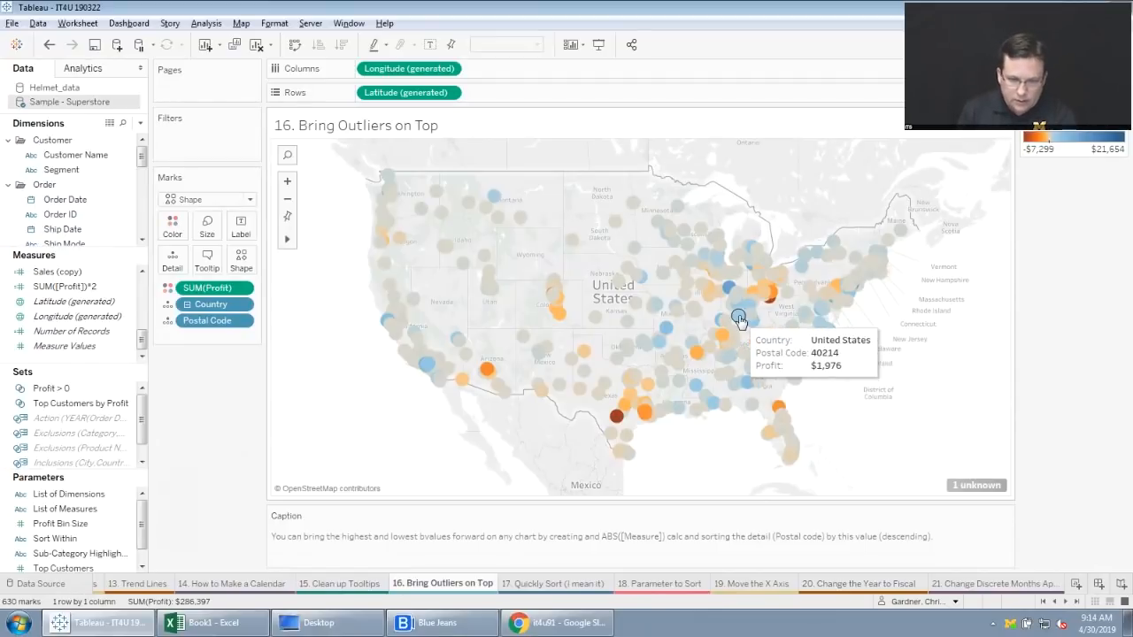
mouse_move(728, 289)
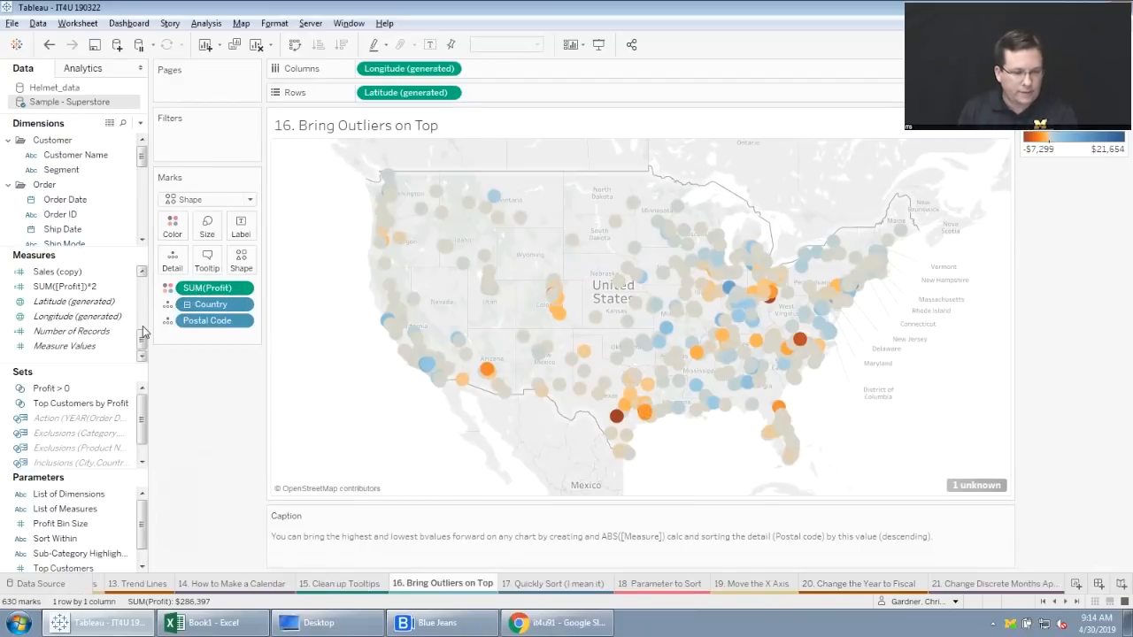
Review the formula of the "C: Absolute Value of Profit" calculated measure and close it without changes.
drag(143, 349, 143, 288)
click(85, 288)
right_click(86, 287)
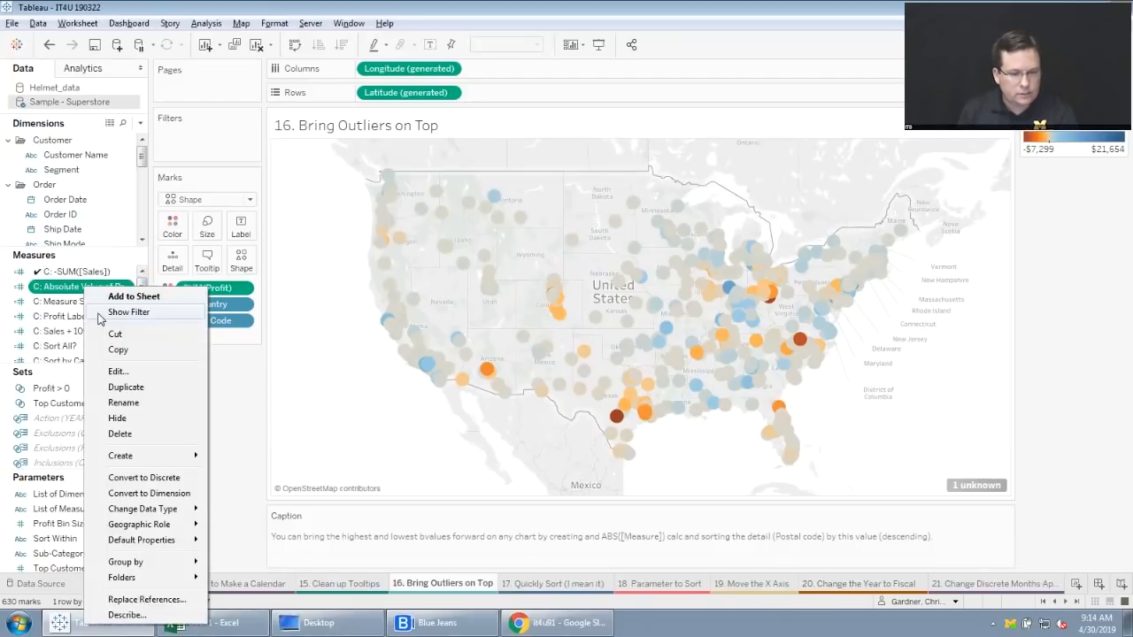
click(126, 372)
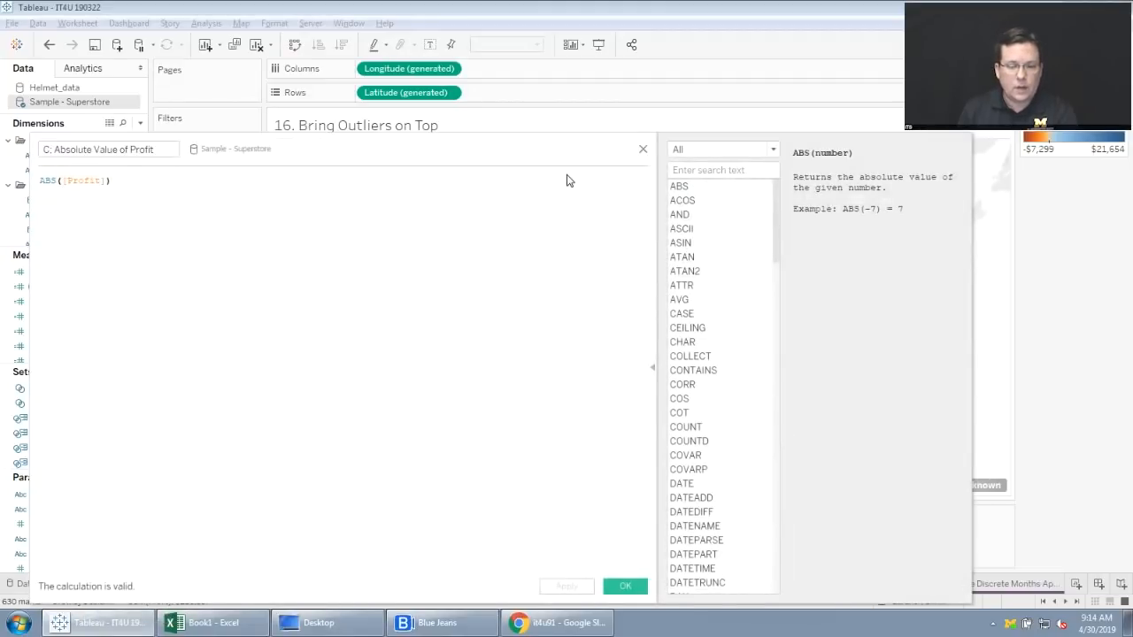
click(643, 149)
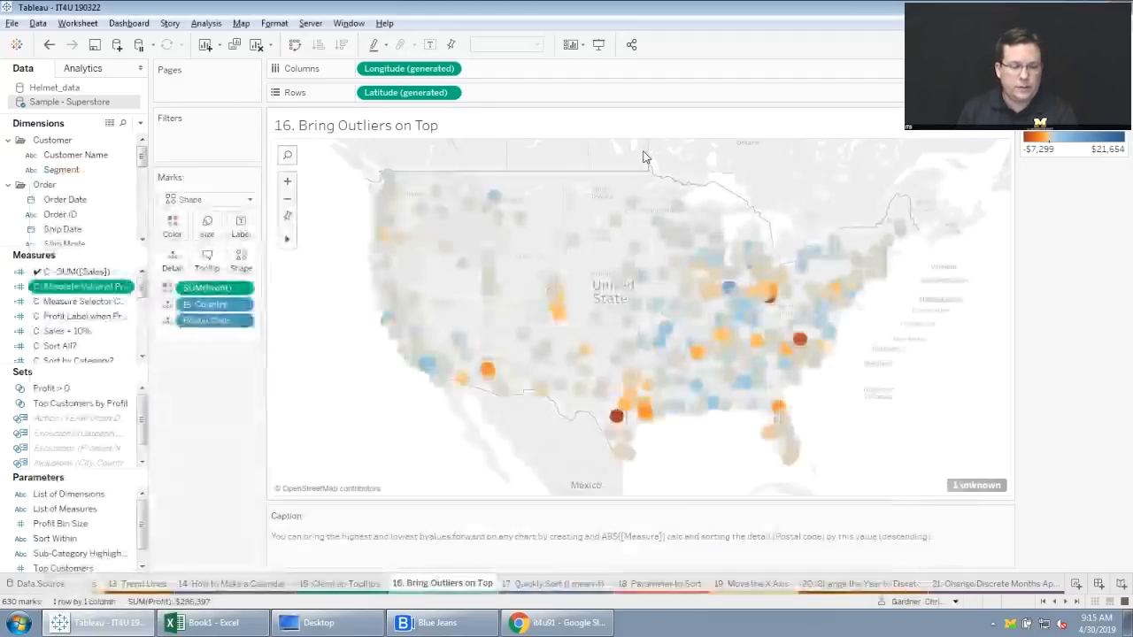
Sort the Postal Code detail by the field "C: Absolute Value of Profit" in descending order.
click(241, 321)
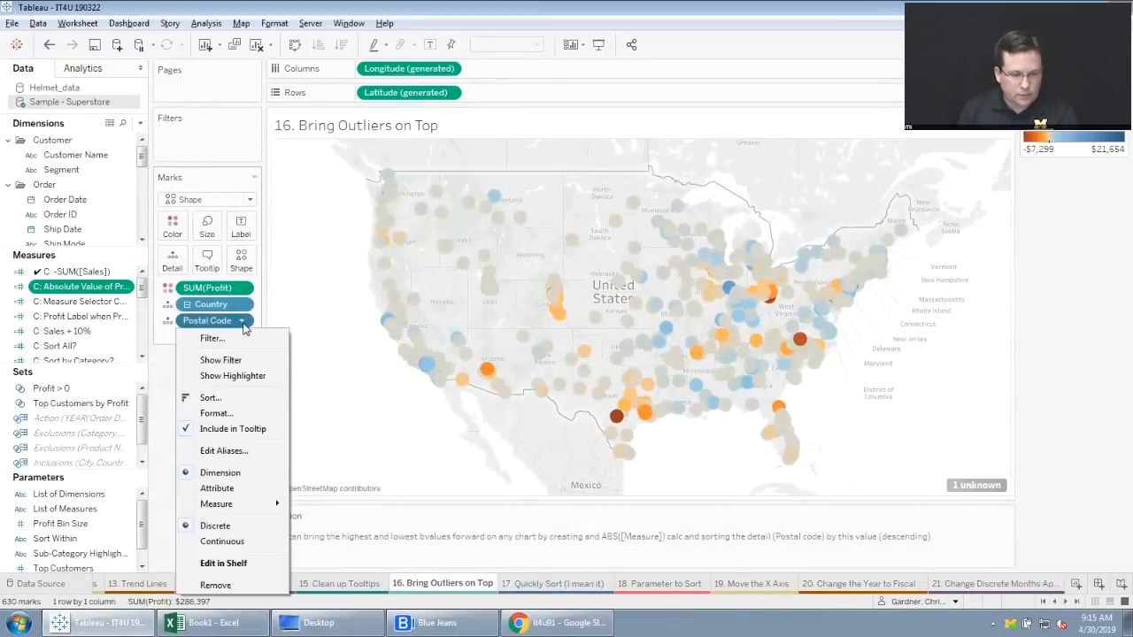
click(222, 399)
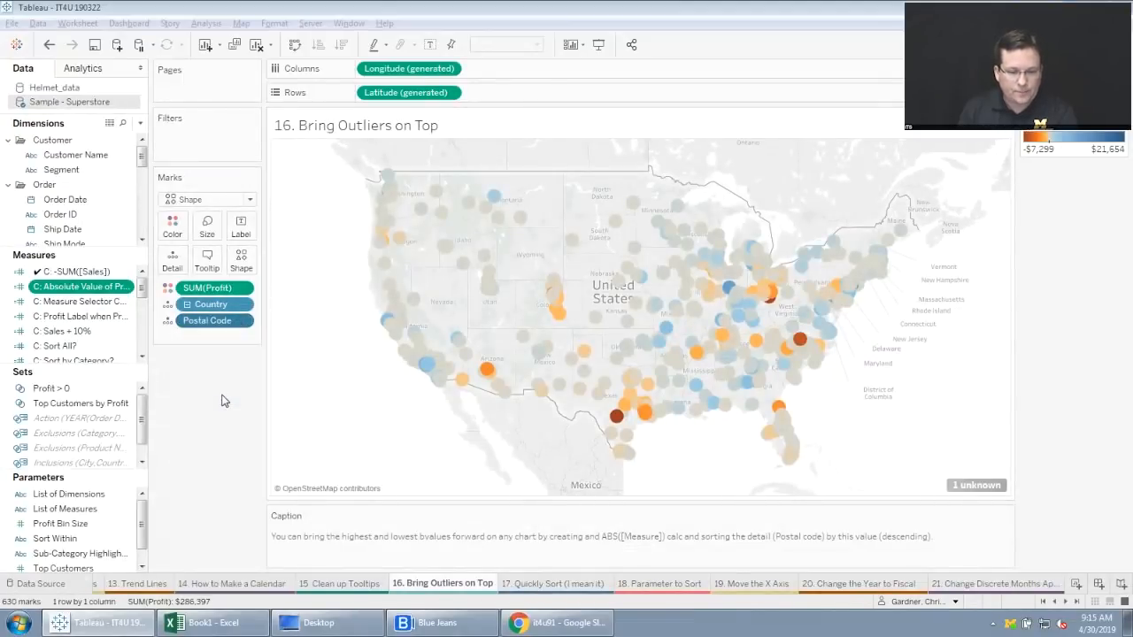
click(654, 274)
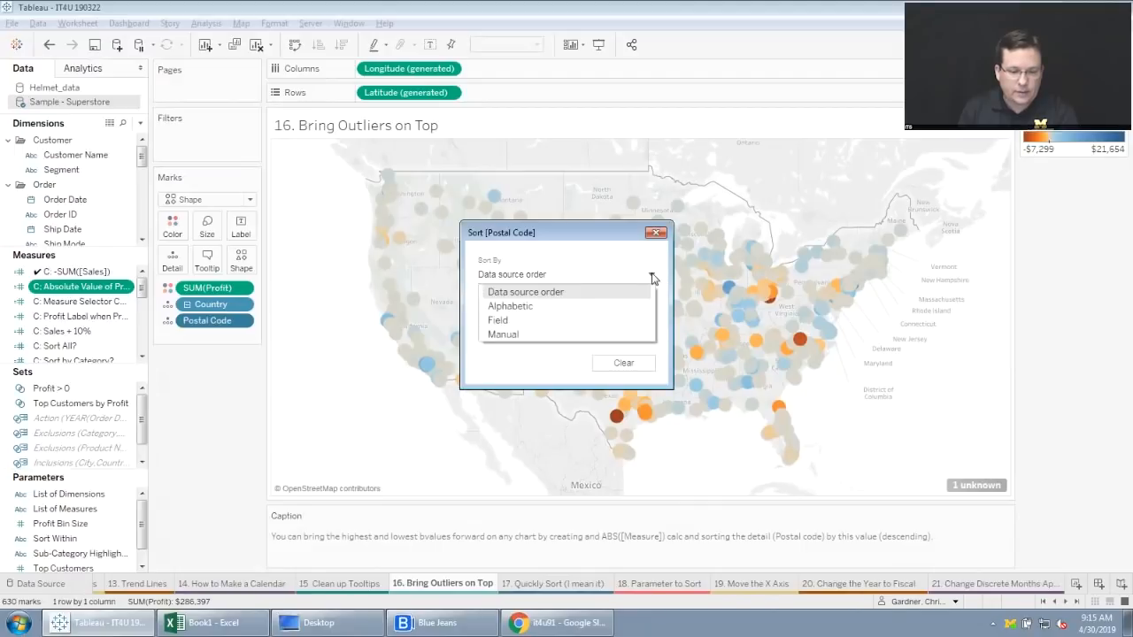
click(536, 316)
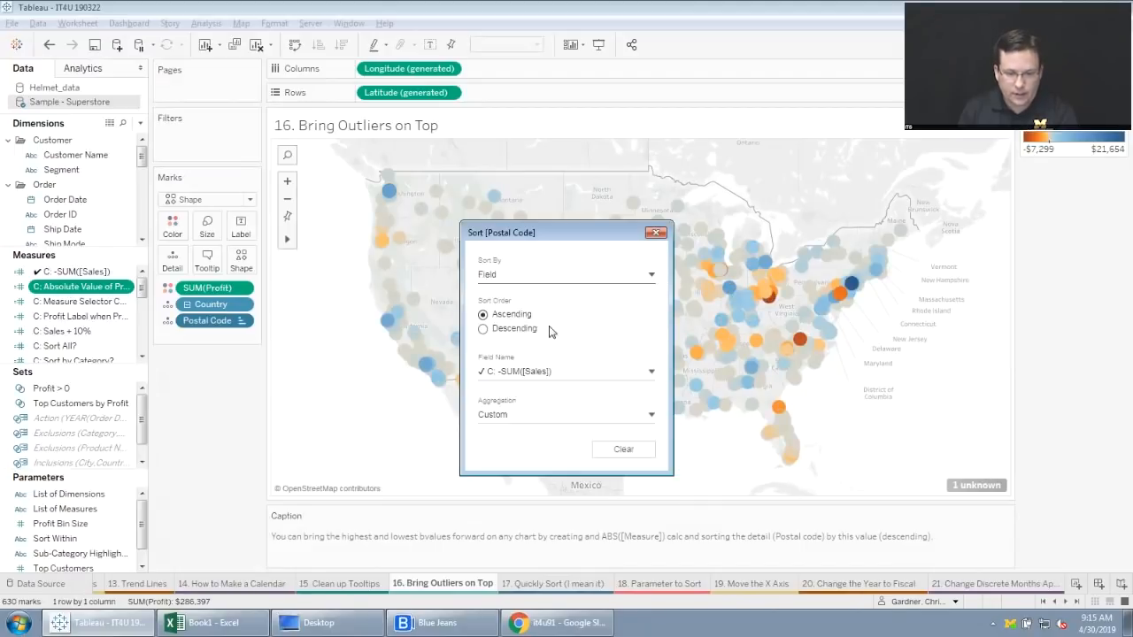
click(645, 372)
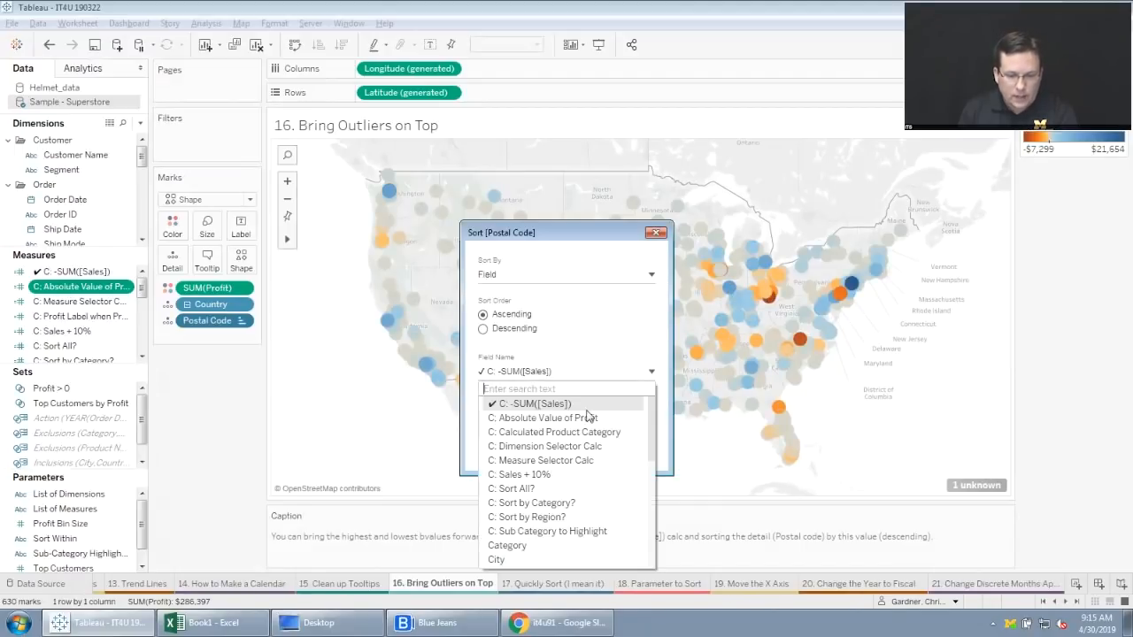
click(517, 417)
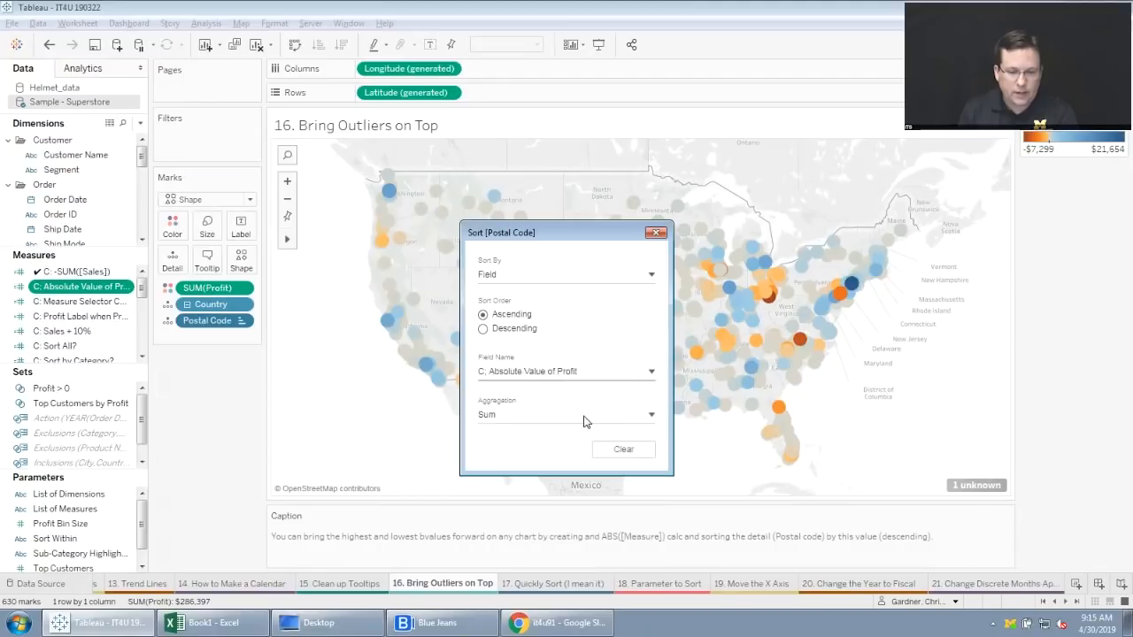
click(483, 329)
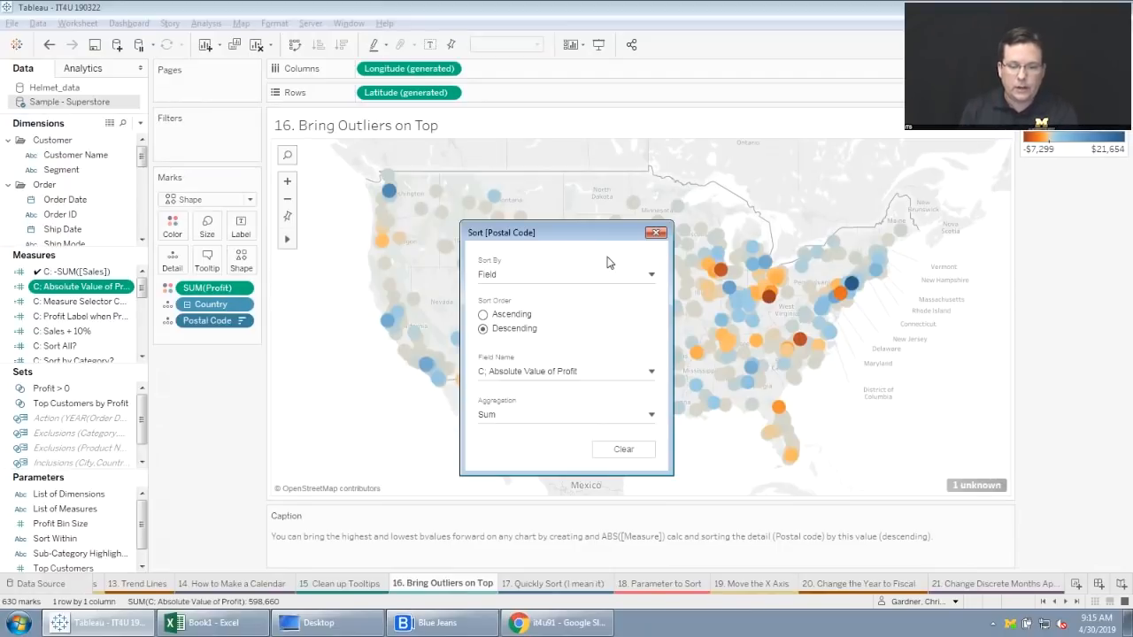
click(656, 233)
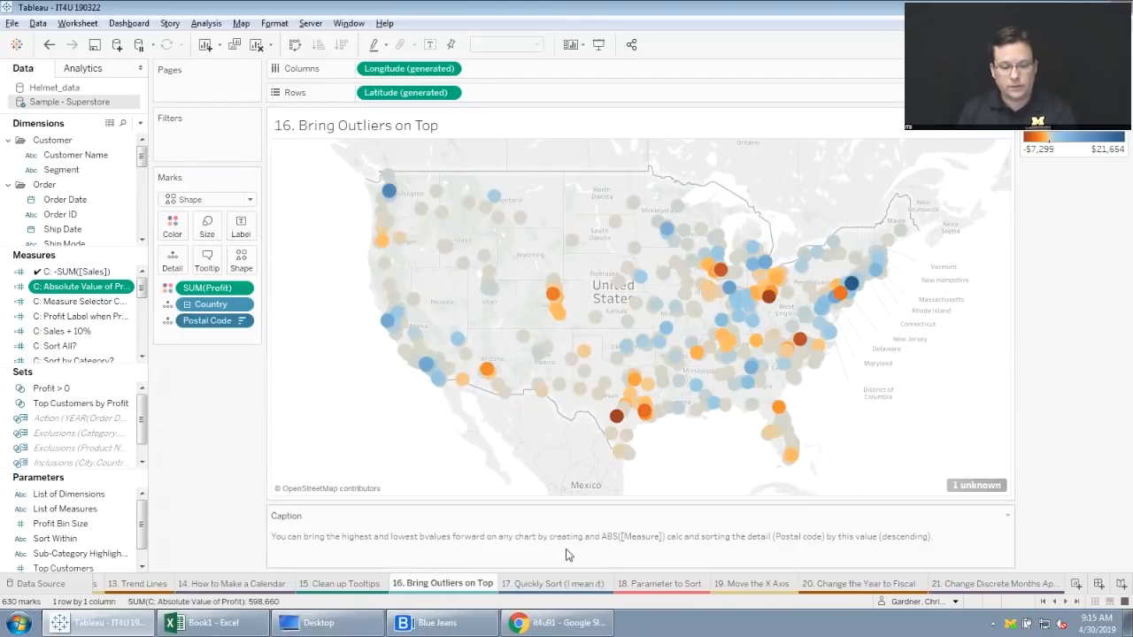
On the "17. Quickly Sort (I mean it)" worksheet, duplicate SUM(Sales) on Columns and change the copy to -SUM([Sales]).
click(554, 584)
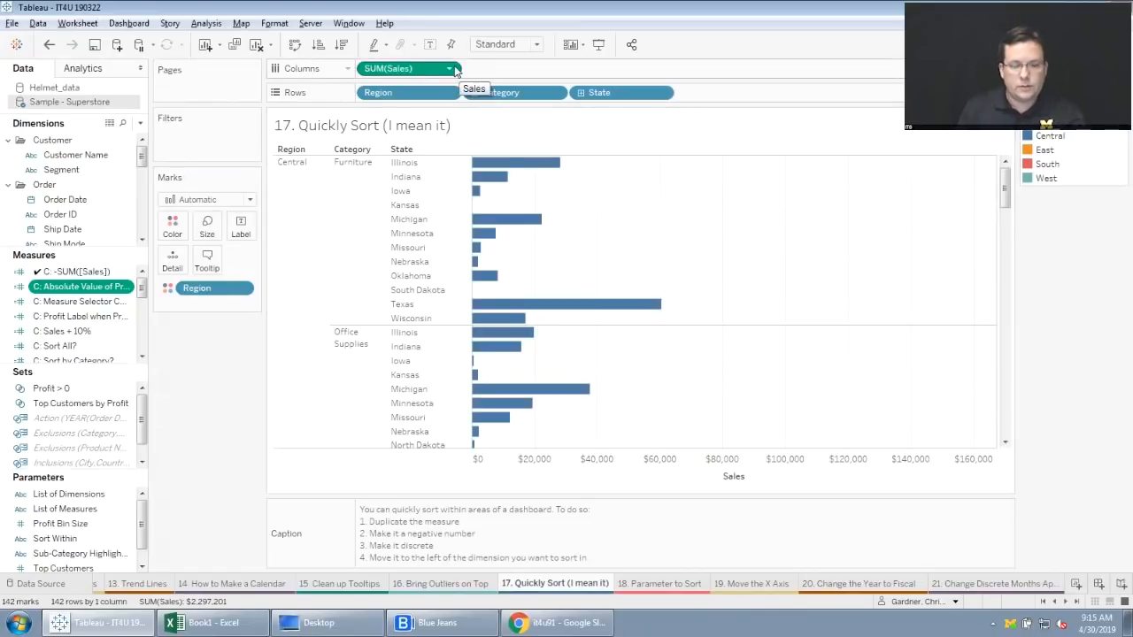
drag(414, 73, 538, 76)
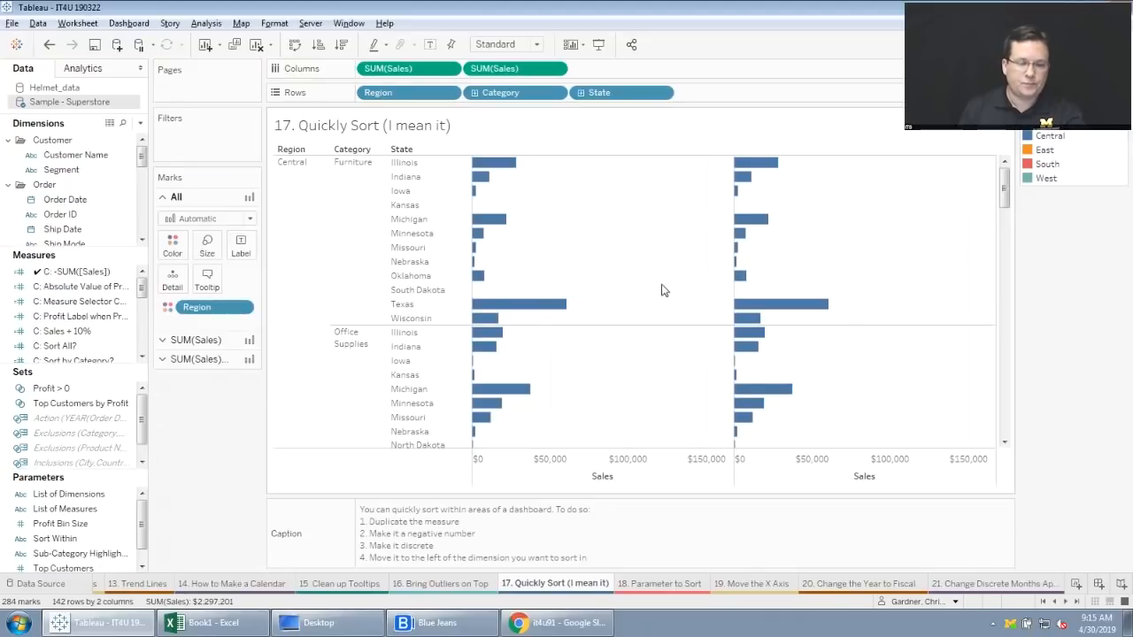
double_click(523, 69)
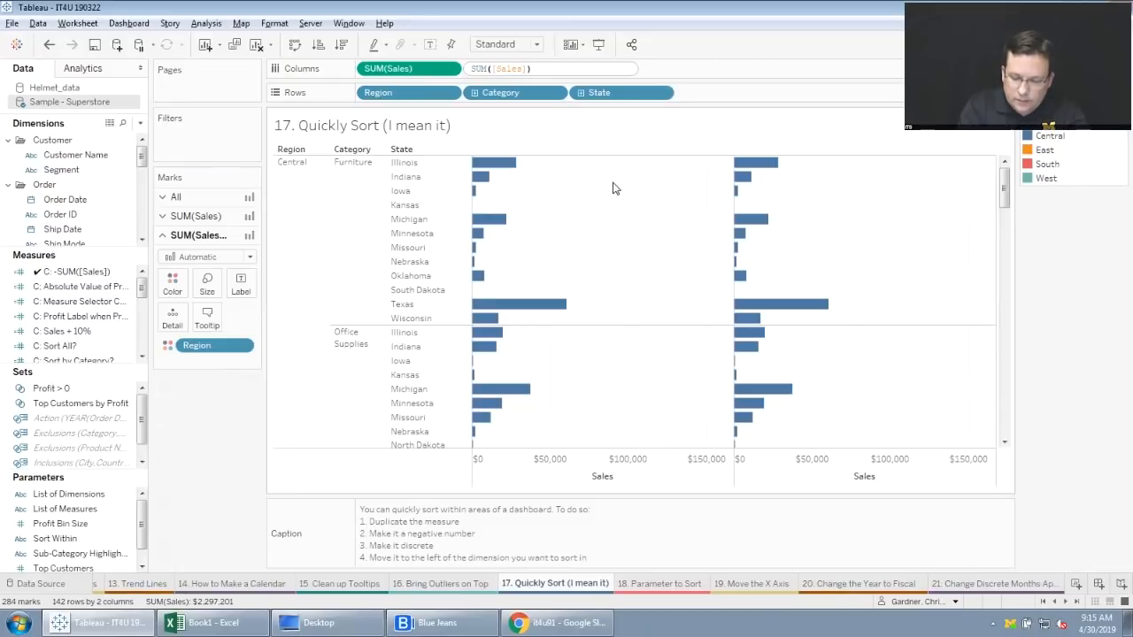
key(Home)
text(-)
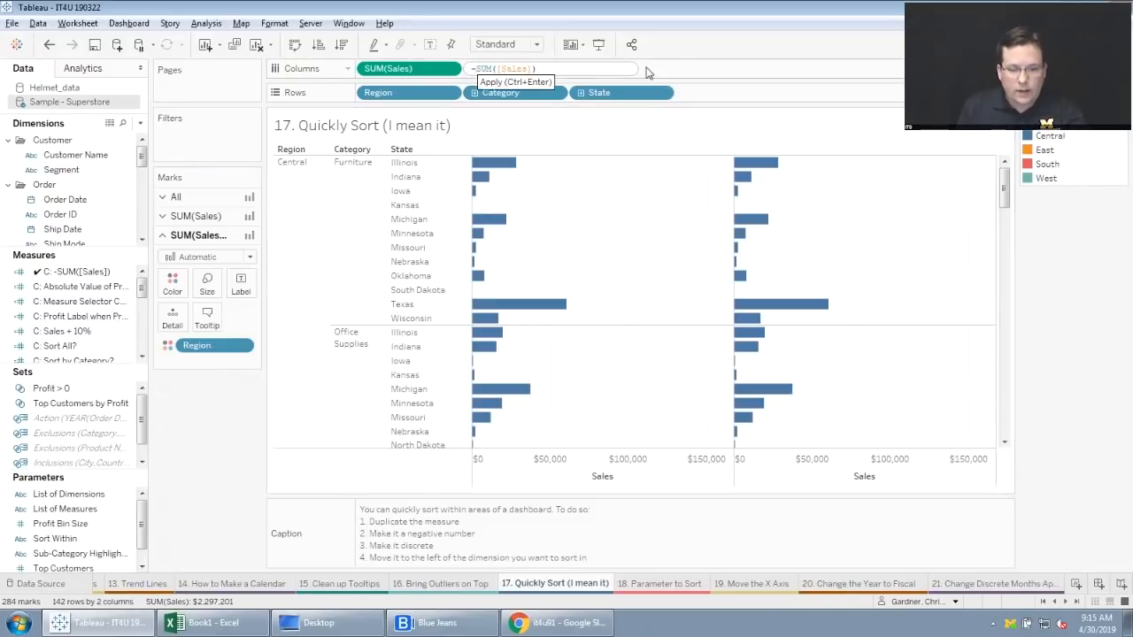
key(Return)
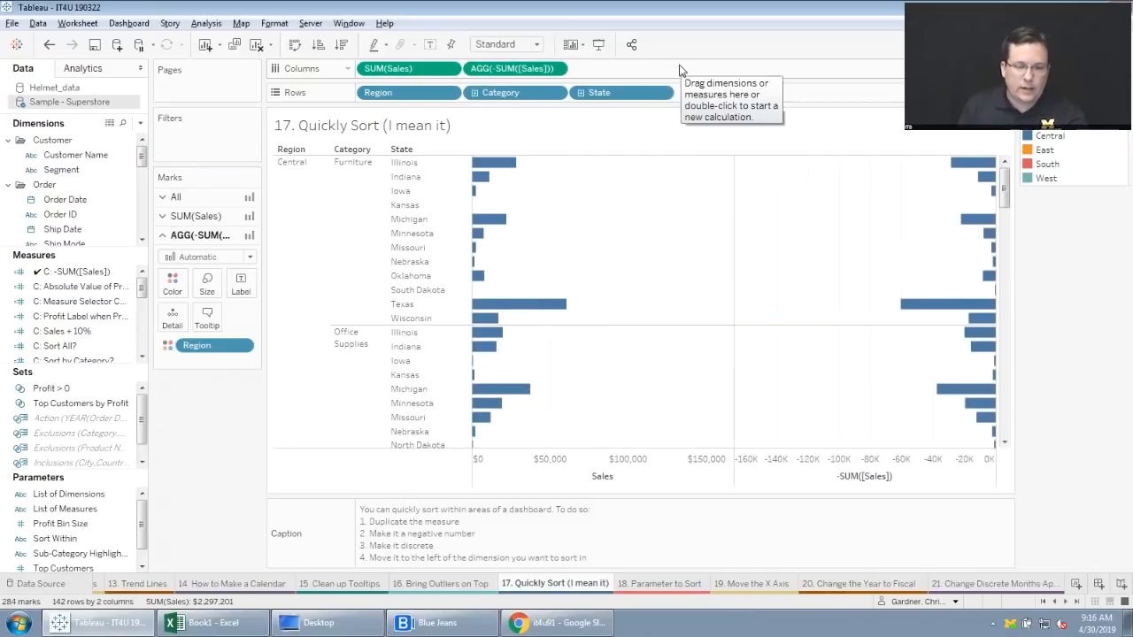
click(555, 69)
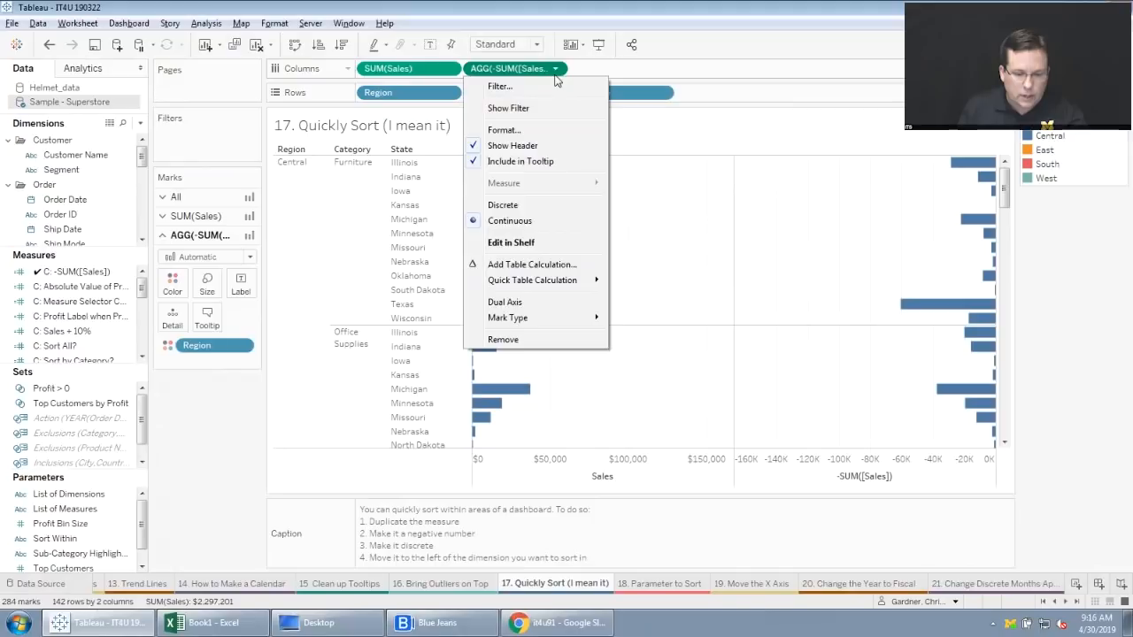
click(526, 204)
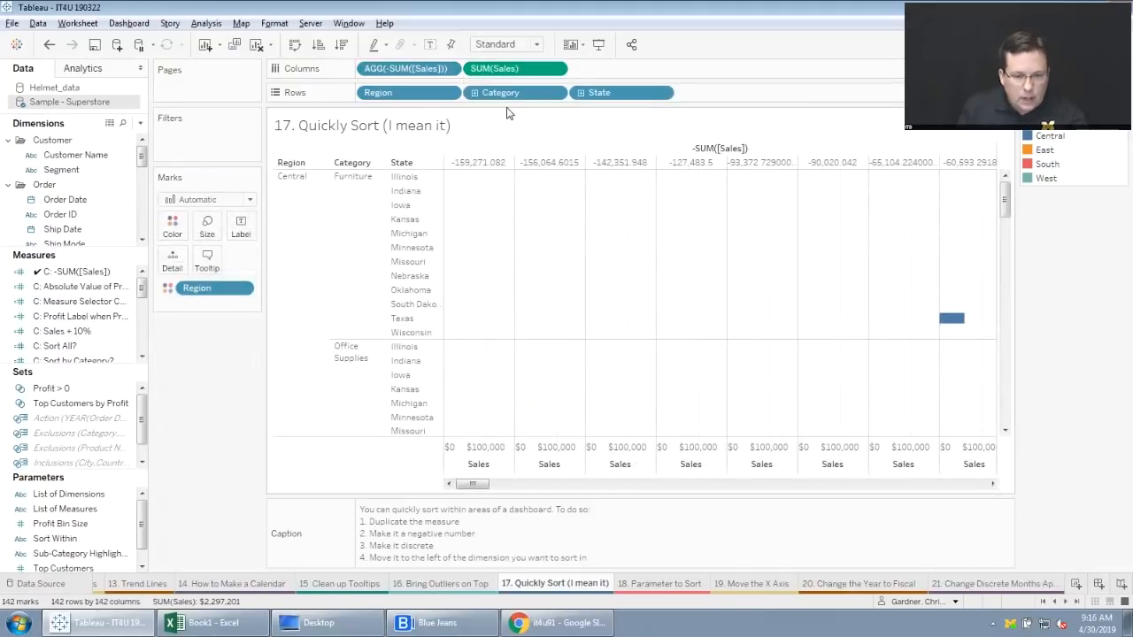
click(449, 69)
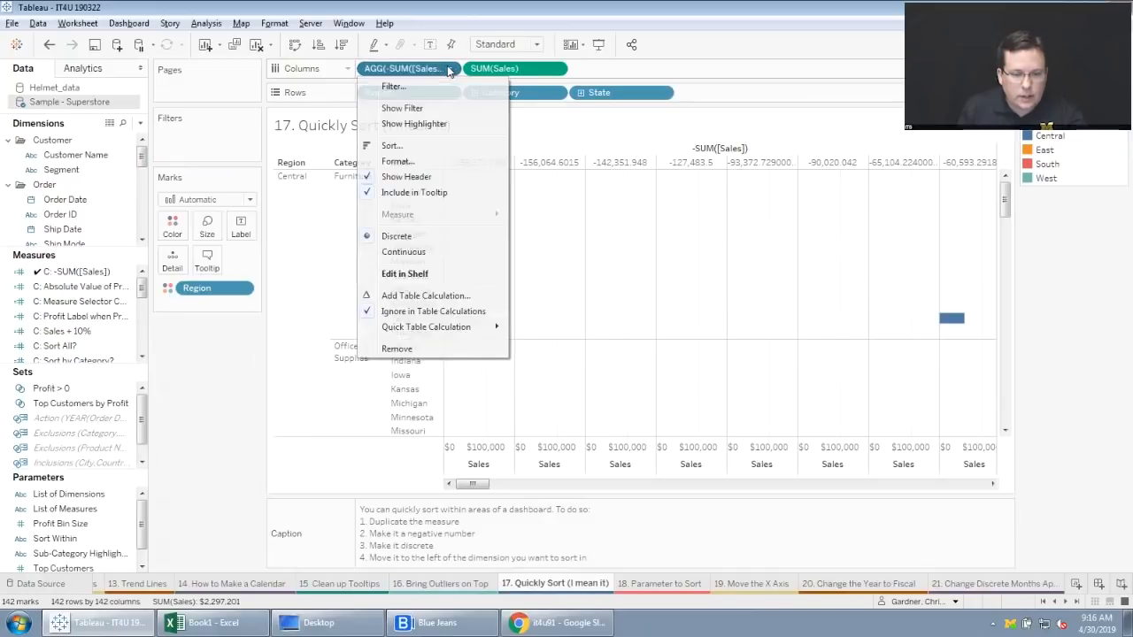
click(412, 147)
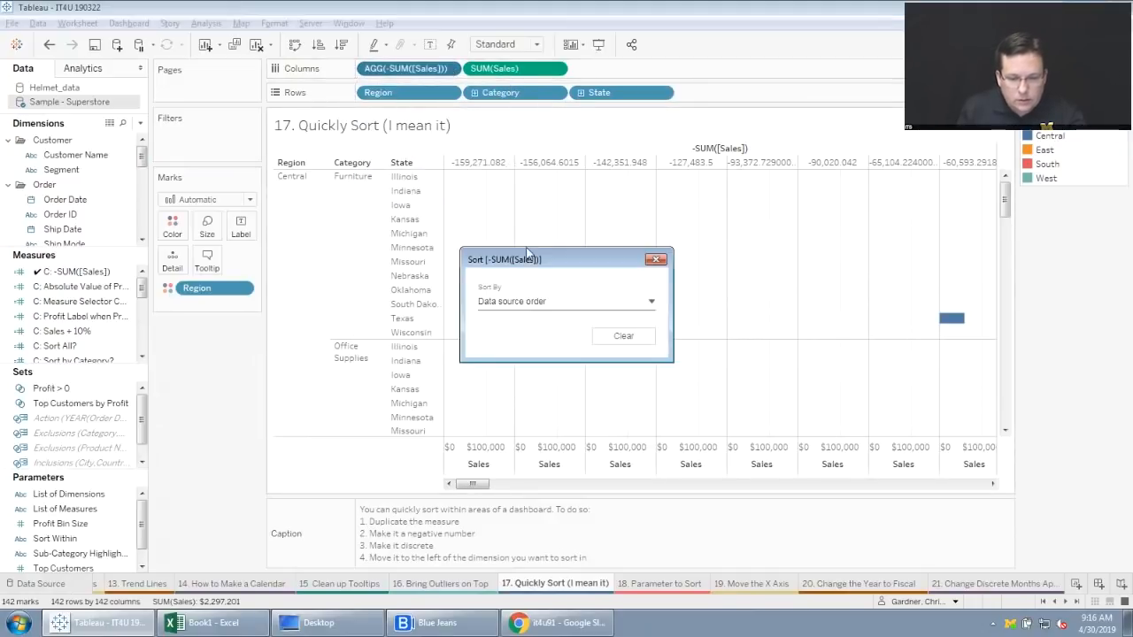
click(656, 260)
drag(407, 68, 349, 244)
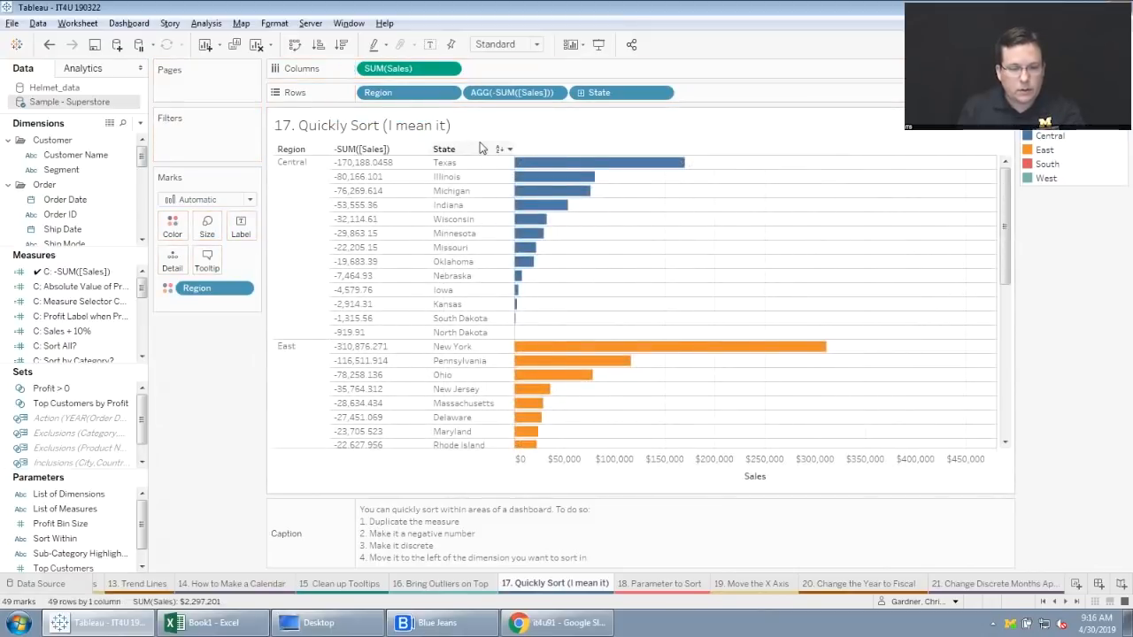
key(ctrl+z)
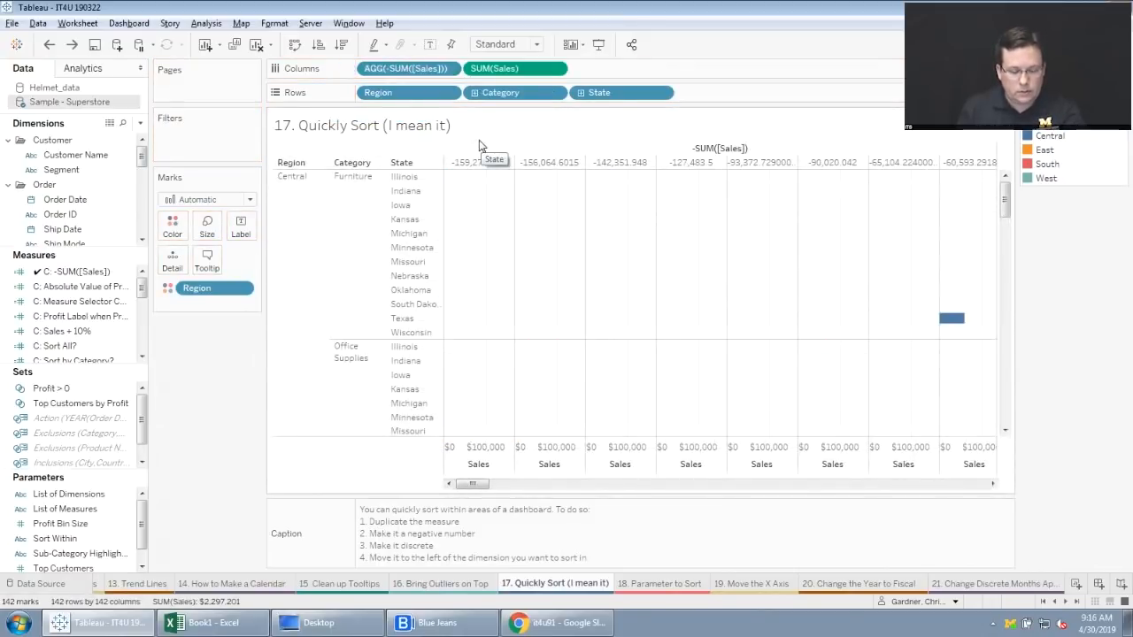
key(ctrl+z)
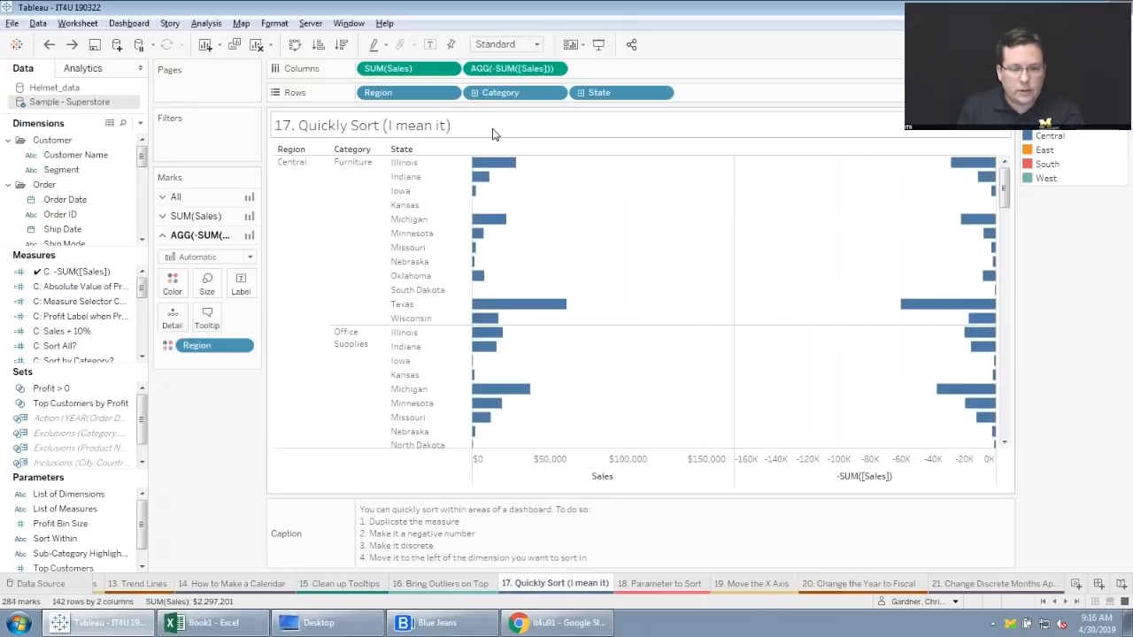
key(ctrl+z)
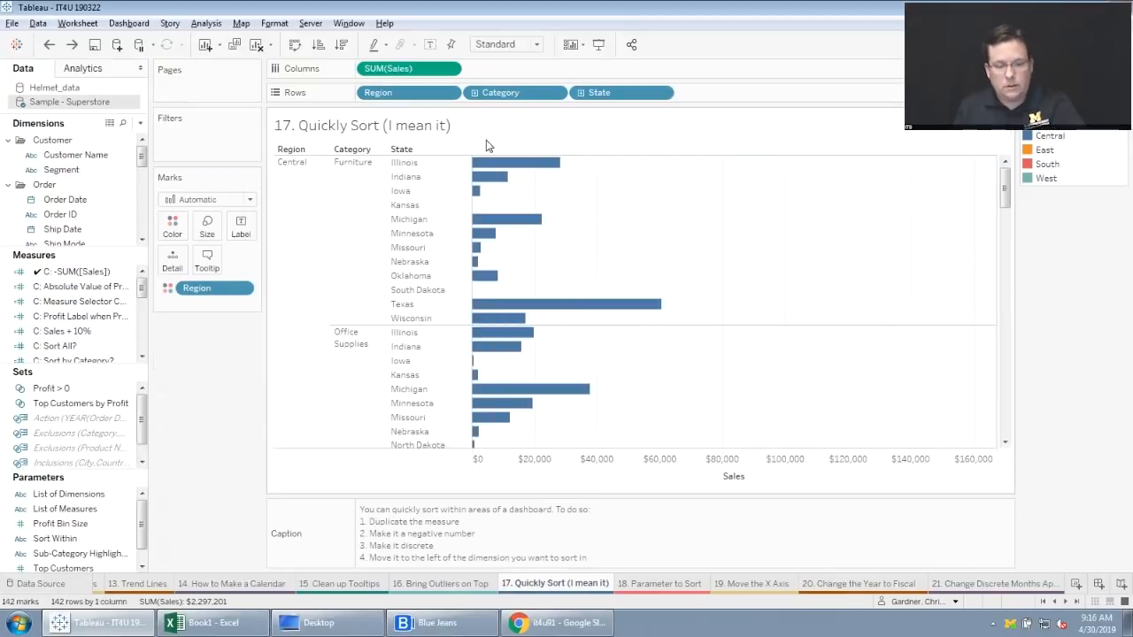
key(ctrl+z)
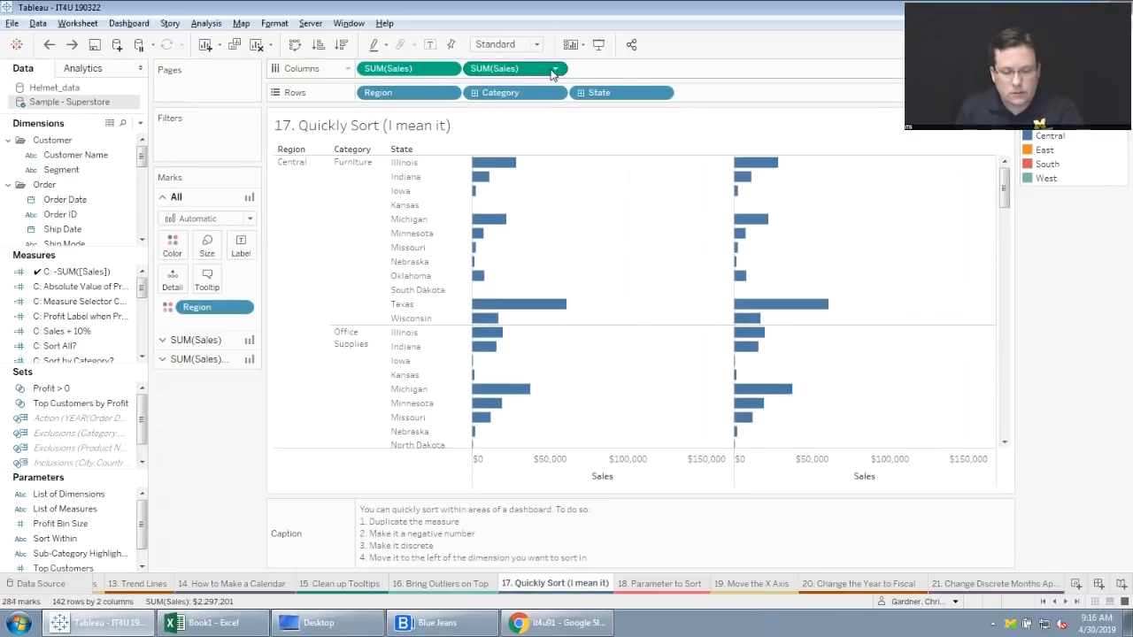
key(ctrl+y)
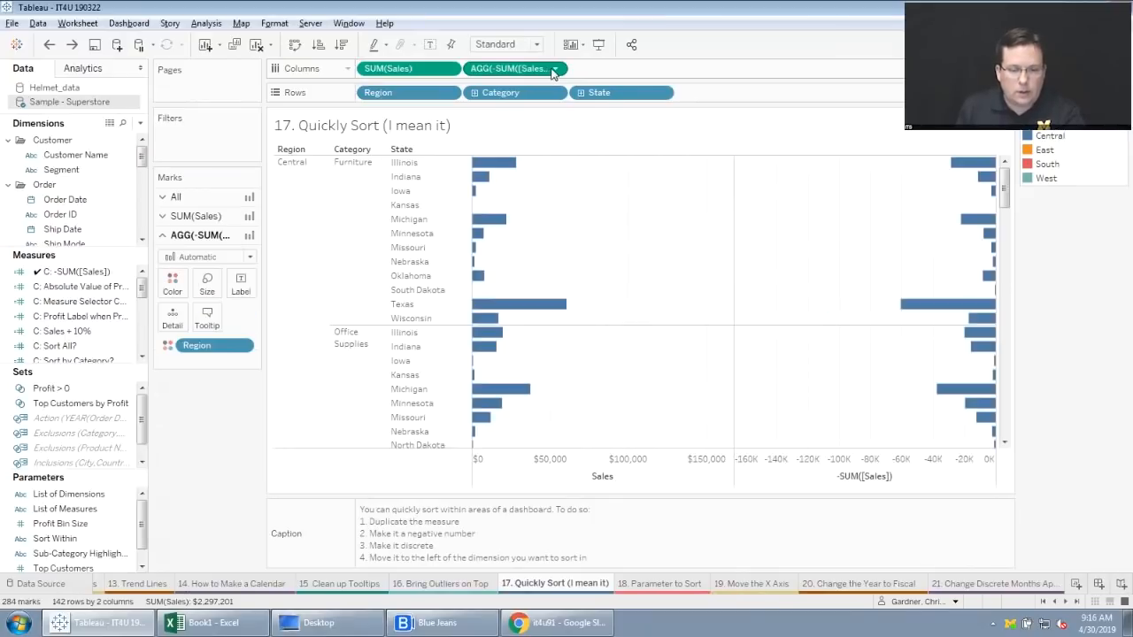
Make the -SUM([Sales]) pill discrete and place it on Rows between Category and State.
click(555, 68)
click(503, 204)
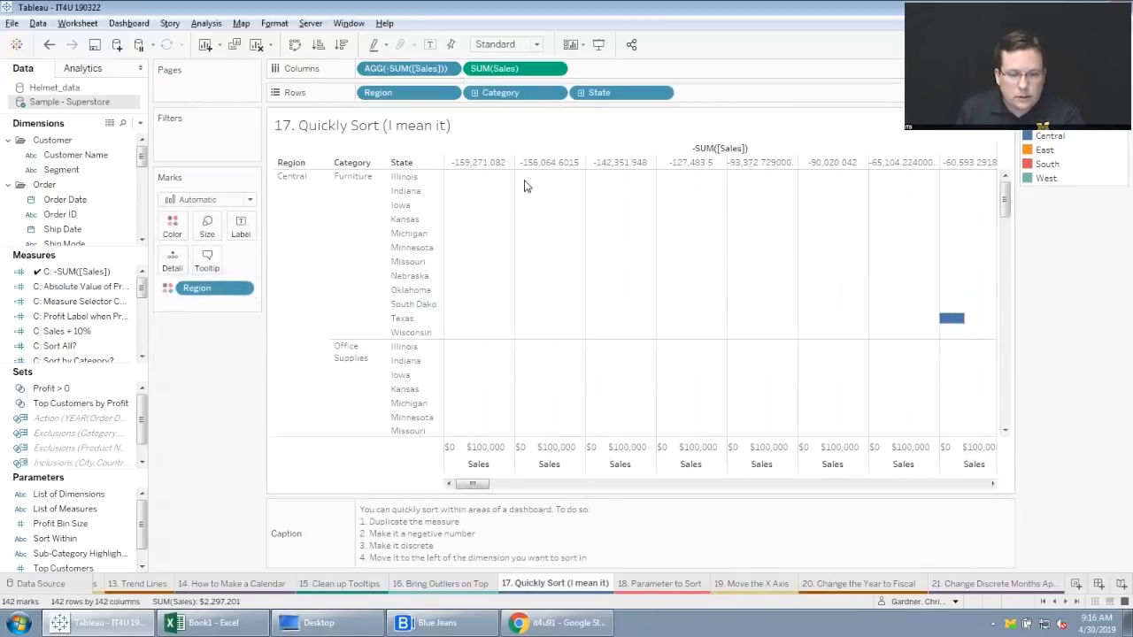
drag(513, 68, 659, 92)
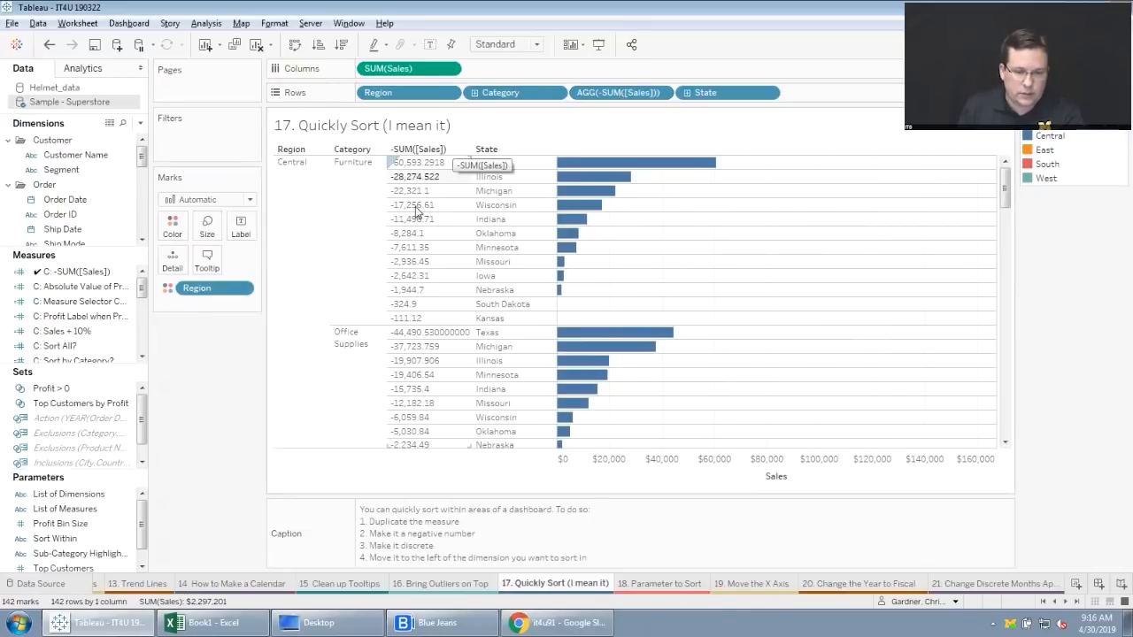
Try the -SUM([Sales]) pill before Category and before Region on Rows, and return it to between Category and State.
drag(619, 100, 493, 92)
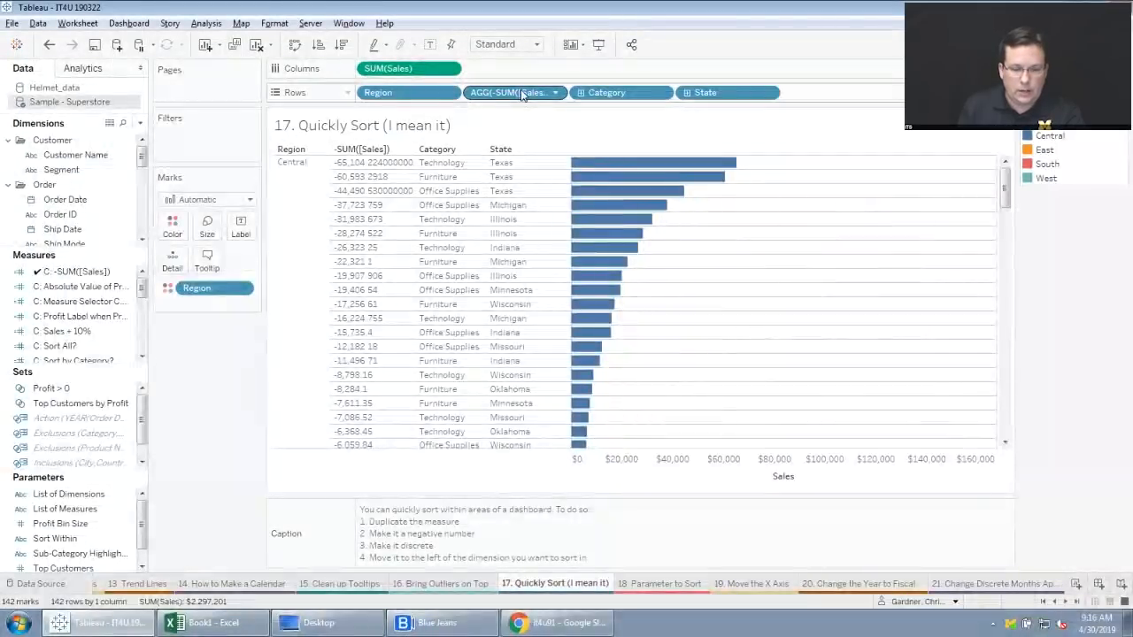
drag(521, 94, 374, 92)
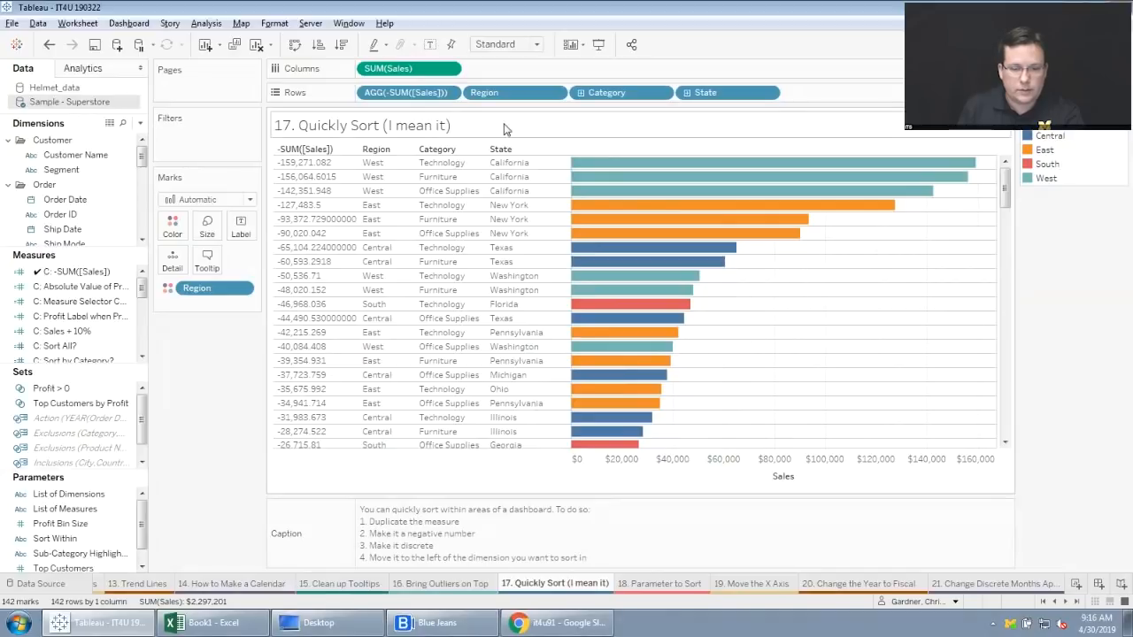
drag(424, 96, 664, 95)
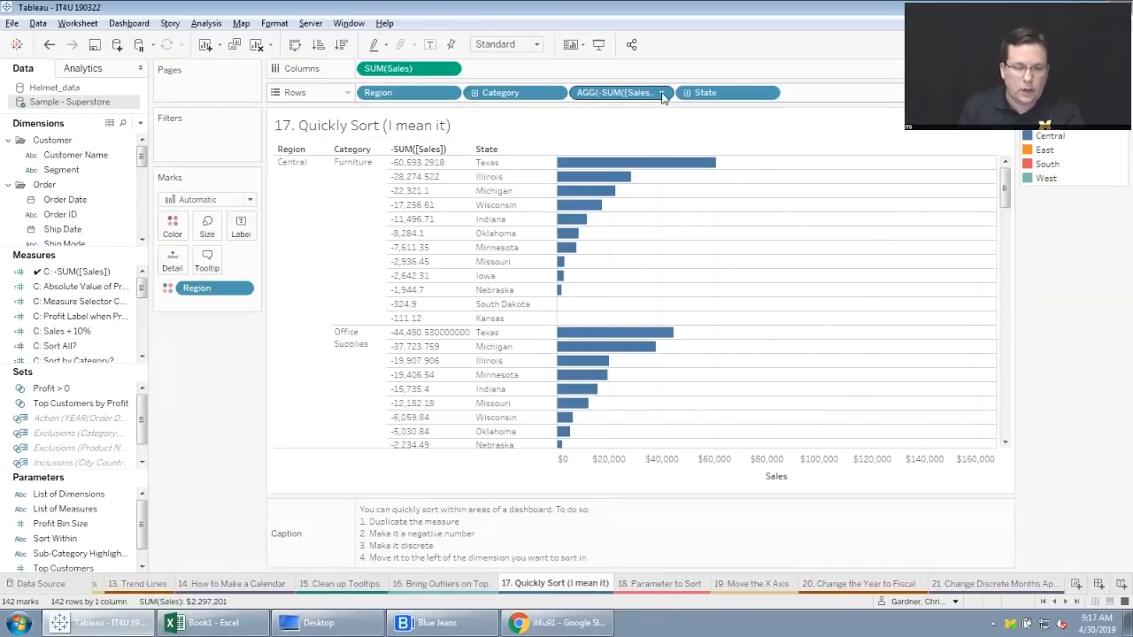
Hide the first -SUM([Sales]) value under Central Furniture and move the pill between Region and Category on Rows.
right_click(431, 159)
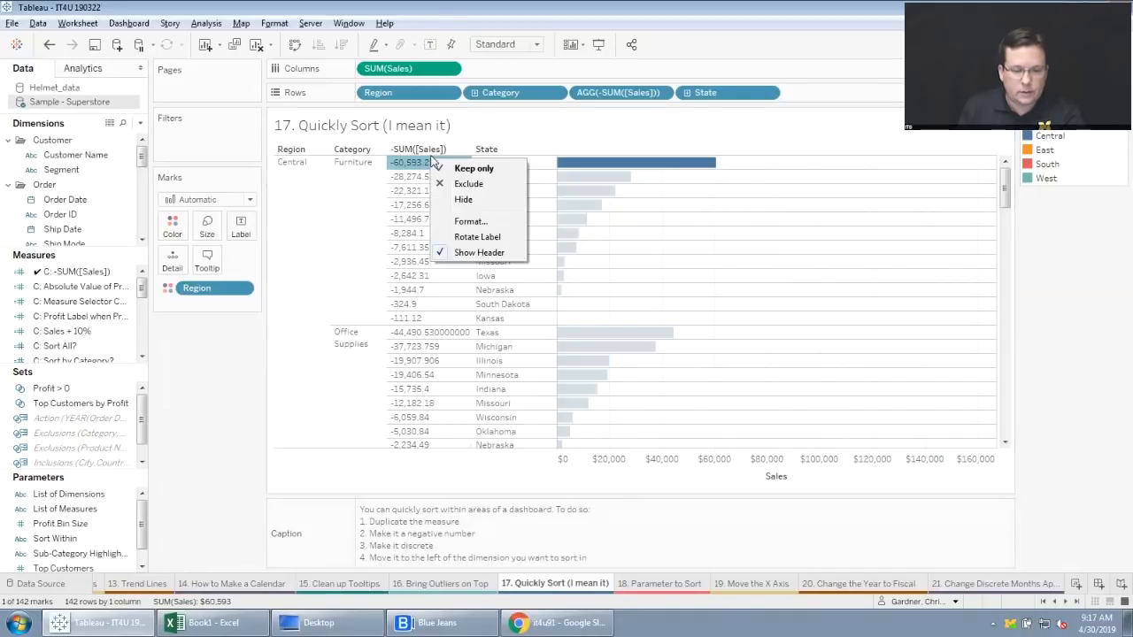
click(463, 199)
mouse_move(601, 104)
mouse_down()
mouse_move(433, 97)
mouse_move(468, 99)
mouse_up()
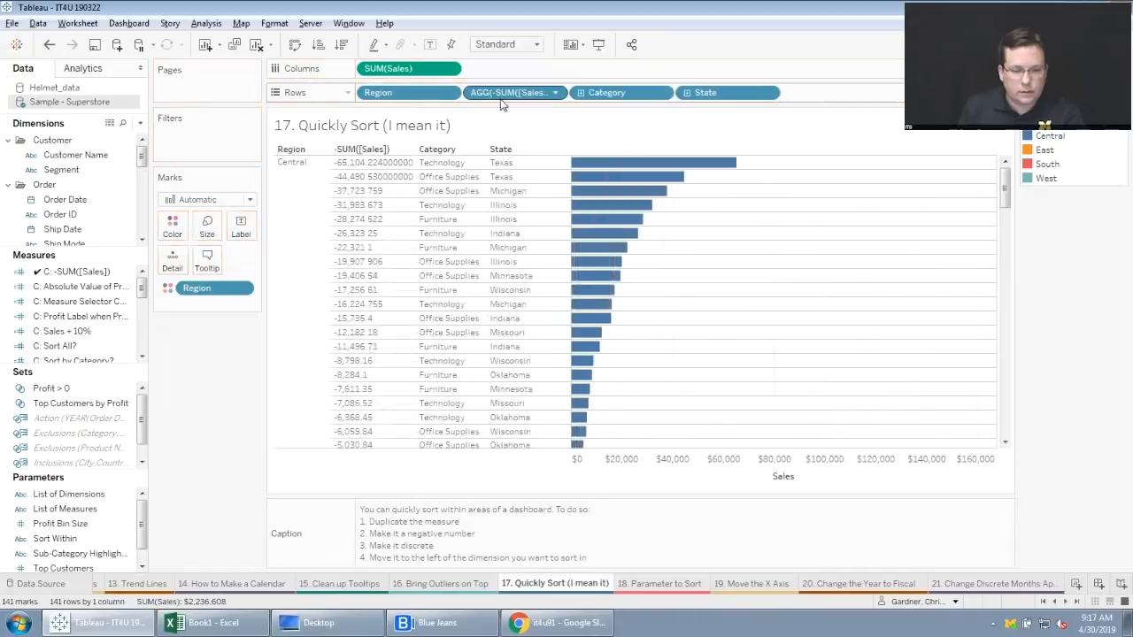
Hide the first -SUM([Sales]) value in the Central region and hide the field labels for rows.
right_click(379, 163)
click(411, 201)
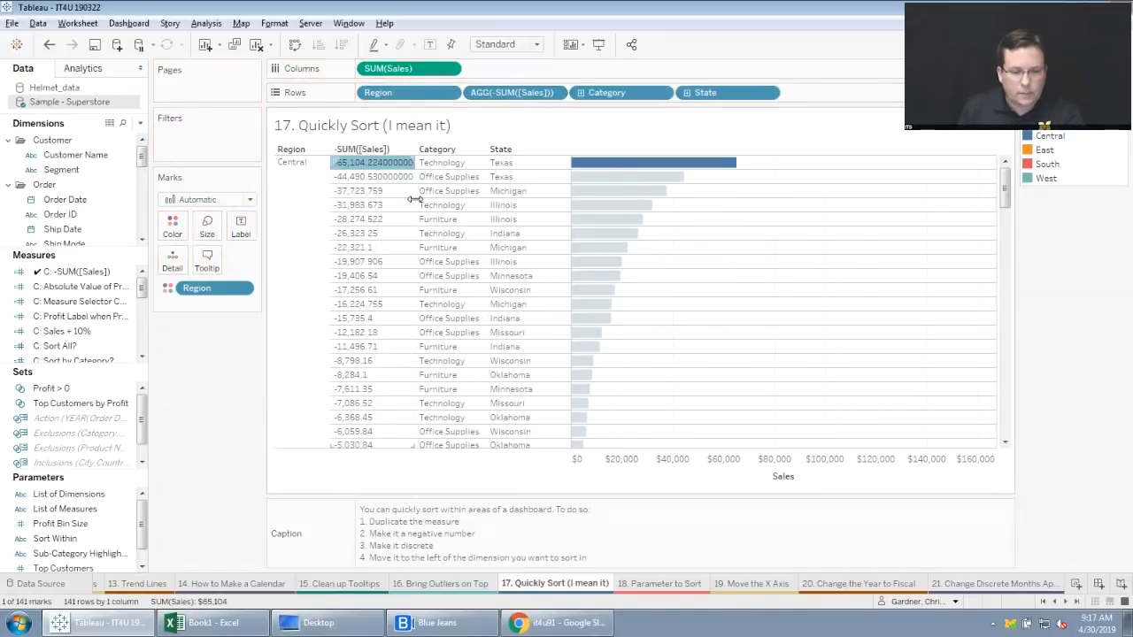
right_click(389, 165)
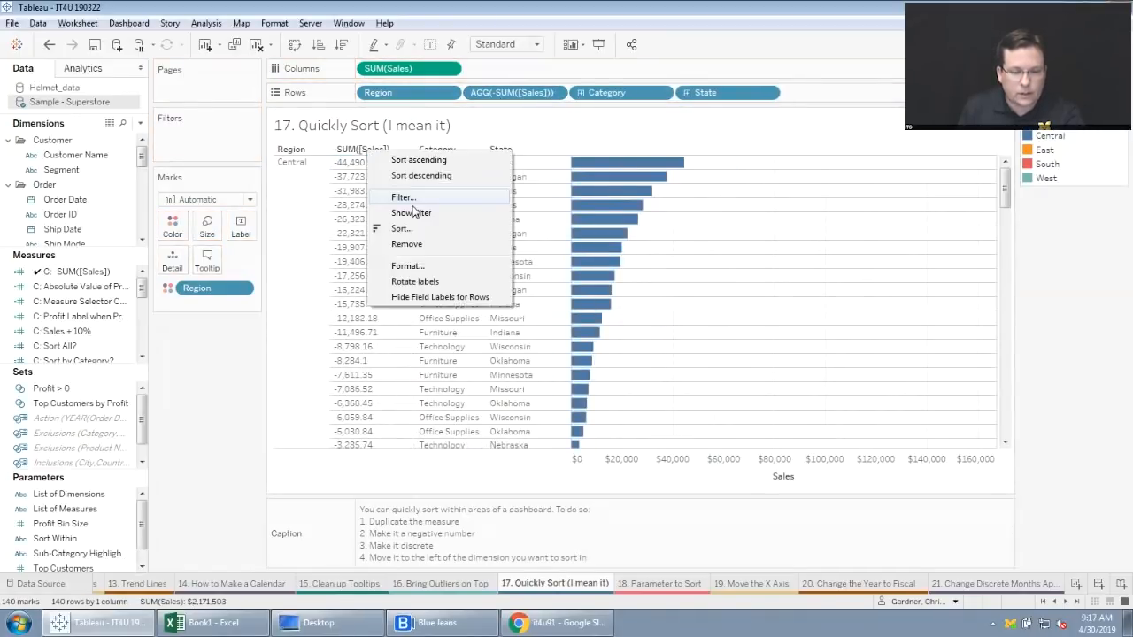
click(414, 298)
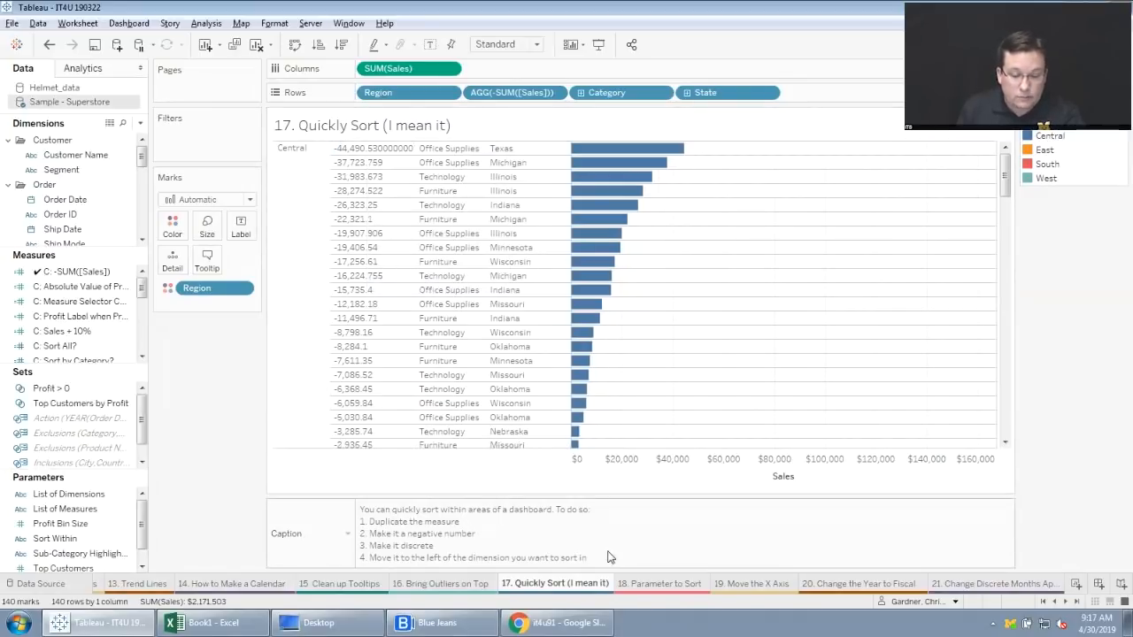
Go to the "18. Parameter to Sort" worksheet, review the formula of the "C: Sort All?" measure and close it without changes.
click(637, 584)
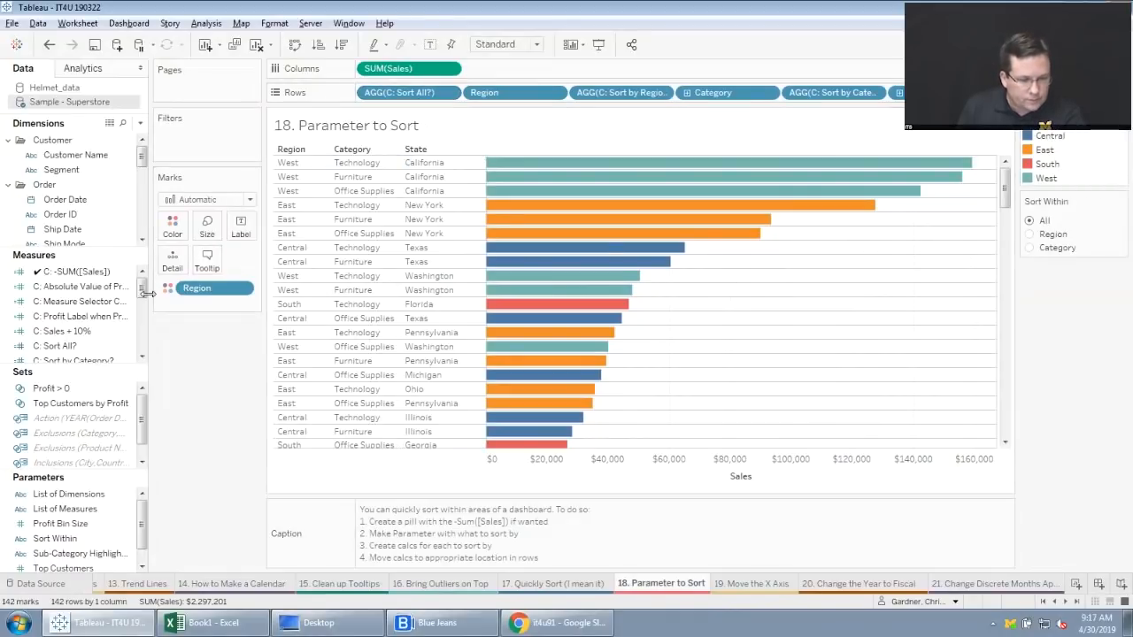
drag(140, 282, 139, 301)
click(58, 302)
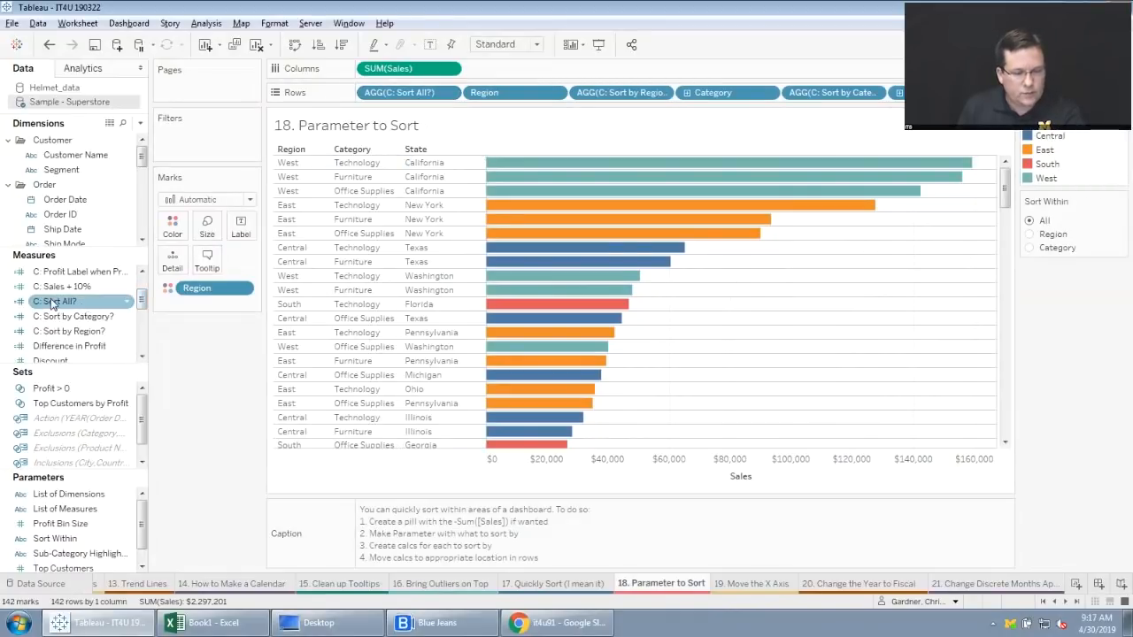
right_click(59, 302)
key(Escape)
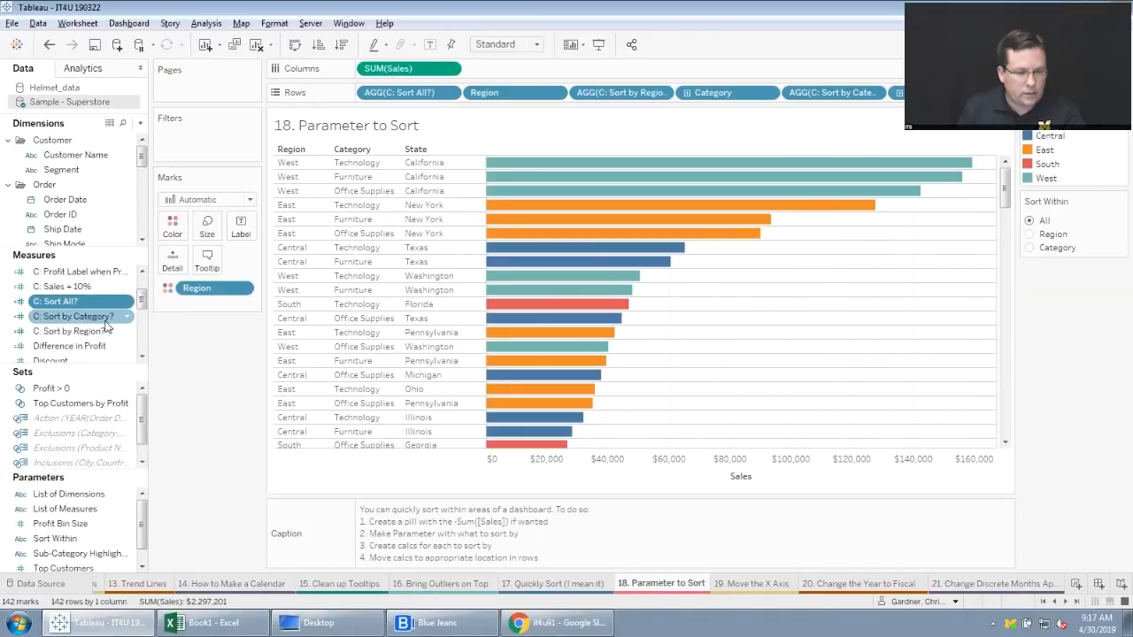
ctrl+click(93, 331)
click(80, 303)
right_click(80, 302)
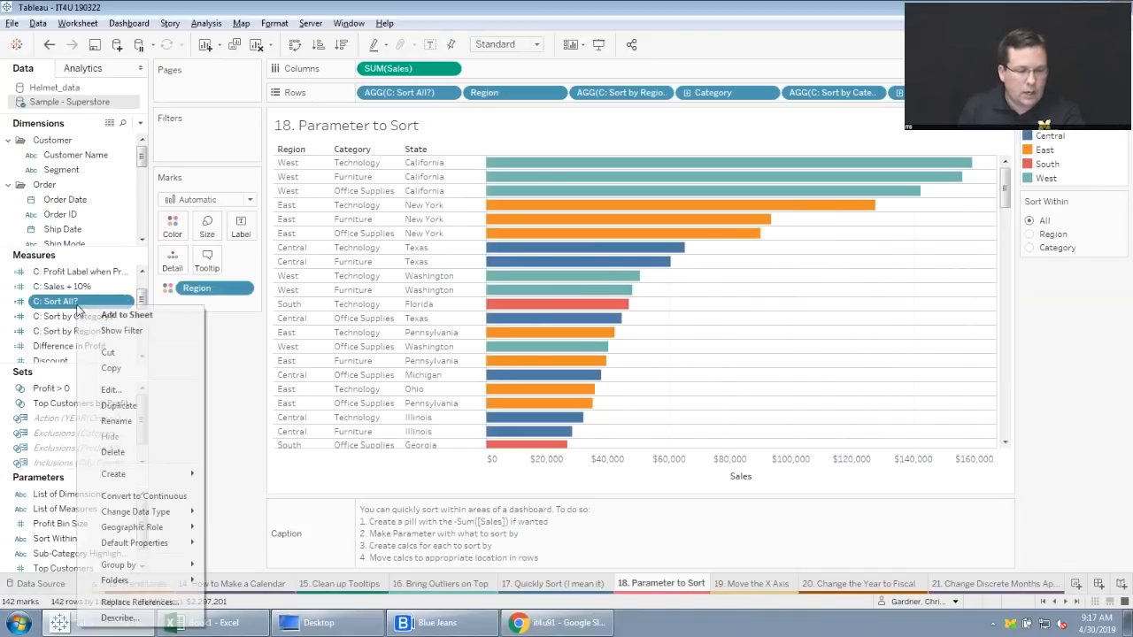
click(119, 390)
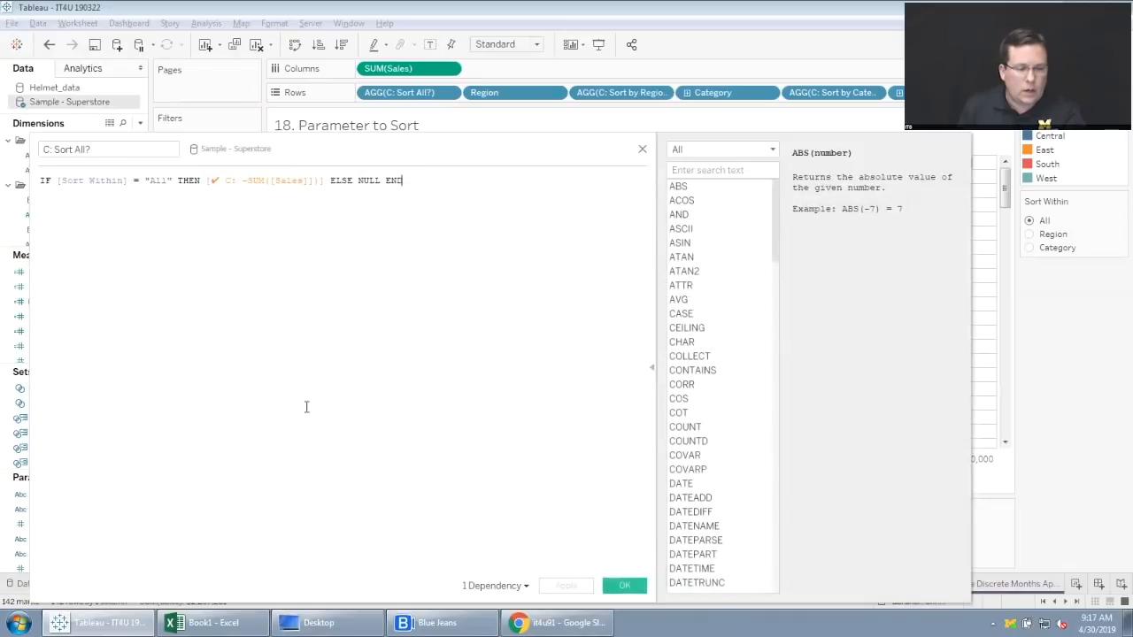
click(643, 150)
Review the settings and list of values of the "Sort Within" parameter and close it without changes.
click(89, 538)
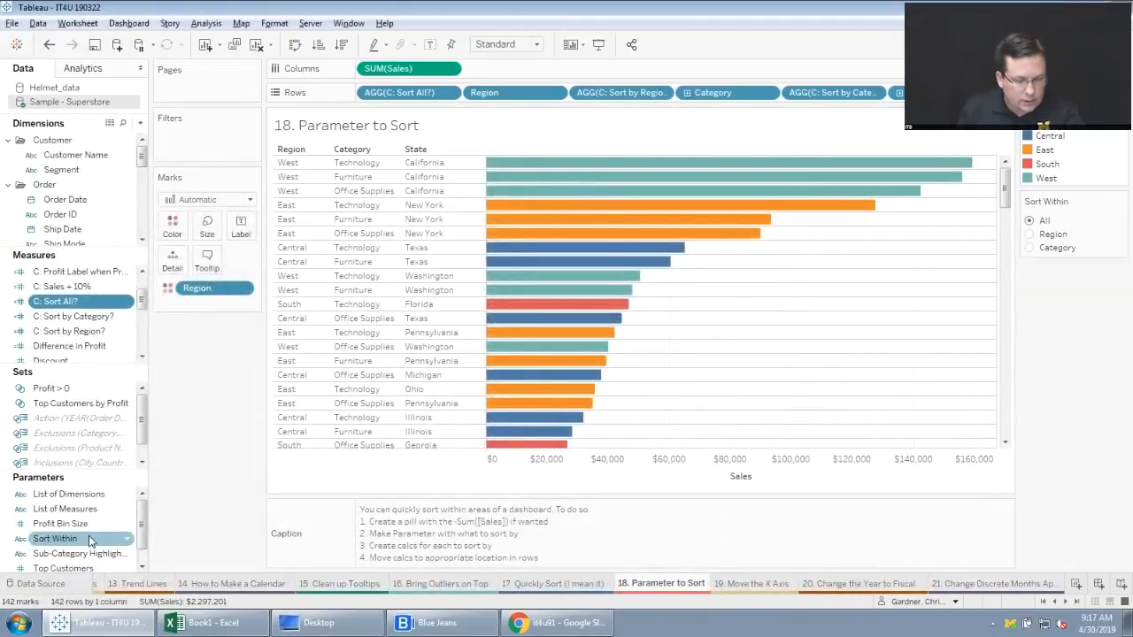
right_click(88, 537)
click(122, 360)
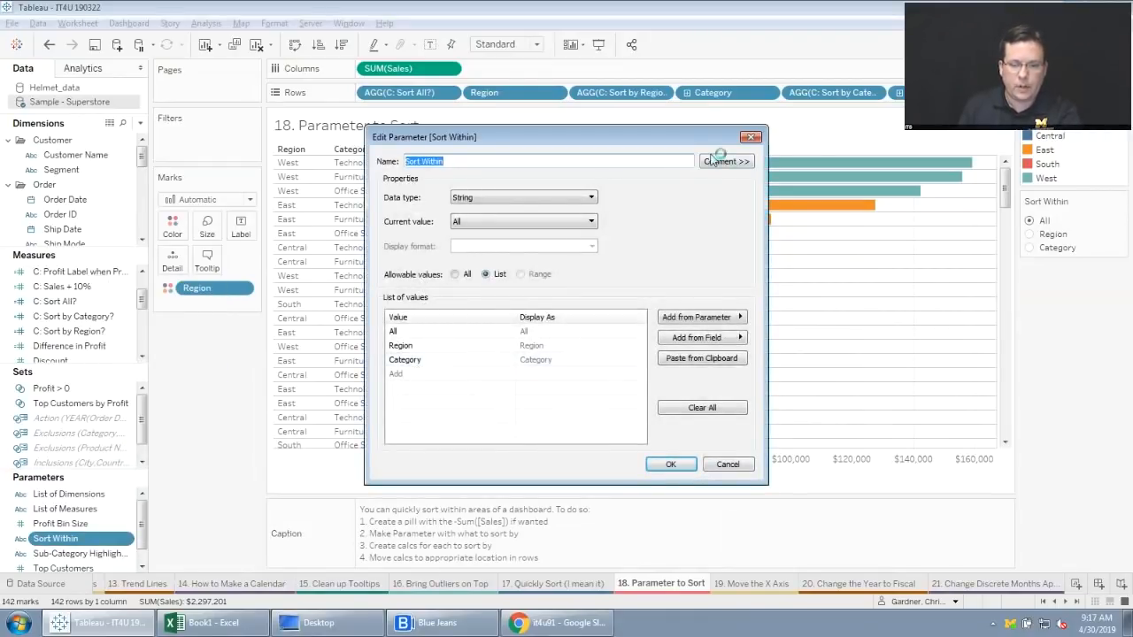
click(750, 138)
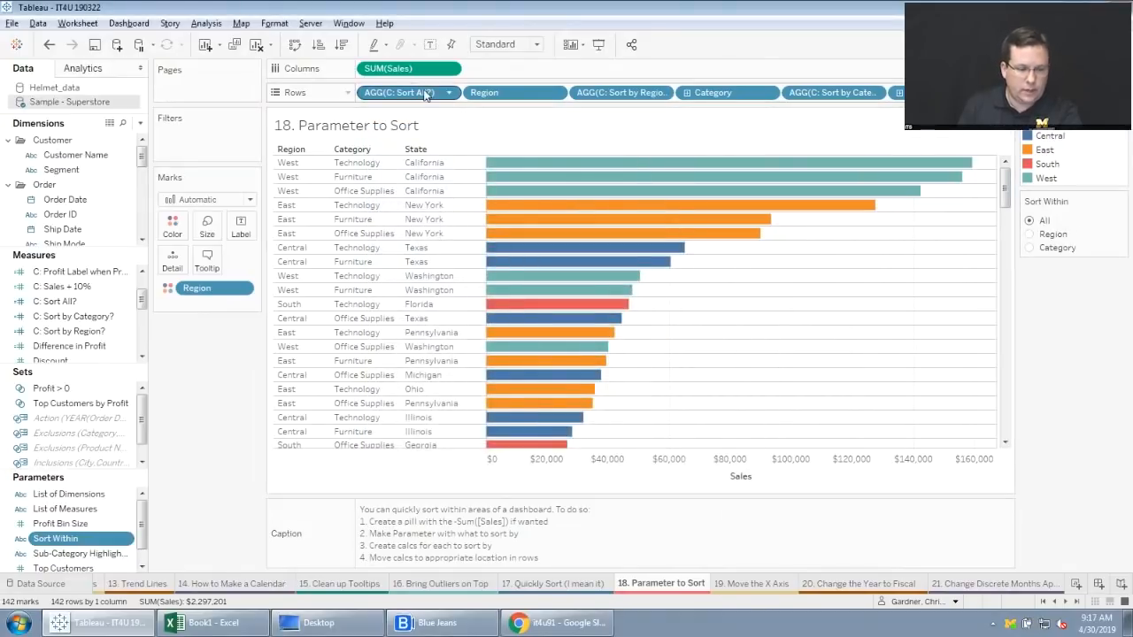
Review the formulas of the "C: Sort All?" and "C: Sort by Category?" measures and close each without changes.
right_click(62, 306)
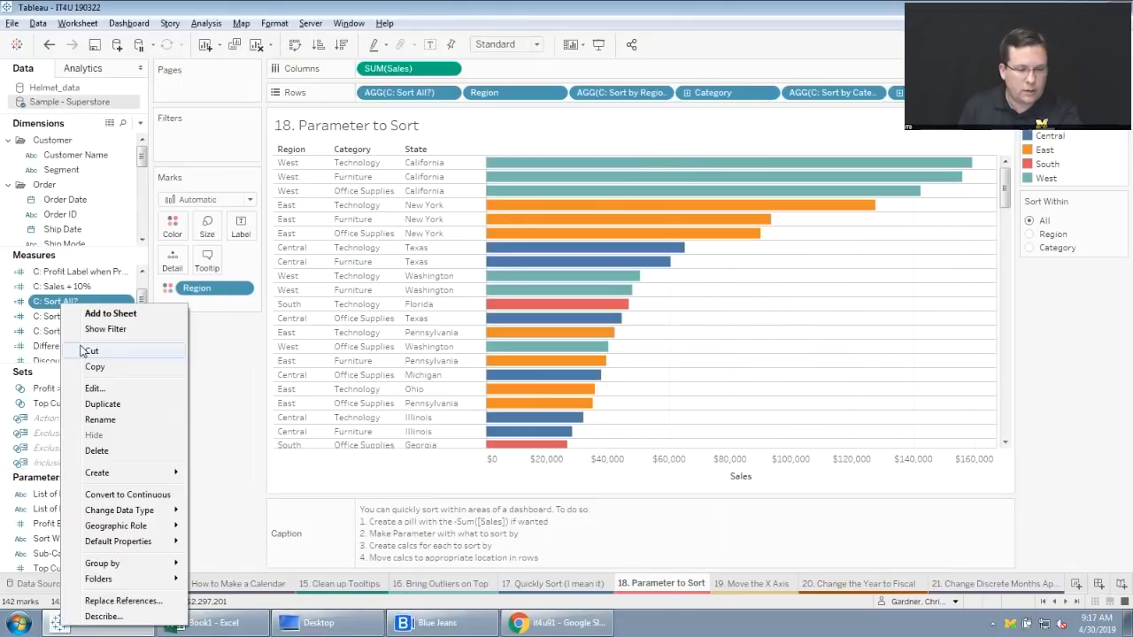
click(100, 390)
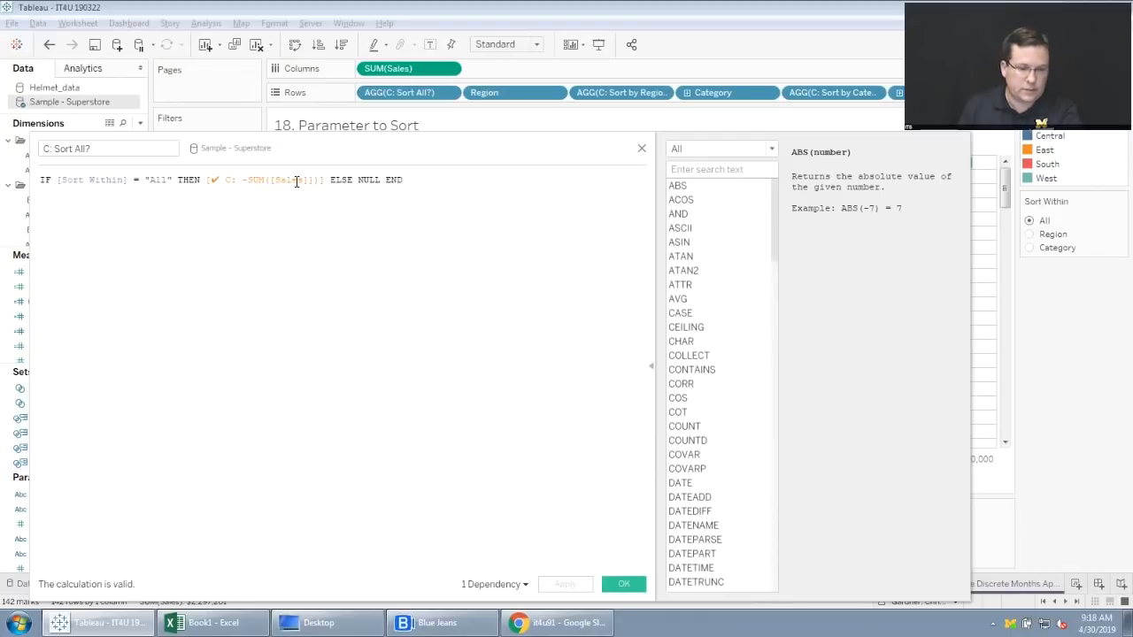
click(642, 148)
right_click(87, 316)
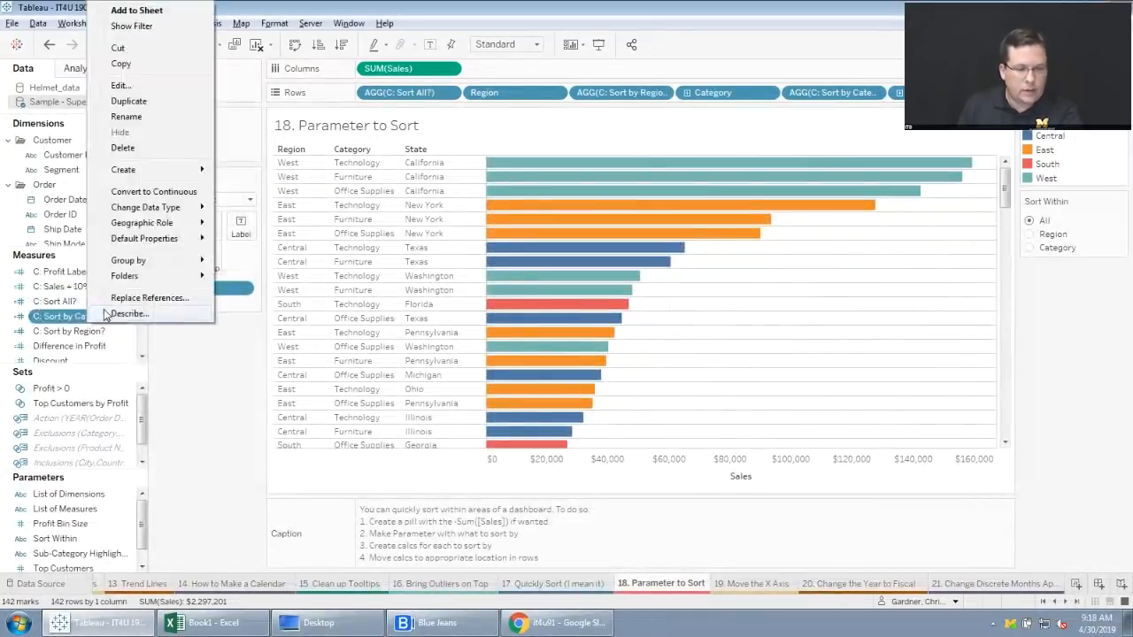
click(162, 86)
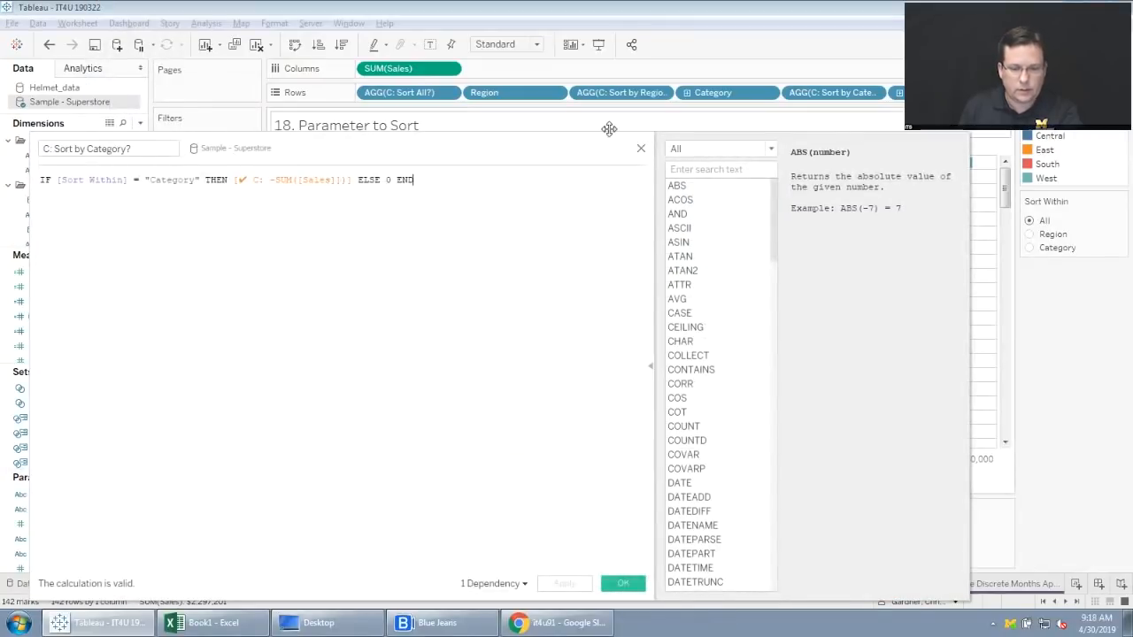
click(640, 148)
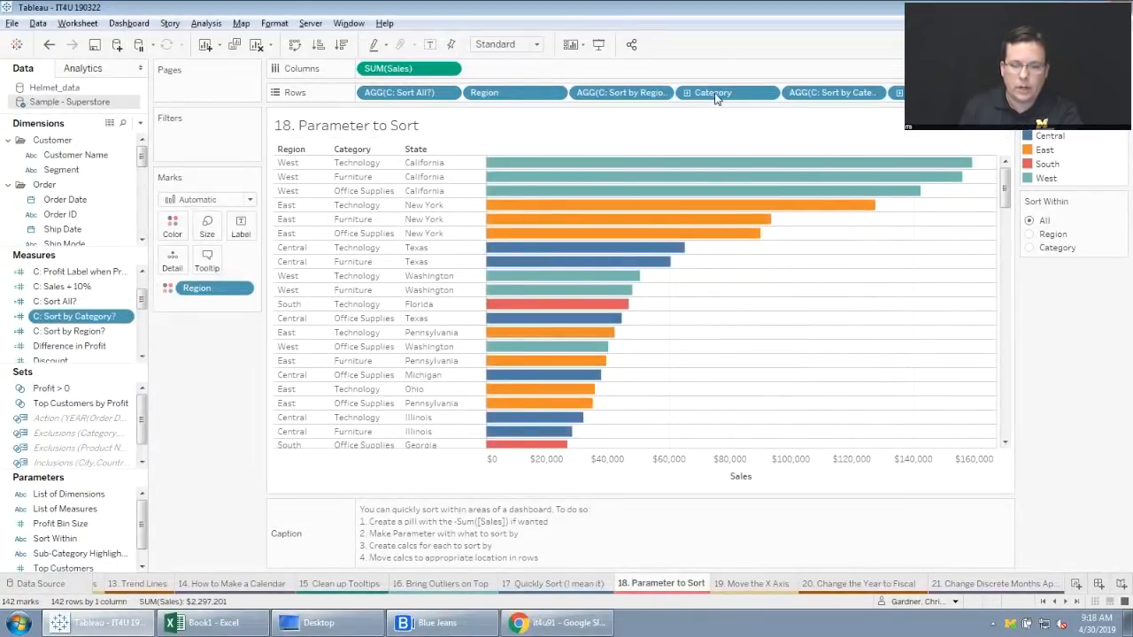
Set the Sort Within parameter to Region and look through the bars, then switch it to Category and review the chart.
click(1030, 234)
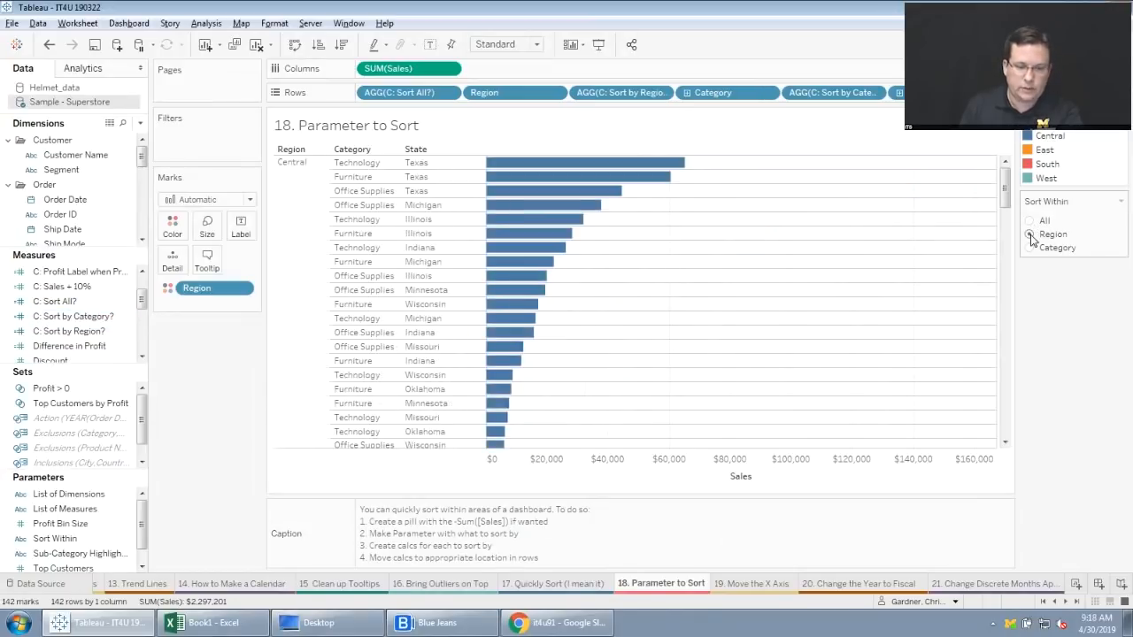
drag(1005, 199, 1012, 338)
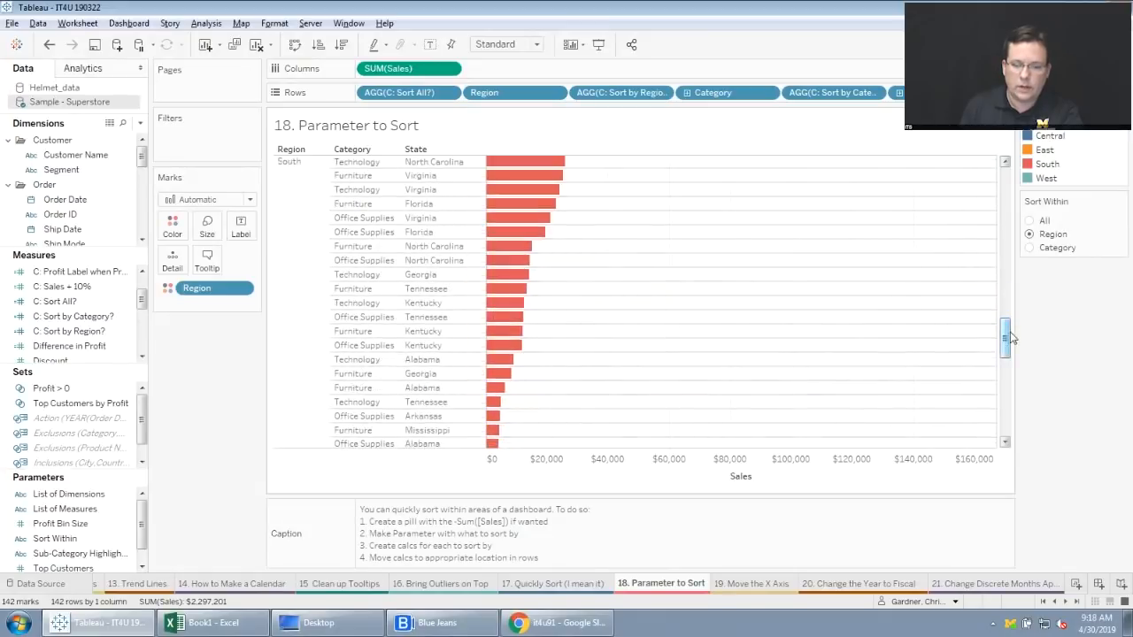
click(1029, 249)
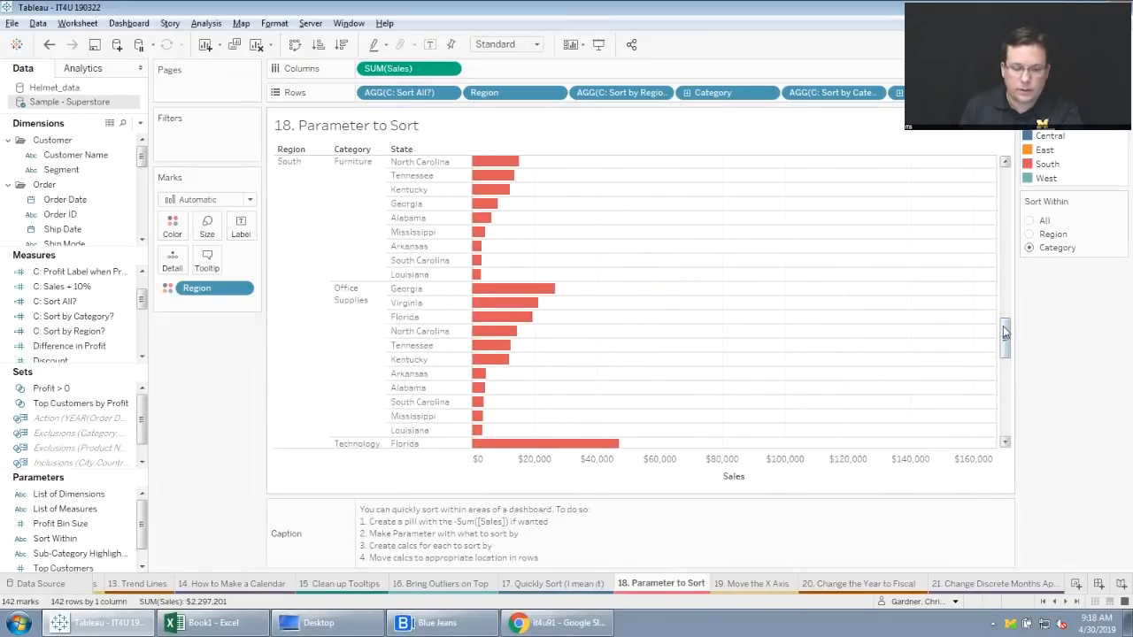
drag(1006, 332, 1008, 168)
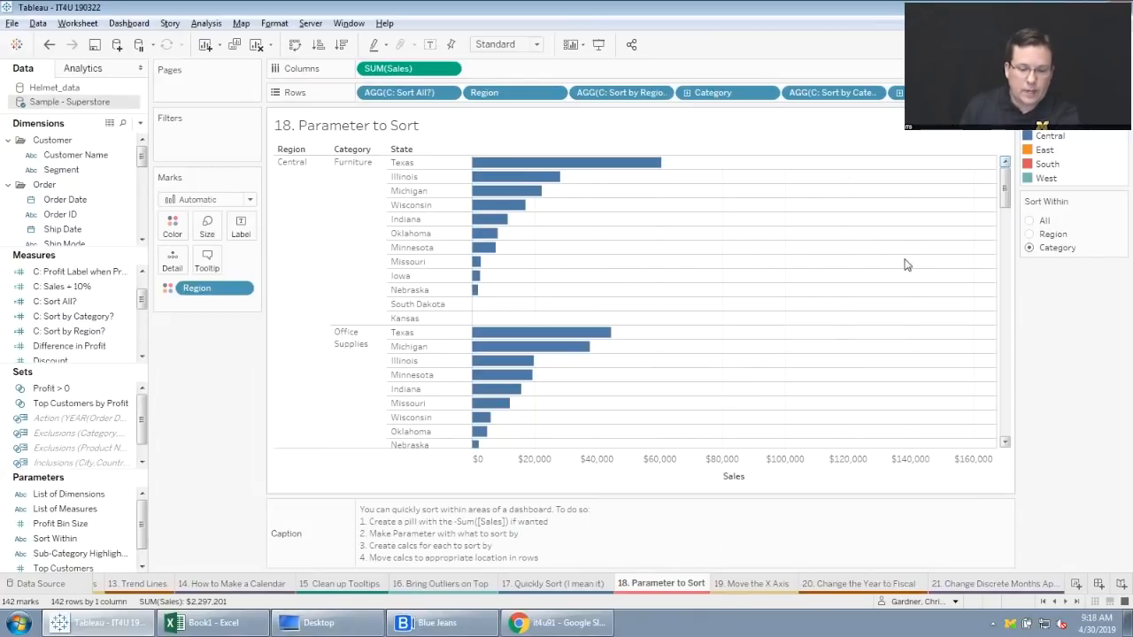
On the "19. Move the X Axis" worksheet, turn off showing the innermost level at the bottom of the view in the advanced table options.
click(752, 585)
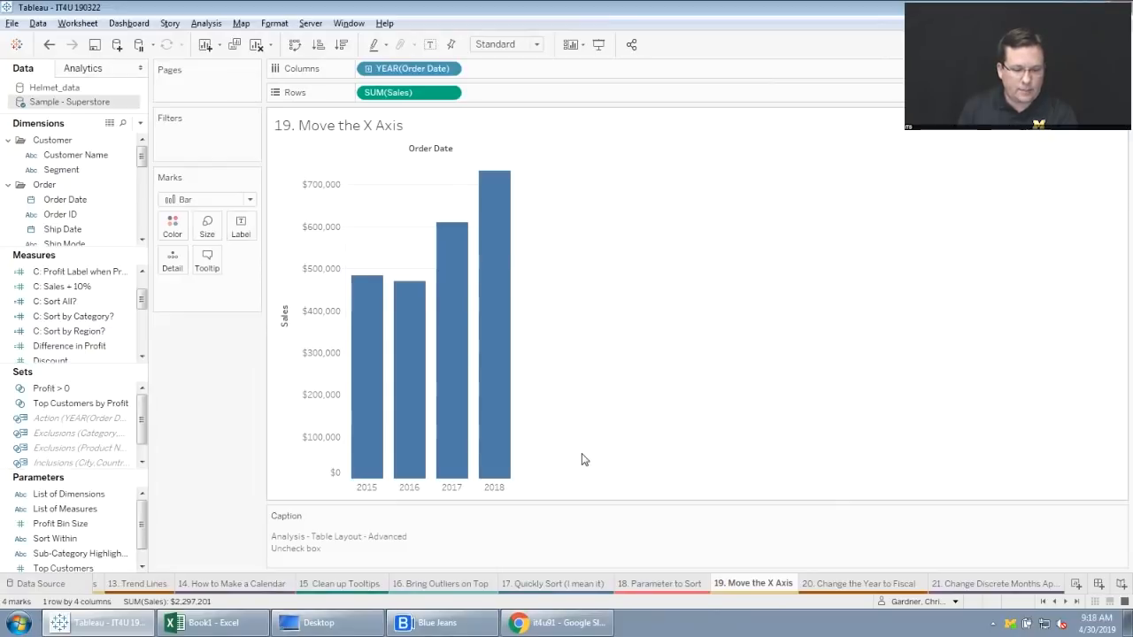
click(203, 23)
mouse_move(277, 208)
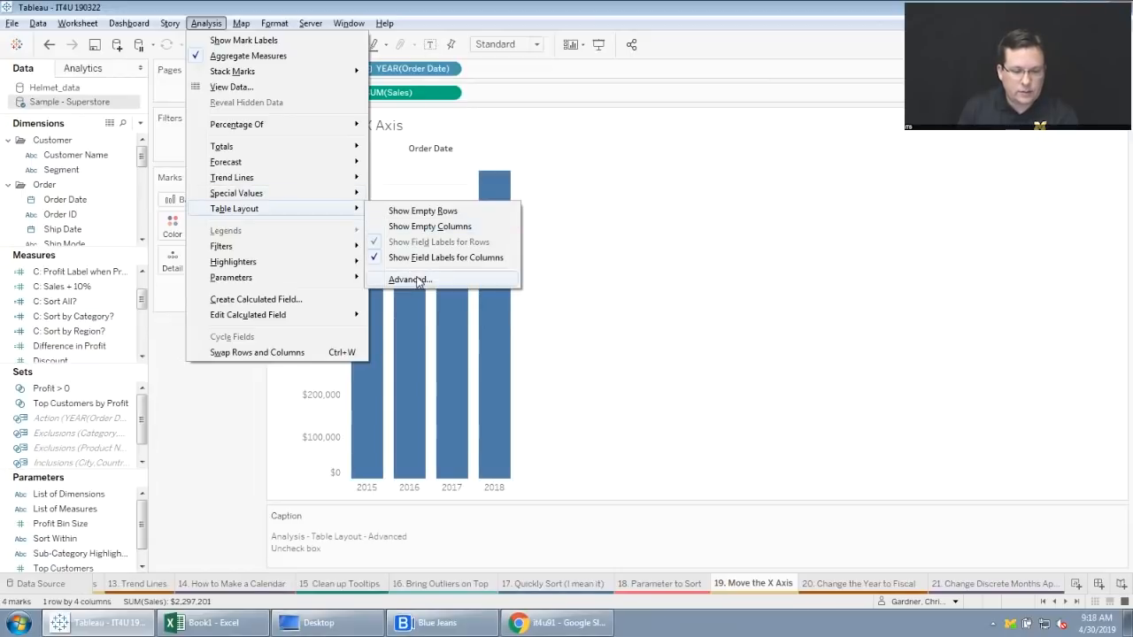
click(409, 280)
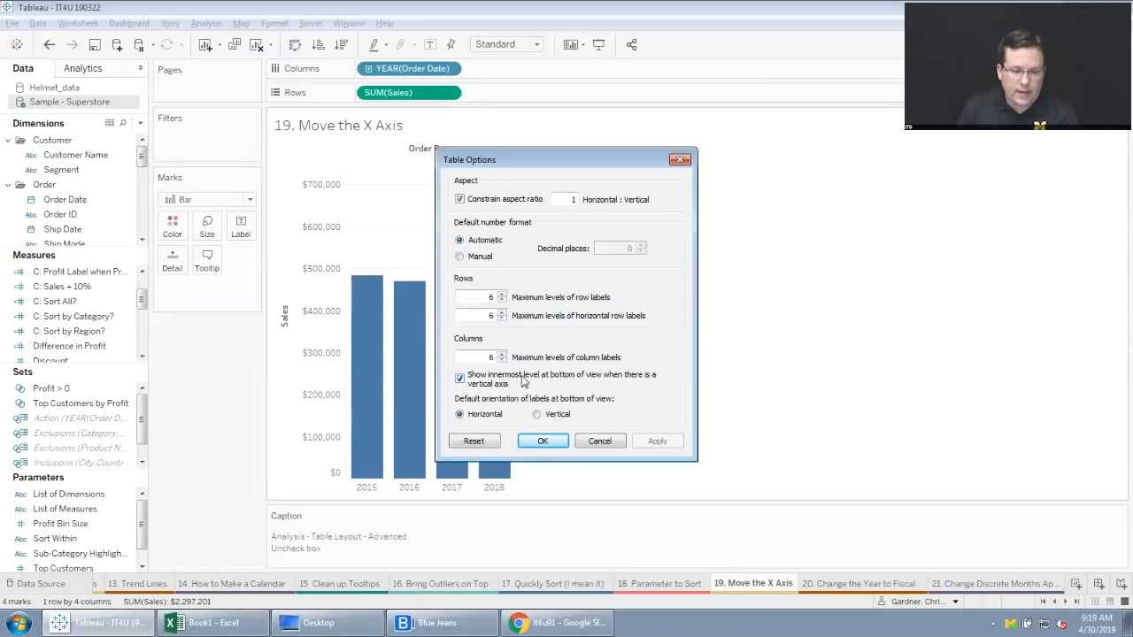
click(459, 378)
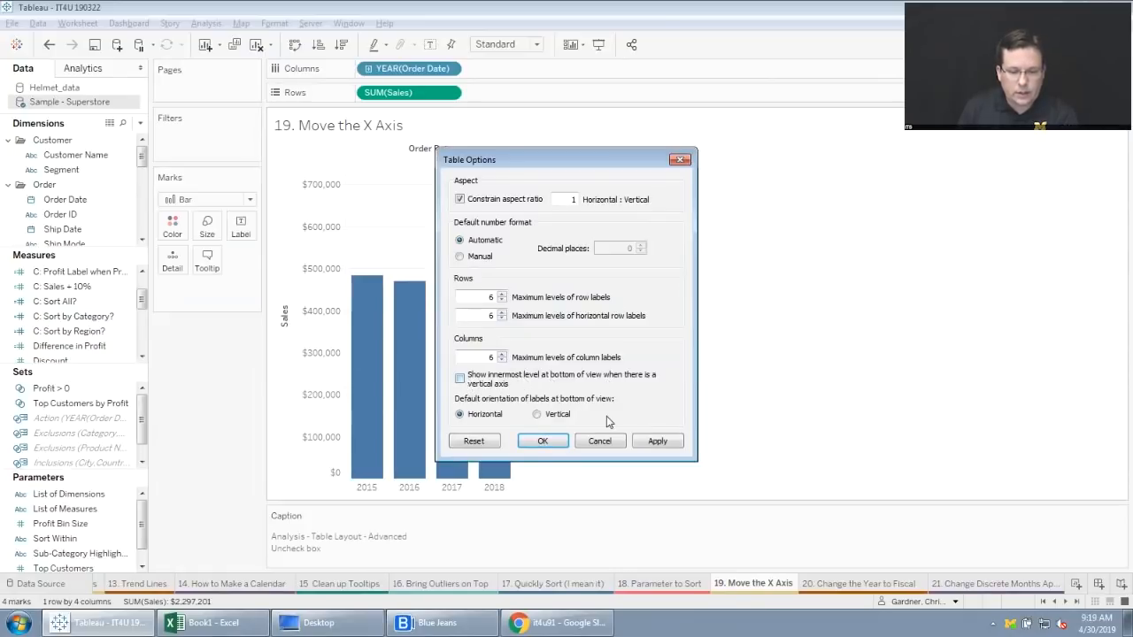
click(653, 440)
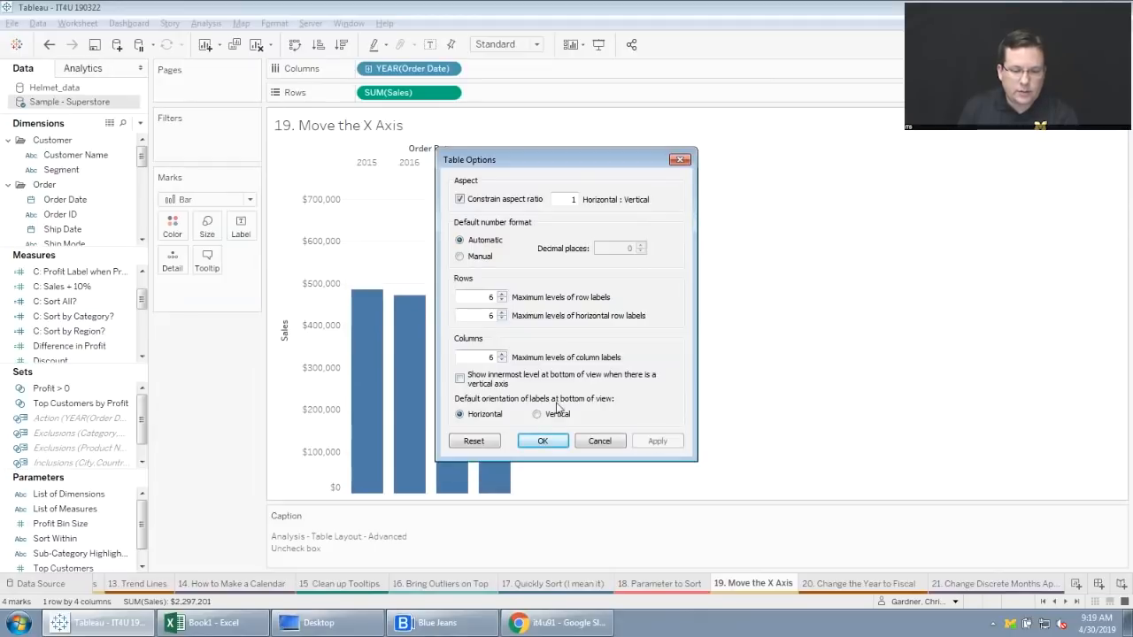
click(543, 442)
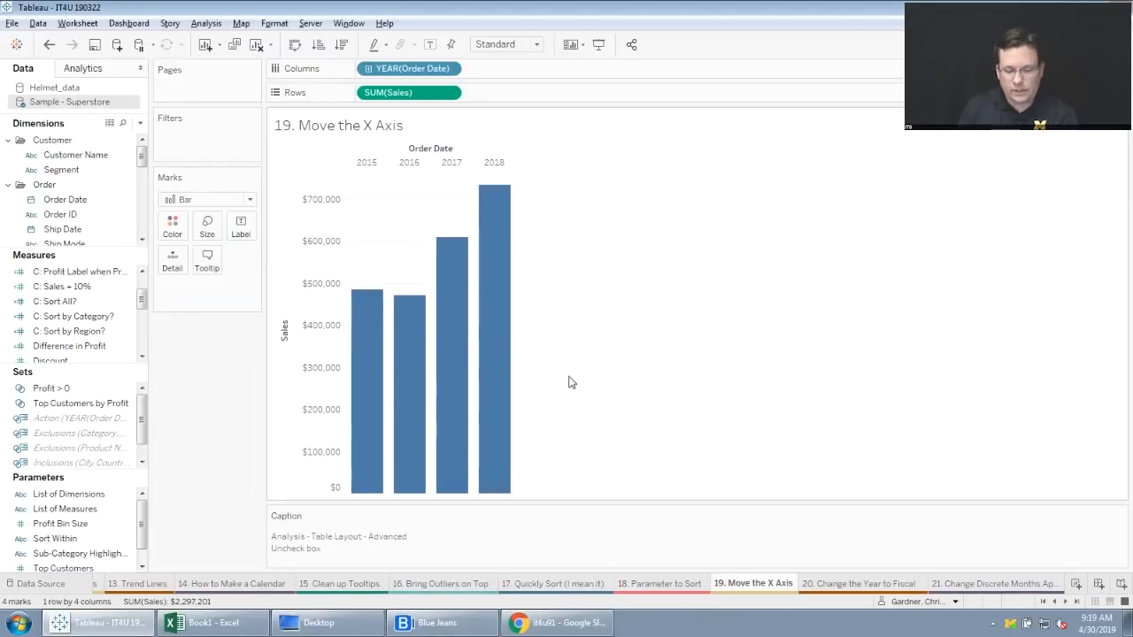
On the "20. Change the Year to Fiscal" worksheet, set the default fiscal year start of the Ship Date dimension to July.
click(839, 578)
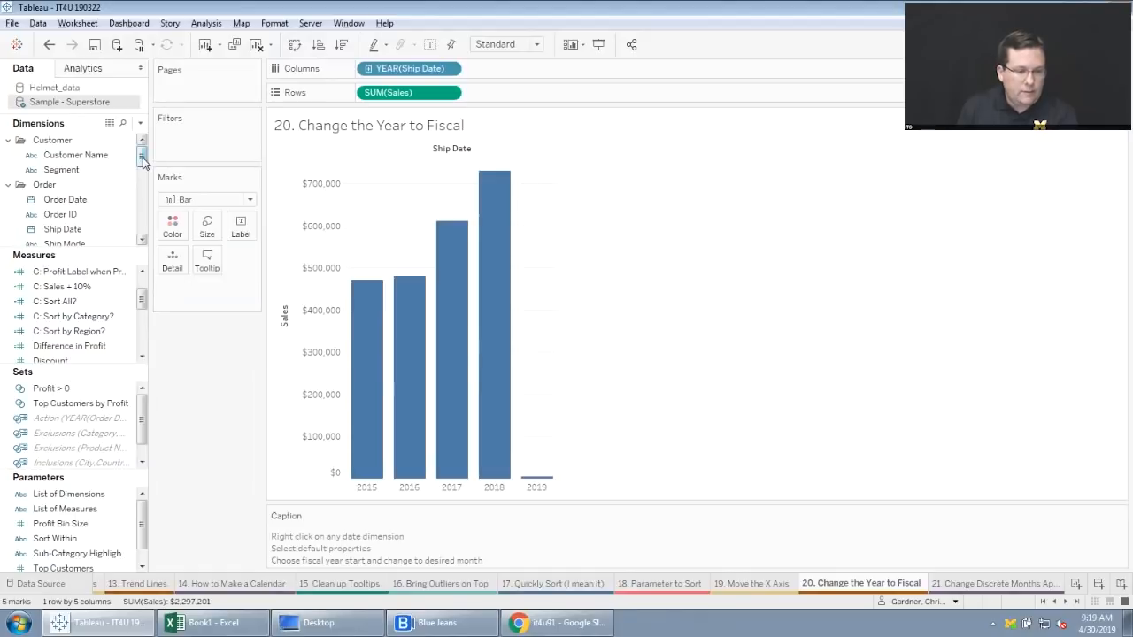
drag(142, 162, 139, 177)
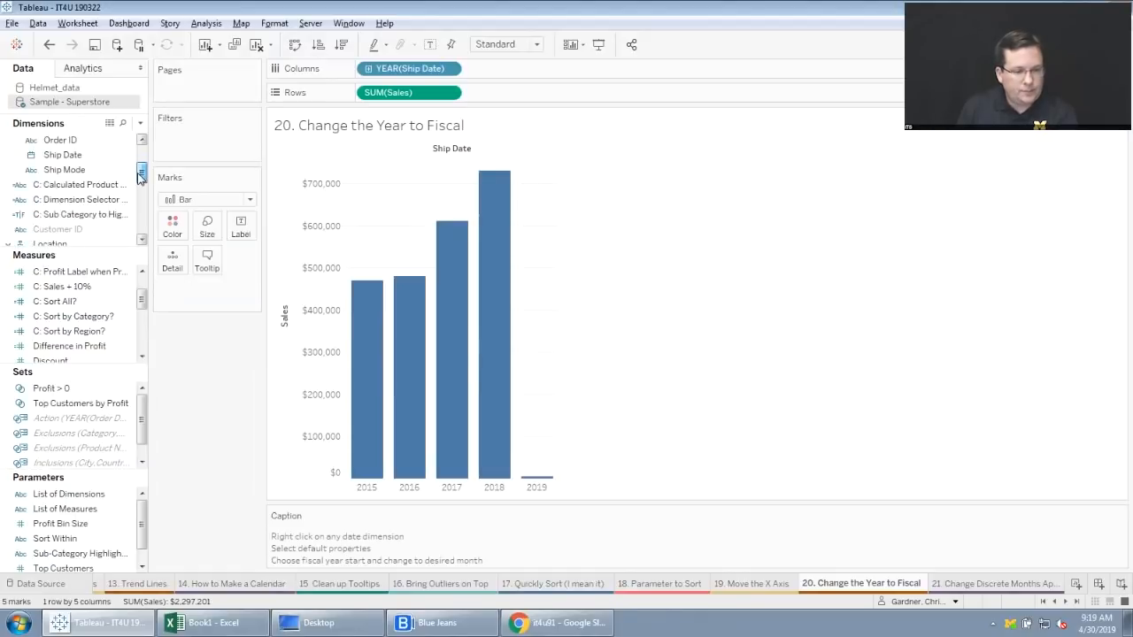
right_click(78, 157)
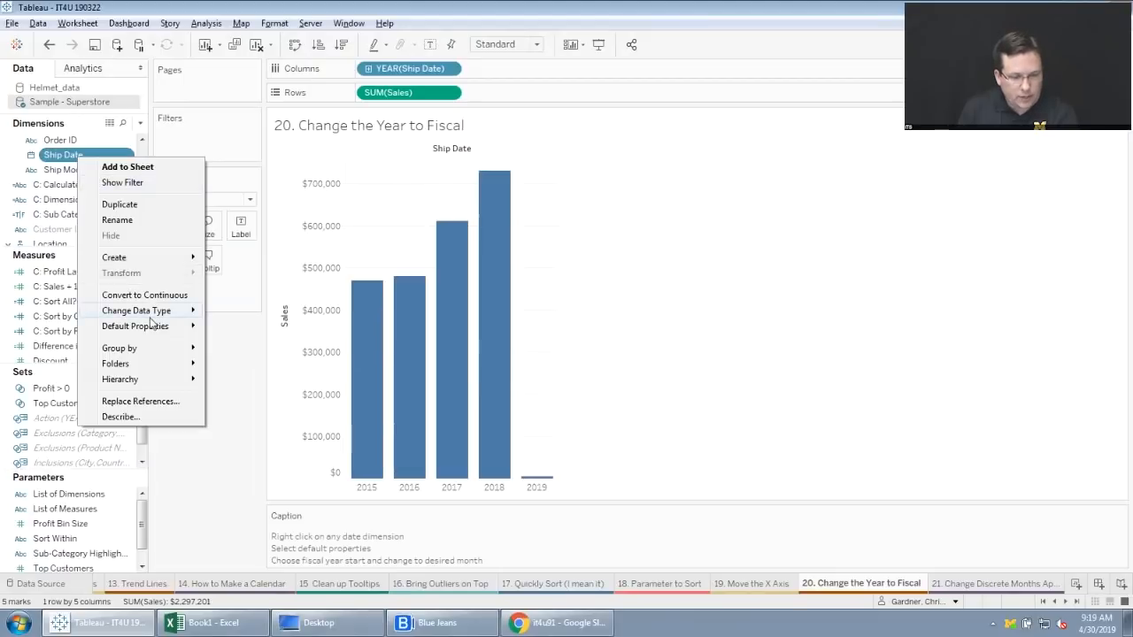
mouse_move(152, 327)
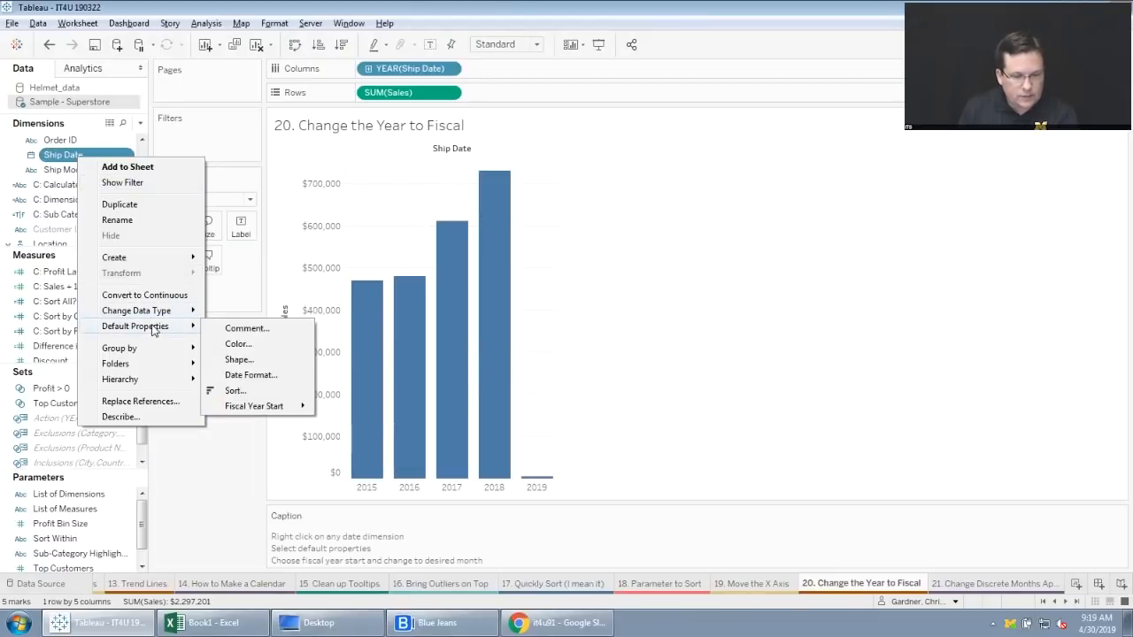
mouse_move(260, 407)
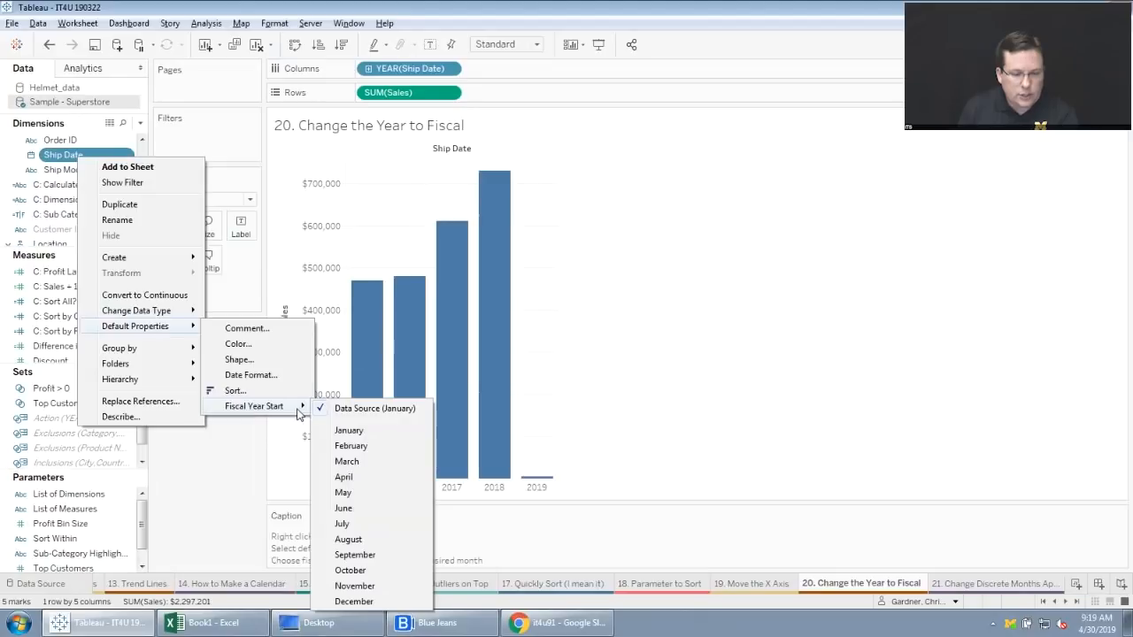
click(369, 527)
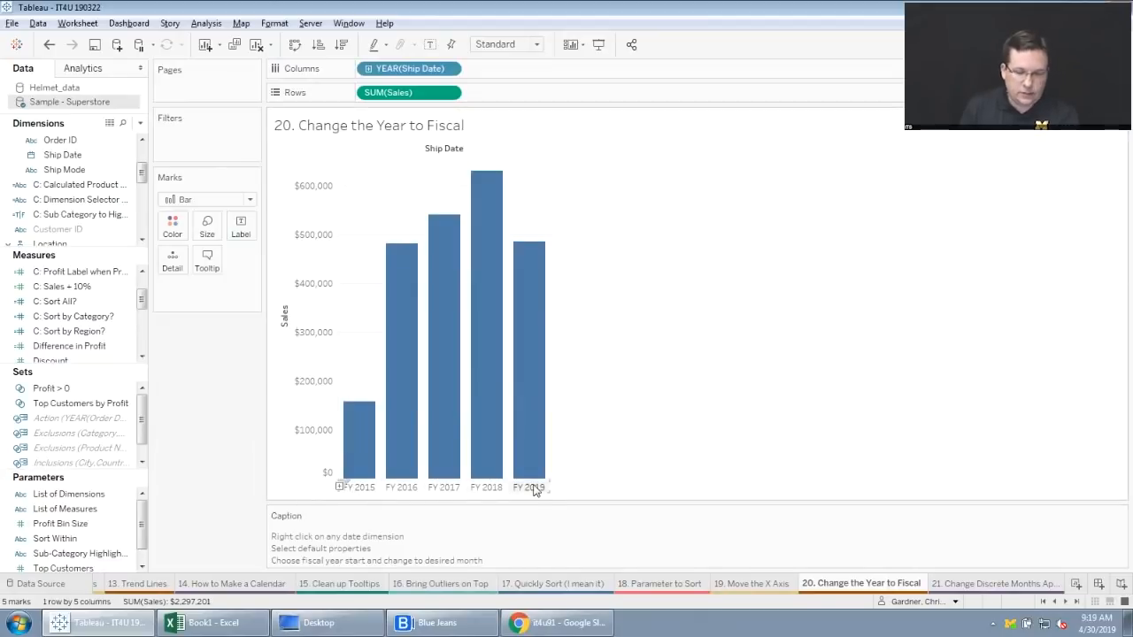
On the "21. Change Discrete Months Appearance" worksheet, format the month header dates as Abbreviation.
click(1062, 602)
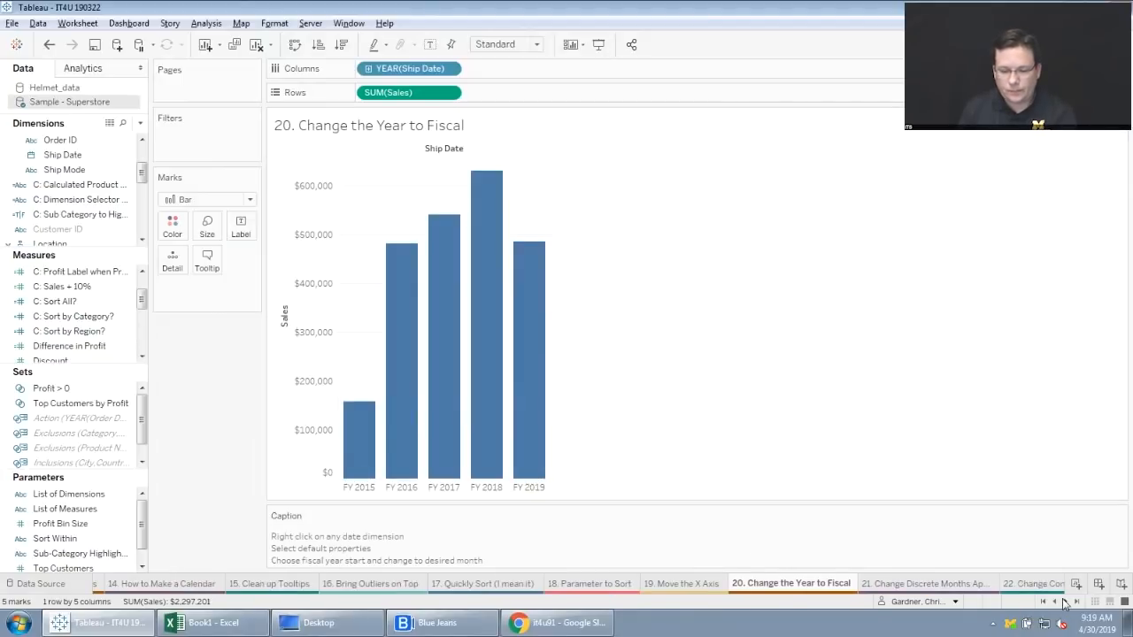
click(1063, 602)
click(1064, 602)
click(1065, 602)
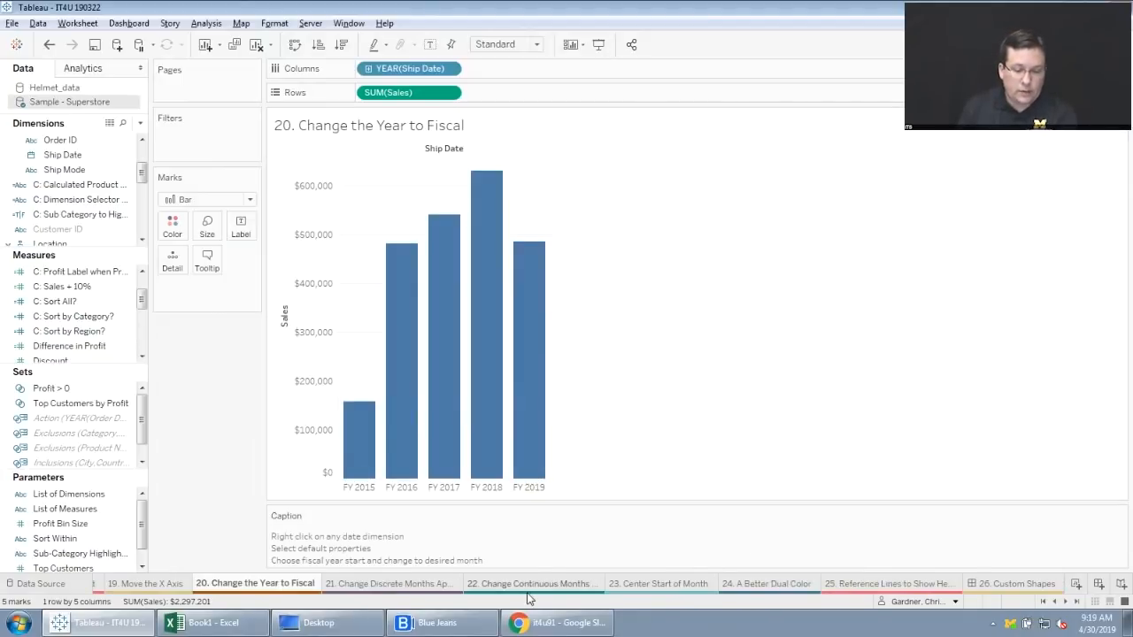
click(397, 584)
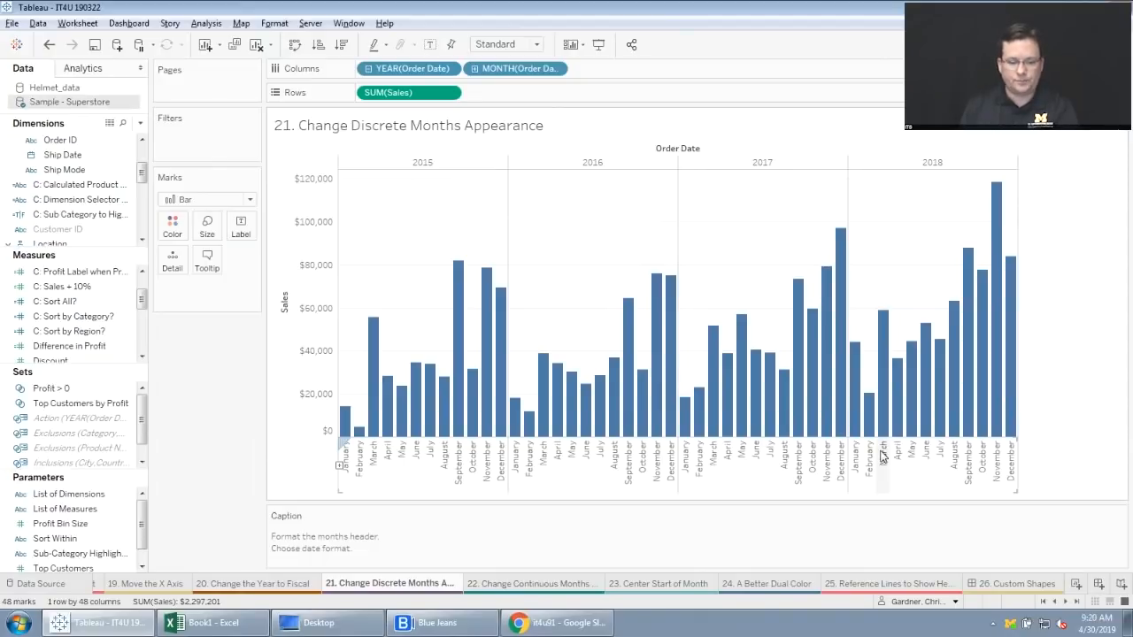
right_click(418, 454)
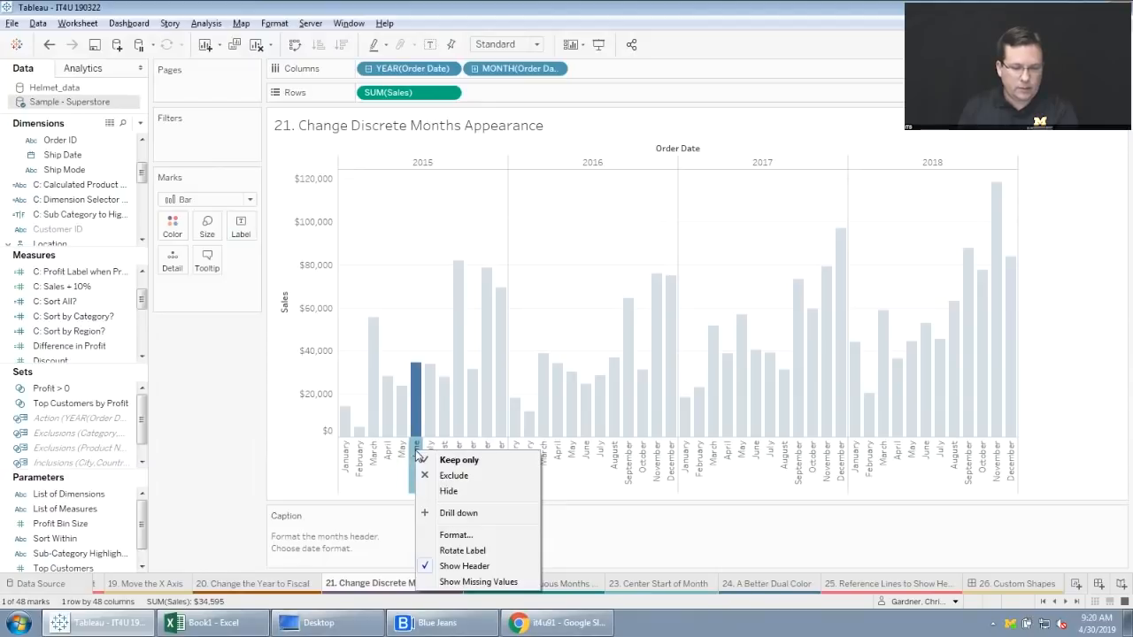
click(486, 536)
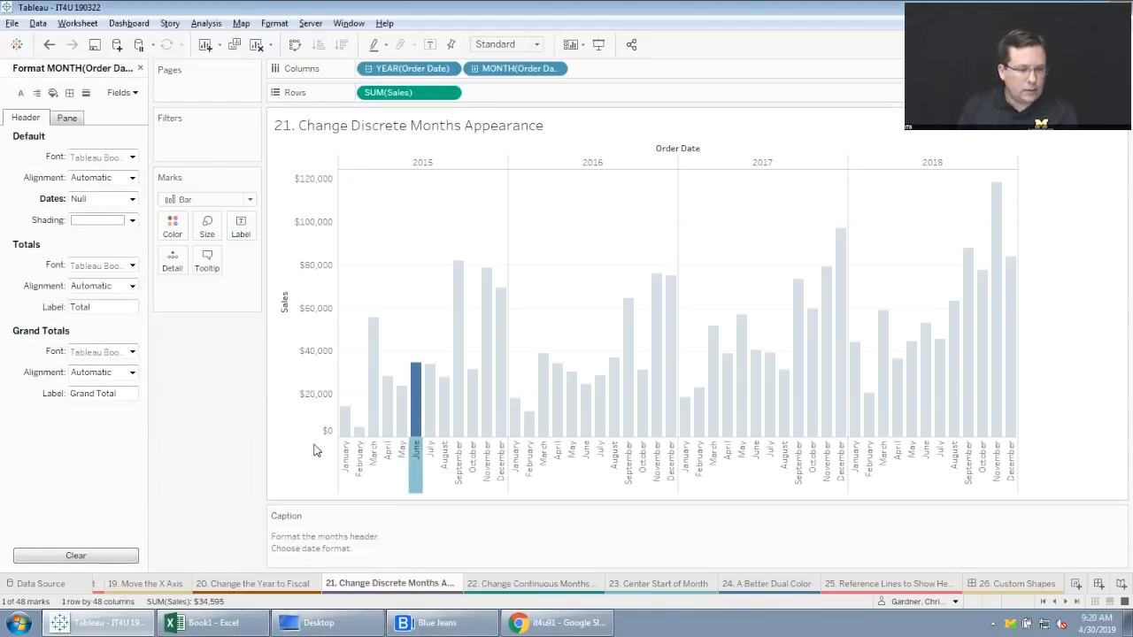
click(132, 199)
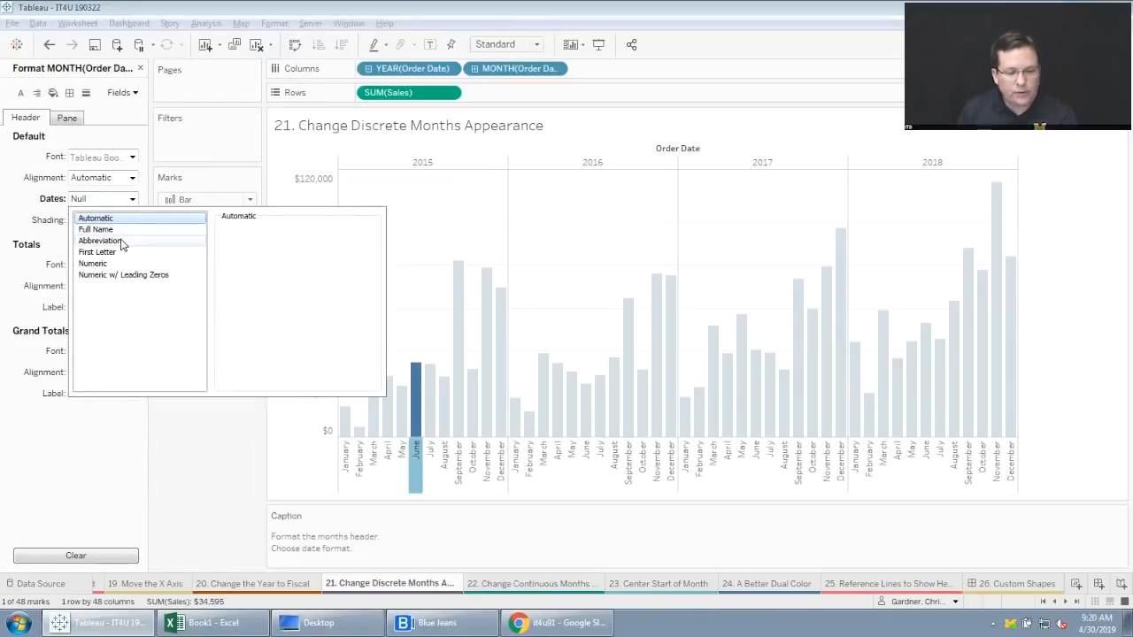
click(121, 242)
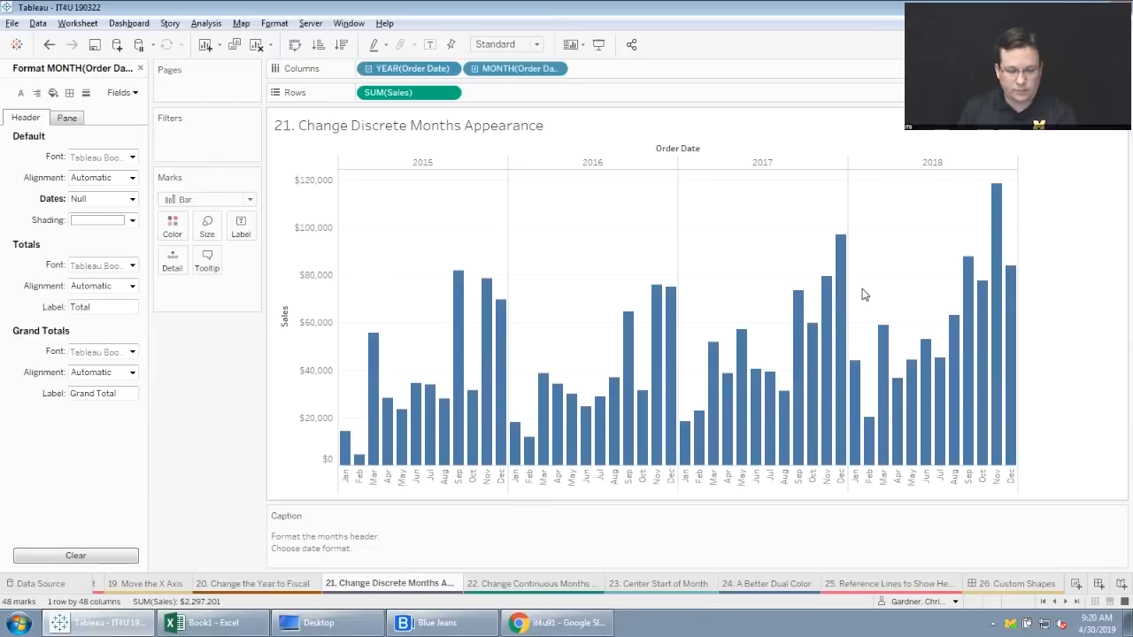
On the "22. Change Continuous Months Appearance" worksheet, give the Month of Order Date axis the custom date format "mmm".
click(543, 584)
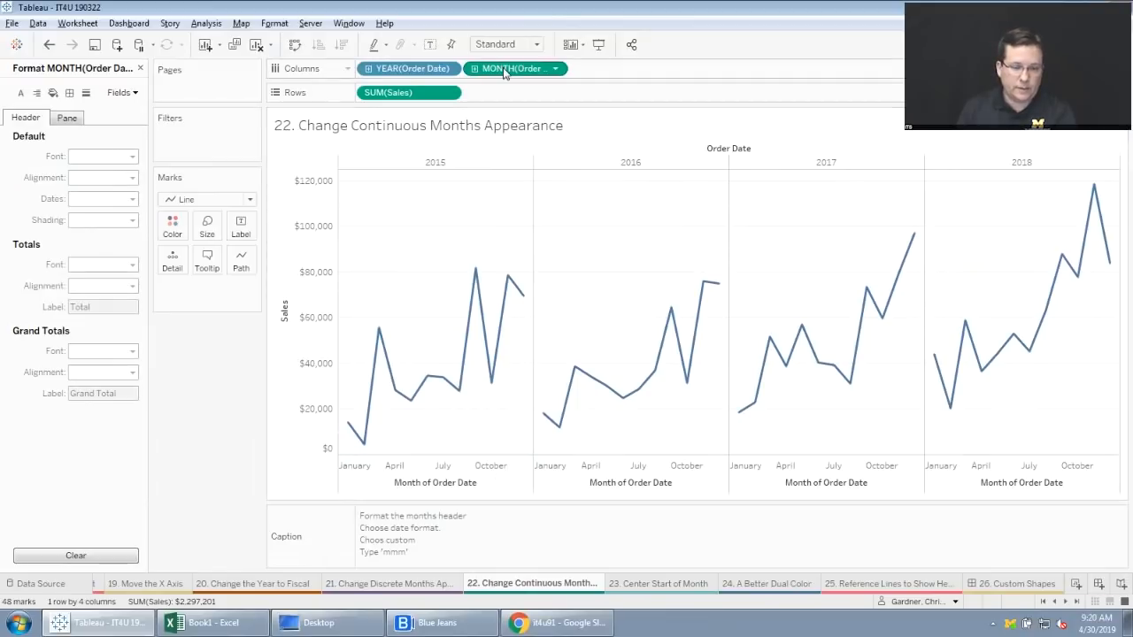
right_click(490, 471)
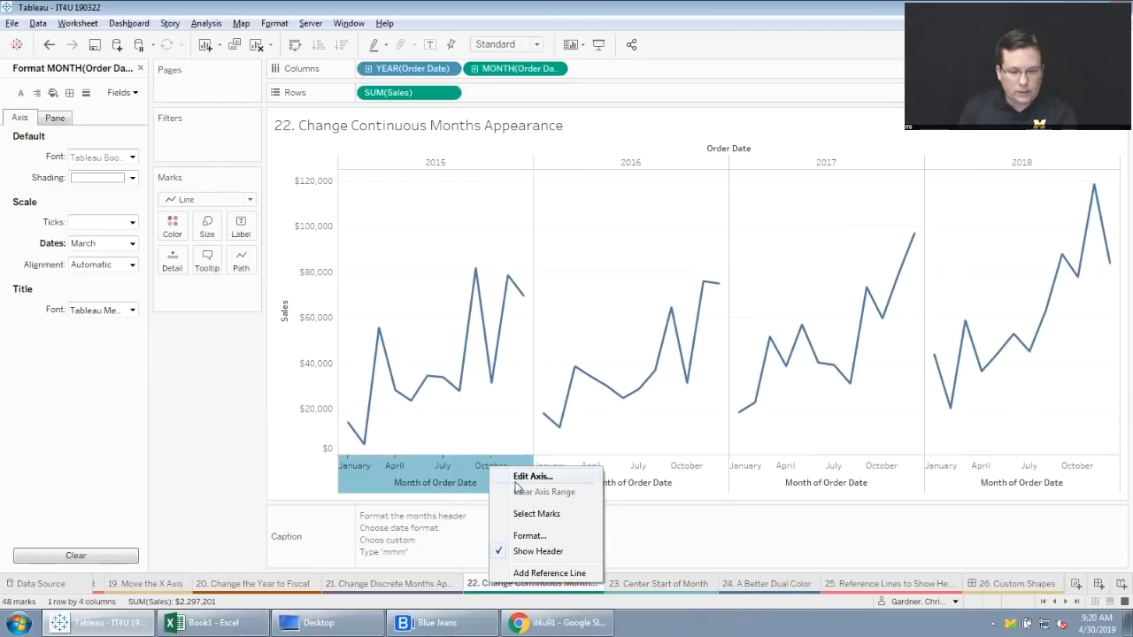
click(544, 536)
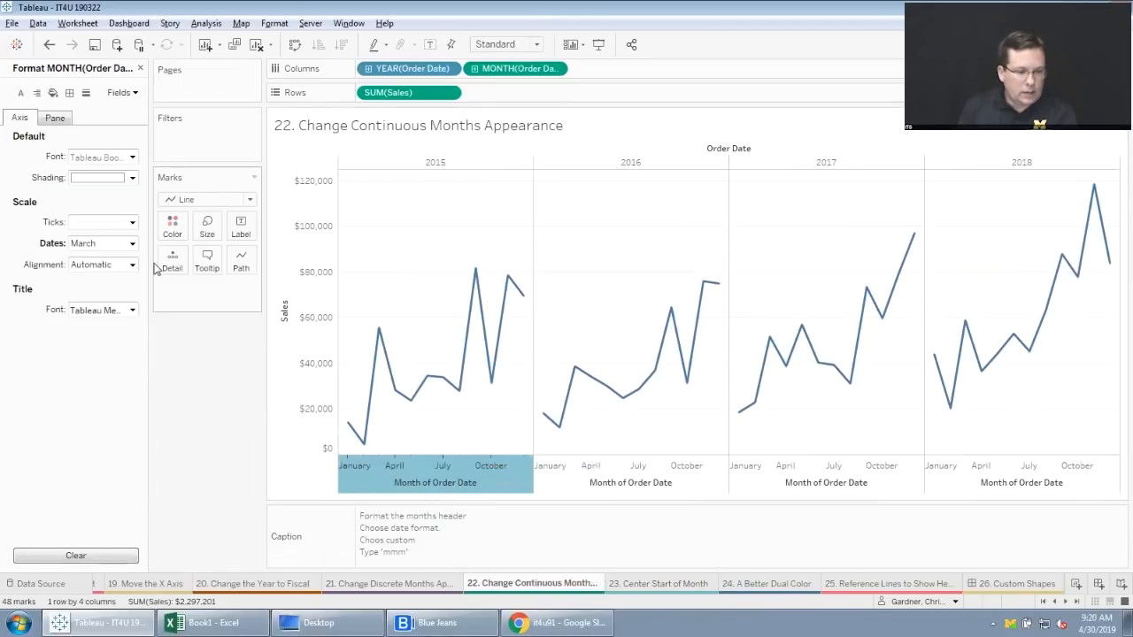
click(132, 243)
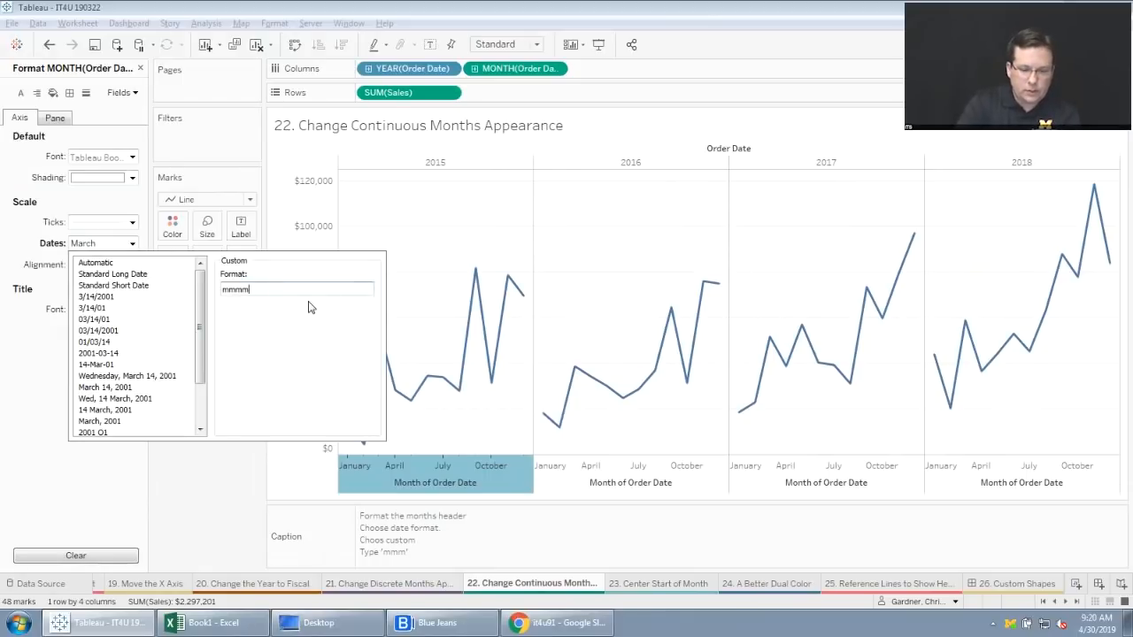
key(BackSpace)
click(231, 491)
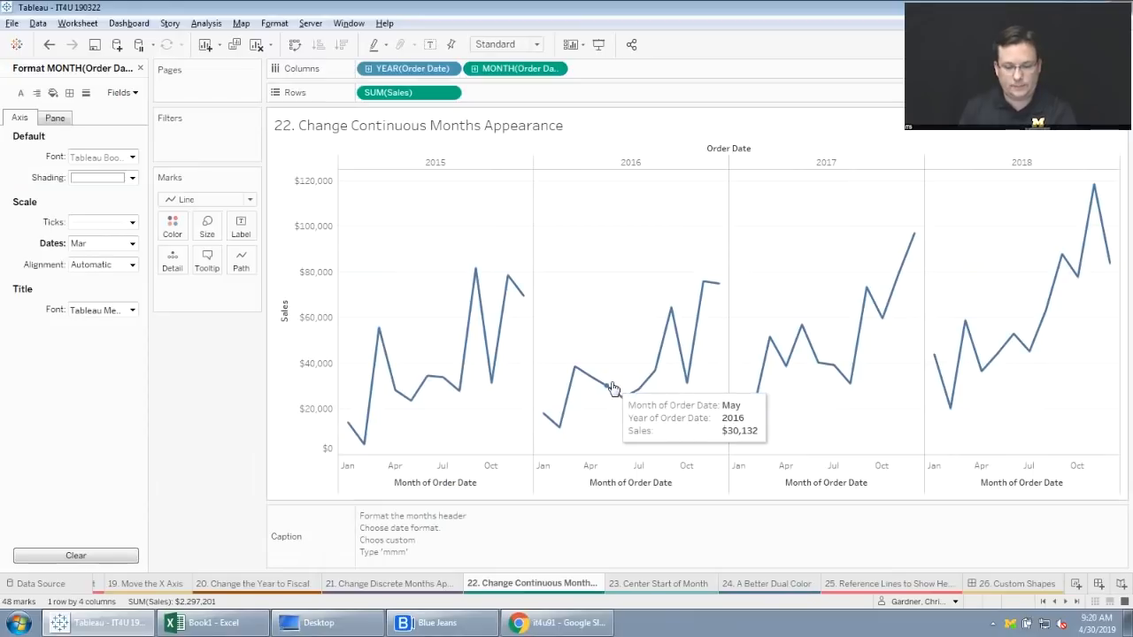
On the "23. Center Start of Month" worksheet, add 15 to the Month of Order Date calculation on Columns.
click(658, 584)
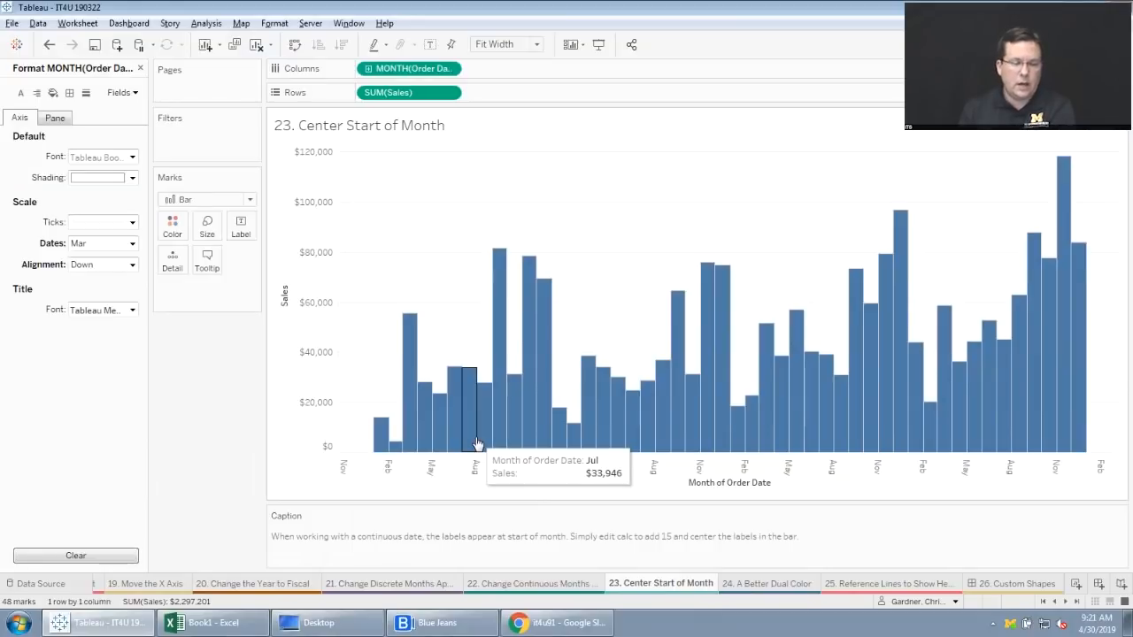
double_click(427, 70)
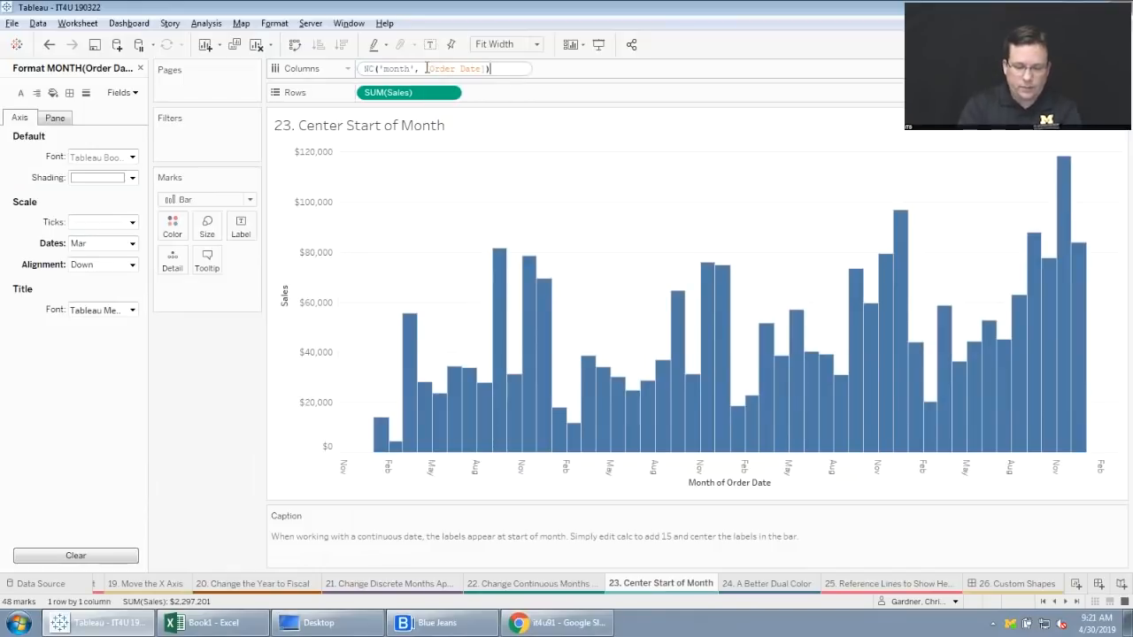
text(+1)
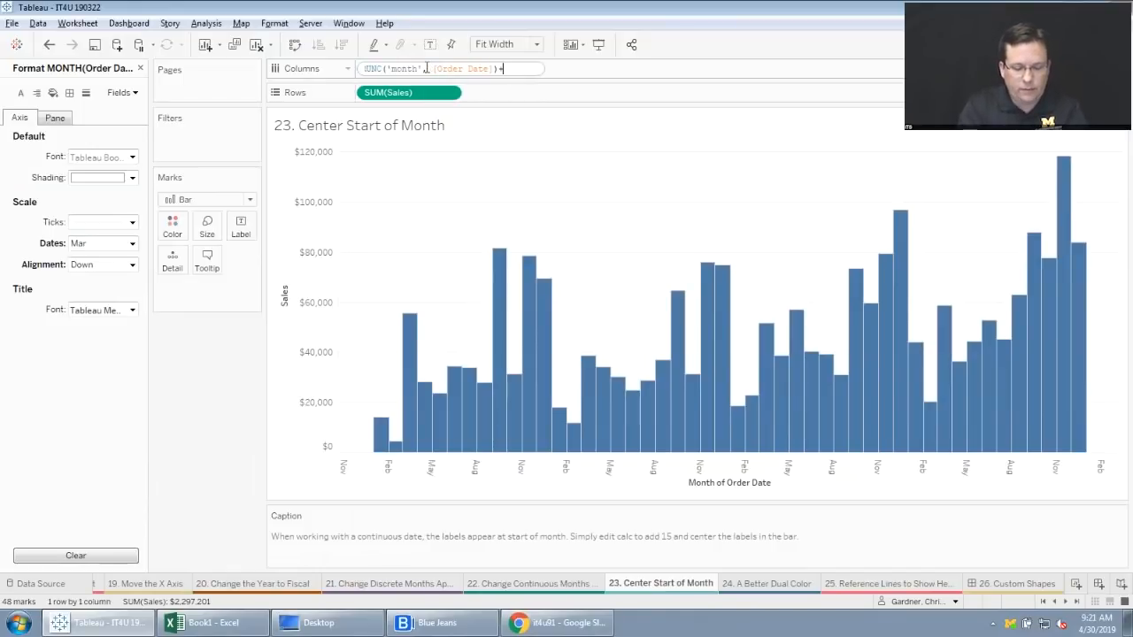
text(5)
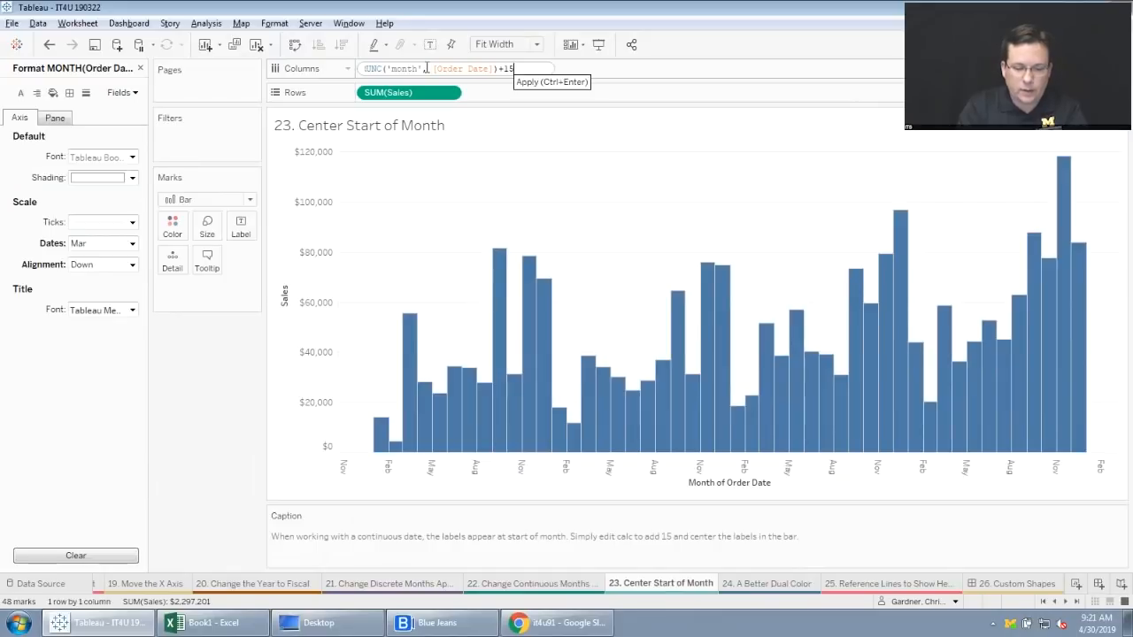
key(Return)
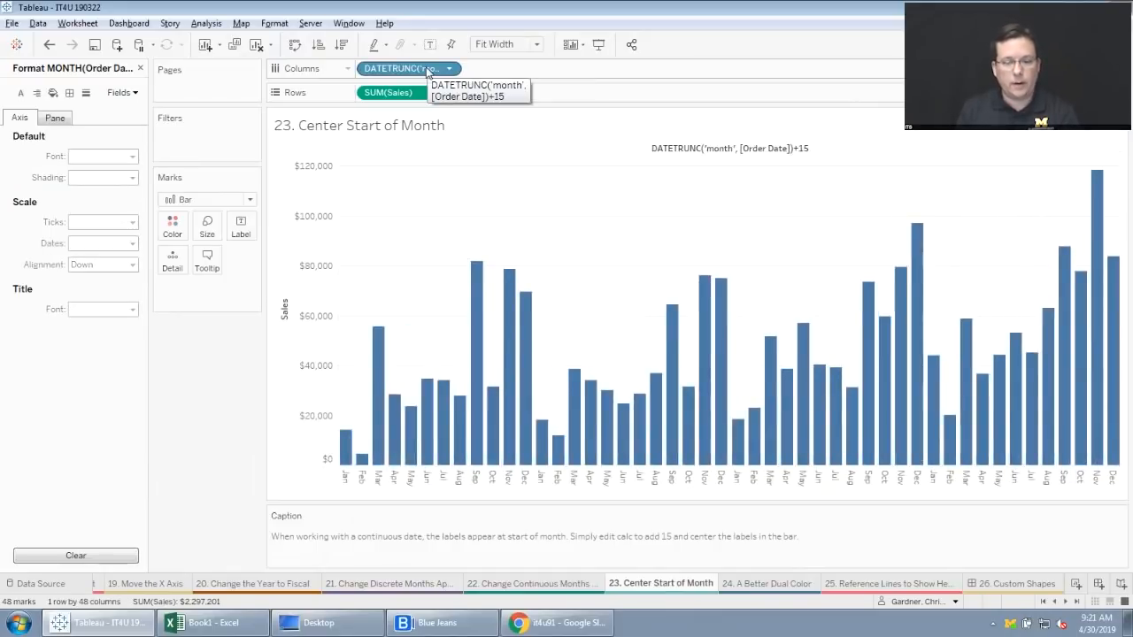
On the "24. A Better Dual Color" worksheet, color the bars by both Category and Ship Mode.
click(780, 585)
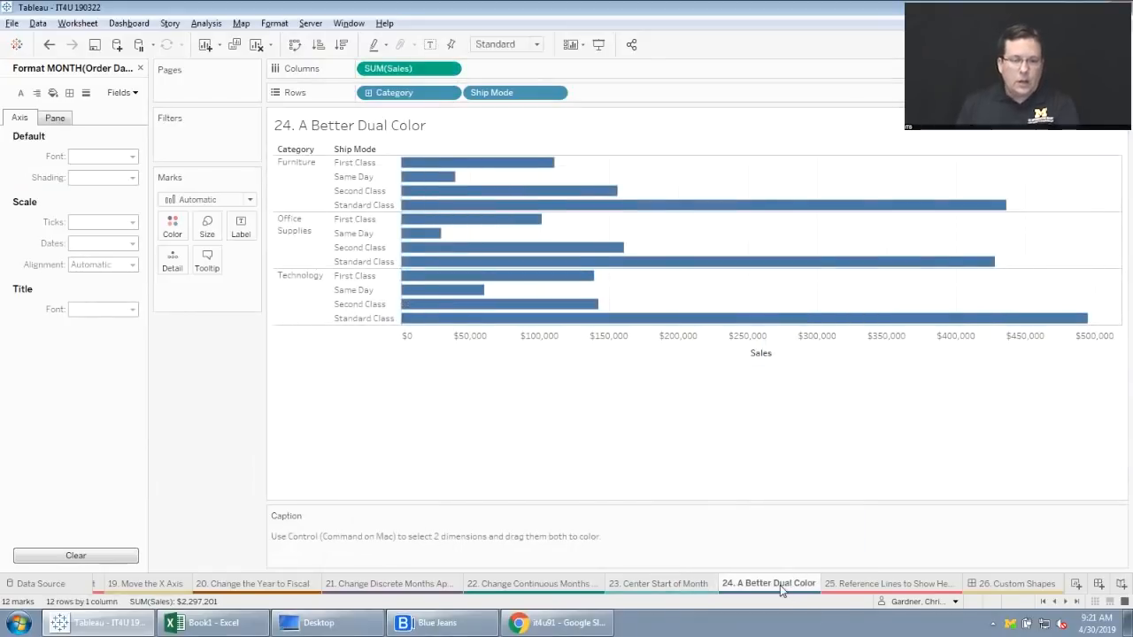
click(139, 68)
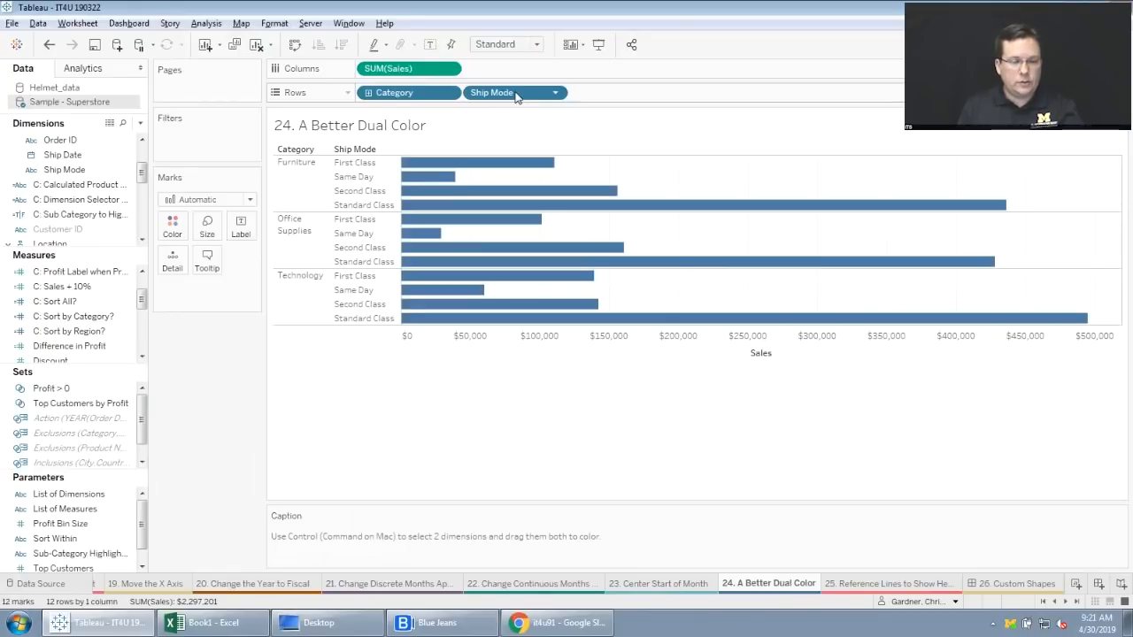
drag(515, 93, 177, 223)
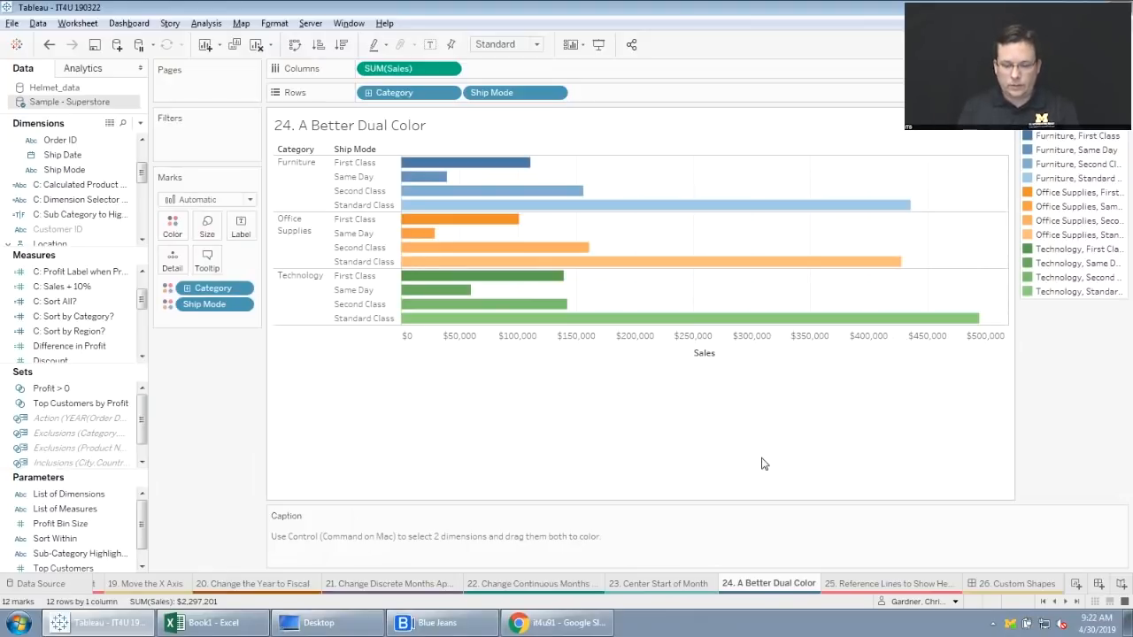
Open the "25. Reference Lines to Show Headers" worksheet.
click(879, 583)
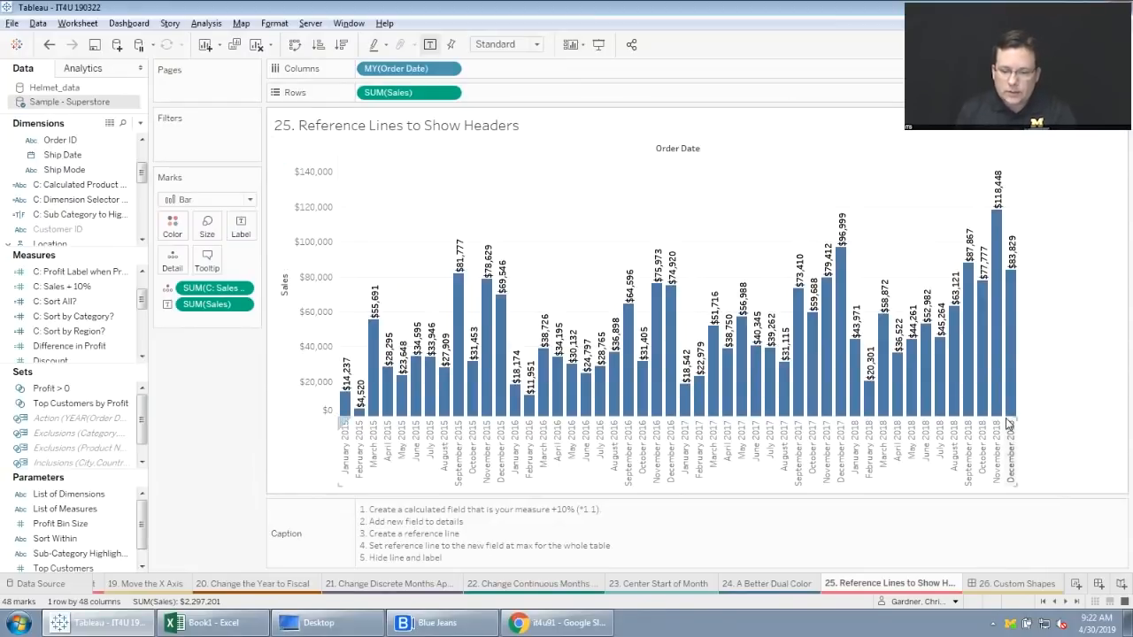
mouse_move(998, 266)
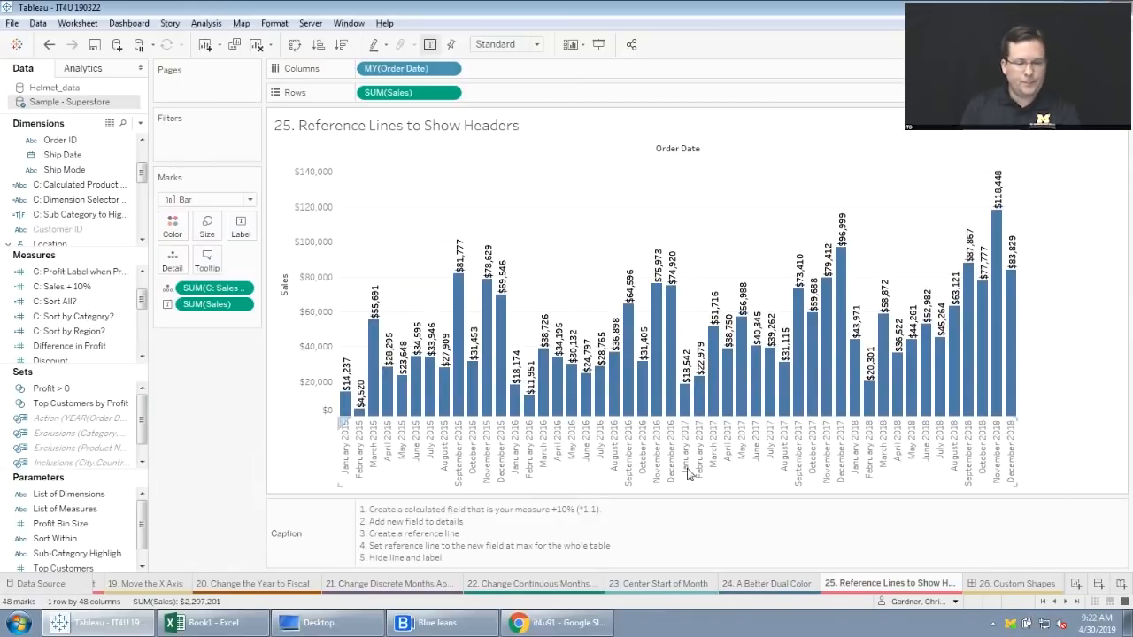
right_click(320, 251)
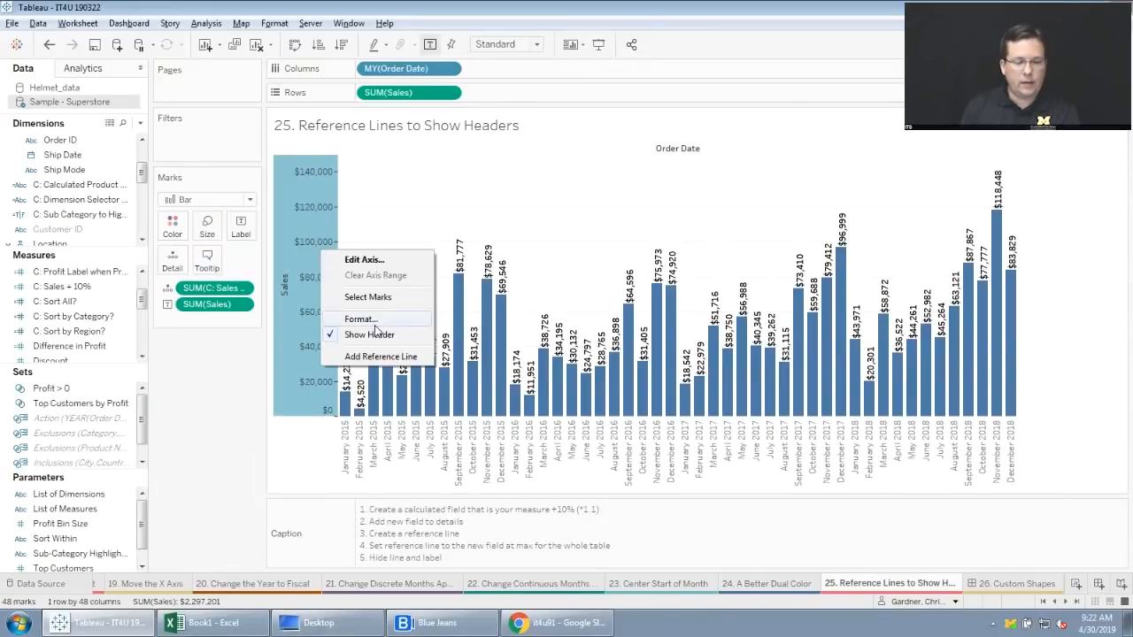
click(381, 355)
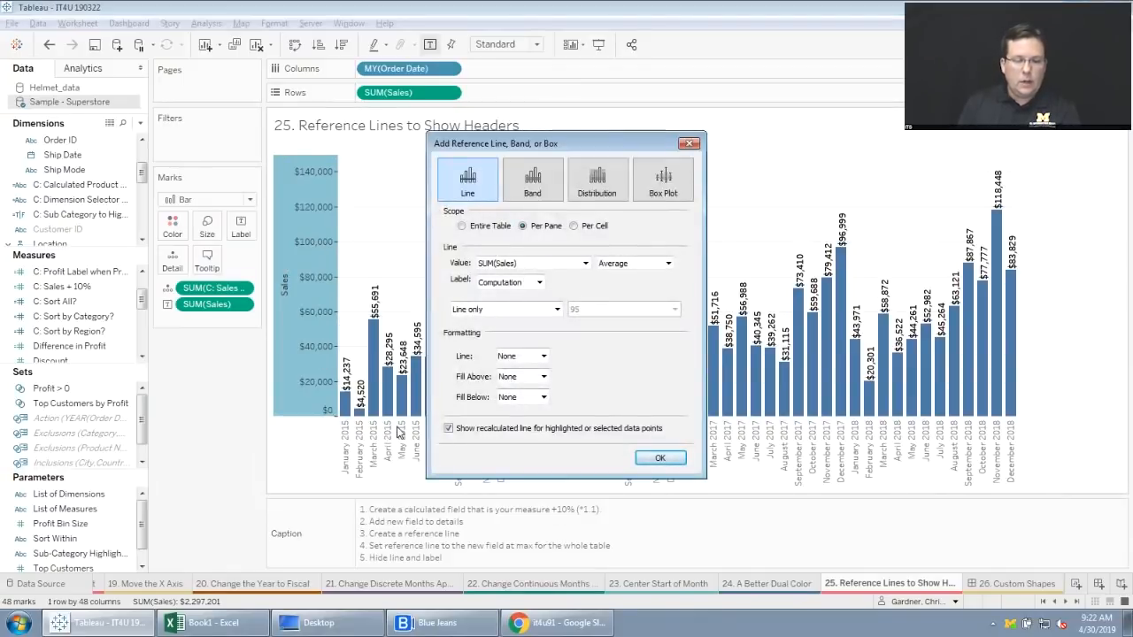
click(690, 143)
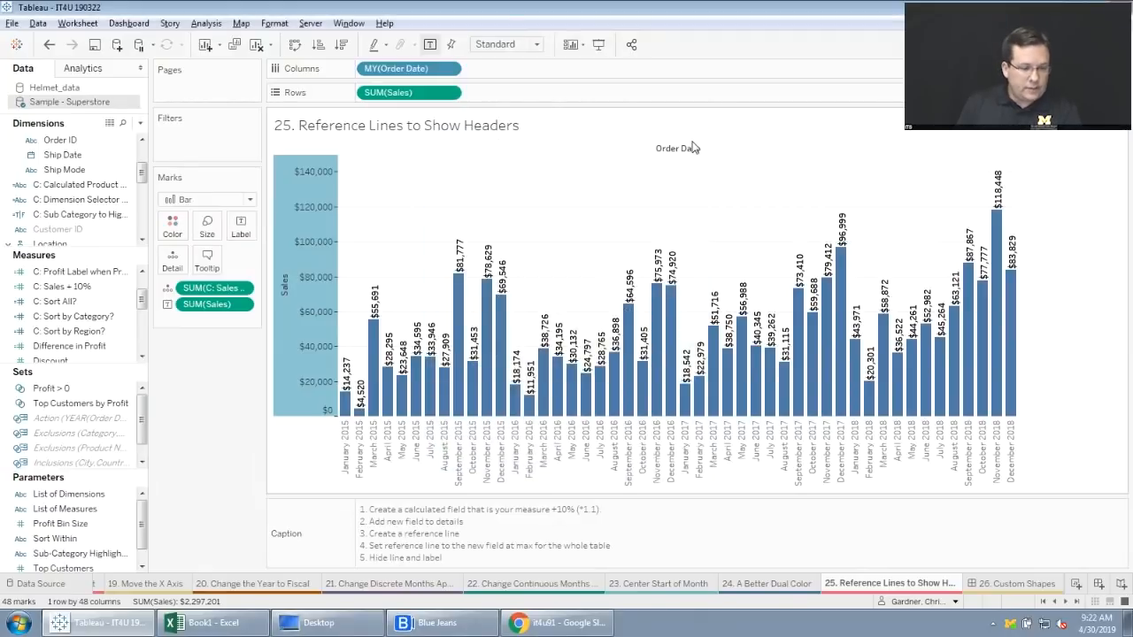
Examine the formula of the "C: Sales + 10%" measure and widen the Marks card to show its full name.
right_click(96, 290)
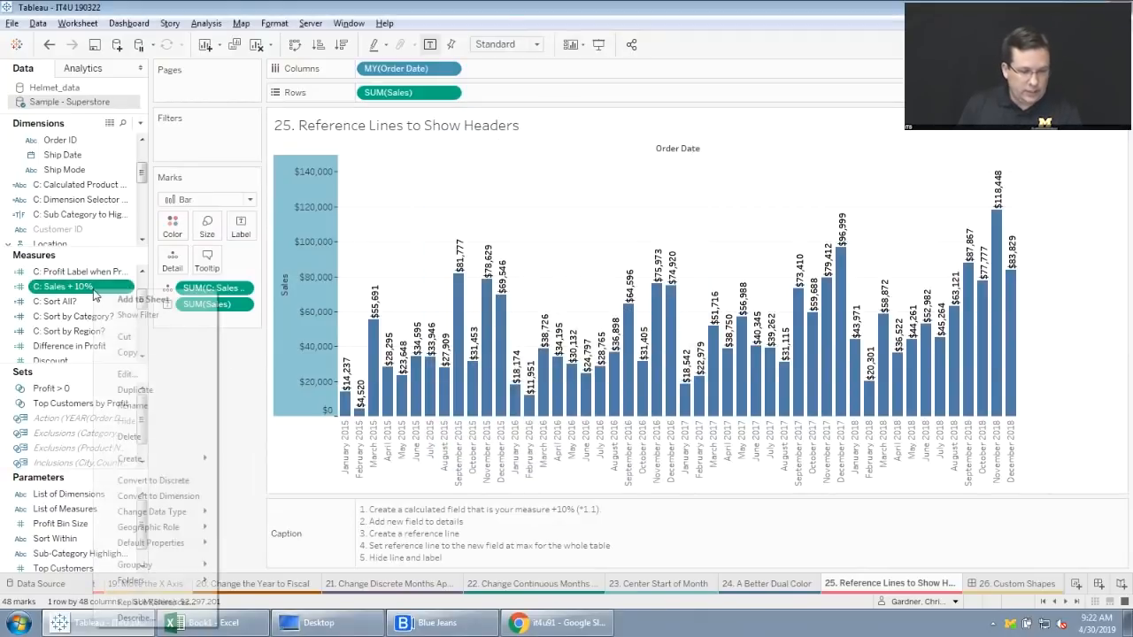
click(124, 381)
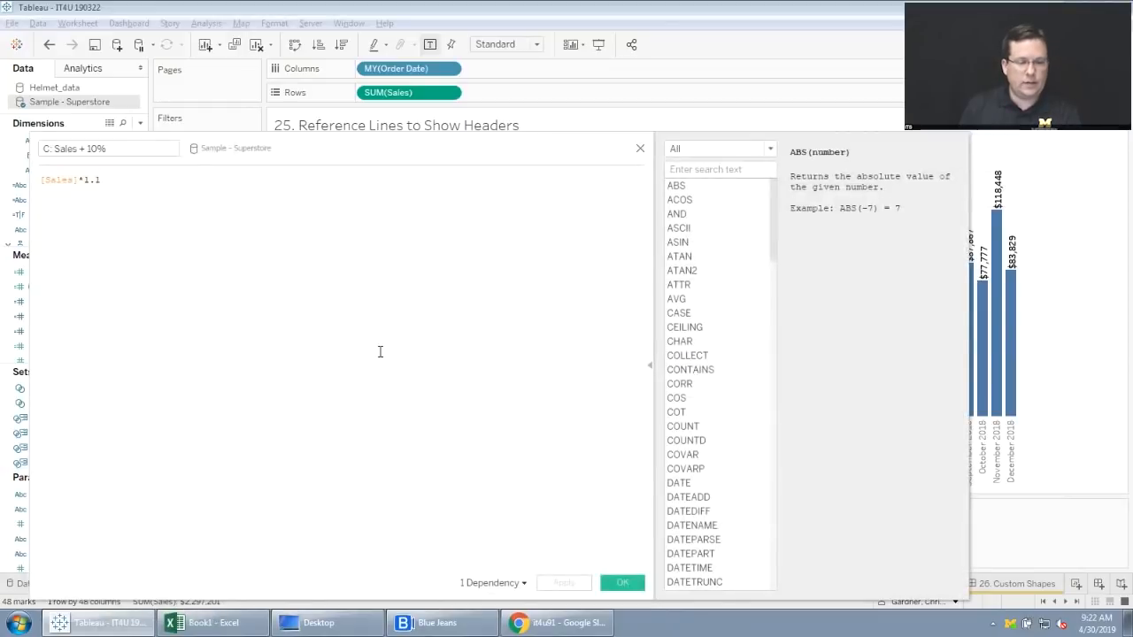
drag(321, 152, 625, 273)
click(412, 297)
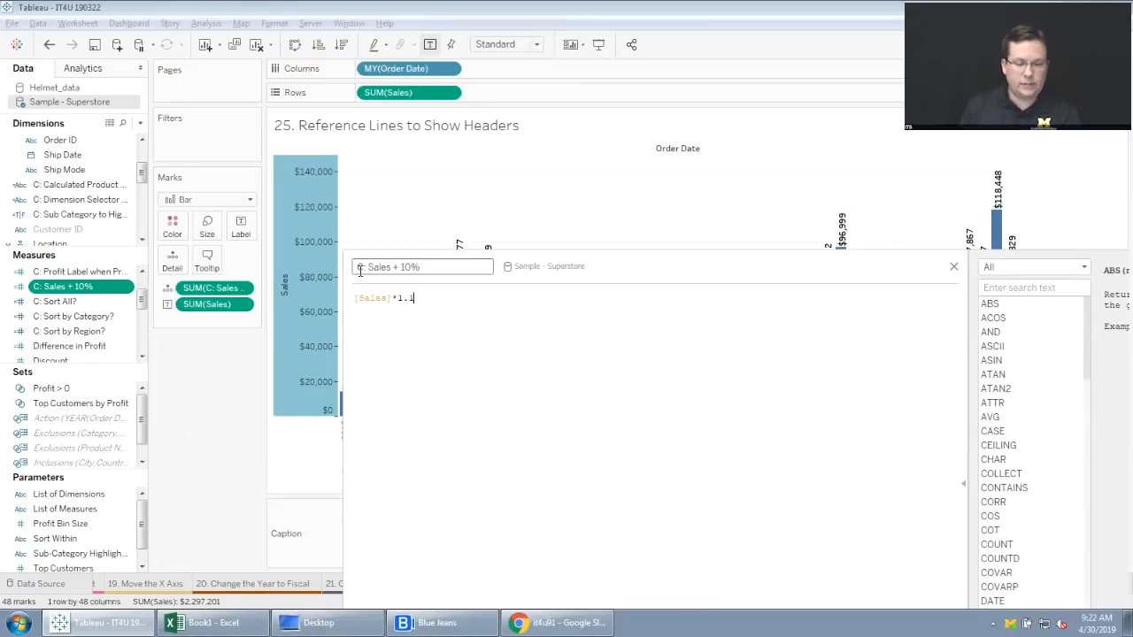
click(953, 267)
drag(262, 290, 311, 281)
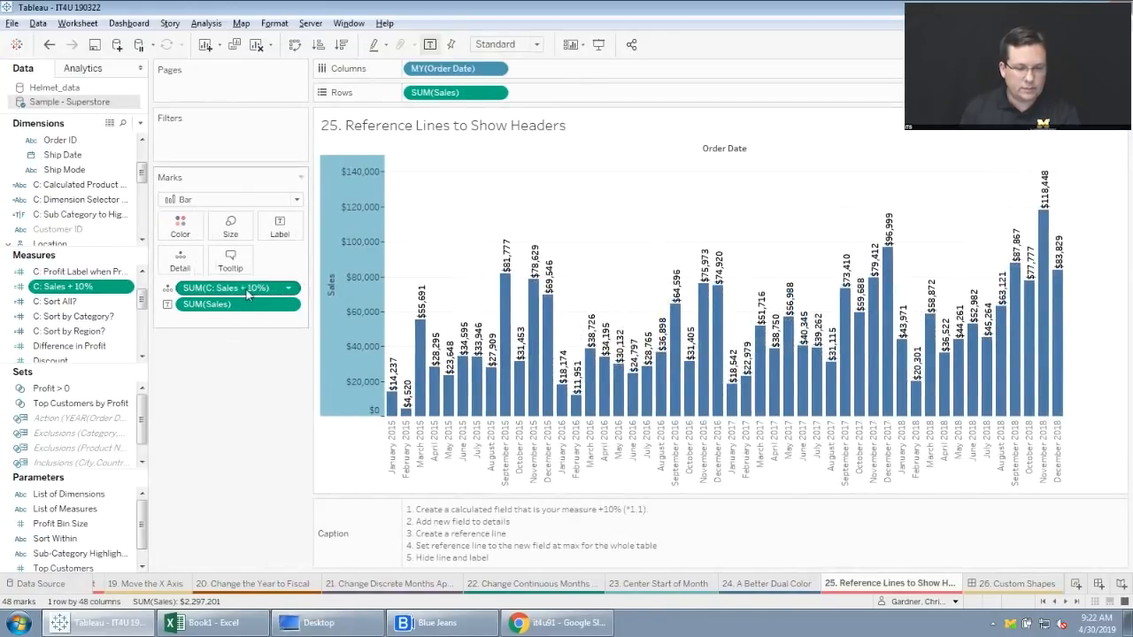
Start a reference line on the Sales axis with scope Per Cell and the Sum of SUM(C: Sales + 10%) as its value.
right_click(361, 243)
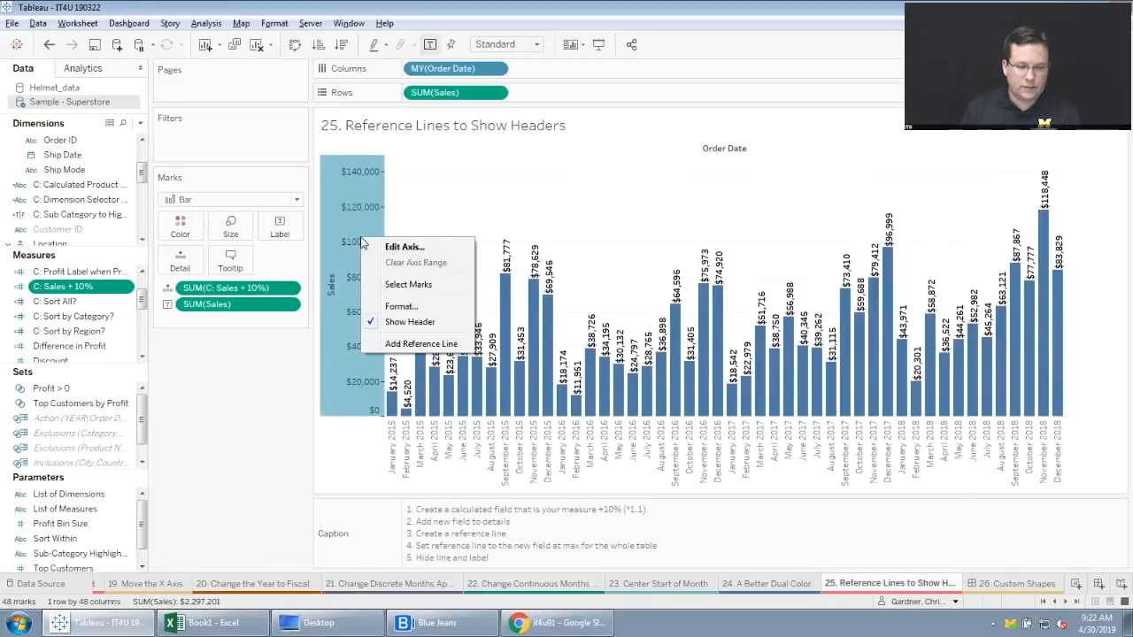
click(408, 343)
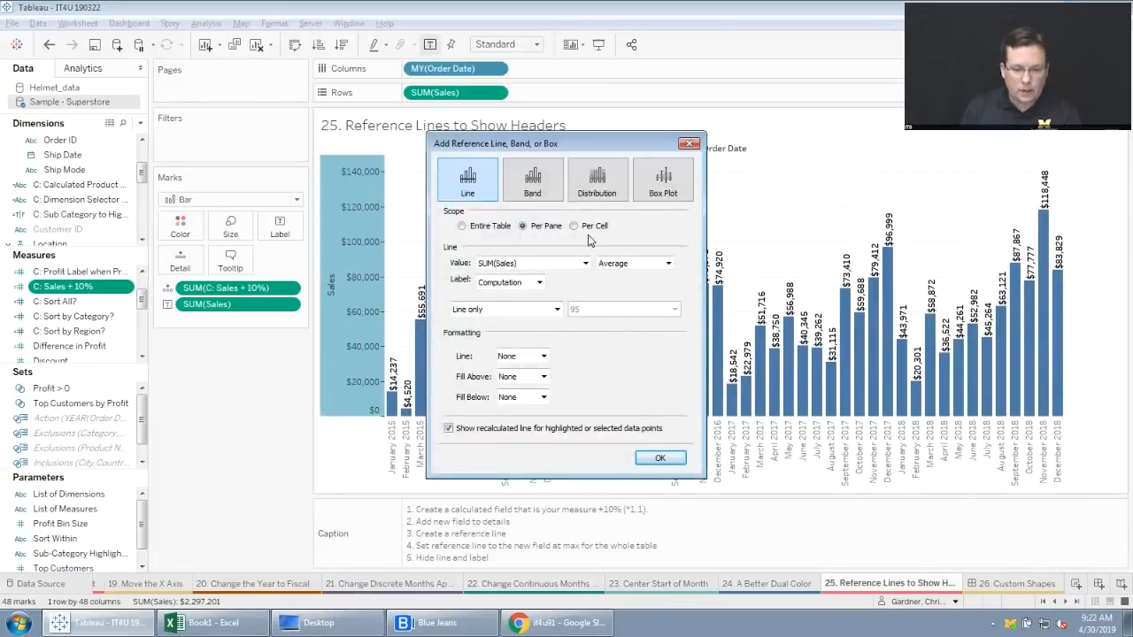
click(462, 227)
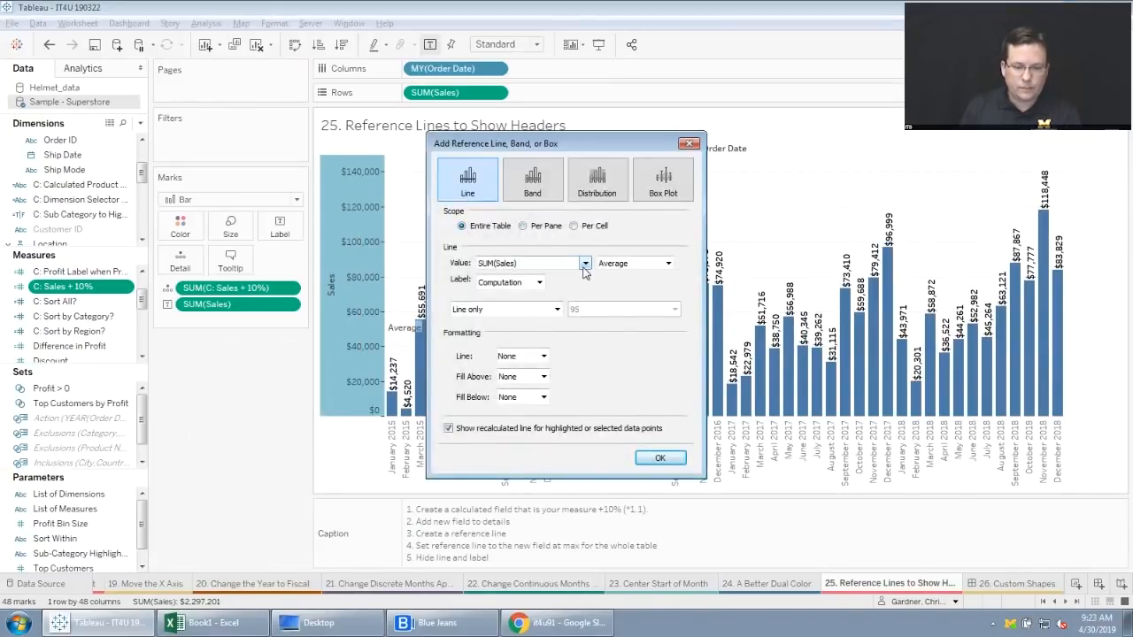
drag(584, 152, 662, 156)
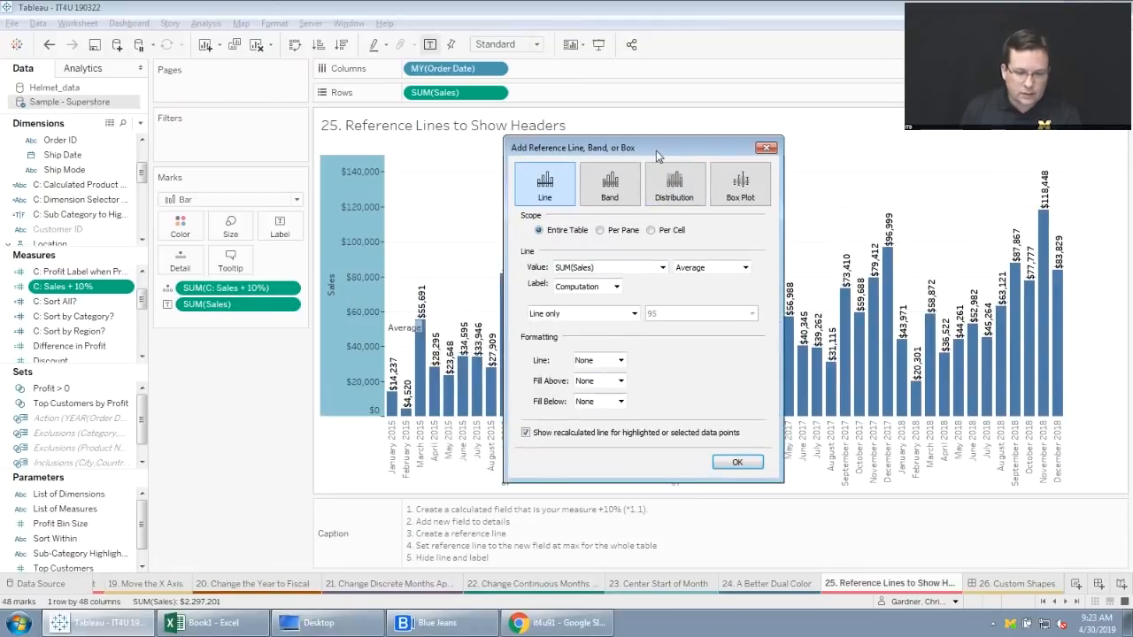
click(662, 268)
click(630, 283)
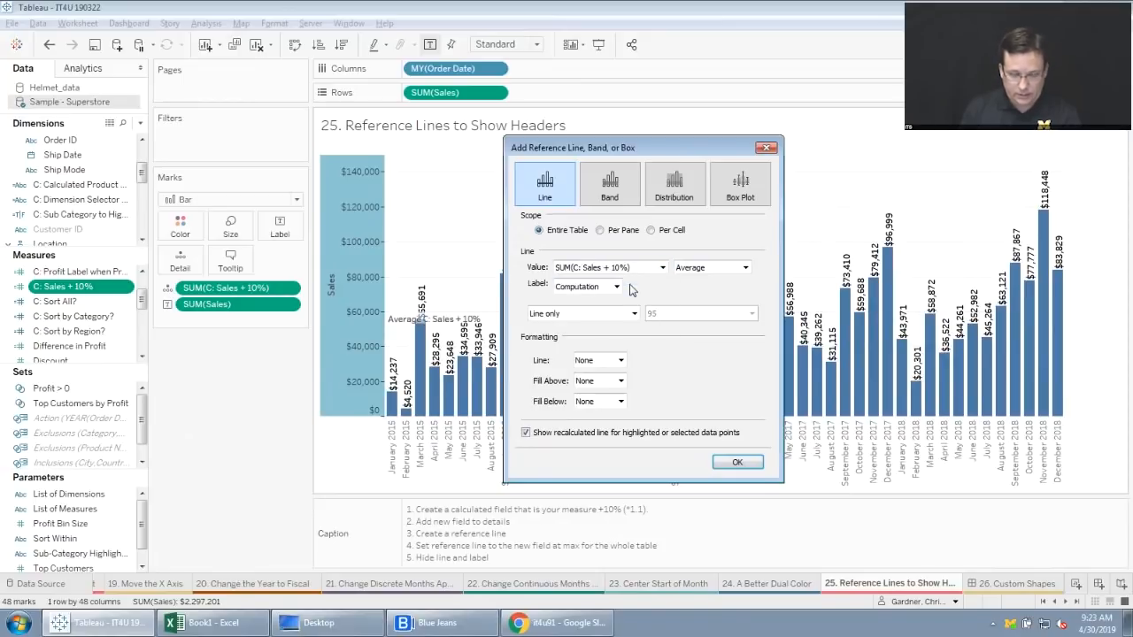
click(744, 267)
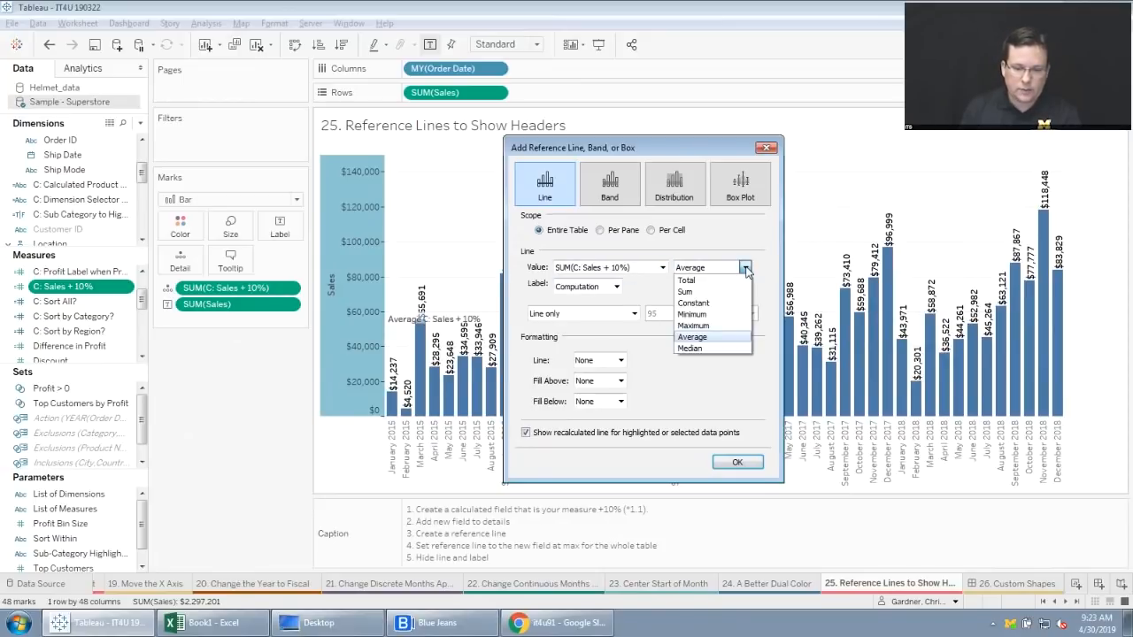
click(686, 291)
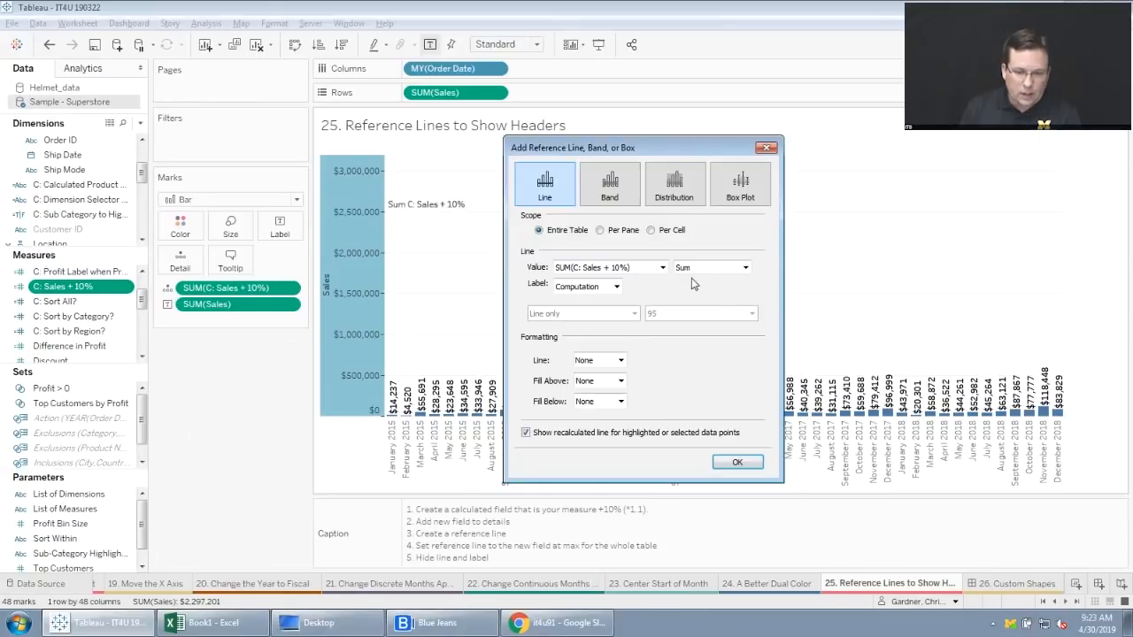
click(745, 267)
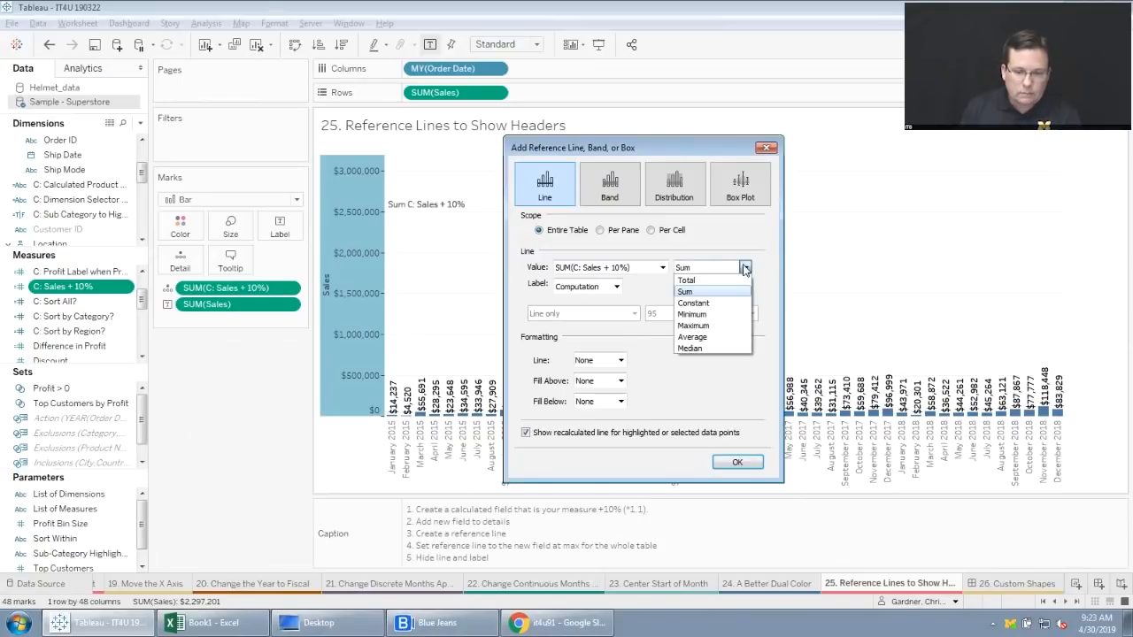
click(745, 268)
click(651, 230)
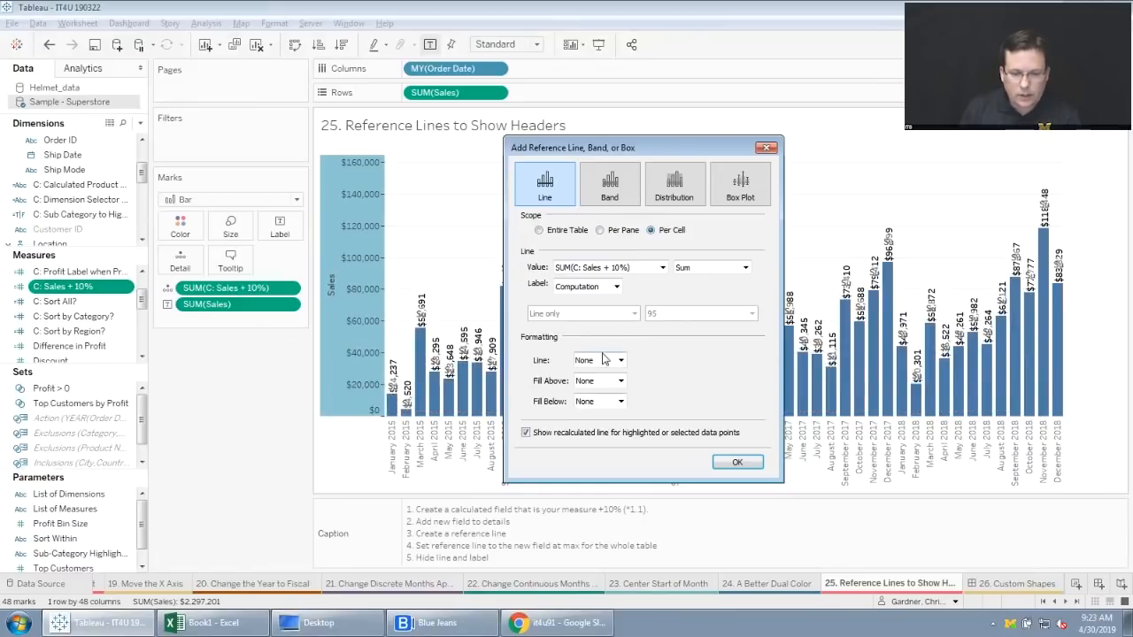
Set the reference line's label and line formatting to None, apply it, and deselect the Sales axis.
click(616, 286)
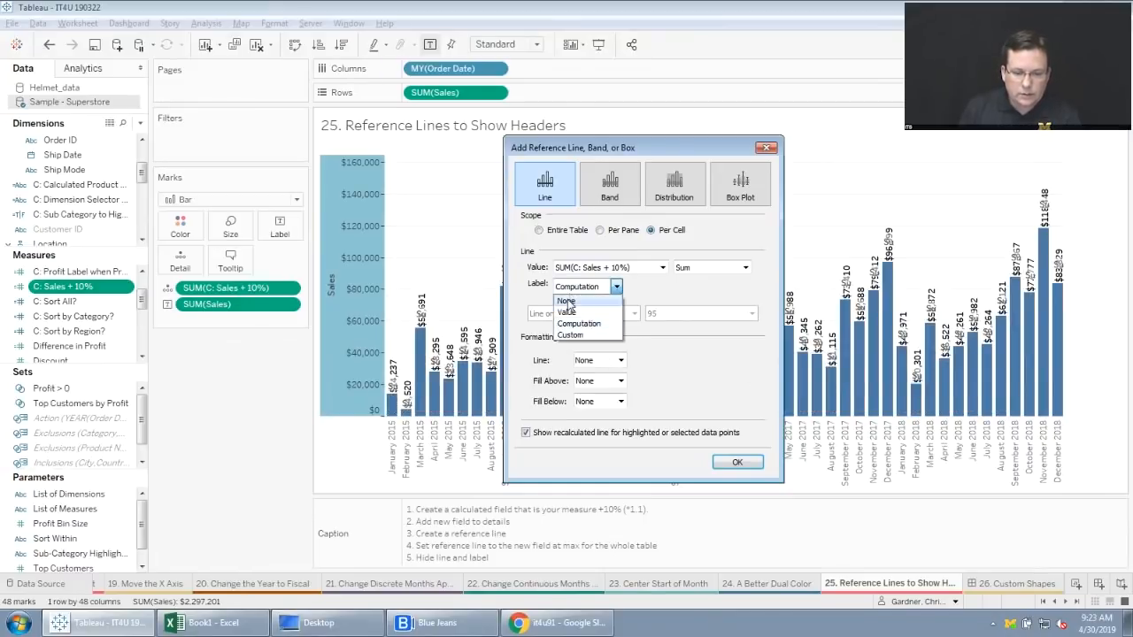
click(566, 302)
click(618, 361)
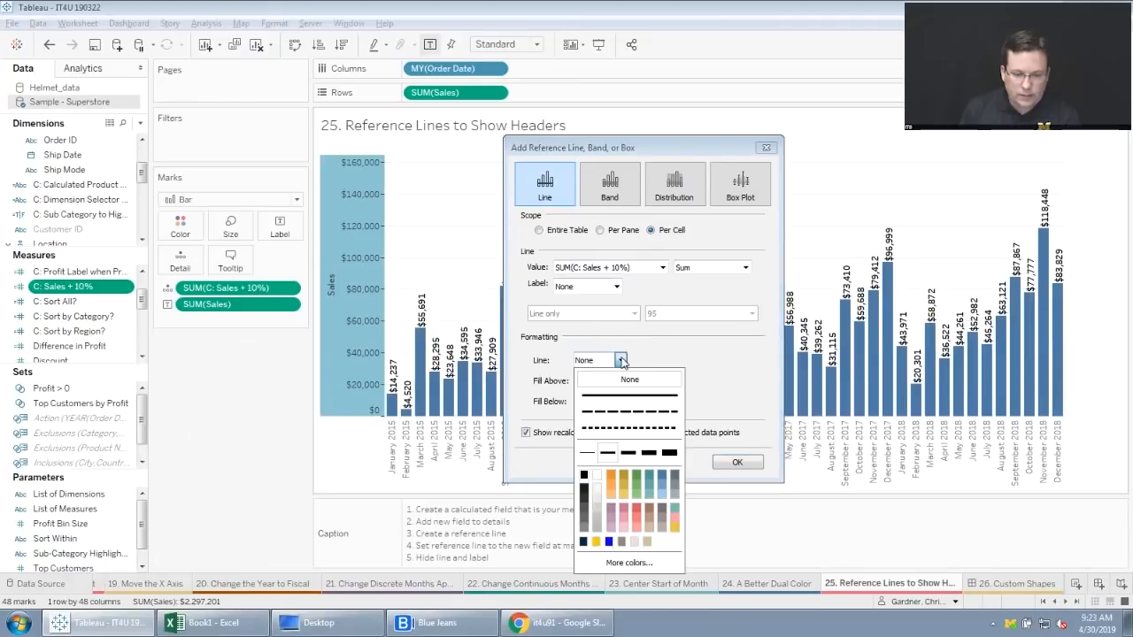
click(616, 396)
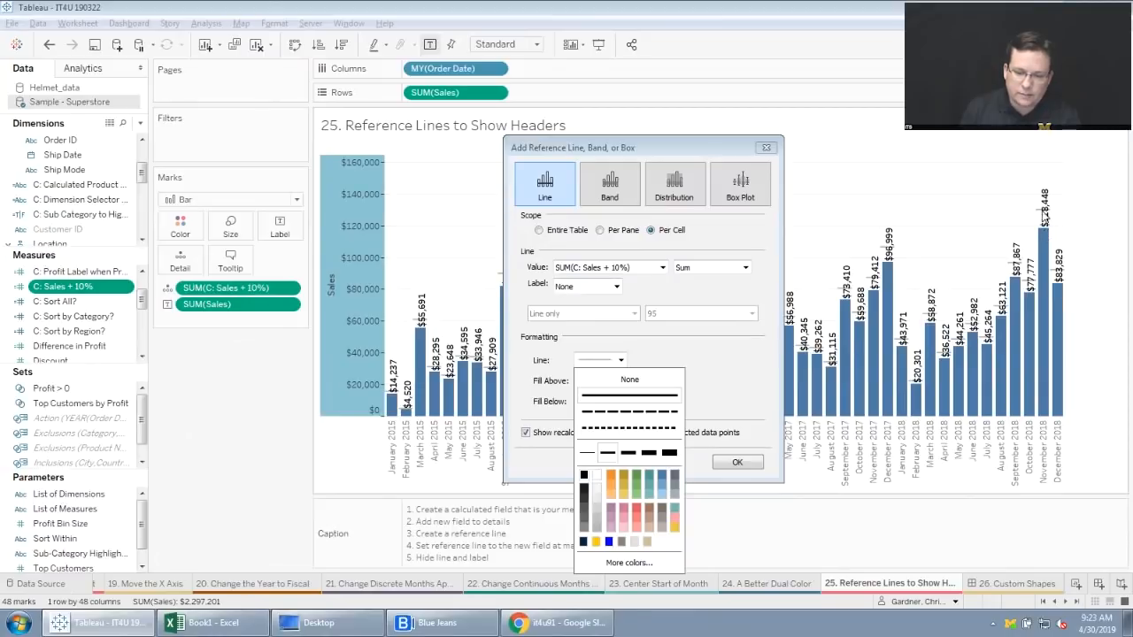
click(653, 380)
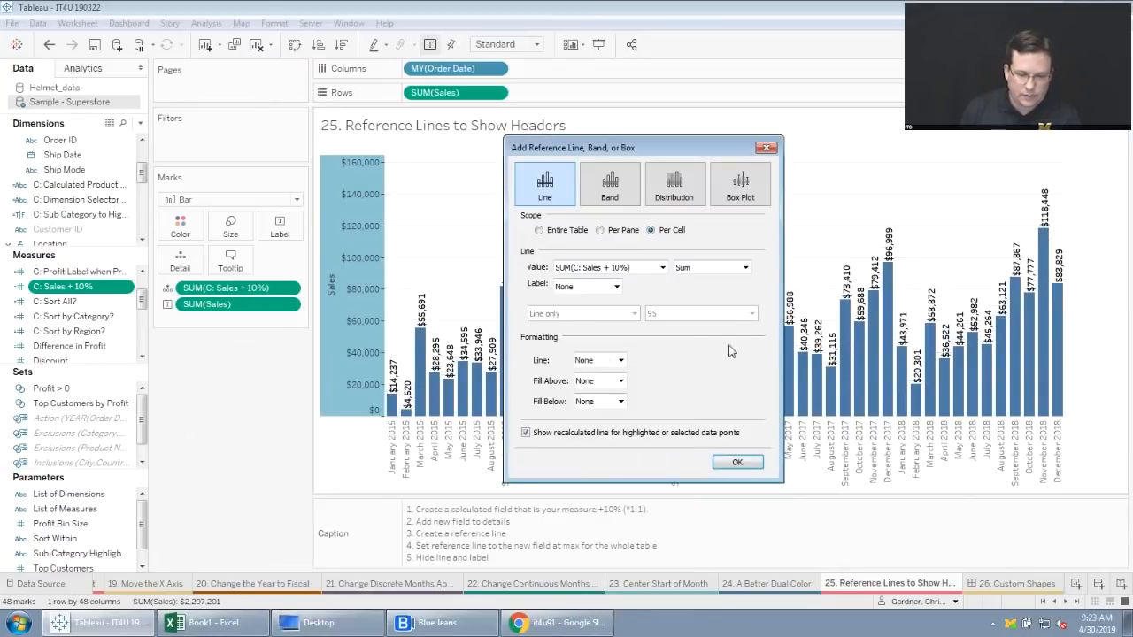
click(735, 463)
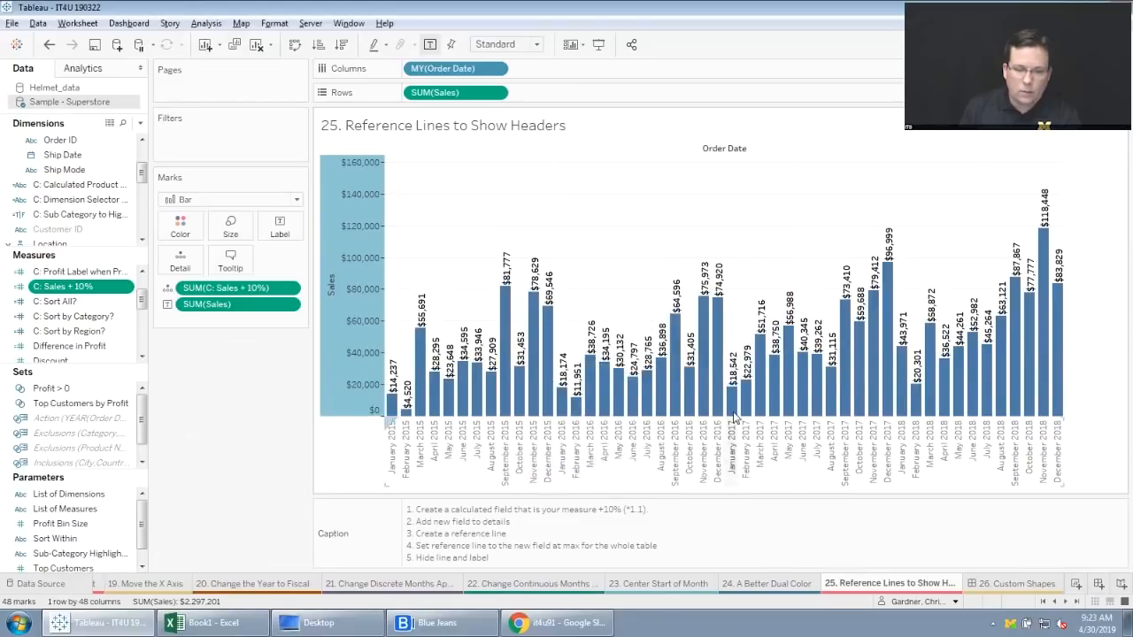
click(345, 247)
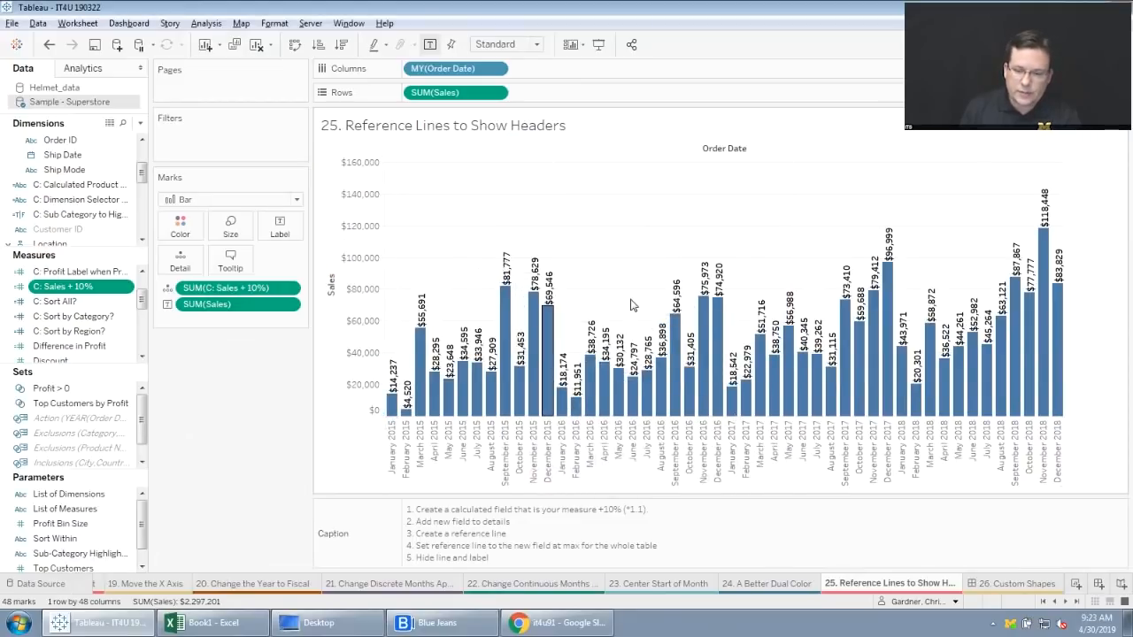
Examine the range settings of the Sales axis without changing them, and deselect the axis.
mouse_move(1044, 216)
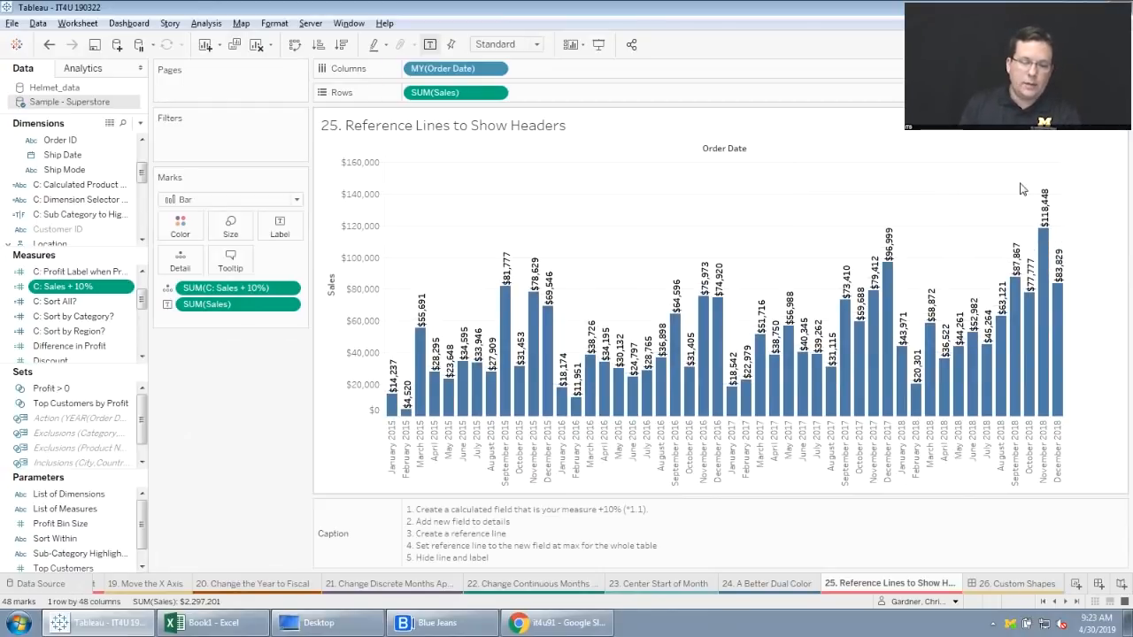
right_click(358, 224)
click(389, 234)
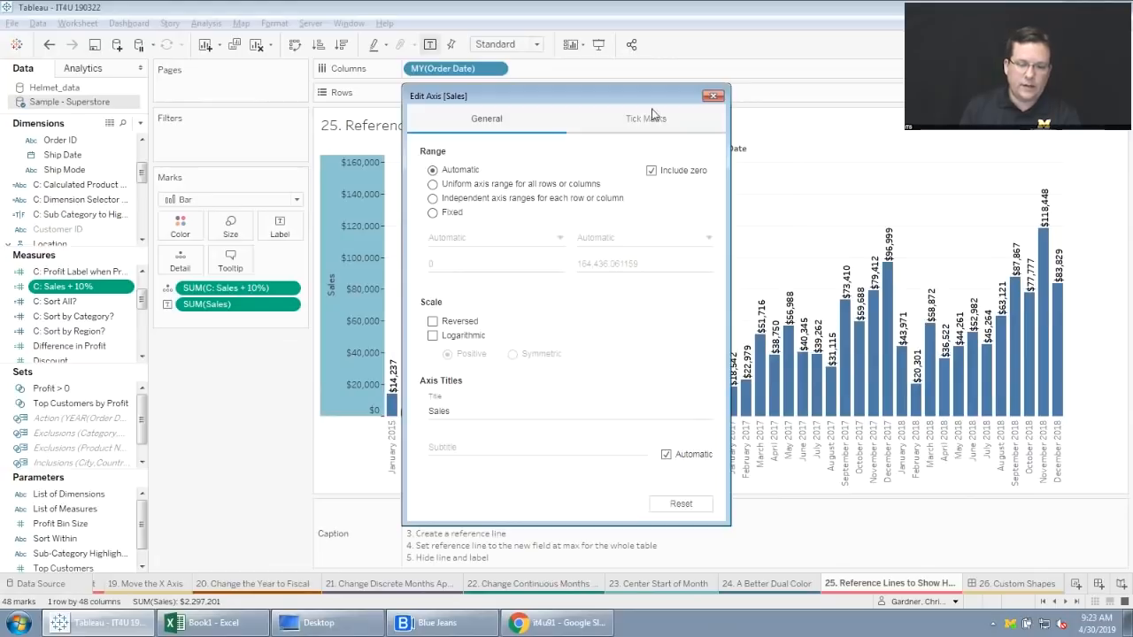
drag(652, 99, 576, 115)
click(631, 113)
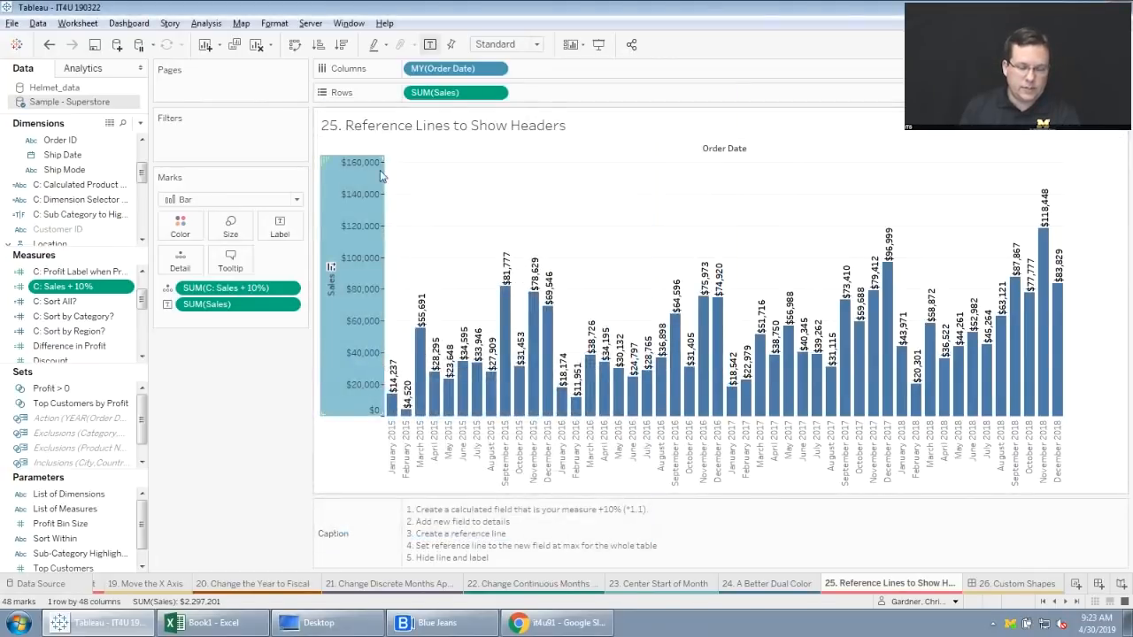
mouse_move(349, 172)
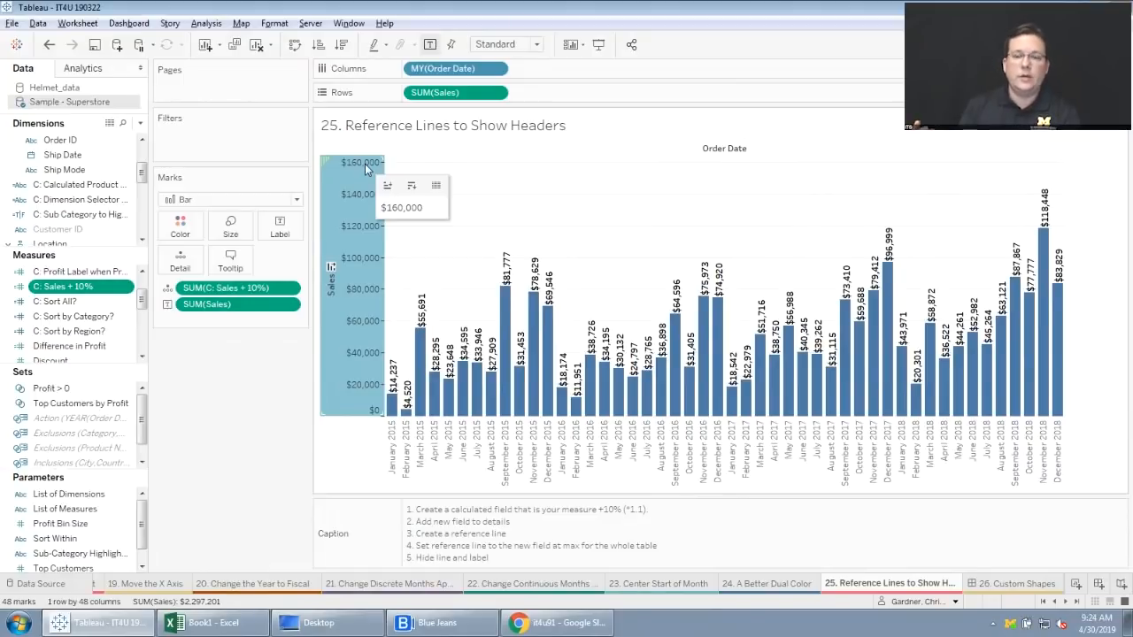
right_click(354, 245)
click(344, 240)
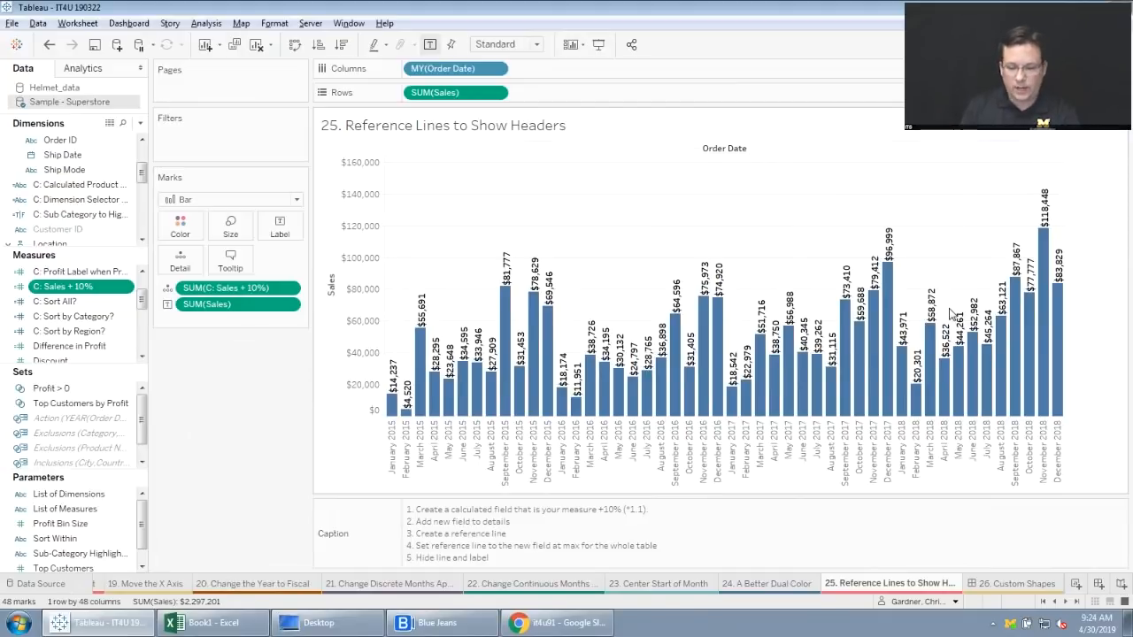
From the "26. Custom Shapes" dashboard, open the repository location to find the folder for custom shape PNG files.
click(1018, 585)
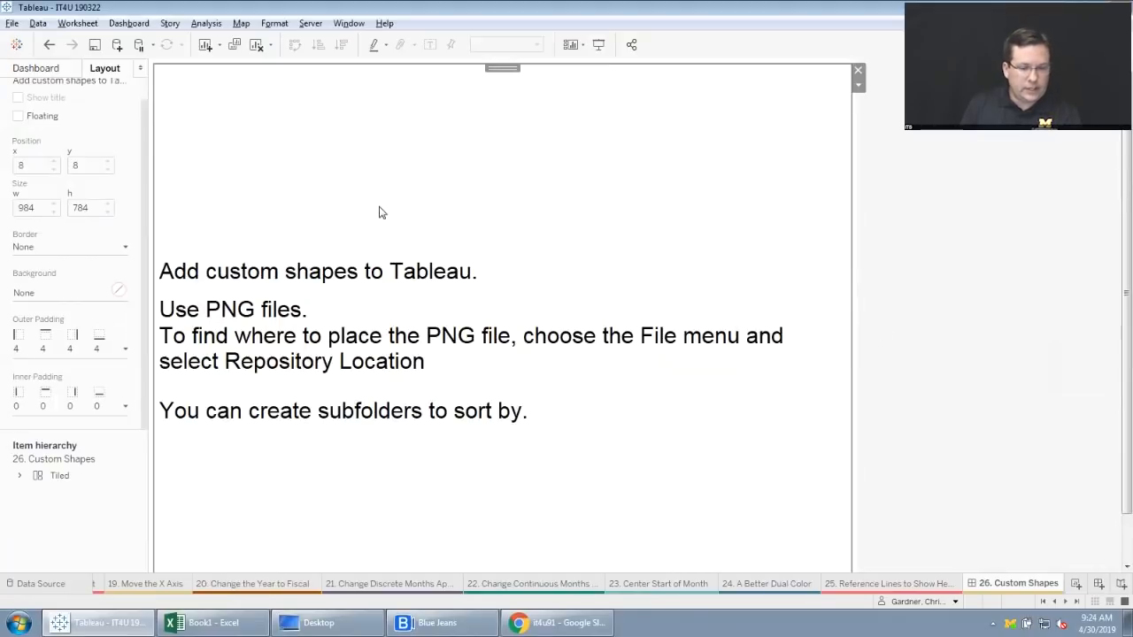
click(13, 24)
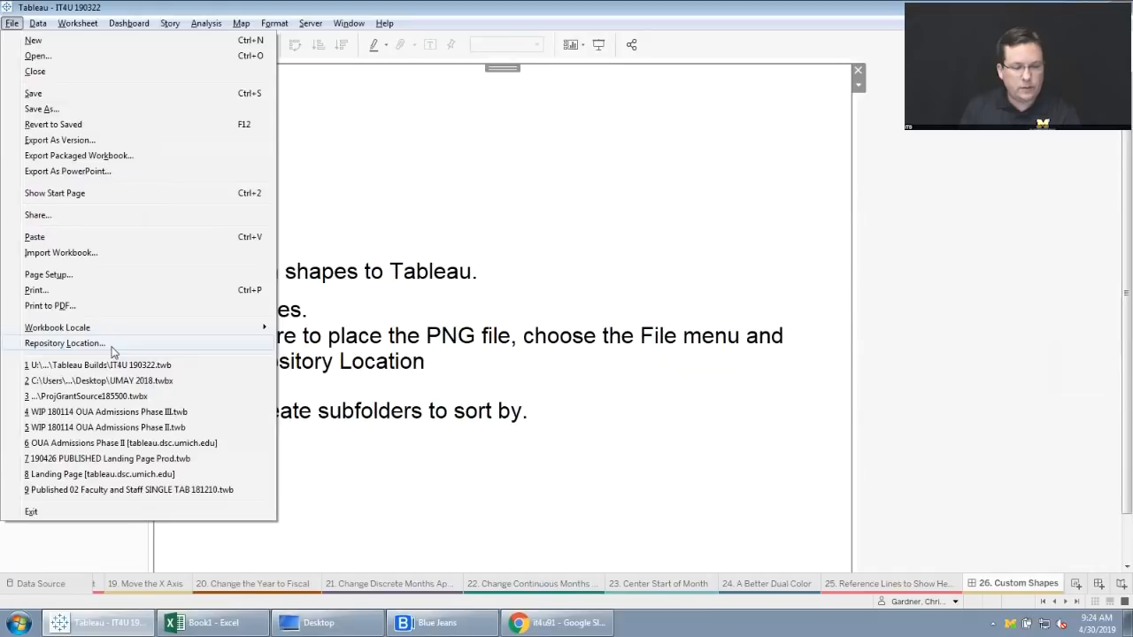
click(64, 343)
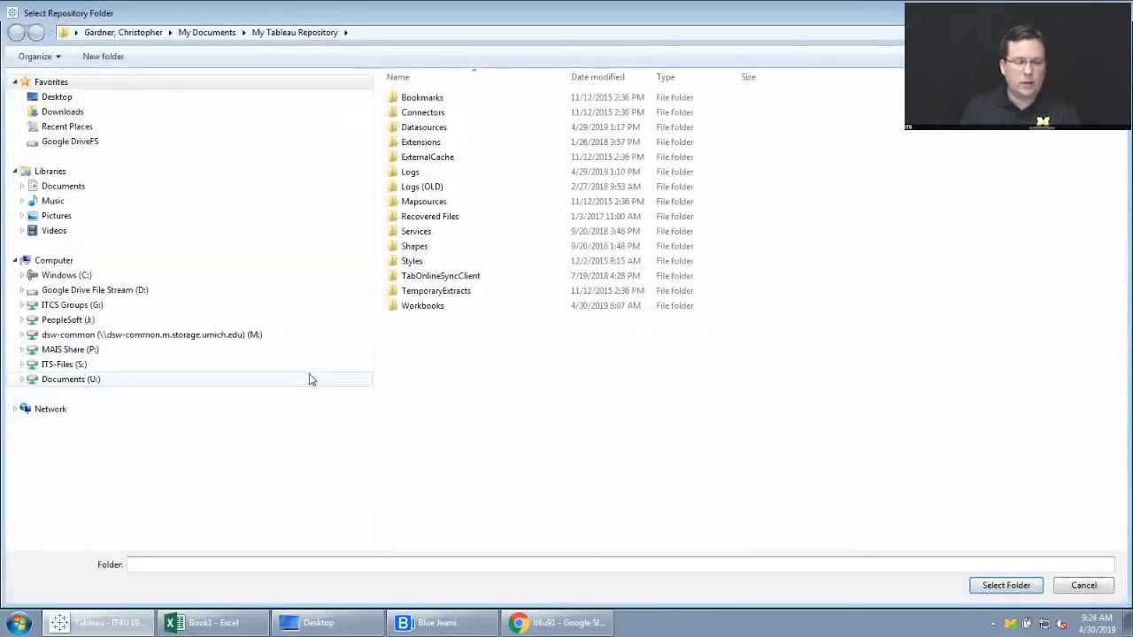
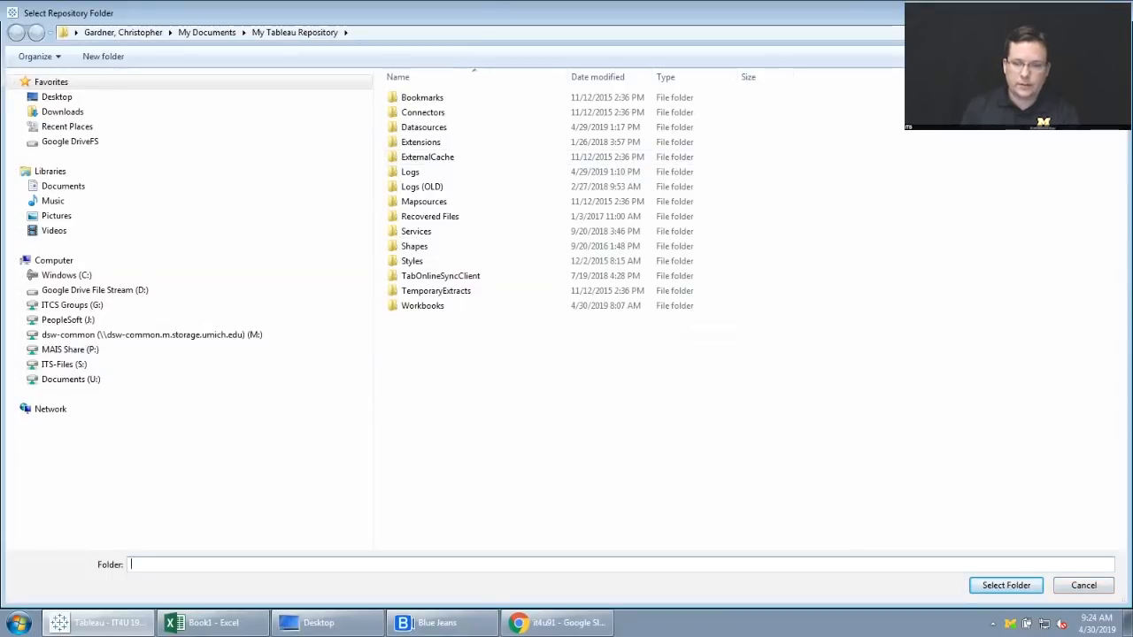
Close the repository folder browser without changing the location, and open the "27. Creating an i-Icon" sheet.
click(1112, 10)
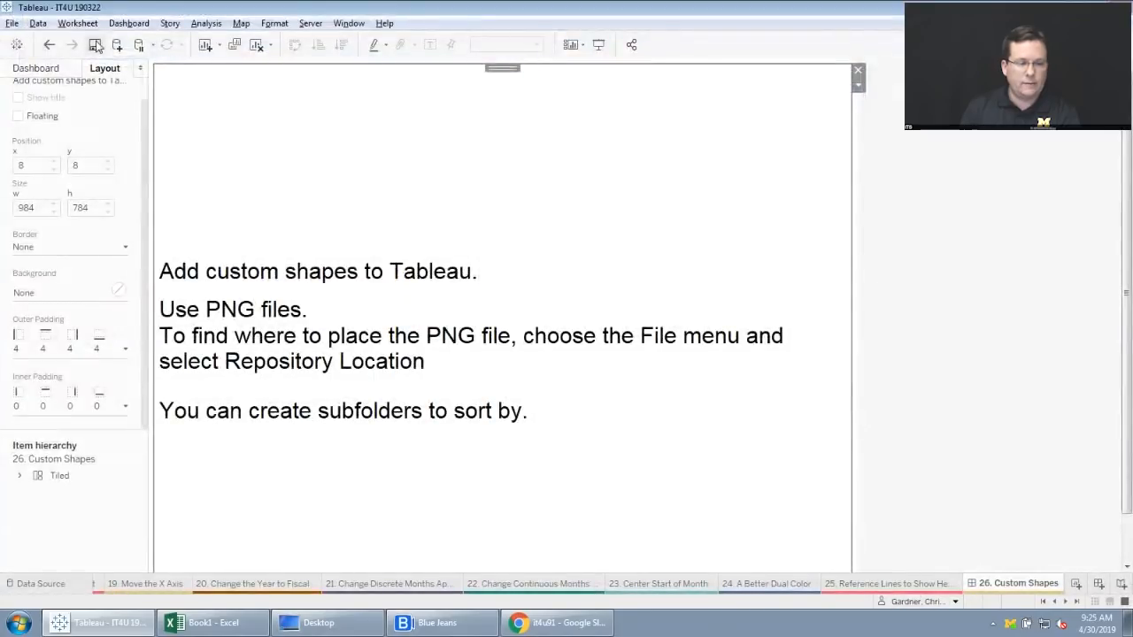
click(13, 25)
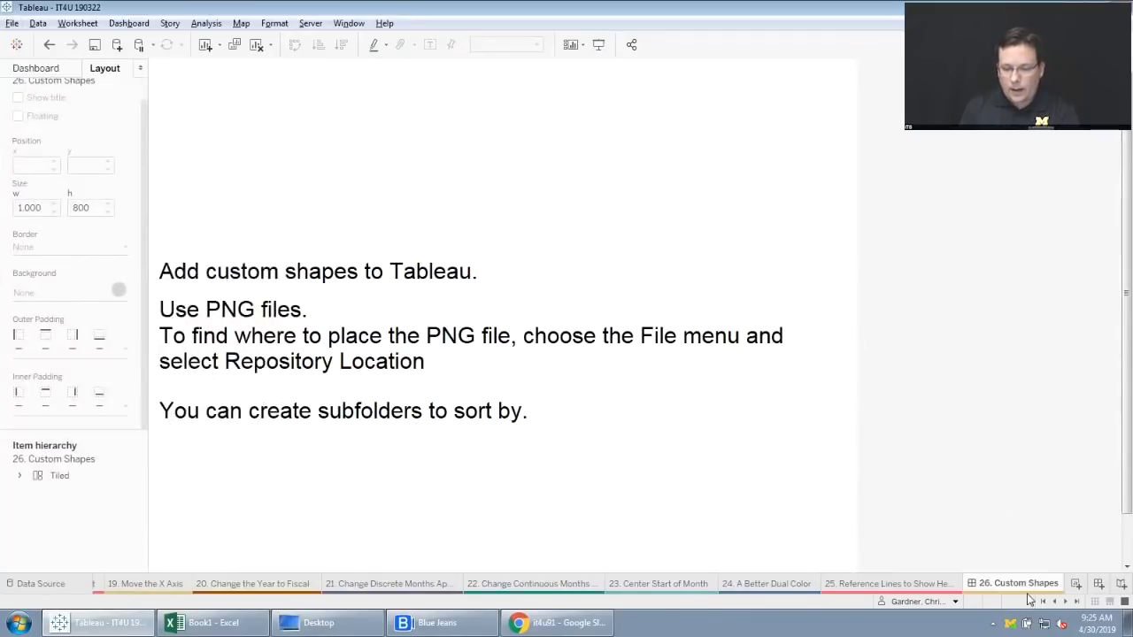
click(1065, 601)
click(1066, 600)
click(1068, 601)
click(1068, 601)
click(1067, 601)
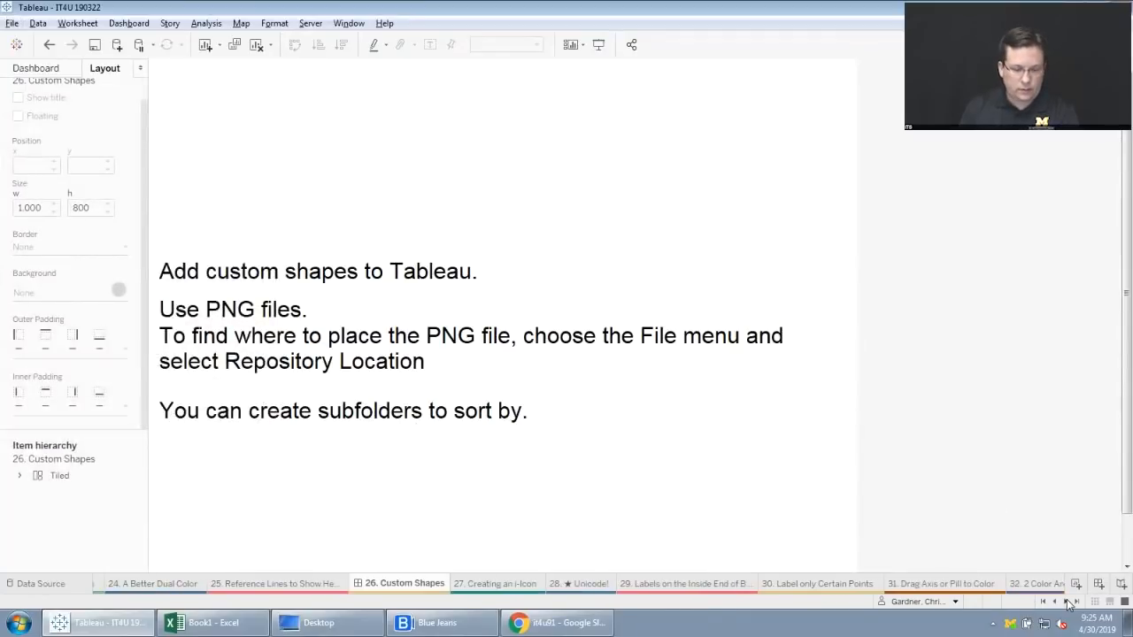
click(1068, 601)
click(1068, 602)
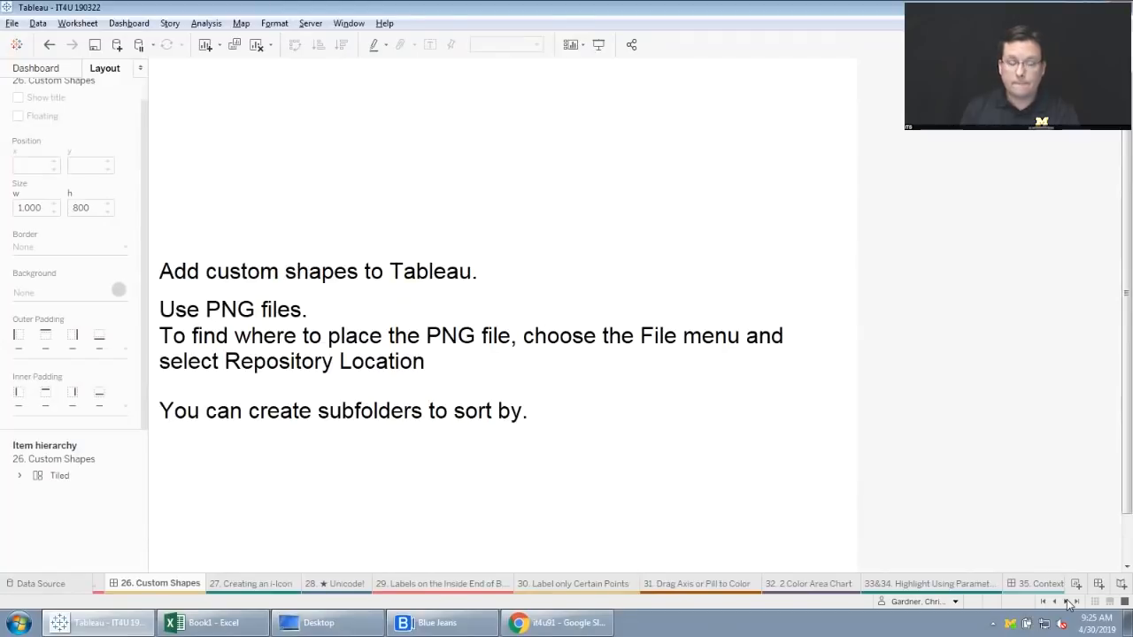
click(257, 584)
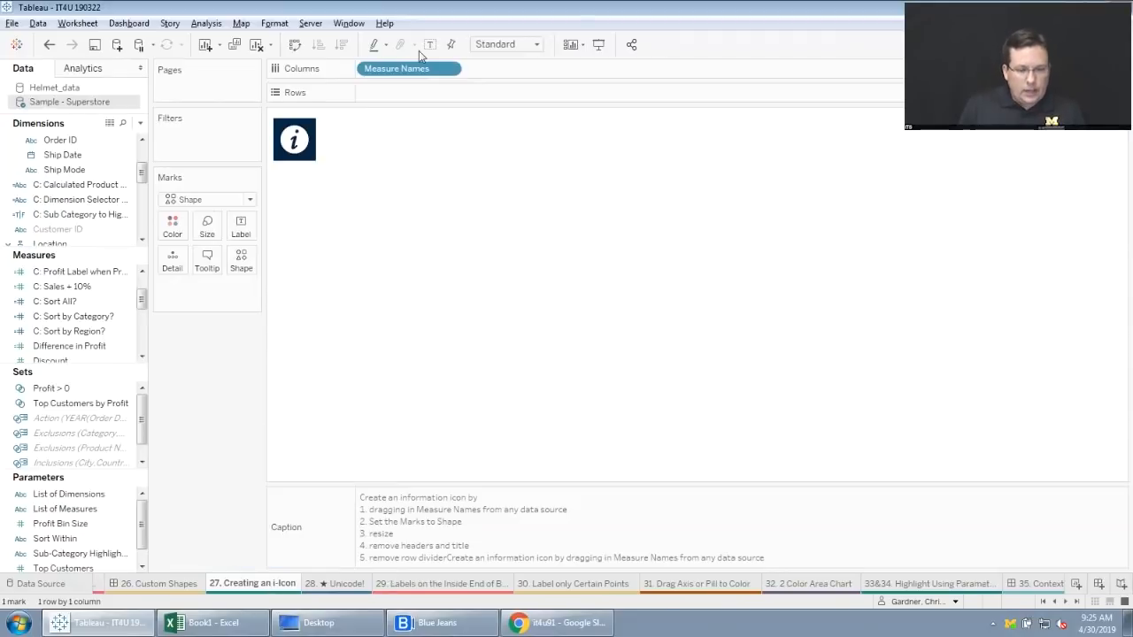
Remove Measure Names from Columns and place it on Columns again from the Sample - Superstore dimensions.
drag(416, 69, 209, 356)
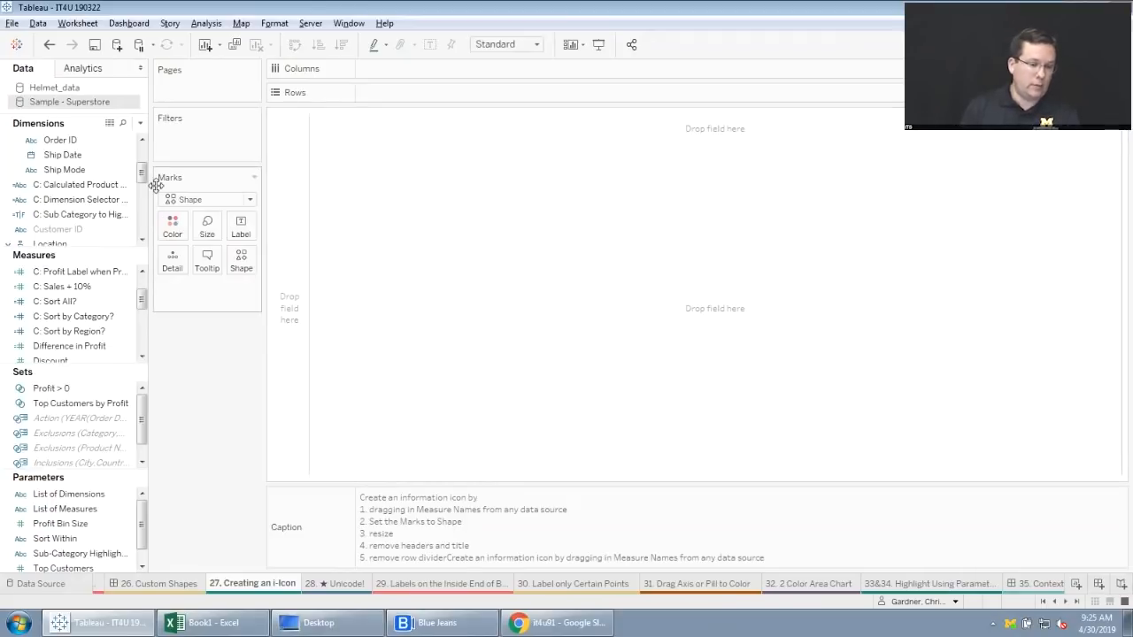
drag(142, 177, 407, 69)
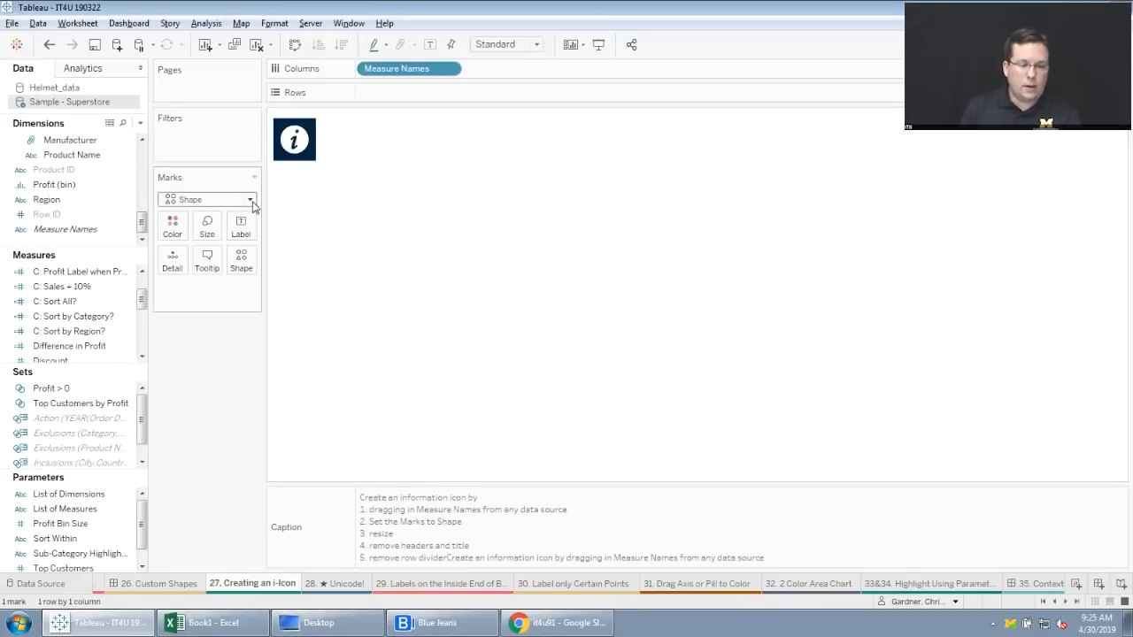
Set the row divider's pane border to None in the sheet's border formatting, and adjust the information icon's mark size.
right_click(343, 151)
right_click(308, 151)
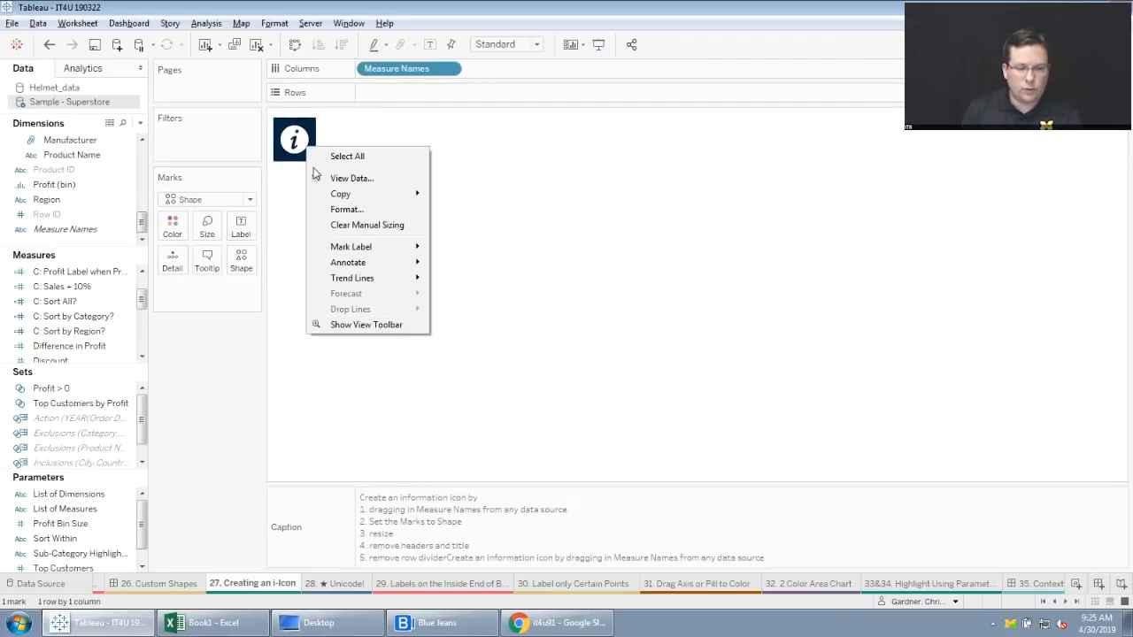
click(358, 218)
click(69, 92)
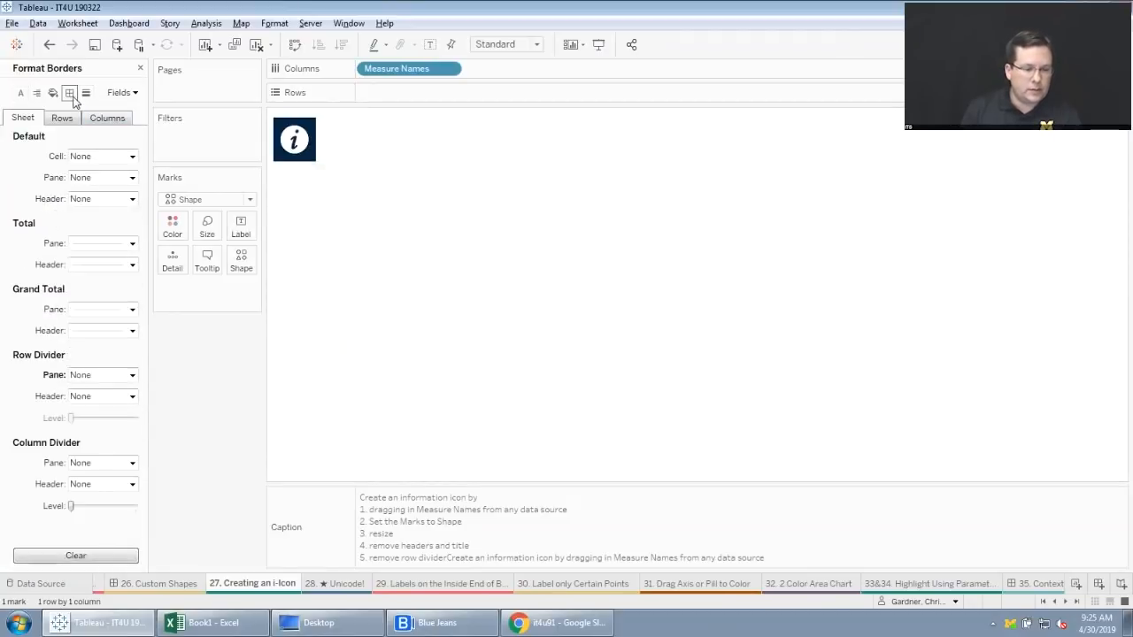
click(132, 375)
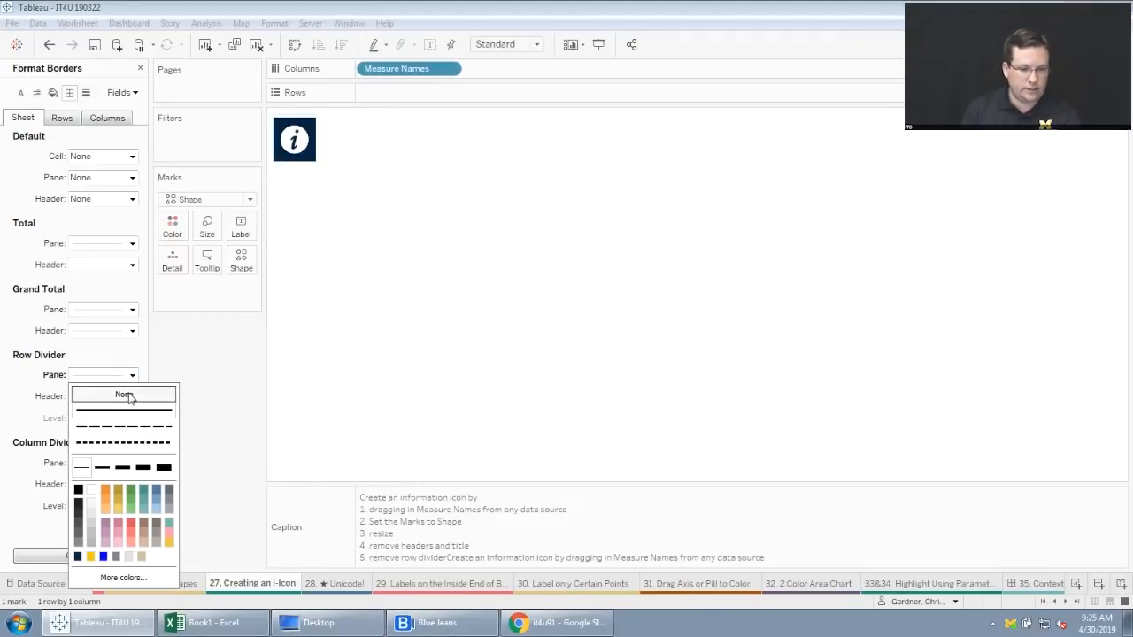
click(126, 396)
click(212, 349)
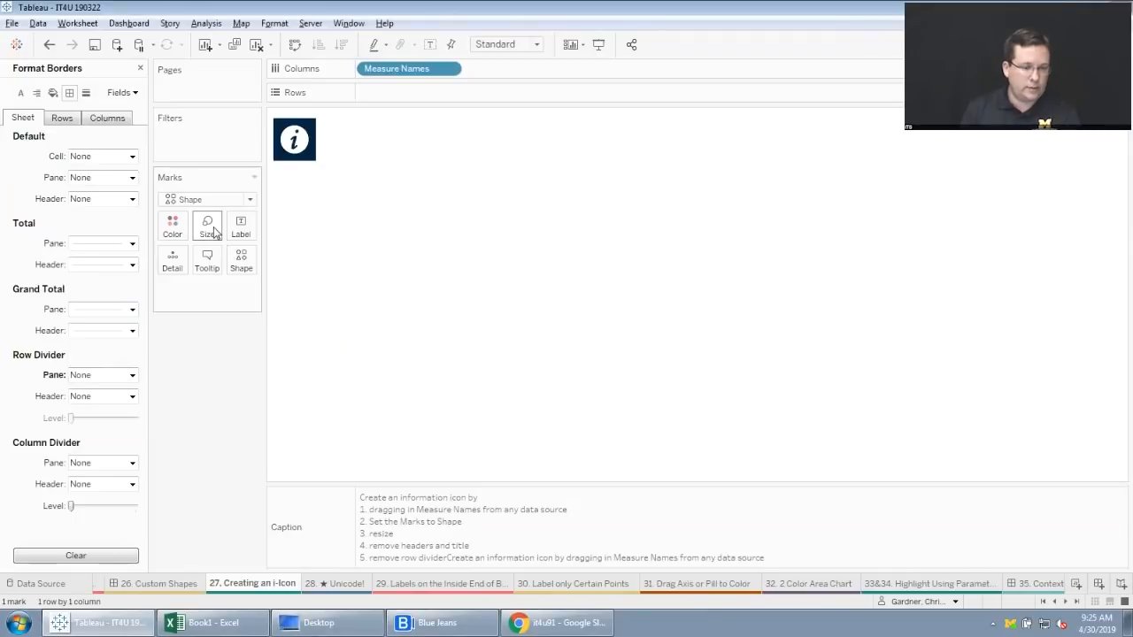
click(207, 226)
mouse_move(254, 262)
mouse_down()
mouse_move(211, 261)
mouse_move(263, 264)
mouse_up()
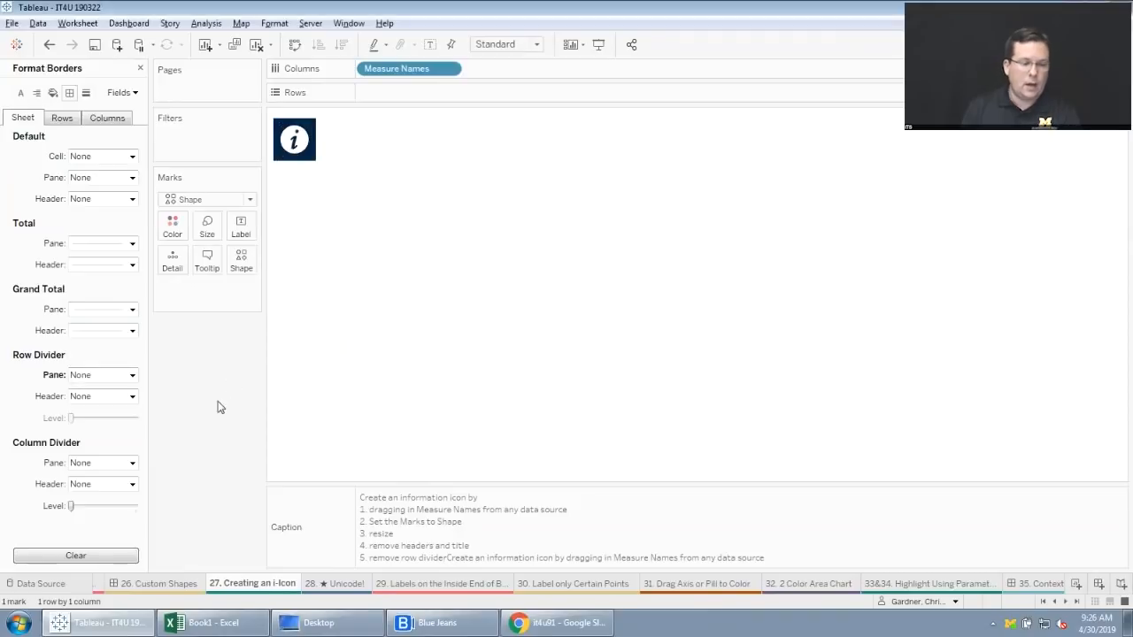
Set the information icon's tooltip to "Hello world" with command buttons excluded, and close the border formatting.
click(207, 259)
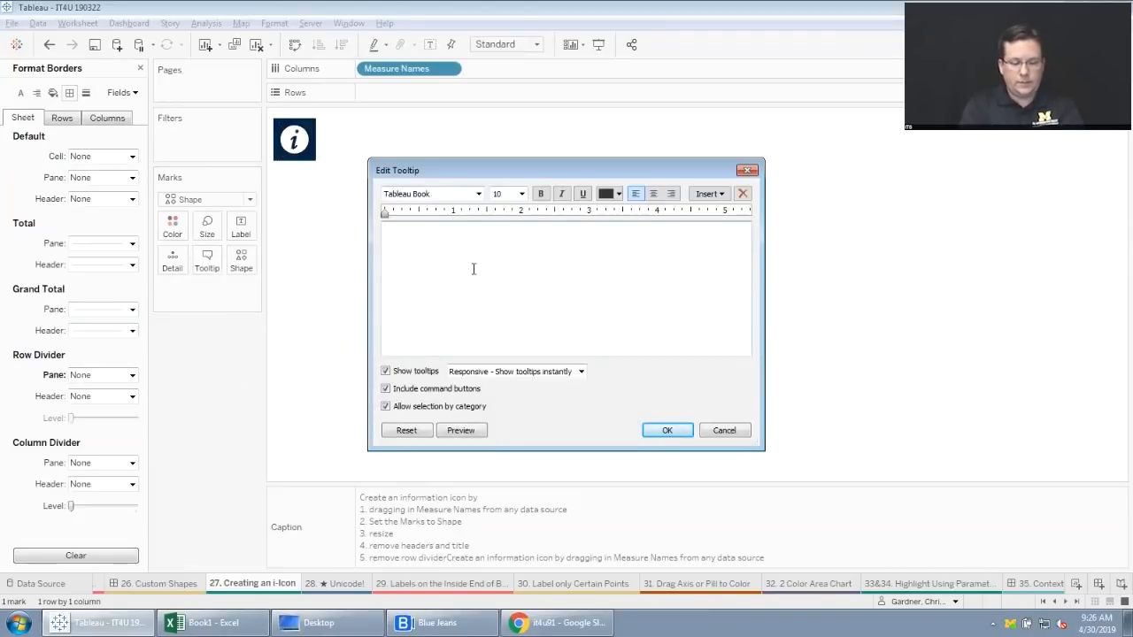
text(Hello world)
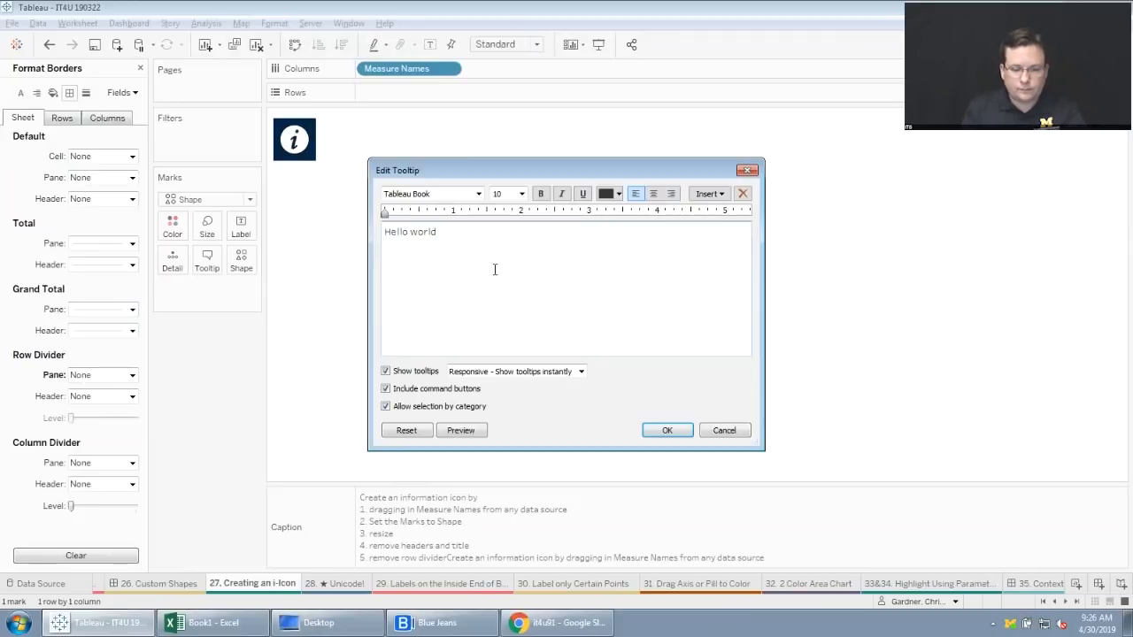
right_click(493, 269)
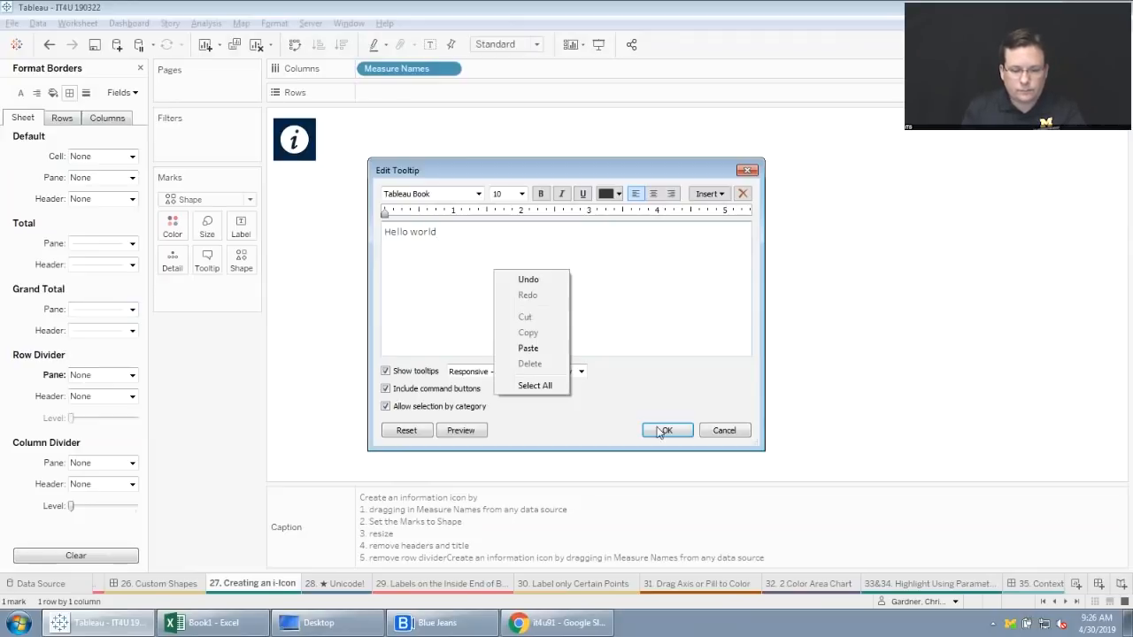
click(385, 393)
click(655, 430)
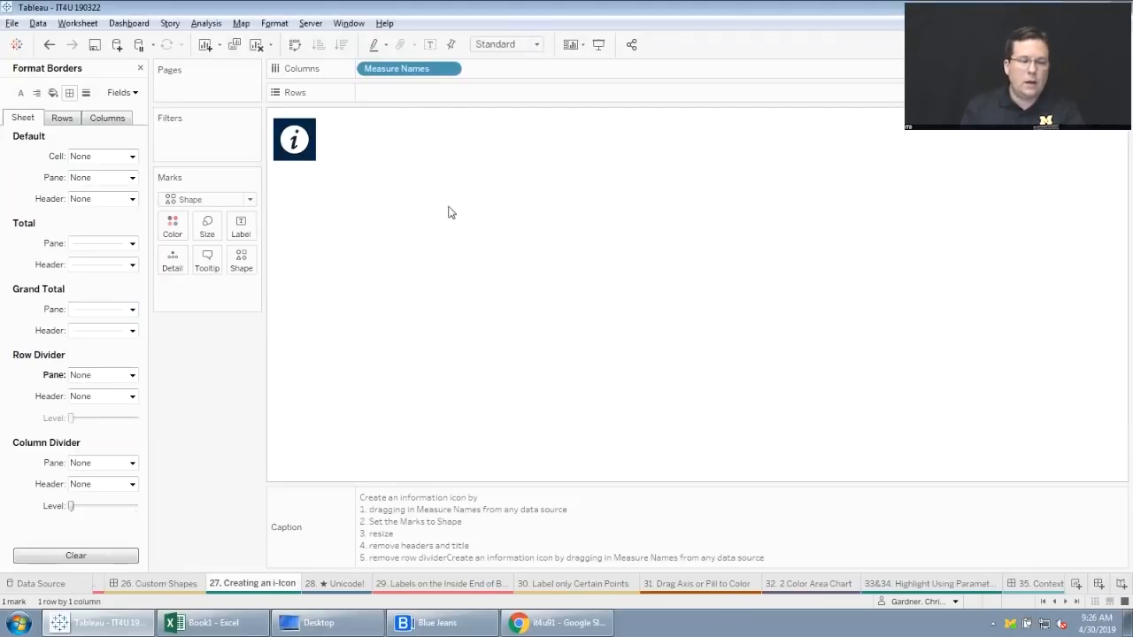
mouse_move(312, 149)
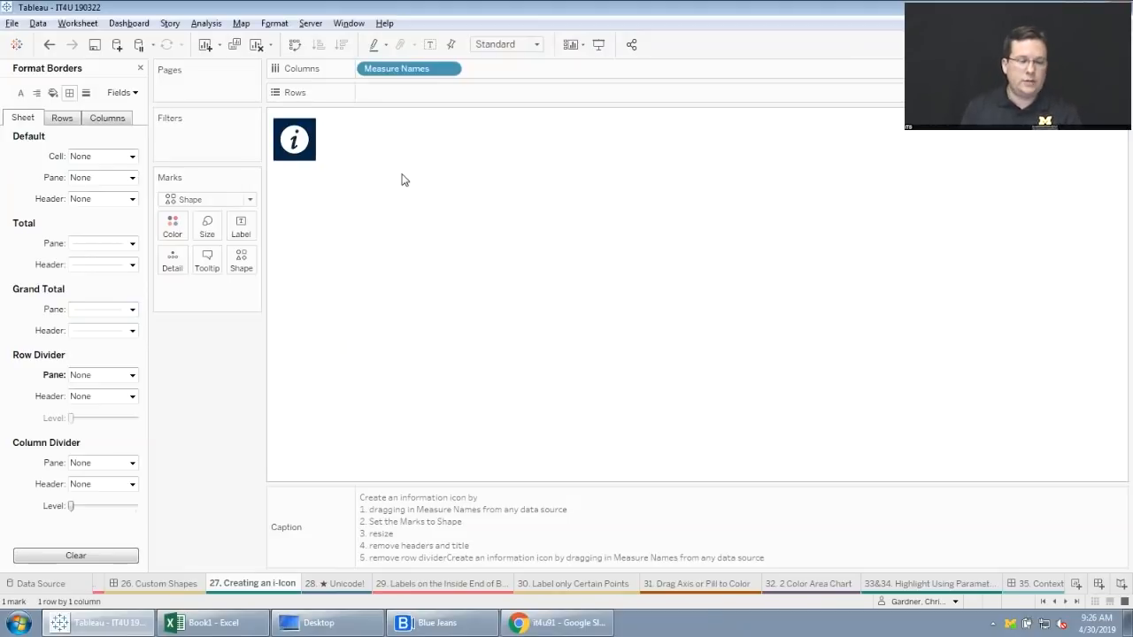
click(140, 68)
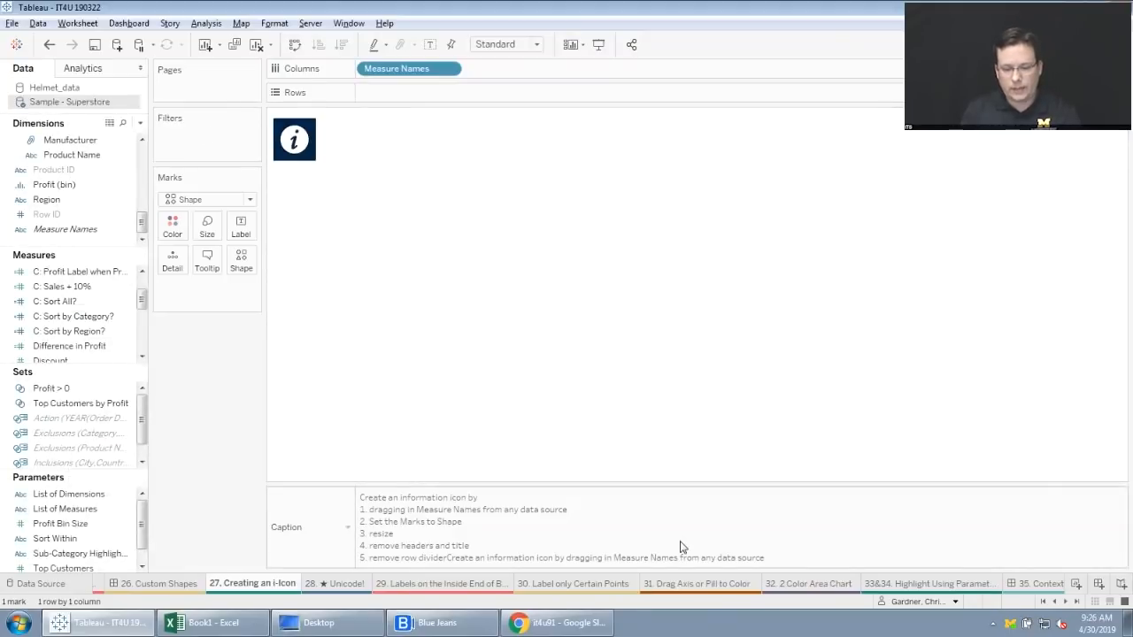
On the "31. Drag Axis or Pill to Color" sheet, color the bars by SUM(Sales) using the Sales axis, and open "32. 2 Color Area Chart".
click(698, 585)
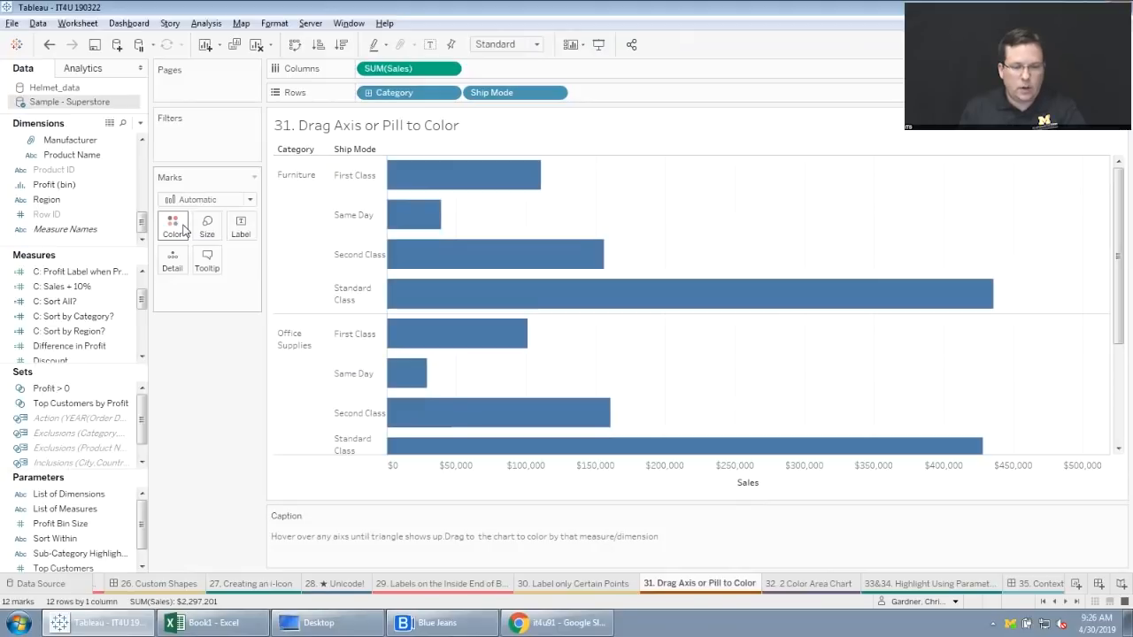
mouse_move(402, 76)
mouse_down()
mouse_move(177, 204)
mouse_move(181, 223)
mouse_move(403, 71)
mouse_up()
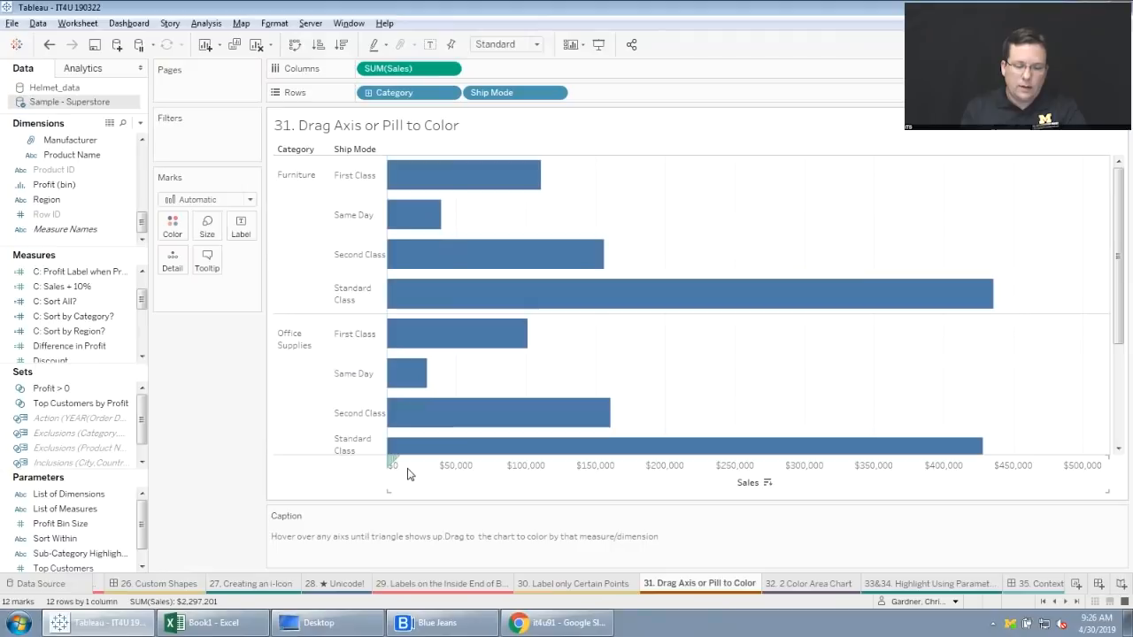
mouse_move(393, 458)
mouse_down()
mouse_move(324, 403)
mouse_move(217, 250)
mouse_move(178, 223)
mouse_up()
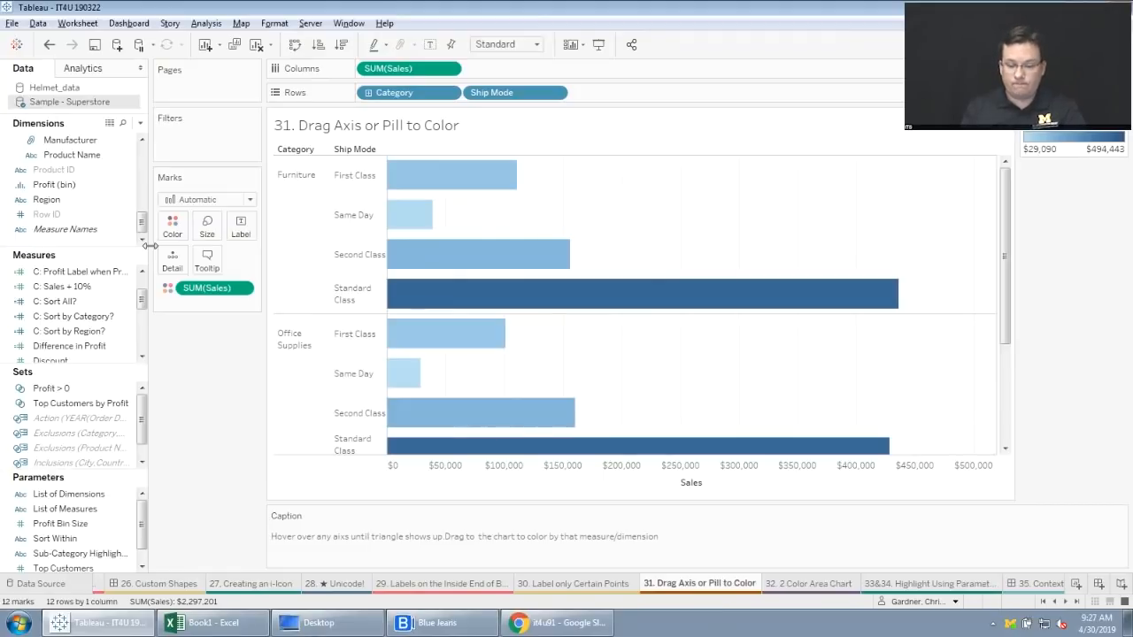
click(815, 590)
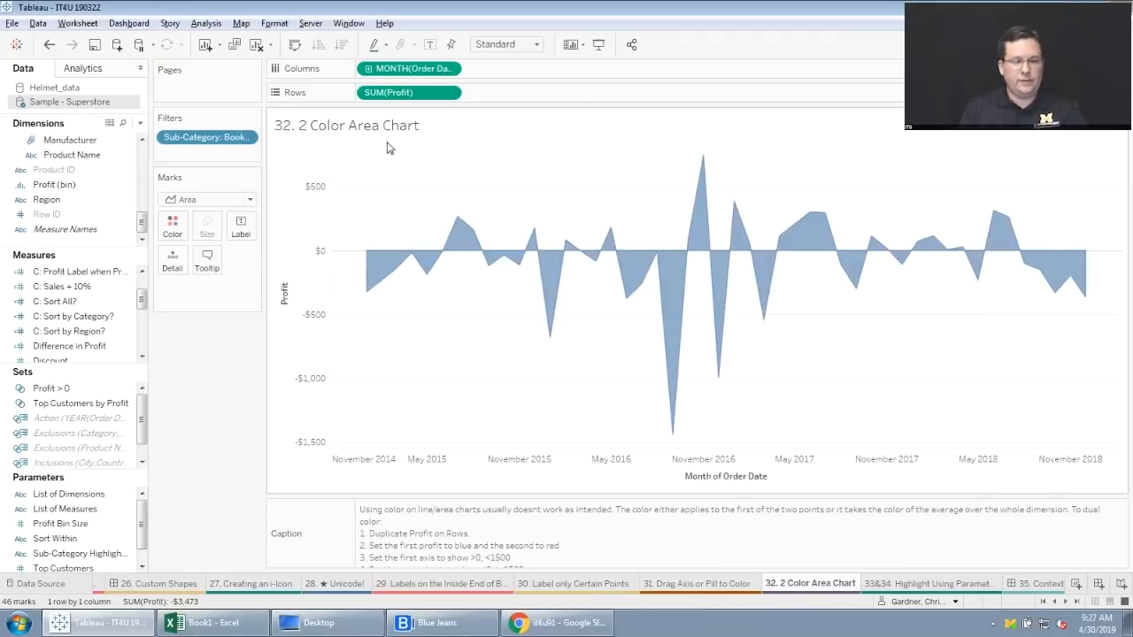
Try coloring the area chart by SUM(Profit), inspect its color settings without changing them, and remove the field from Color.
drag(443, 92, 173, 226)
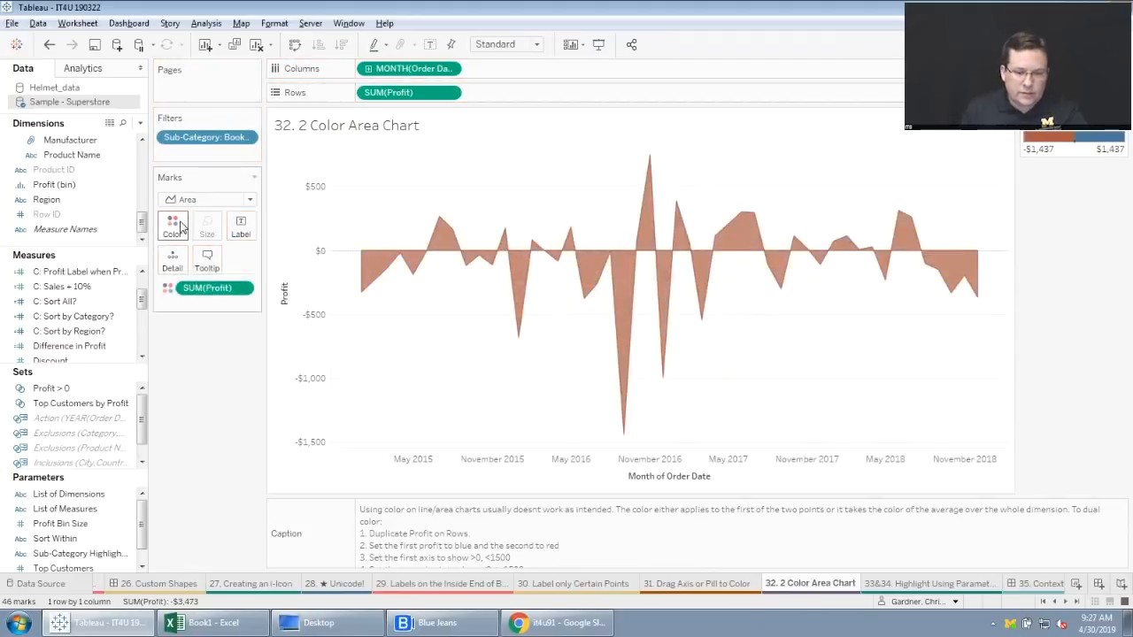
click(177, 229)
click(227, 273)
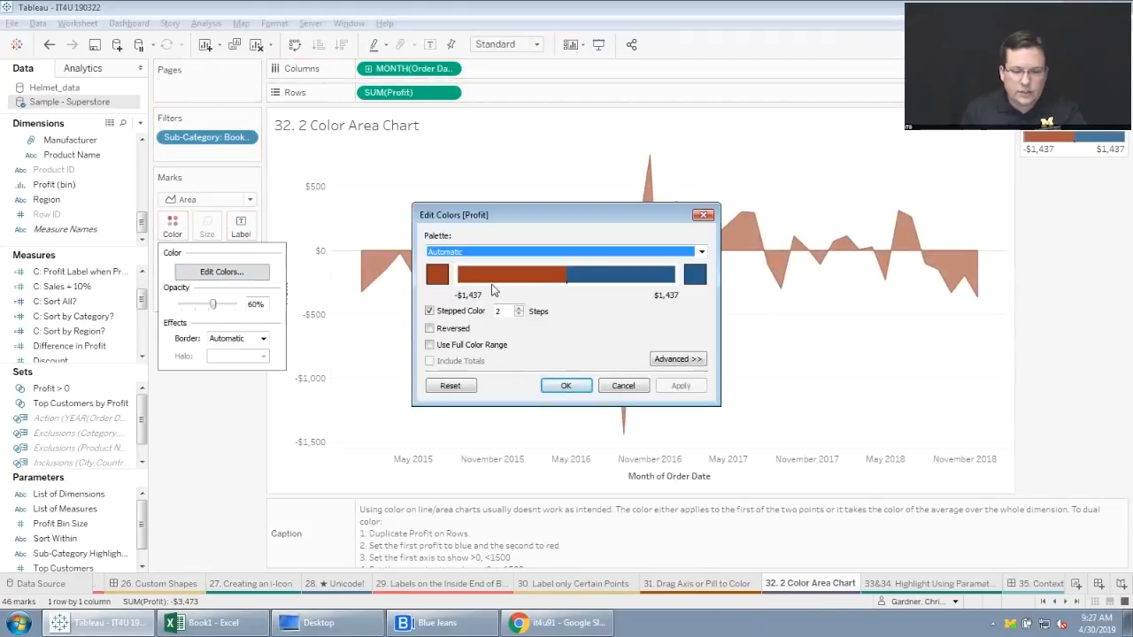
click(700, 216)
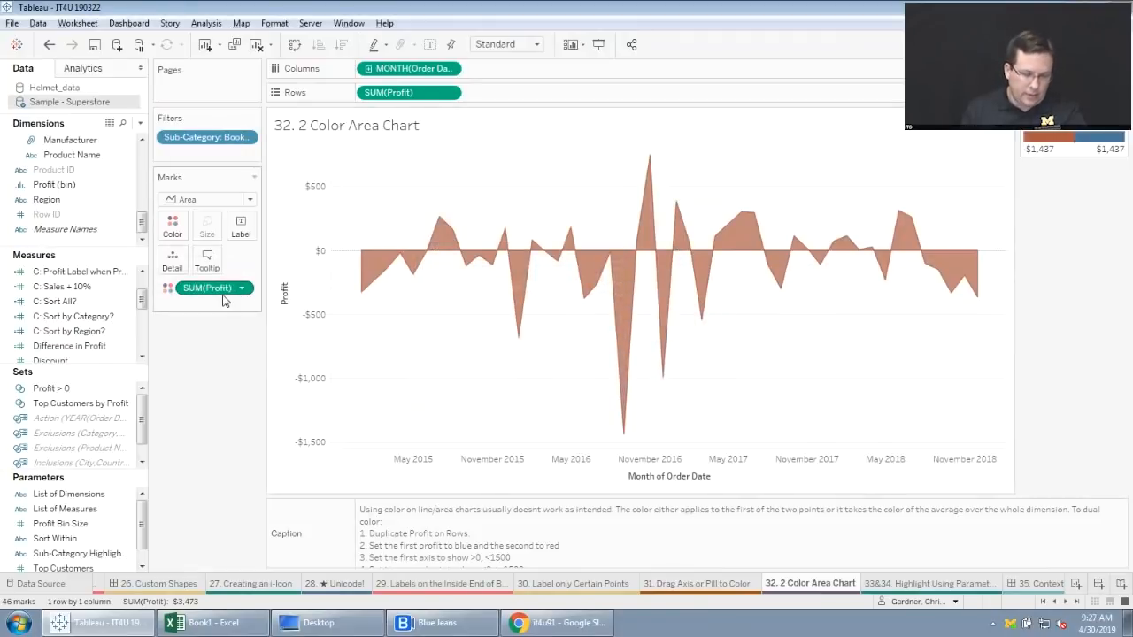
drag(215, 292, 217, 470)
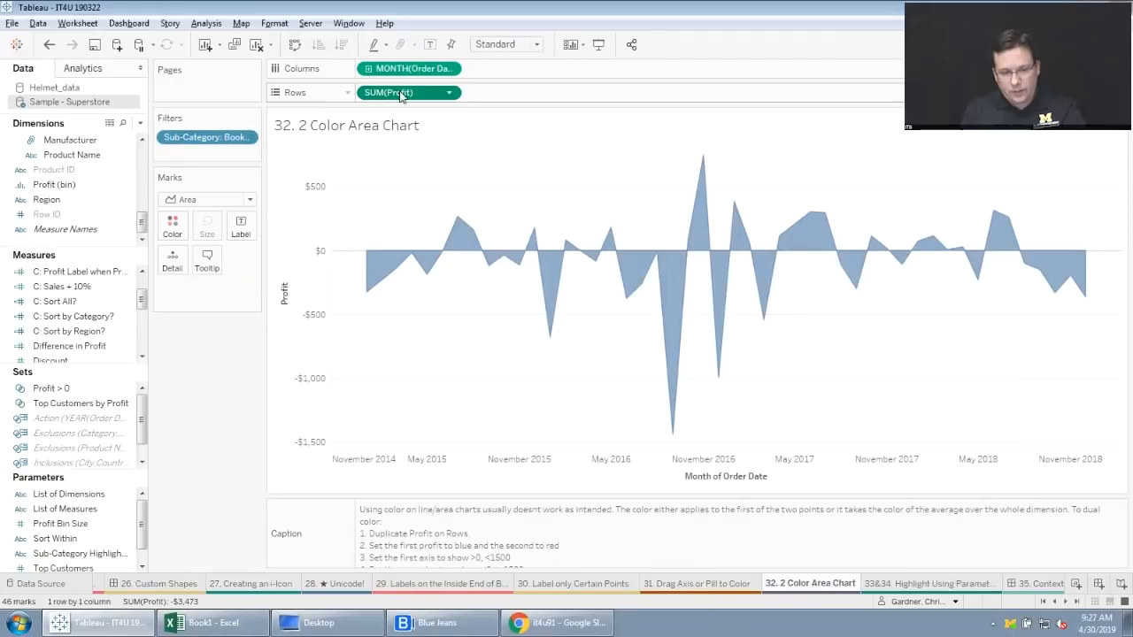
Duplicate SUM(Profit) on Rows, and review the first Profit chart's color options while keeping its blue color.
drag(400, 96, 514, 96)
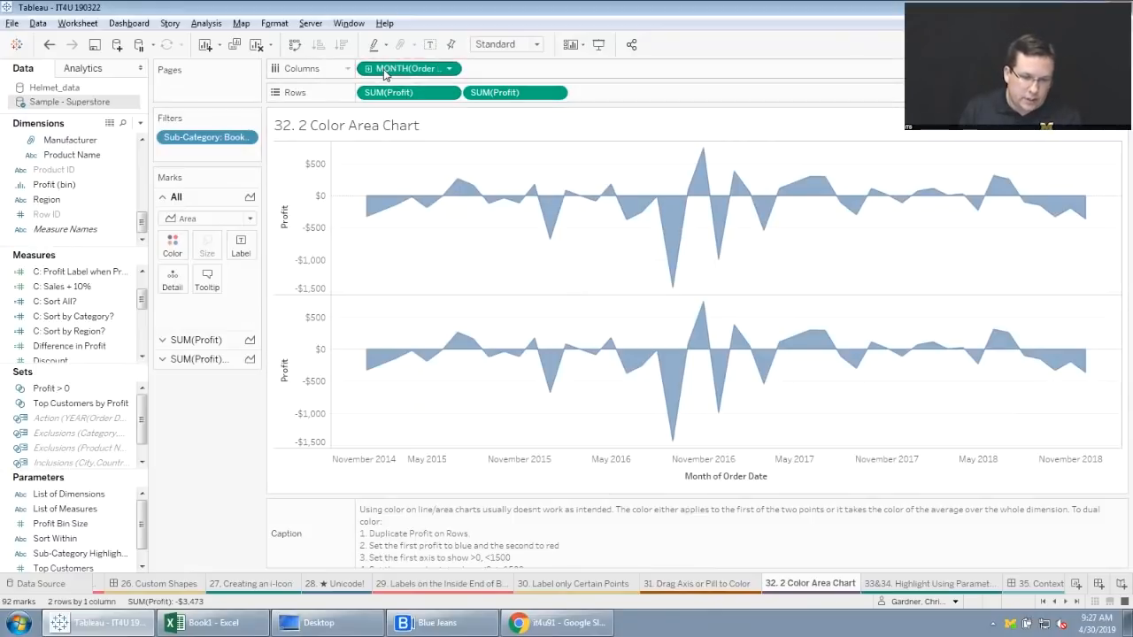
click(196, 342)
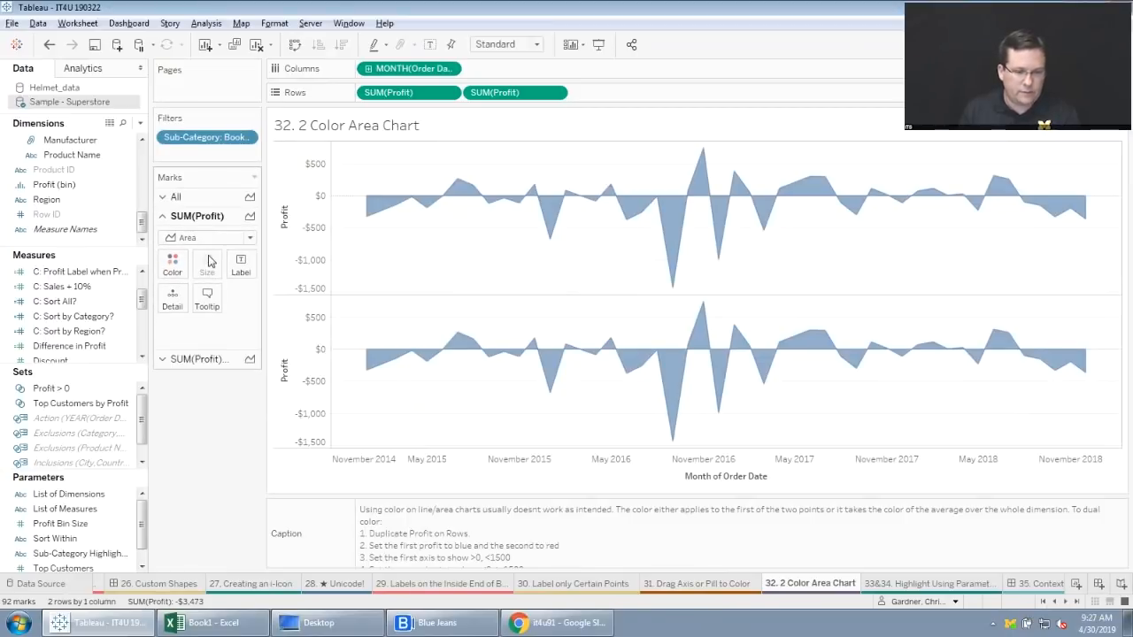
click(179, 265)
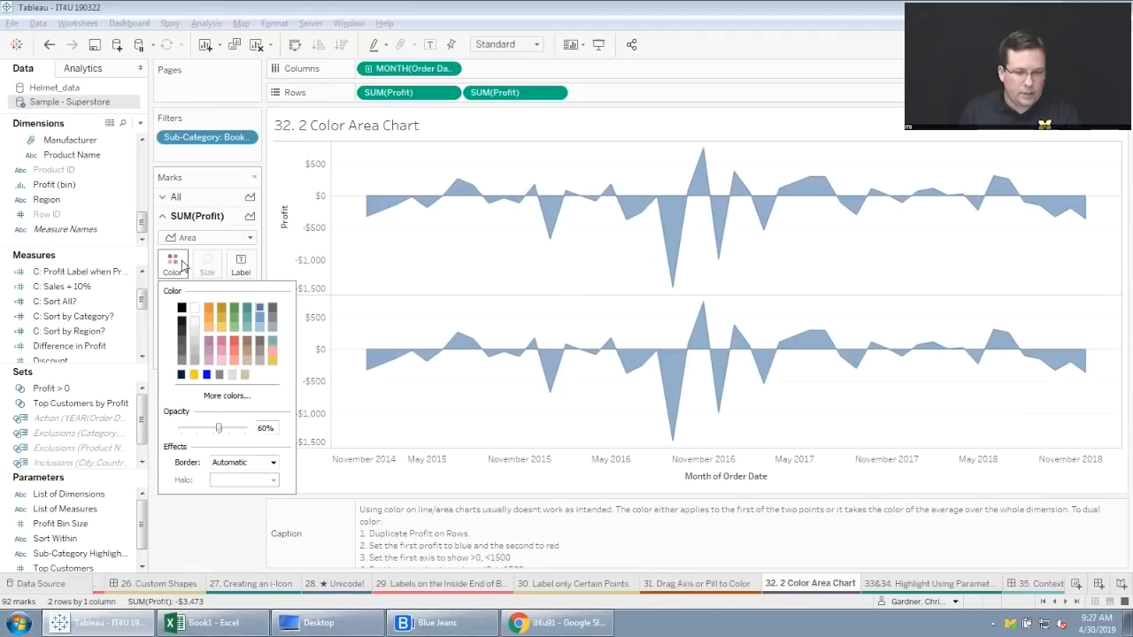
click(193, 514)
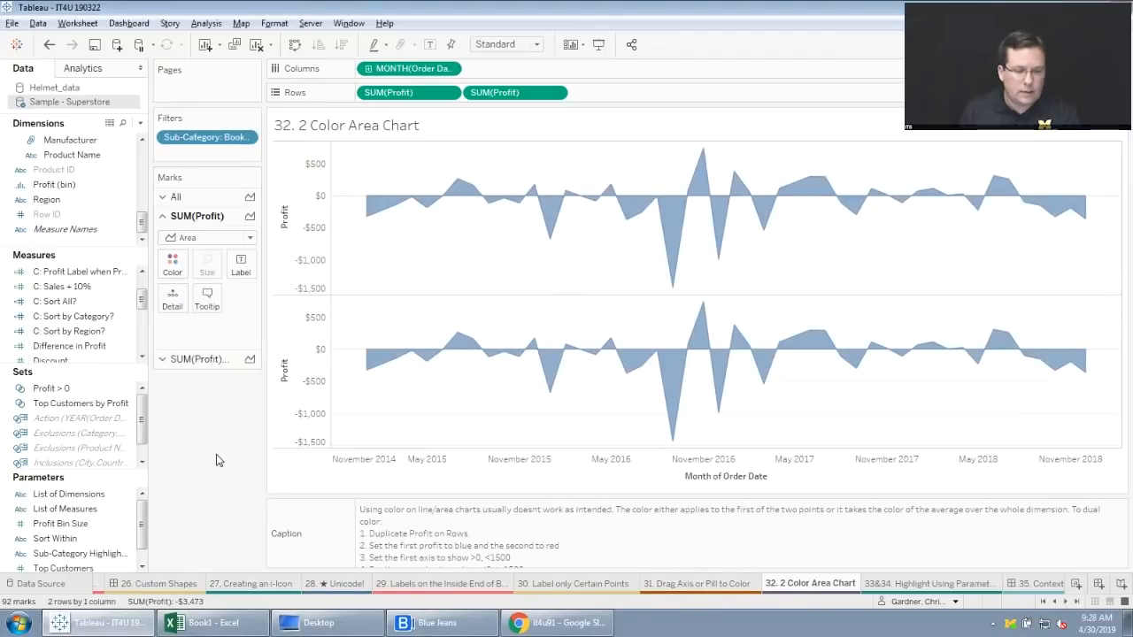
Set the color of the second SUM(Profit) area chart to light orange.
click(199, 358)
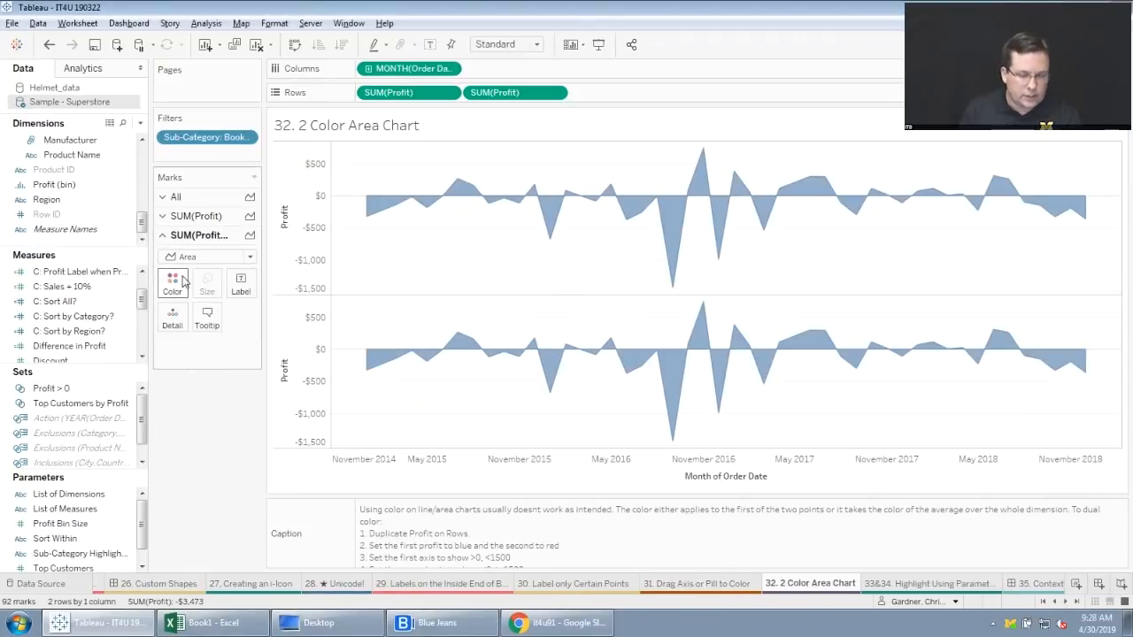
click(182, 282)
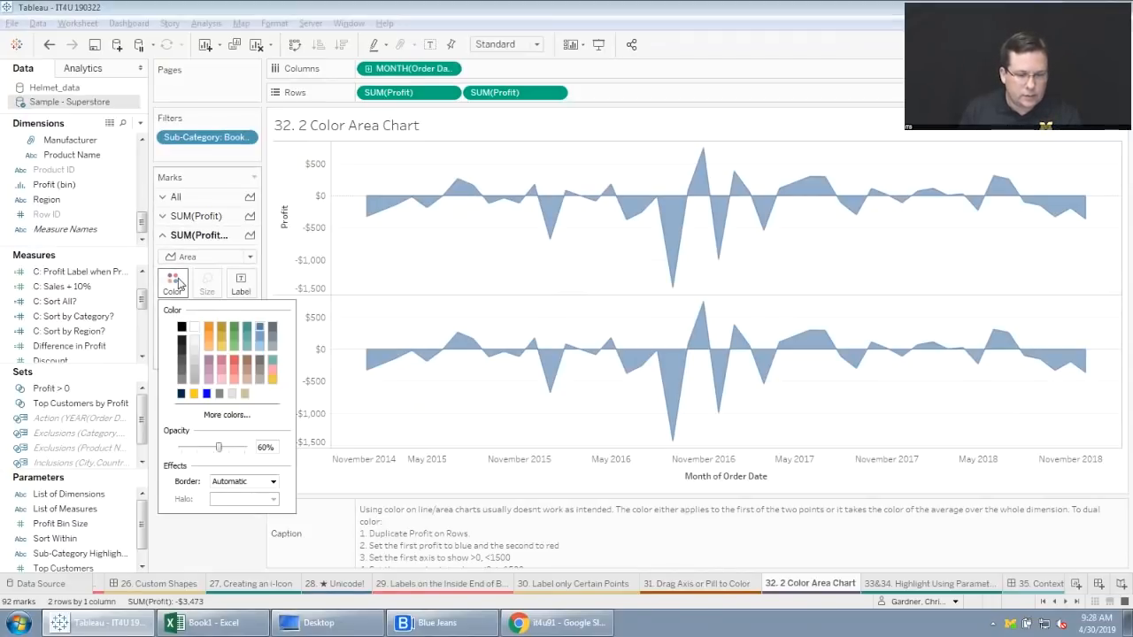
click(208, 343)
click(200, 557)
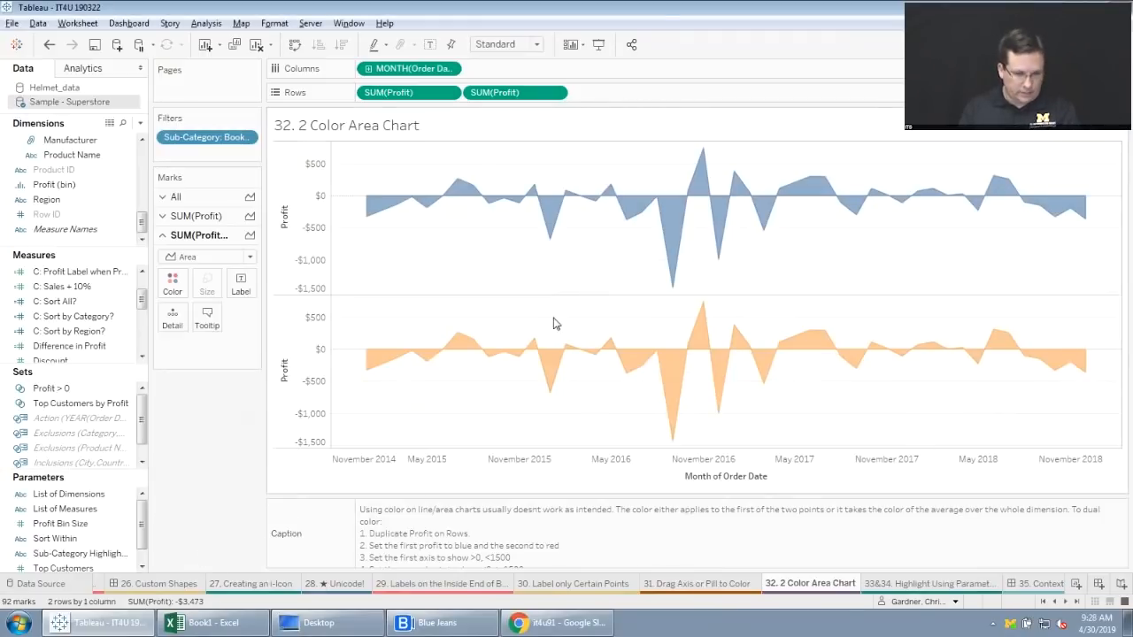
Give the first Profit axis a fixed range that starts at 0.
mouse_move(543, 338)
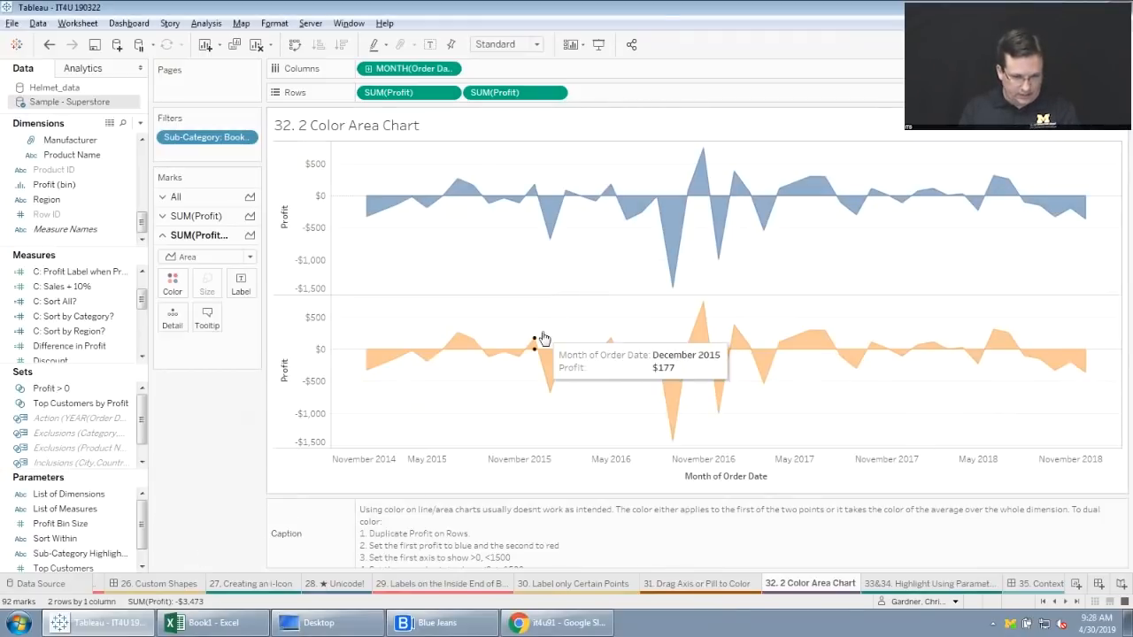
right_click(323, 231)
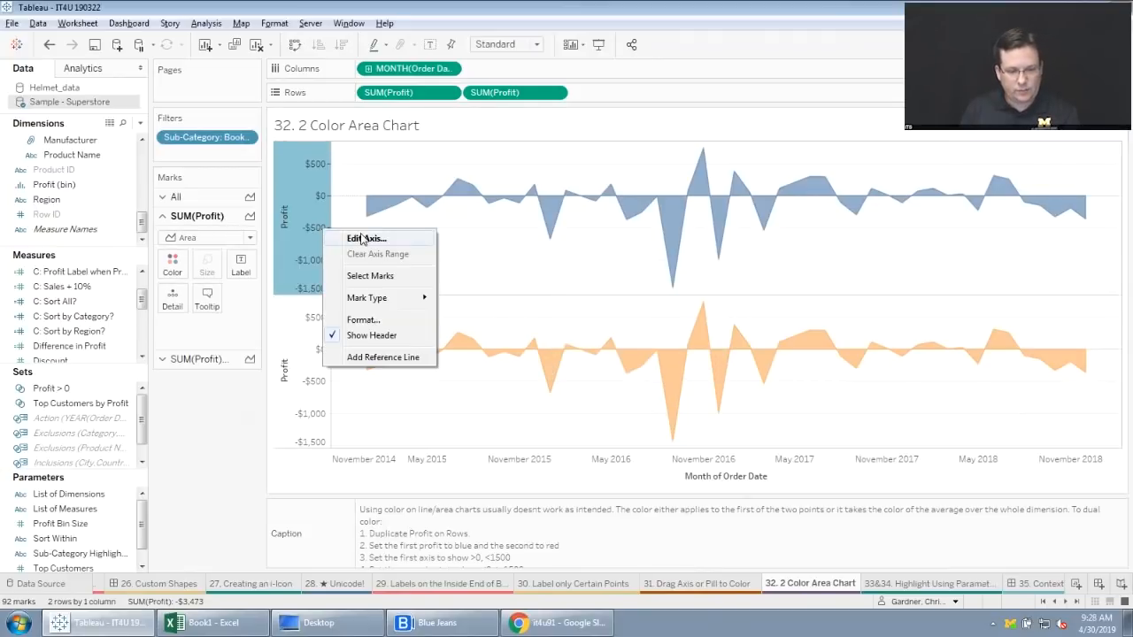
click(367, 238)
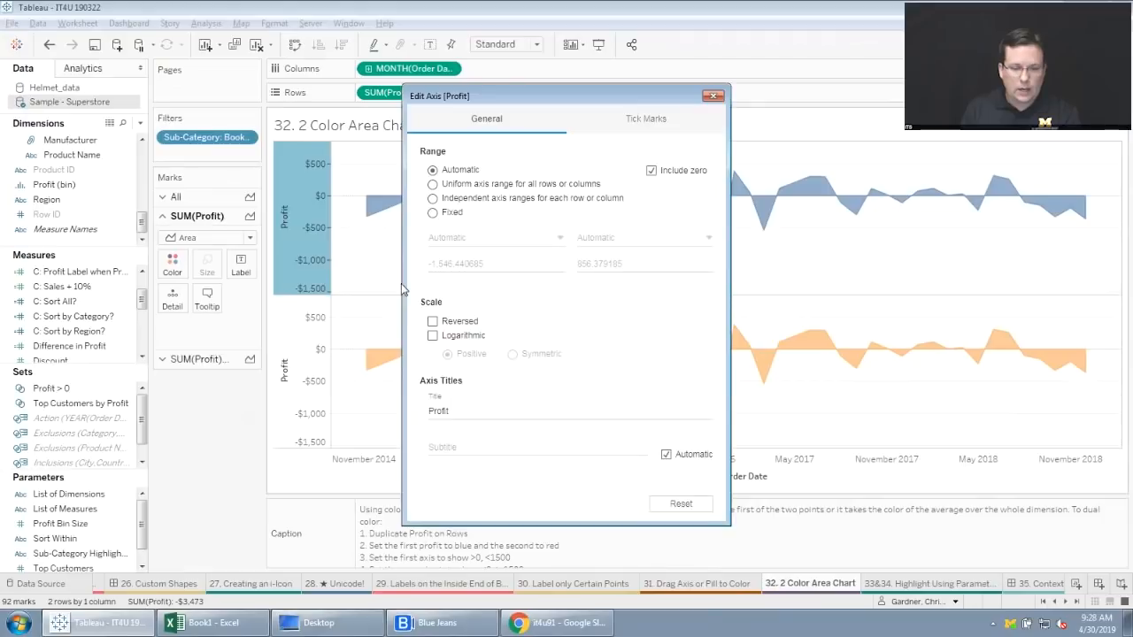
click(433, 213)
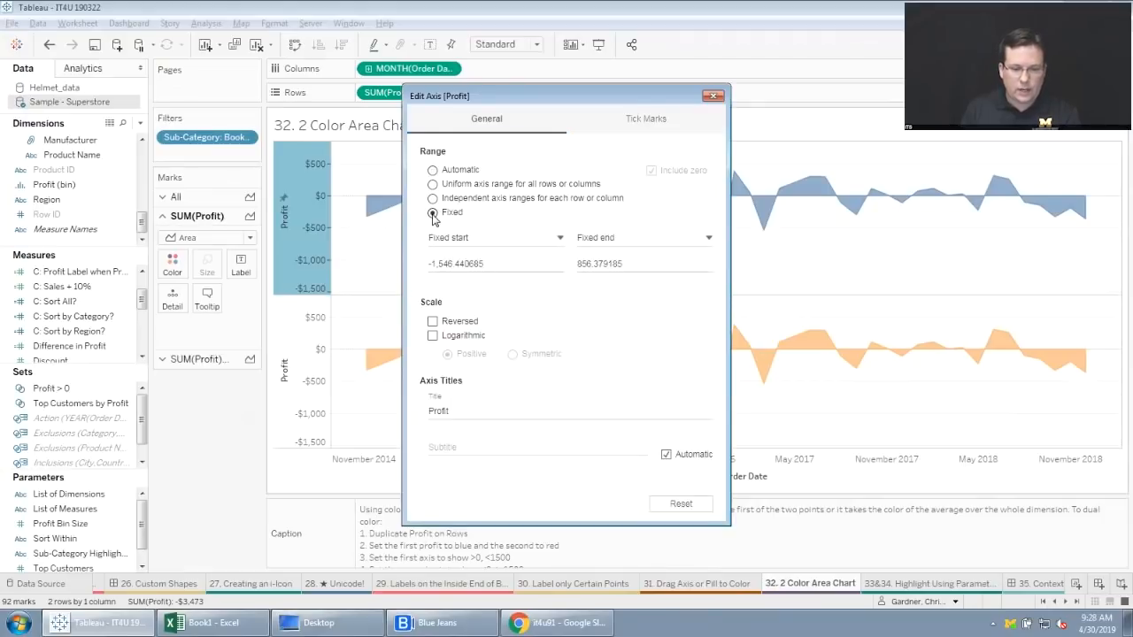
drag(485, 264, 395, 264)
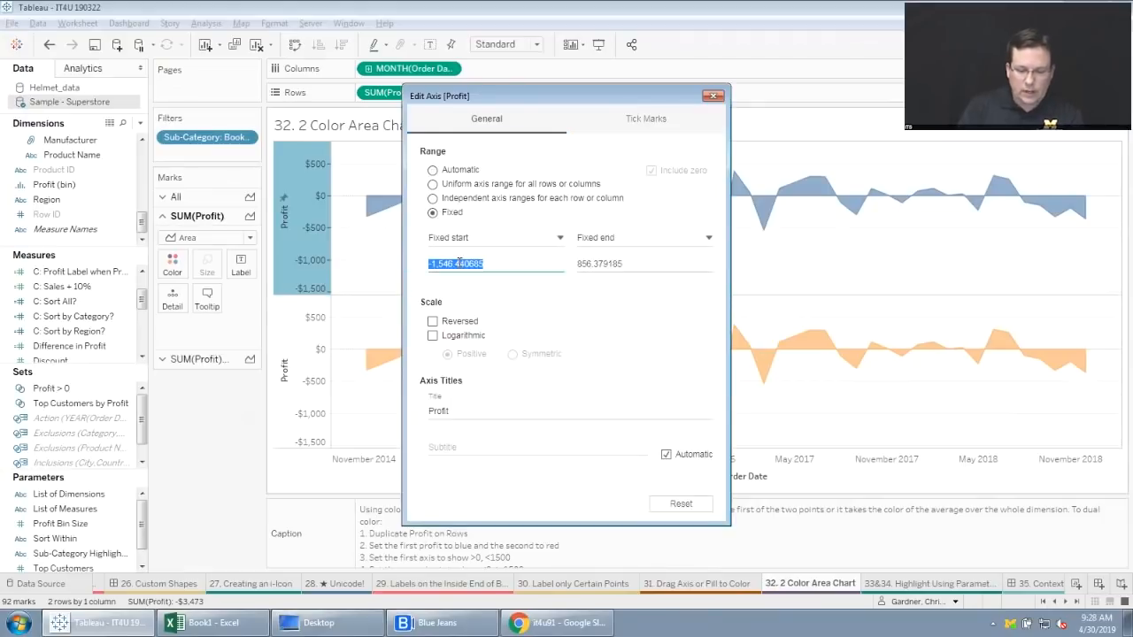
text(0)
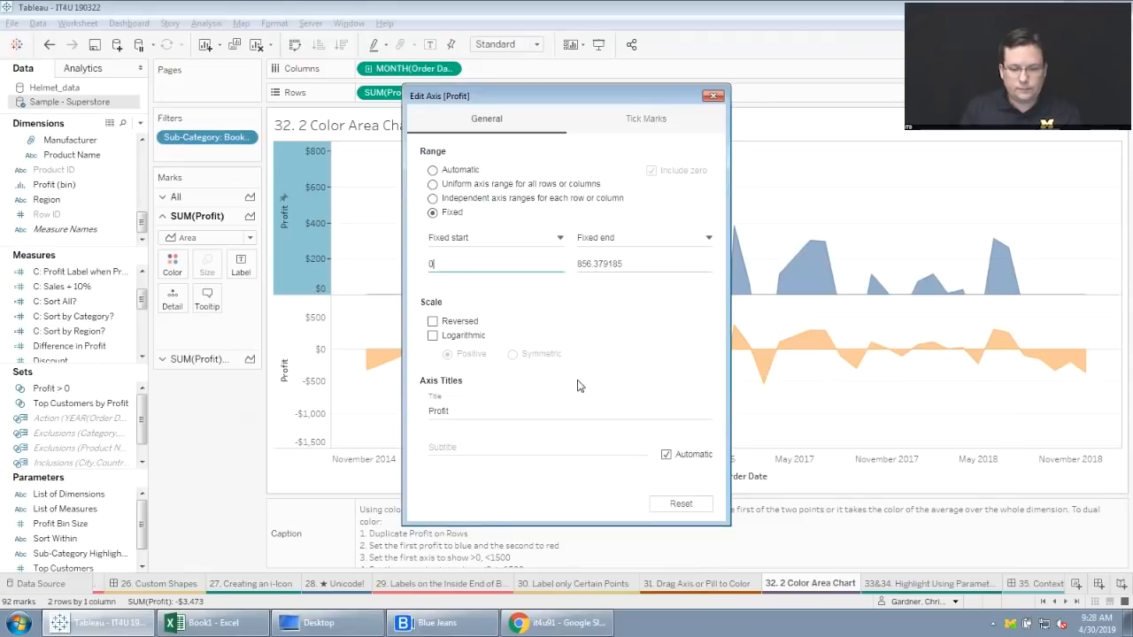
drag(675, 97, 558, 209)
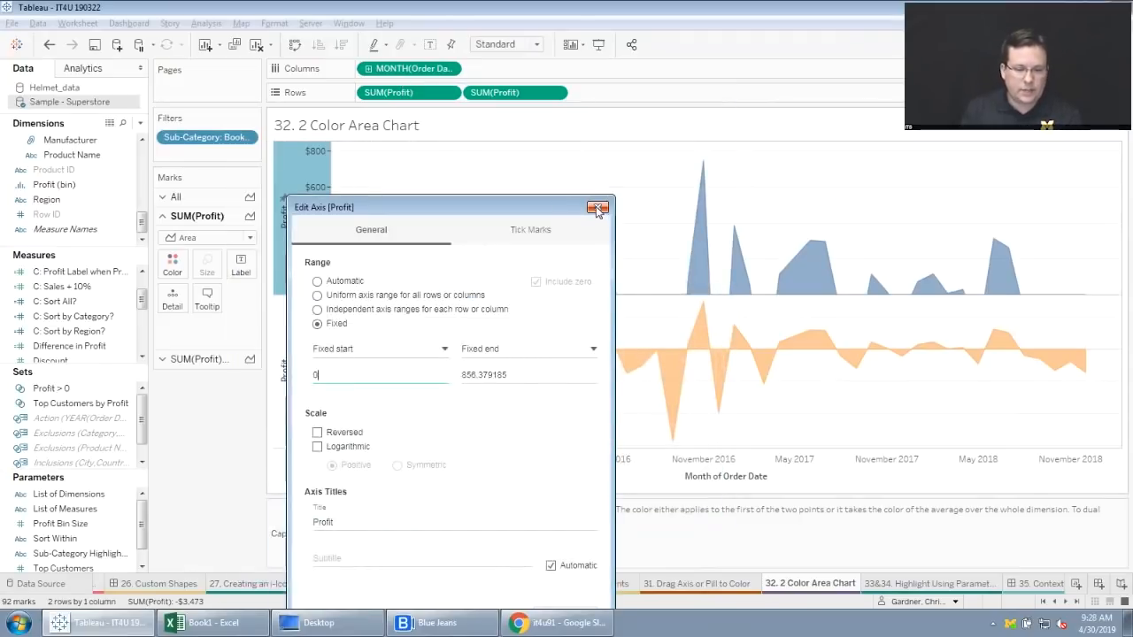
click(598, 208)
Give the second Profit axis a fixed range that ends at 0.
right_click(299, 363)
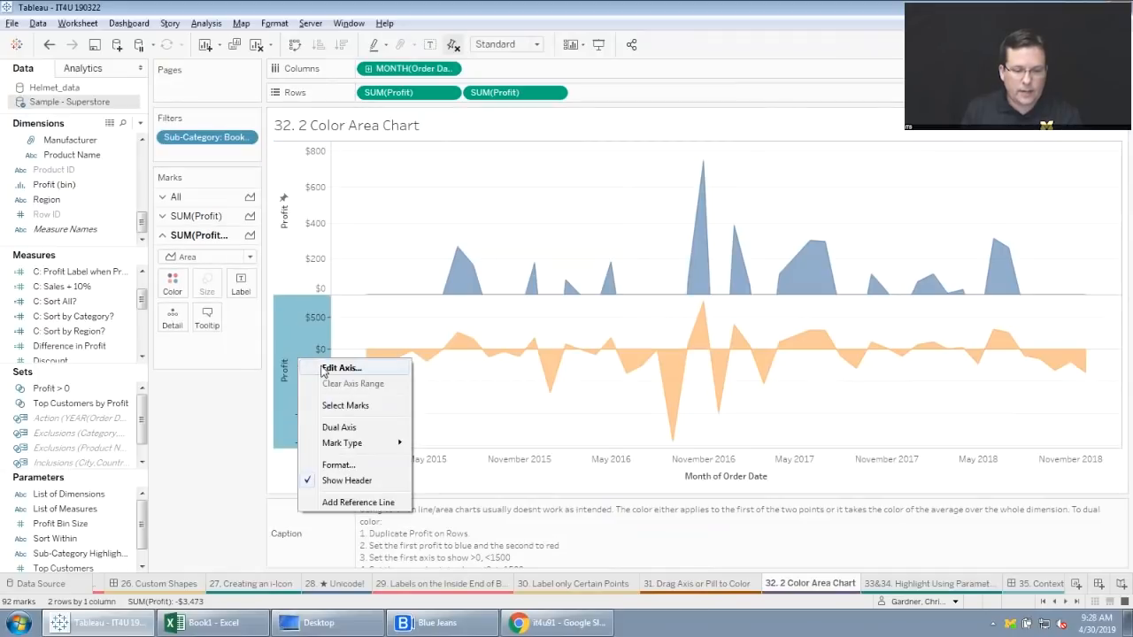
click(338, 368)
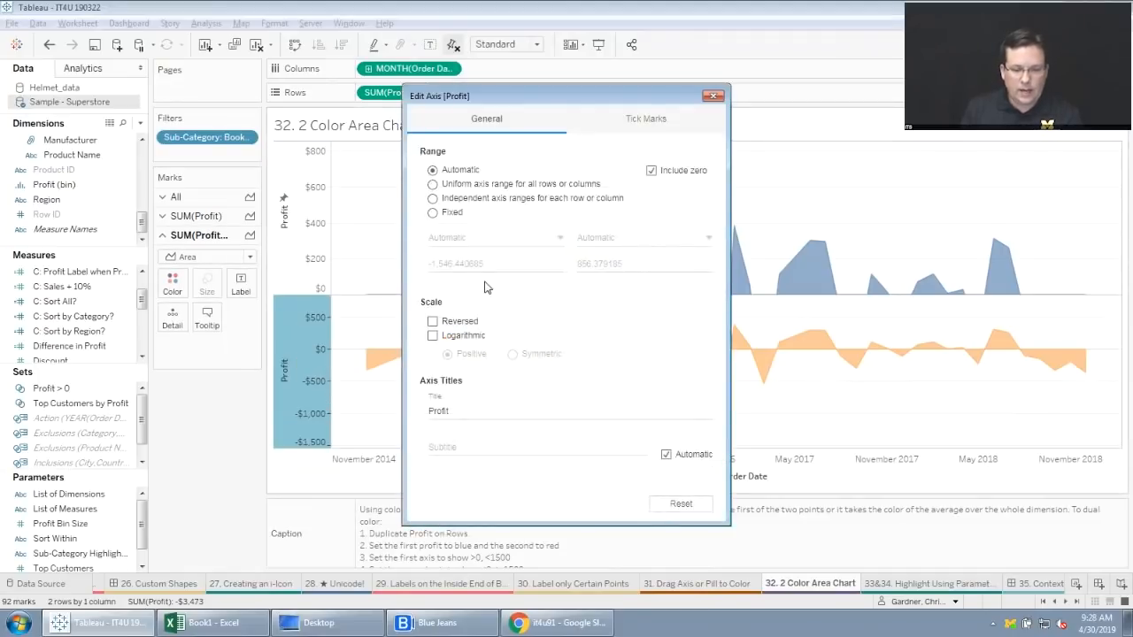
click(432, 213)
click(630, 263)
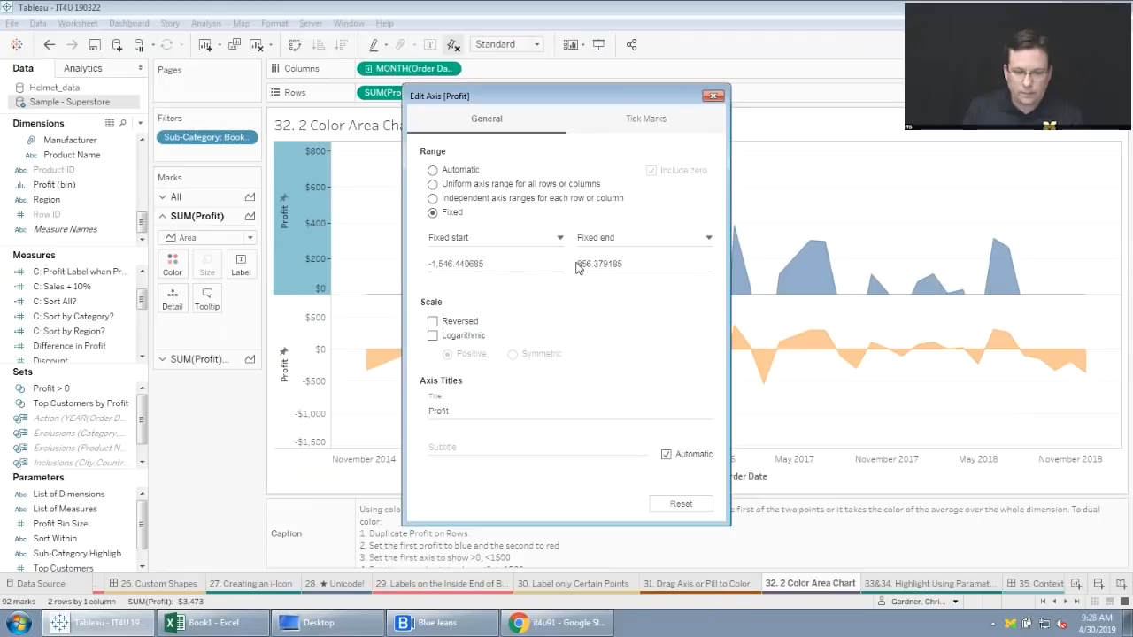
double_click(635, 263)
text(0)
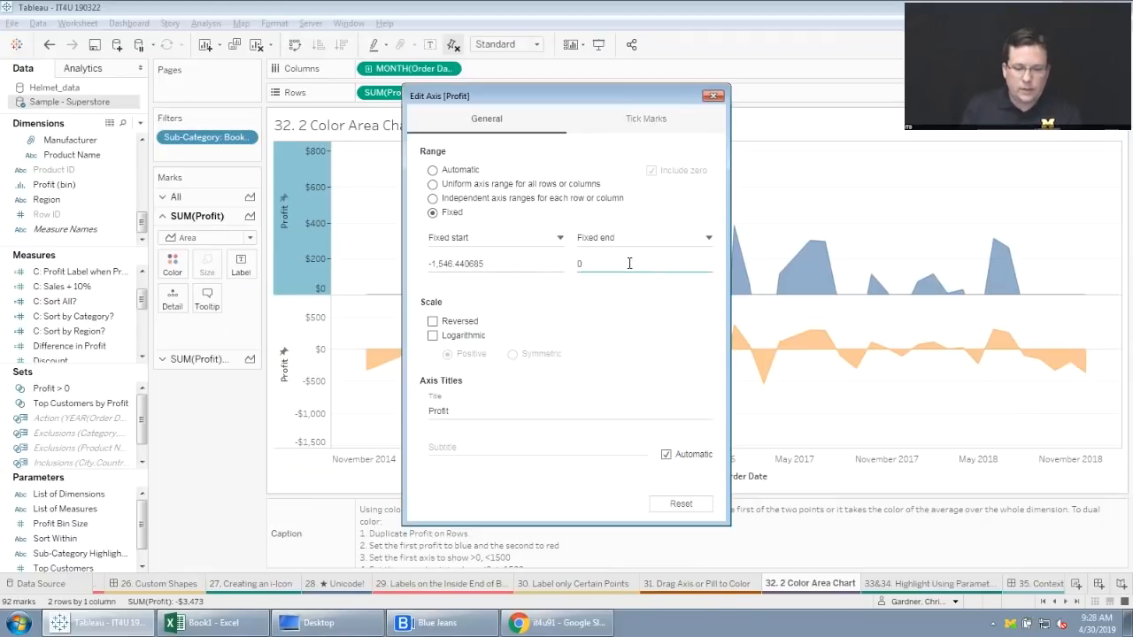
drag(660, 99, 545, 211)
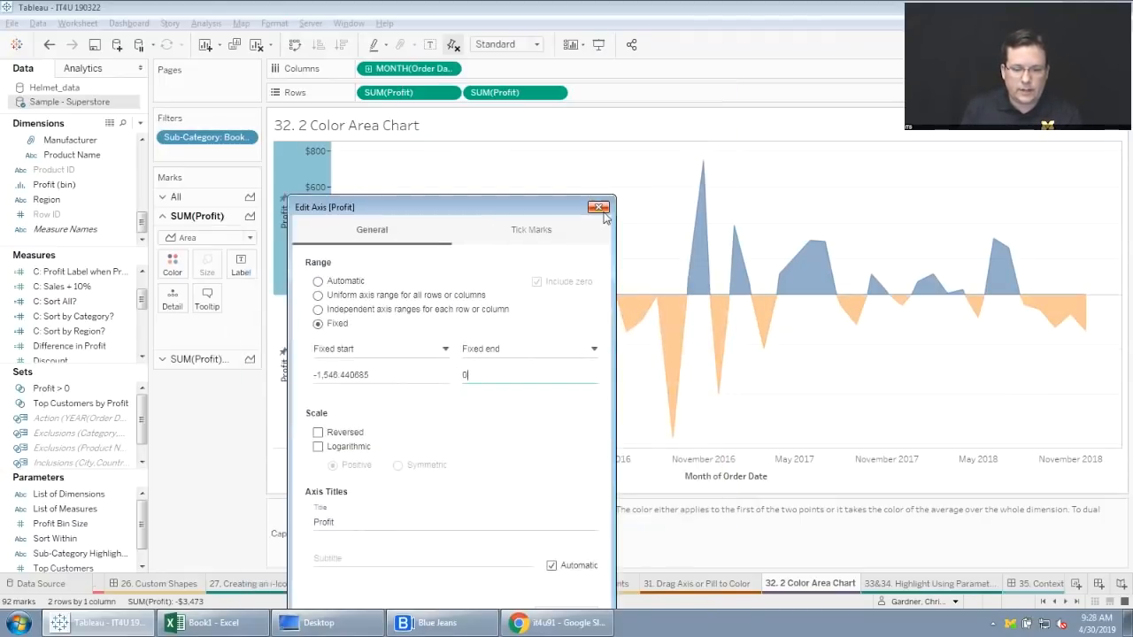
click(603, 212)
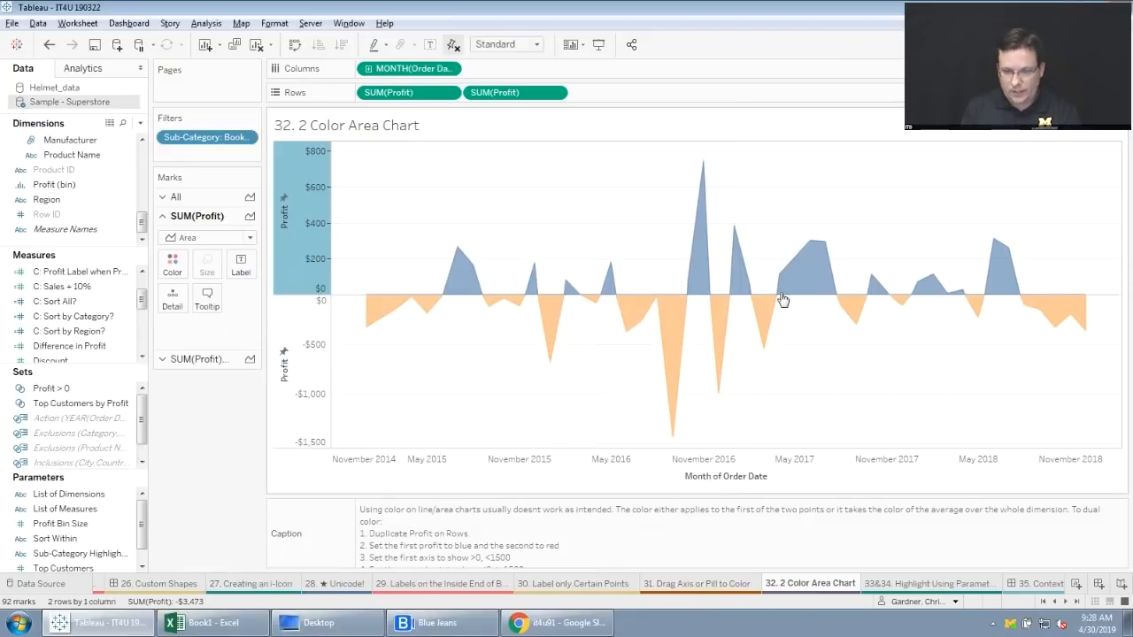
Set the fixed end of the first Profit axis to 1500.
mouse_move(964, 295)
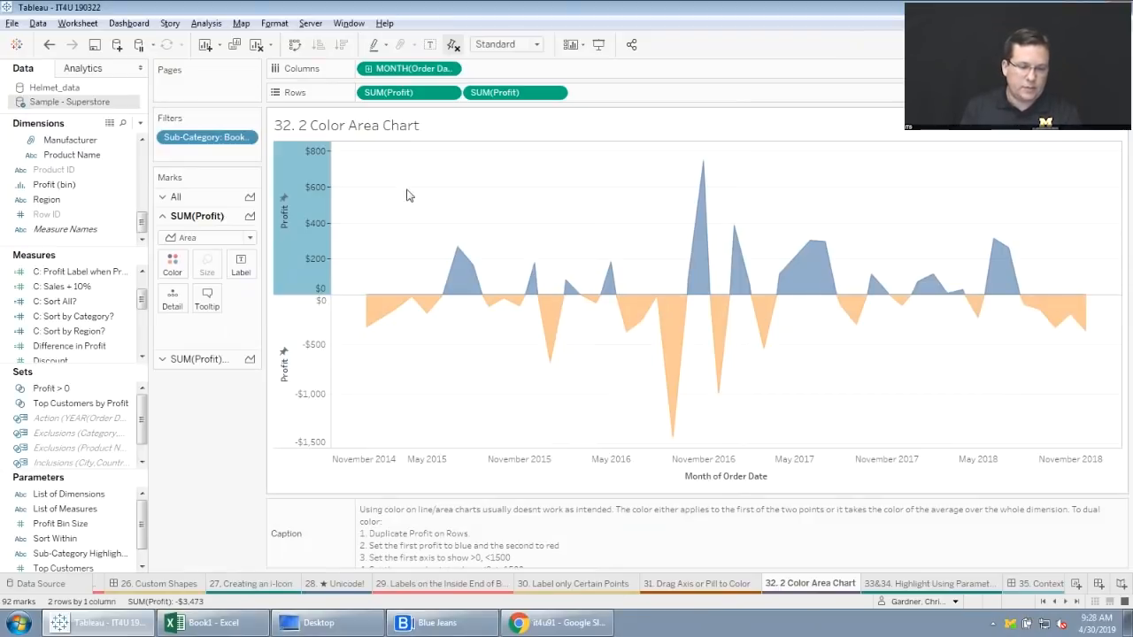
drag(315, 160, 316, 263)
right_click(315, 215)
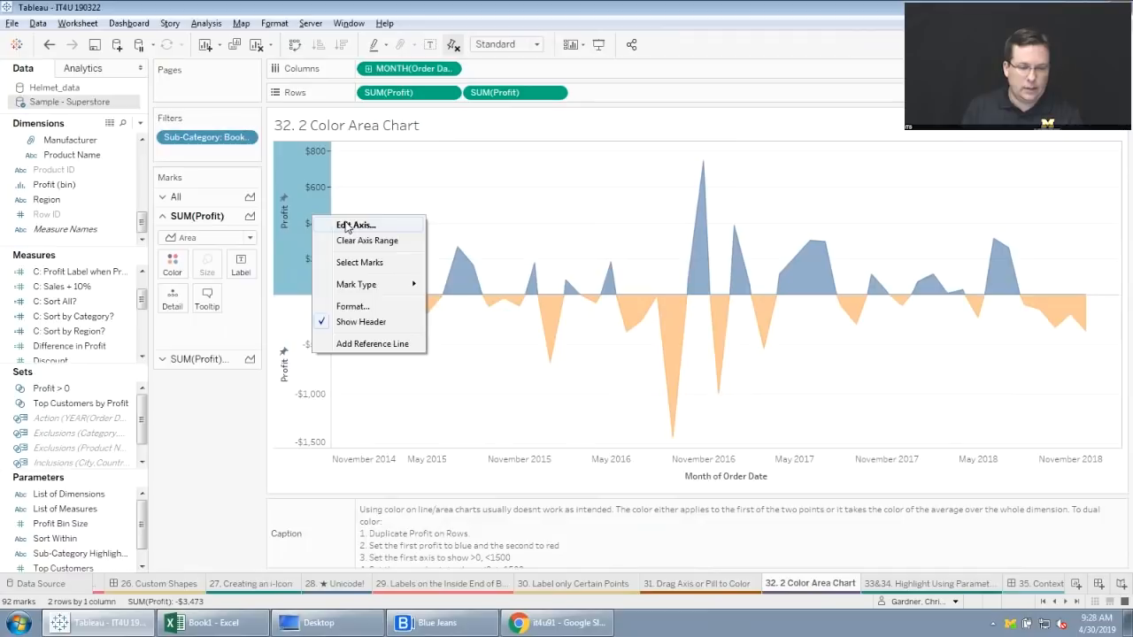
click(346, 226)
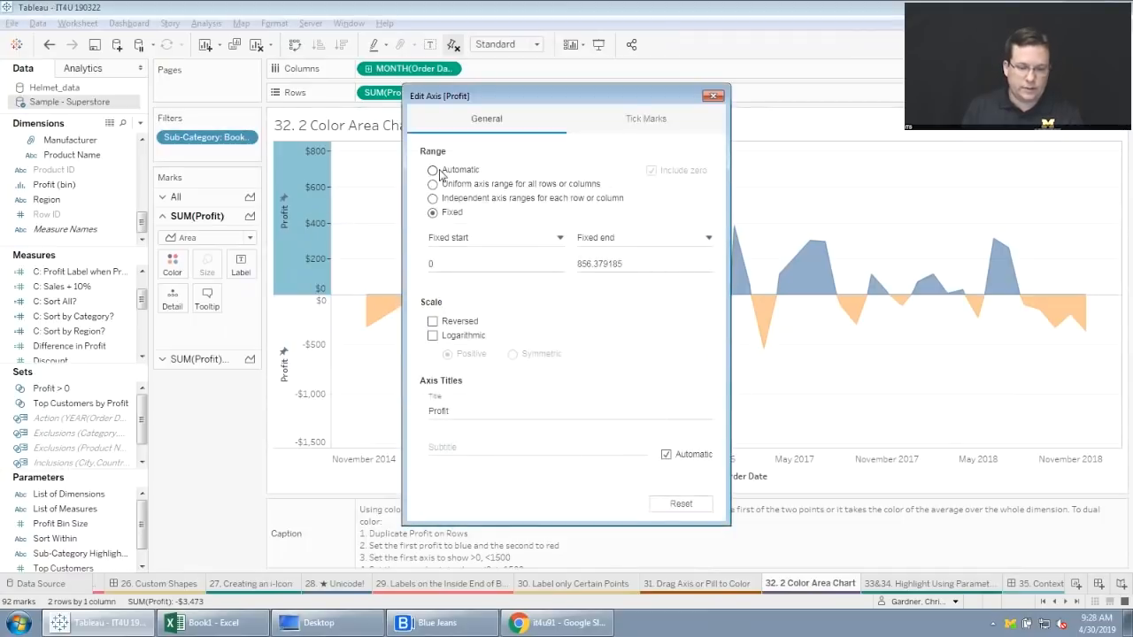
double_click(619, 266)
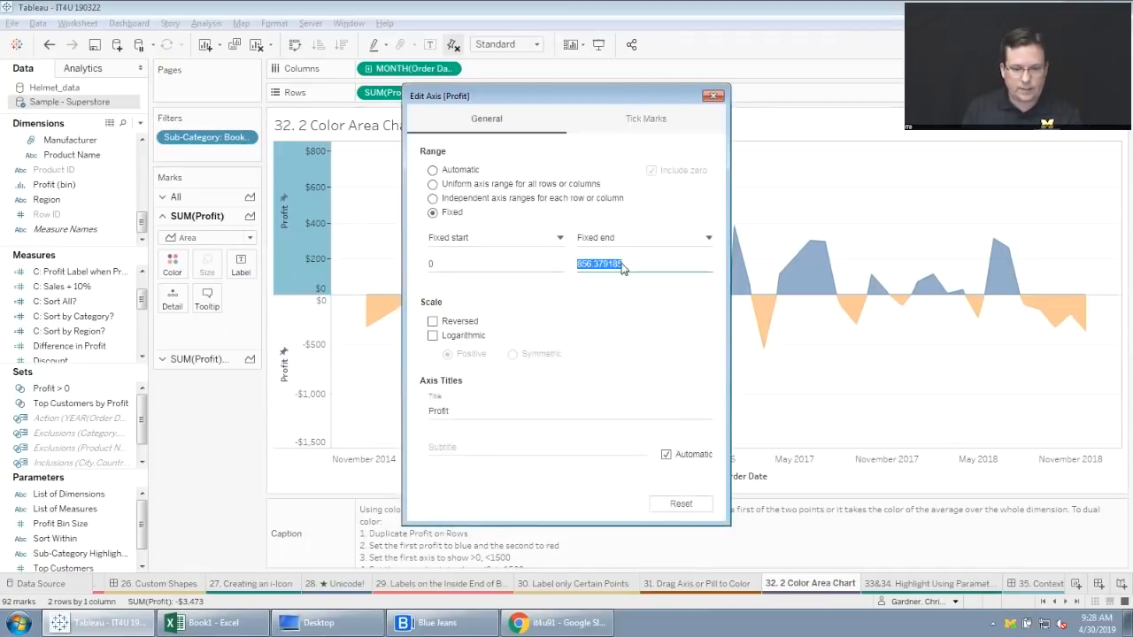
text(15)
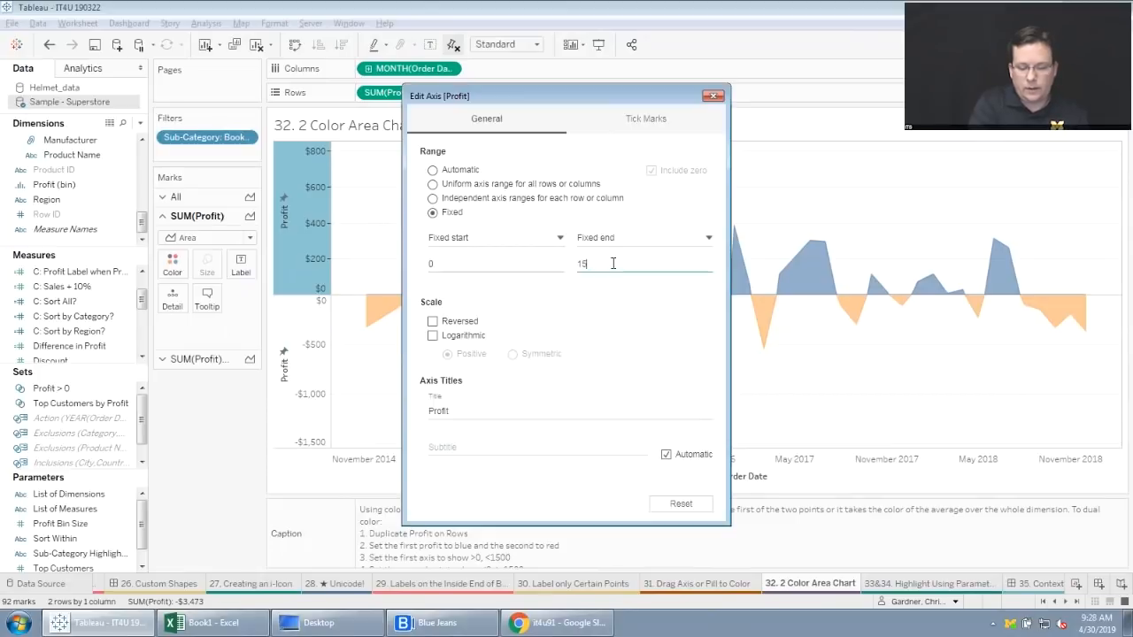
text(00)
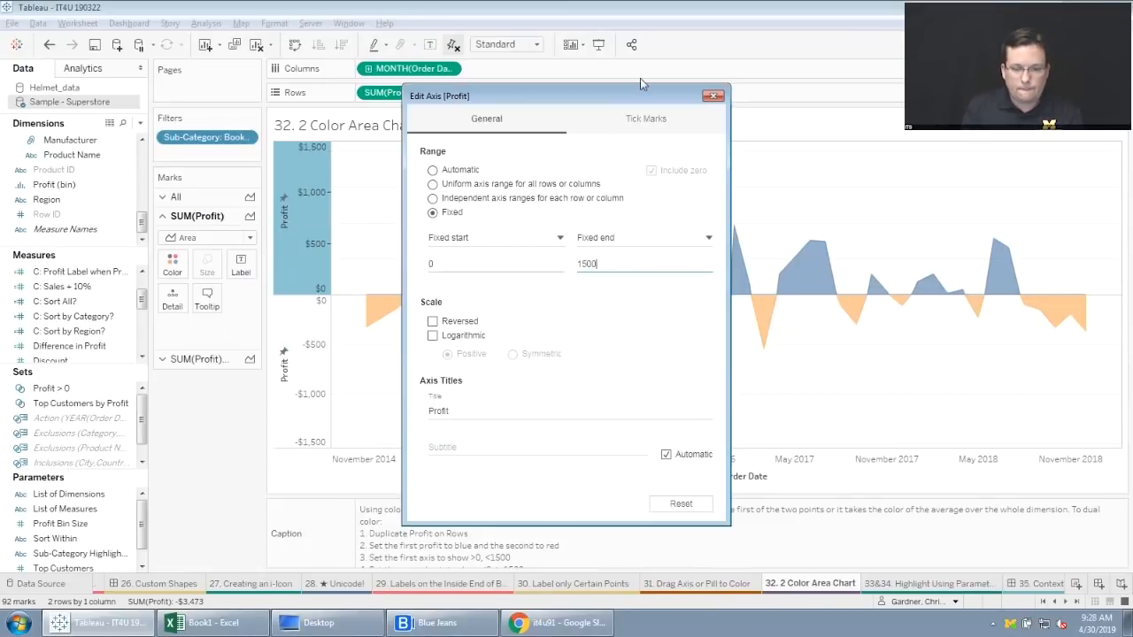
drag(637, 98, 580, 105)
click(655, 105)
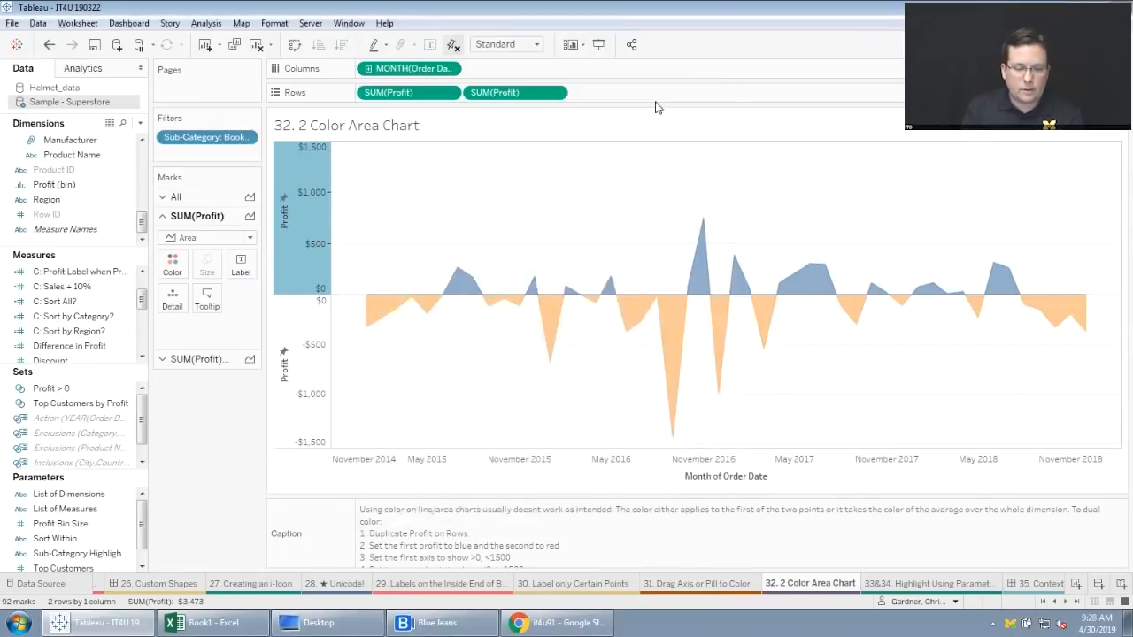
Set the fixed start of the second Profit axis to -1500.
right_click(311, 372)
click(359, 373)
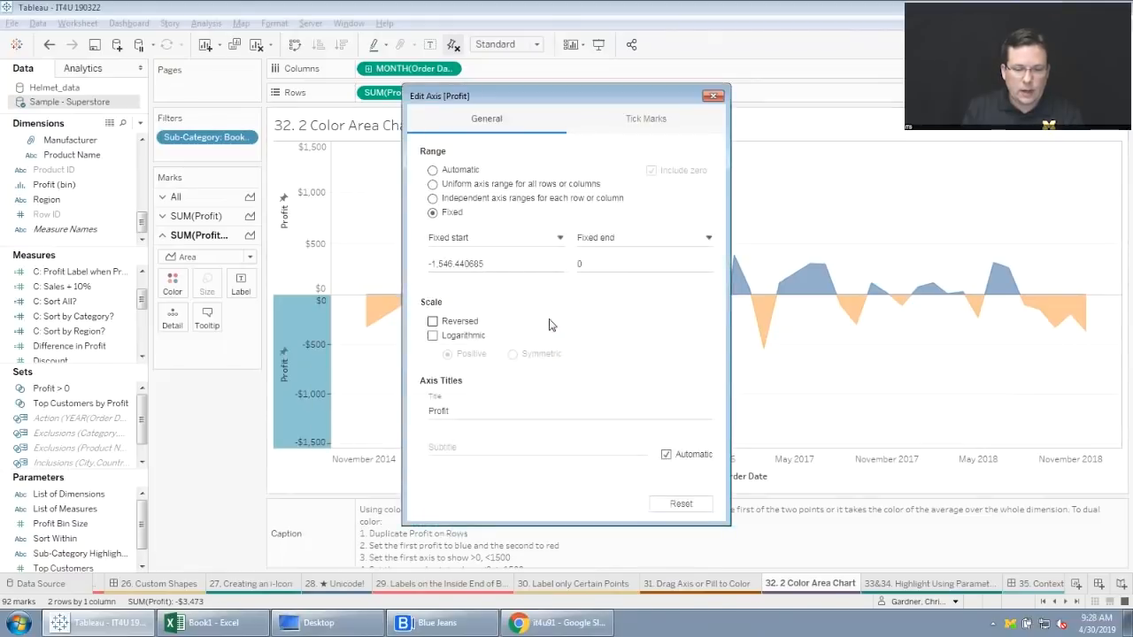
click(496, 262)
double_click(498, 263)
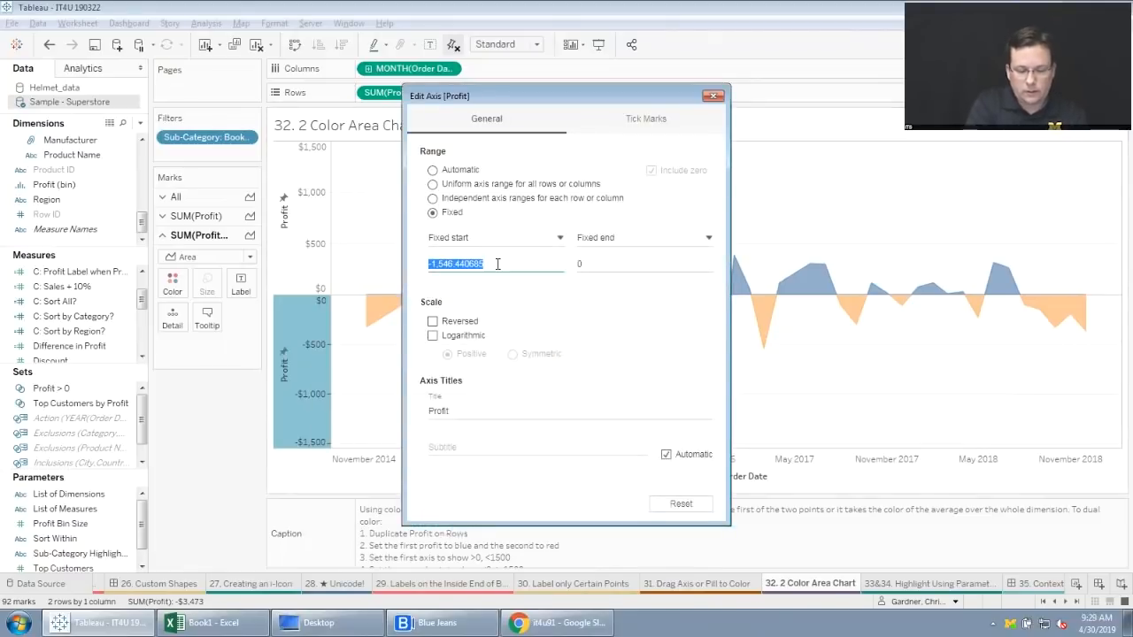
text(-1500)
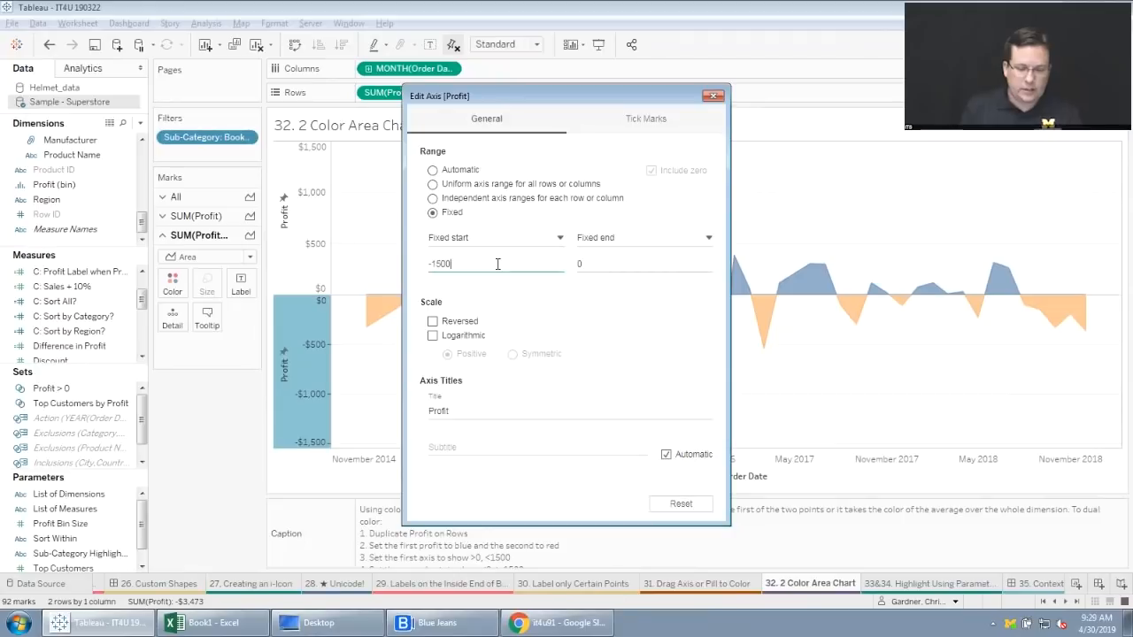
drag(649, 97, 557, 116)
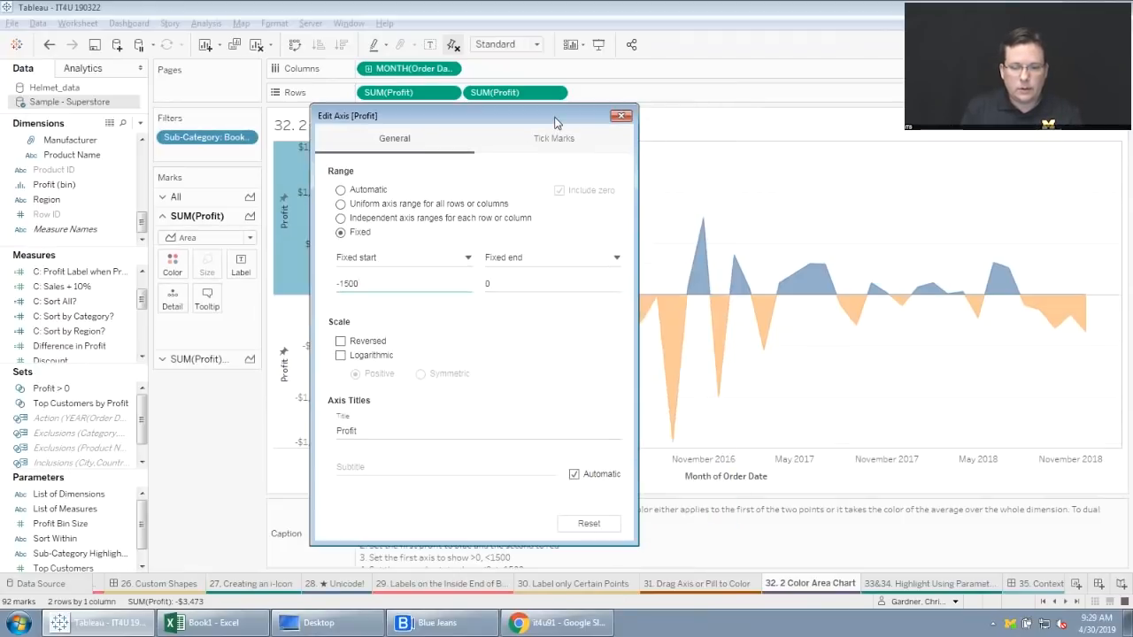
click(621, 116)
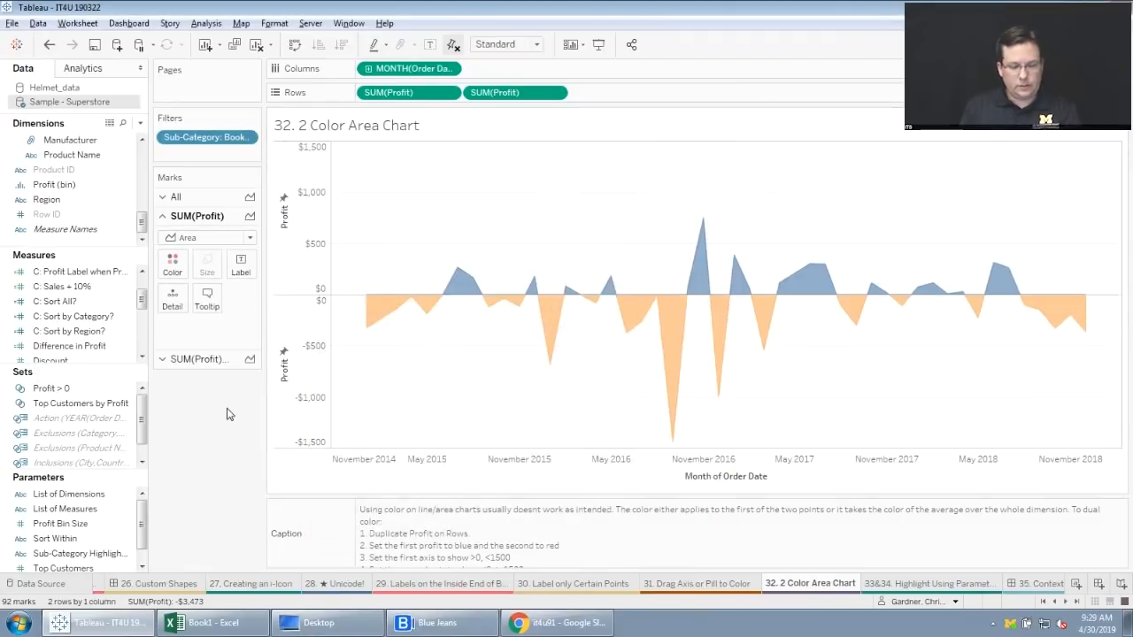
Remove the title from the second Profit axis.
click(280, 372)
right_click(280, 375)
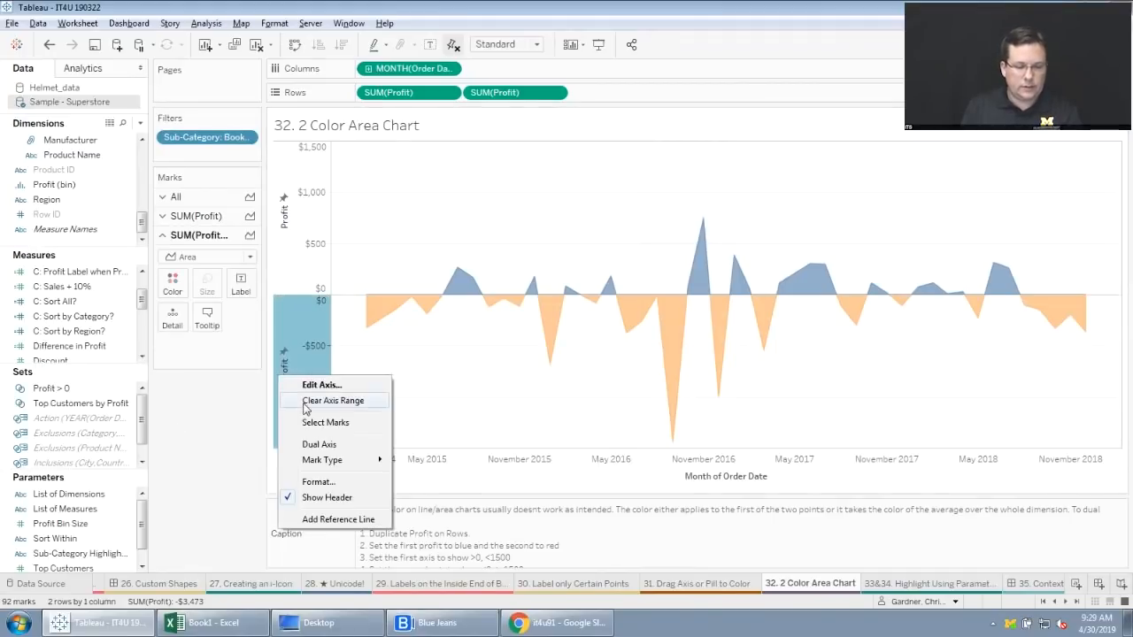
click(320, 384)
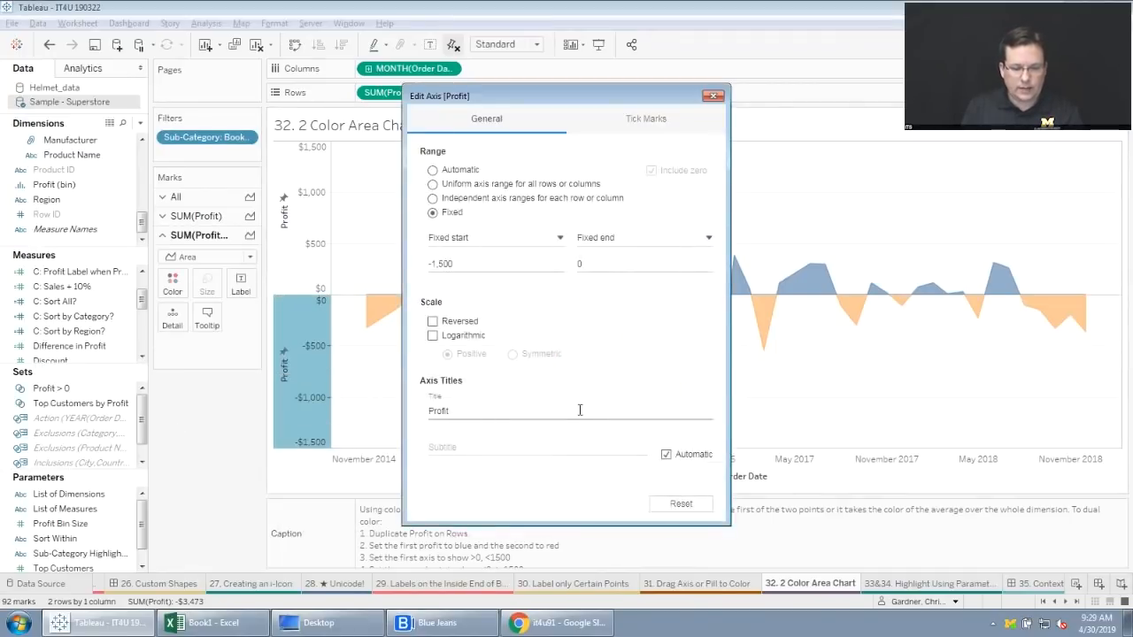
double_click(488, 409)
key(BackSpace)
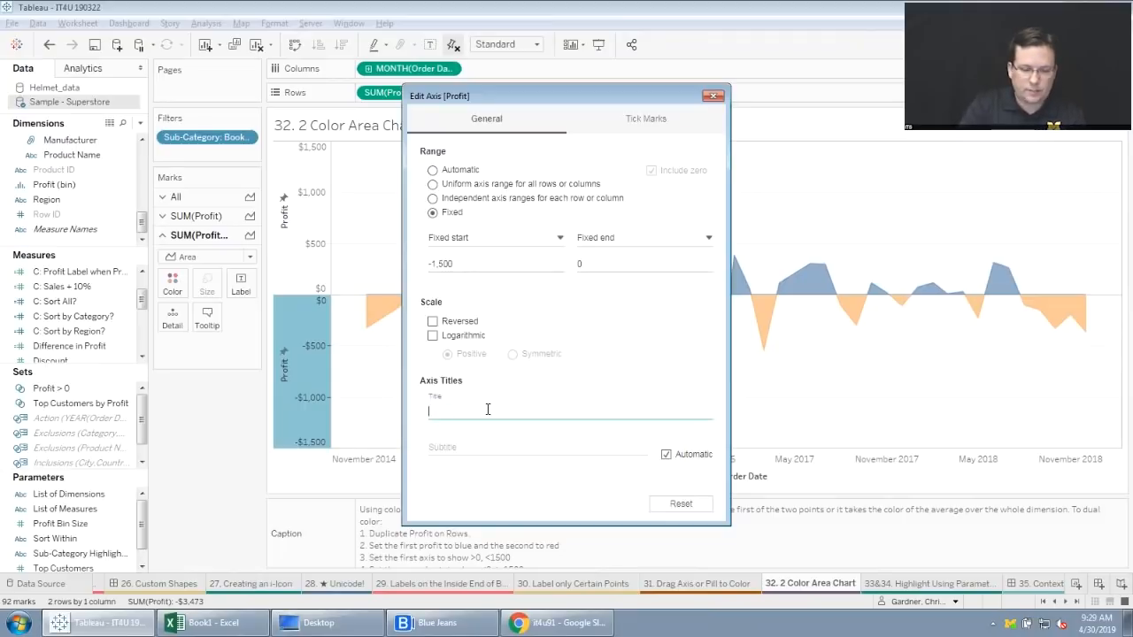
drag(635, 103, 544, 114)
click(623, 105)
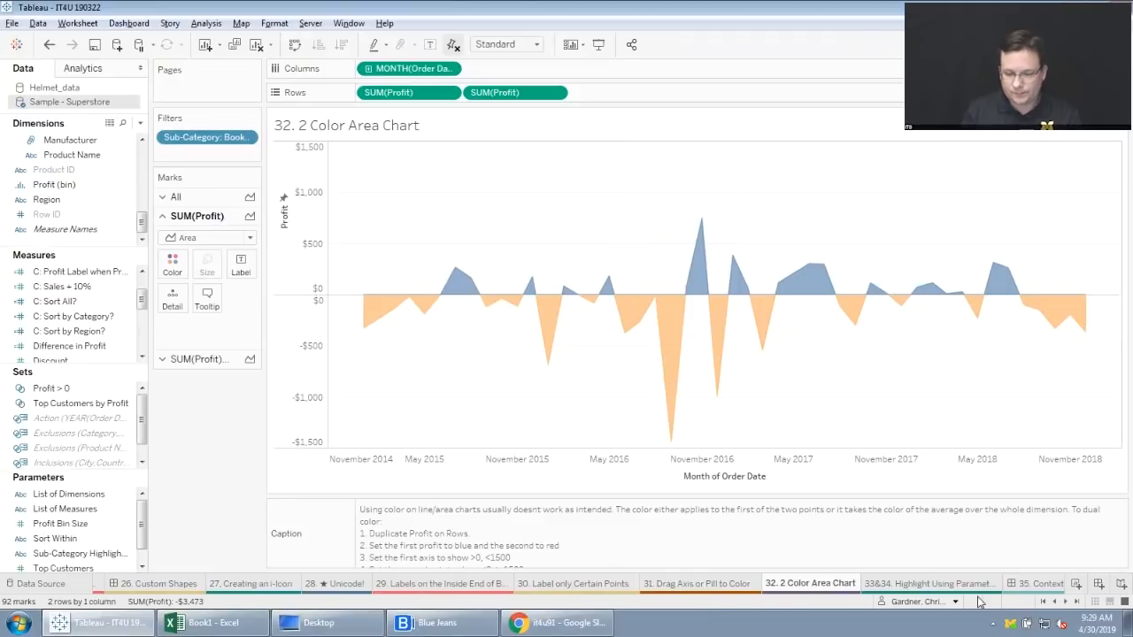
Open the "33&34. Highlight Using Parameters" sheet.
click(1067, 601)
click(1066, 602)
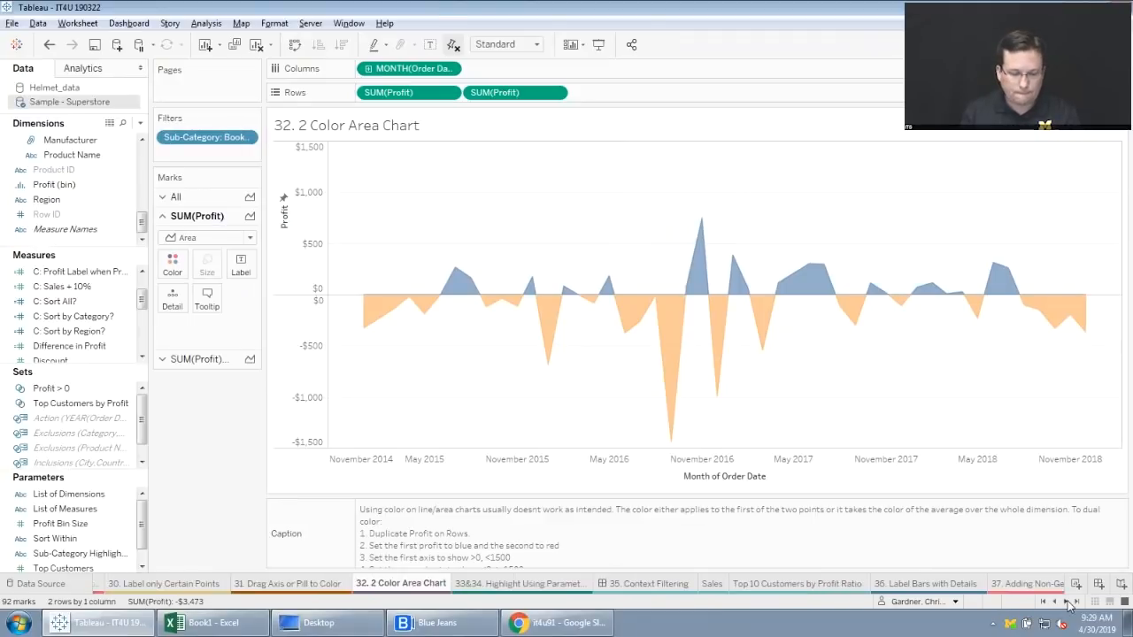
click(1066, 602)
click(413, 583)
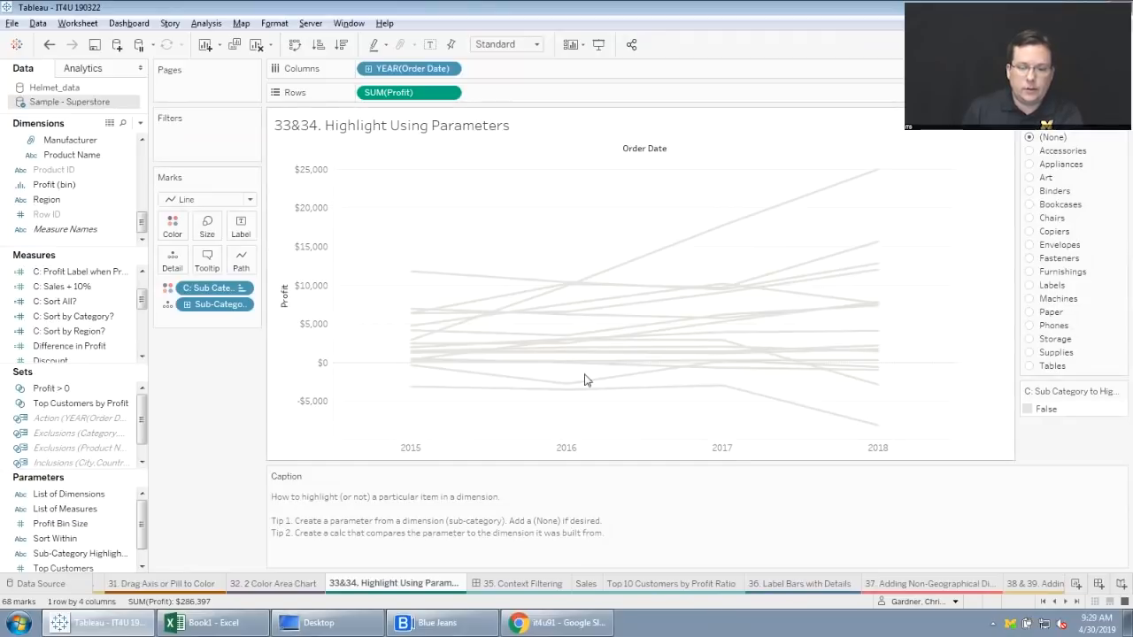
mouse_move(676, 245)
mouse_move(830, 258)
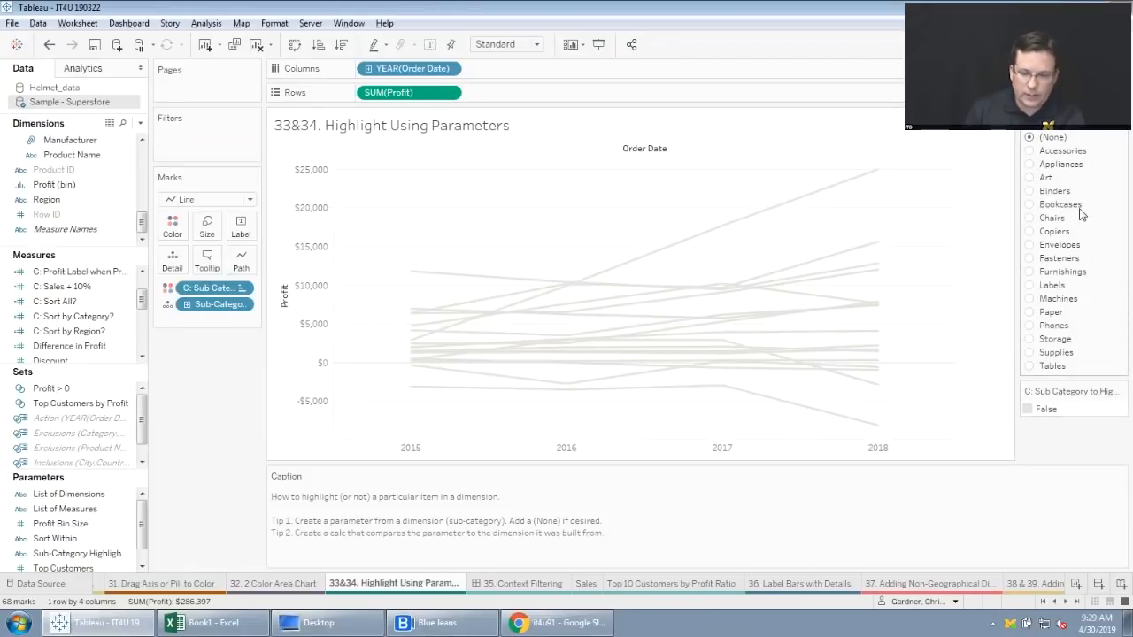
Try highlighting the Binders and Art lines with the sub-category parameter, and set it back to (None).
click(1031, 191)
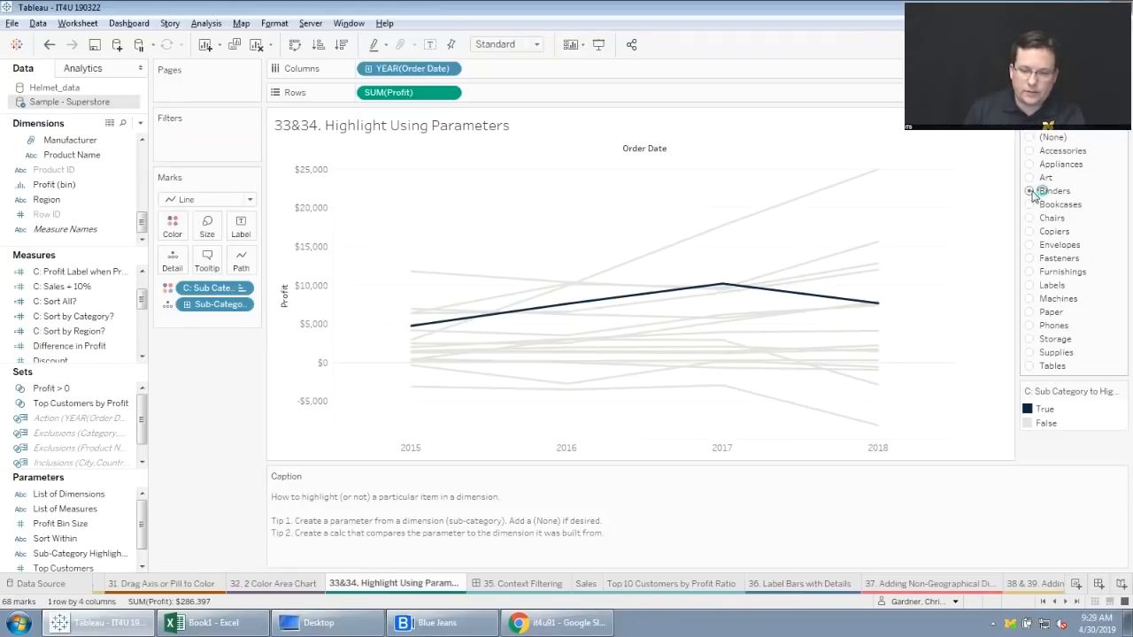
click(1030, 178)
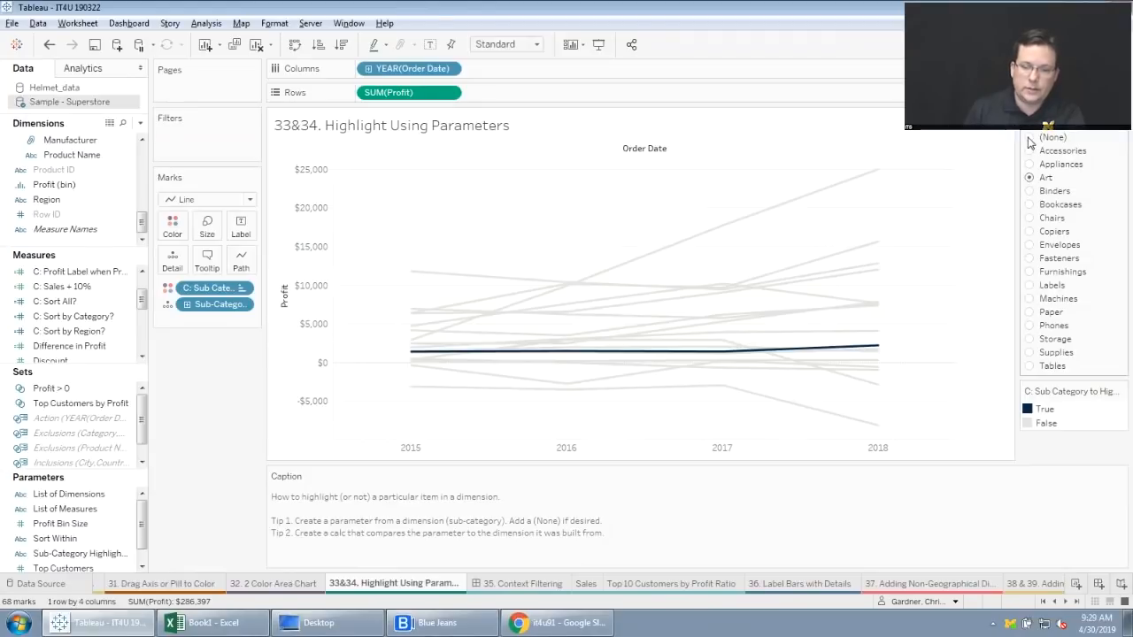
click(1029, 139)
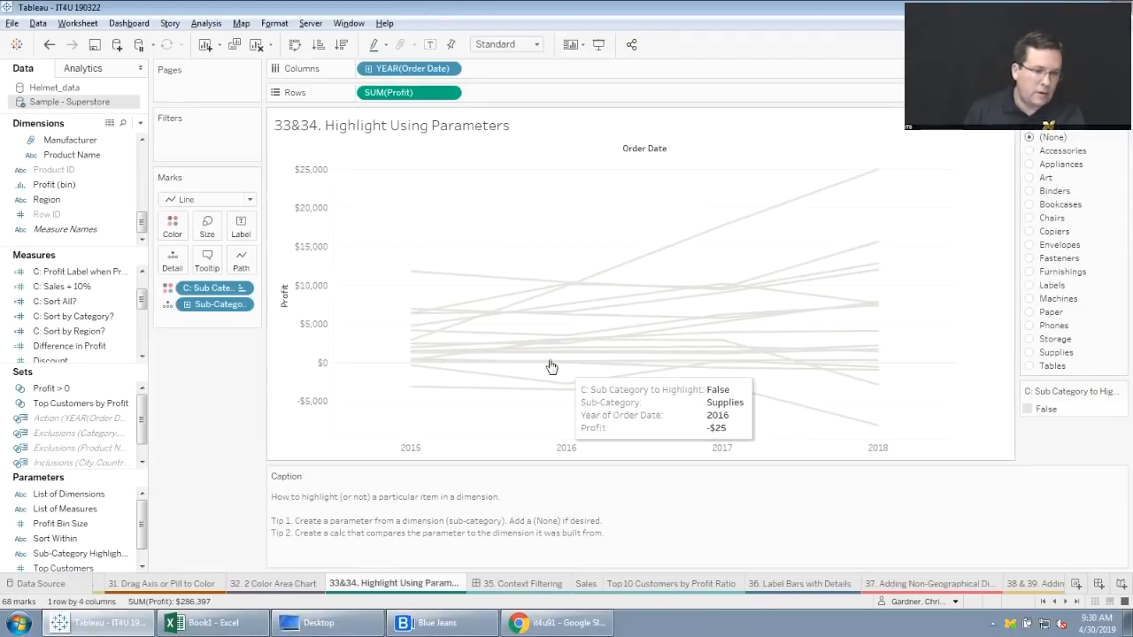
Look up the option for creating a parameter from the Sub-Category dimension, without creating one.
drag(141, 229, 142, 212)
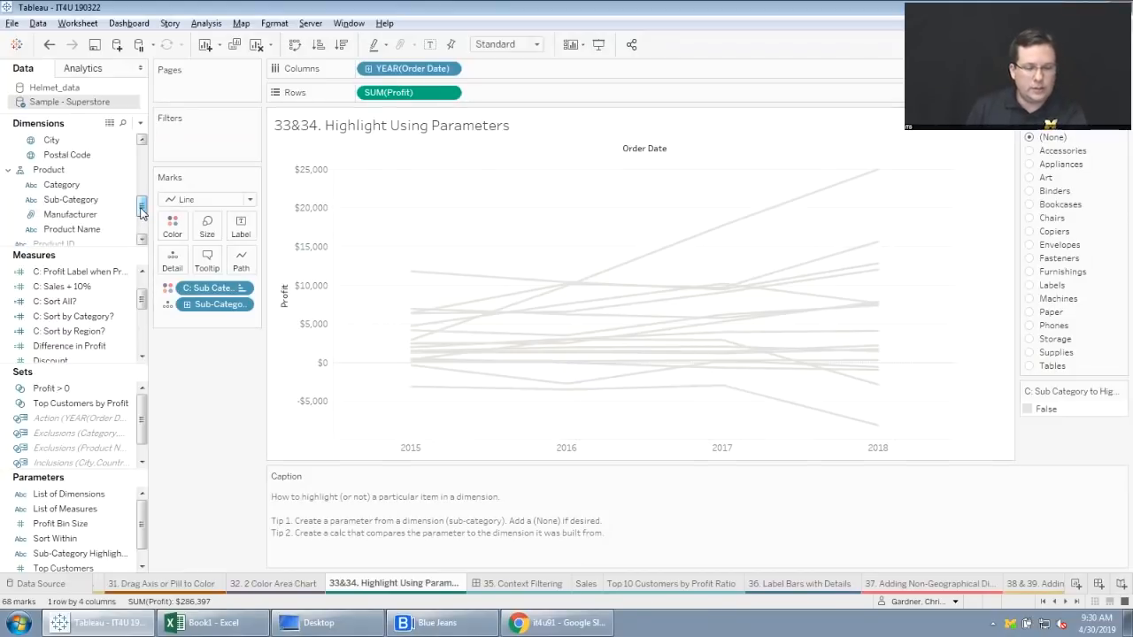
click(80, 200)
right_click(106, 201)
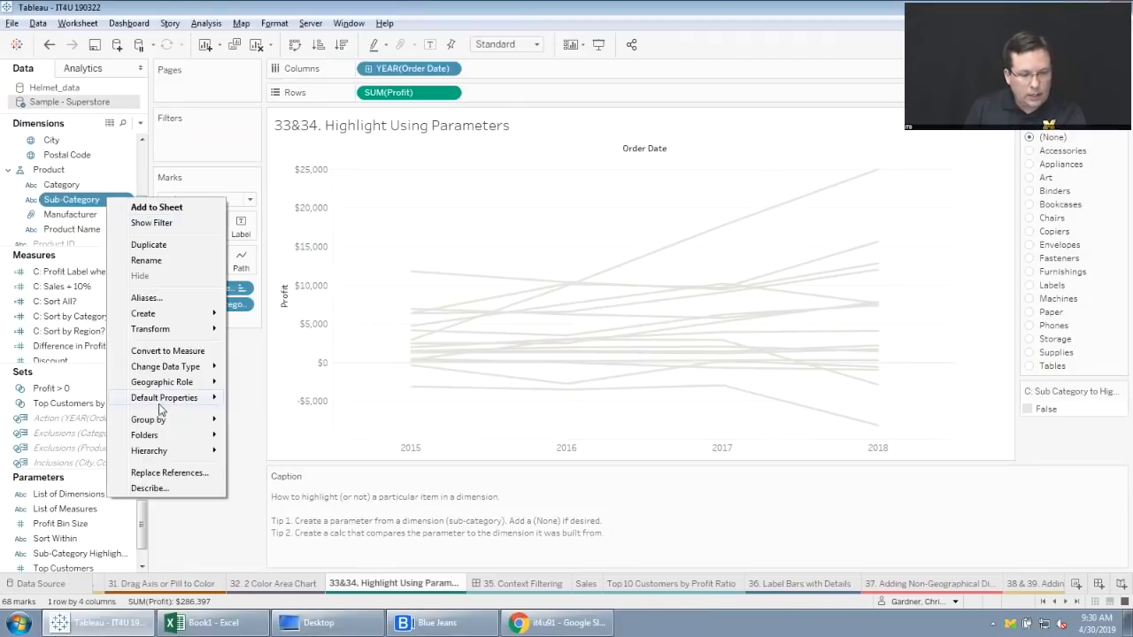
mouse_move(199, 314)
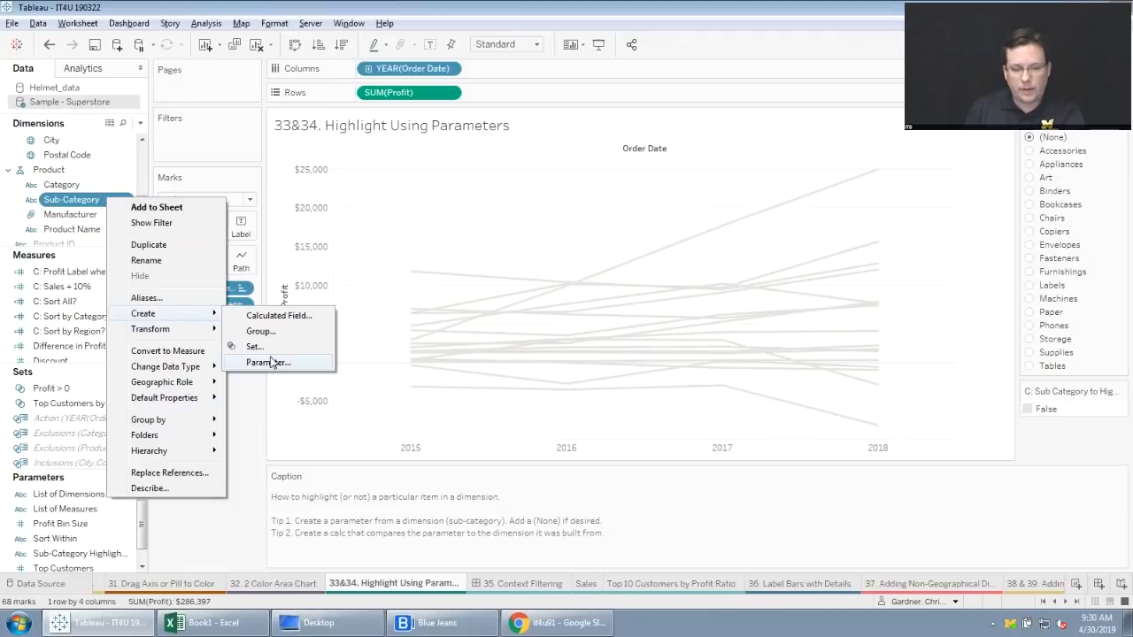
click(232, 529)
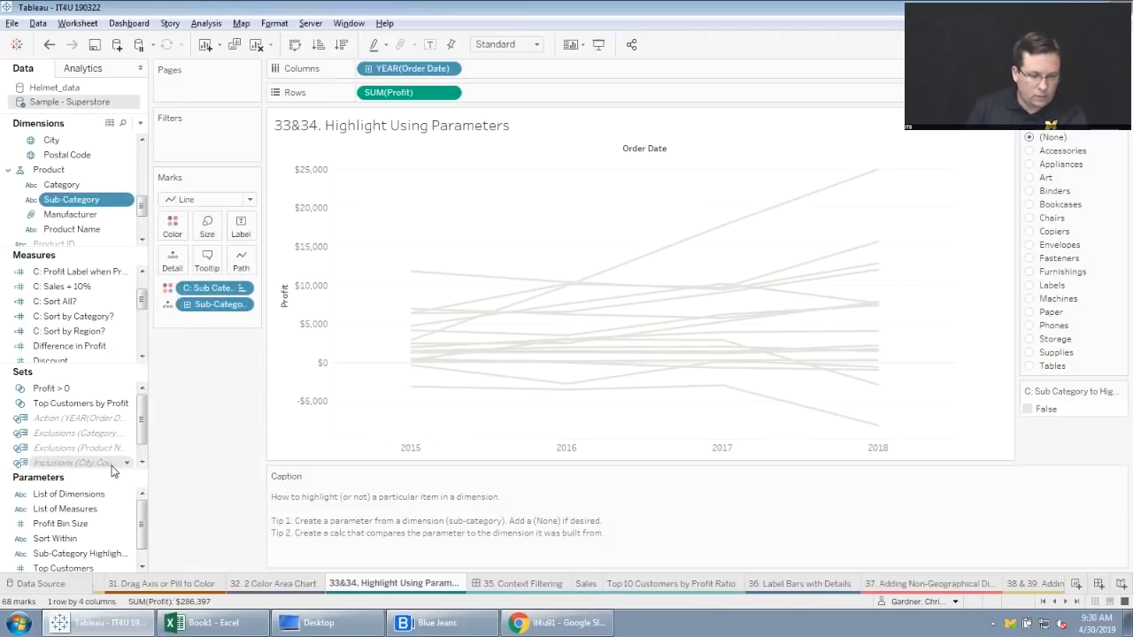
Examine the data type and list of values in the Sub-Category Highlighter parameter's settings.
drag(111, 469, 112, 442)
click(89, 524)
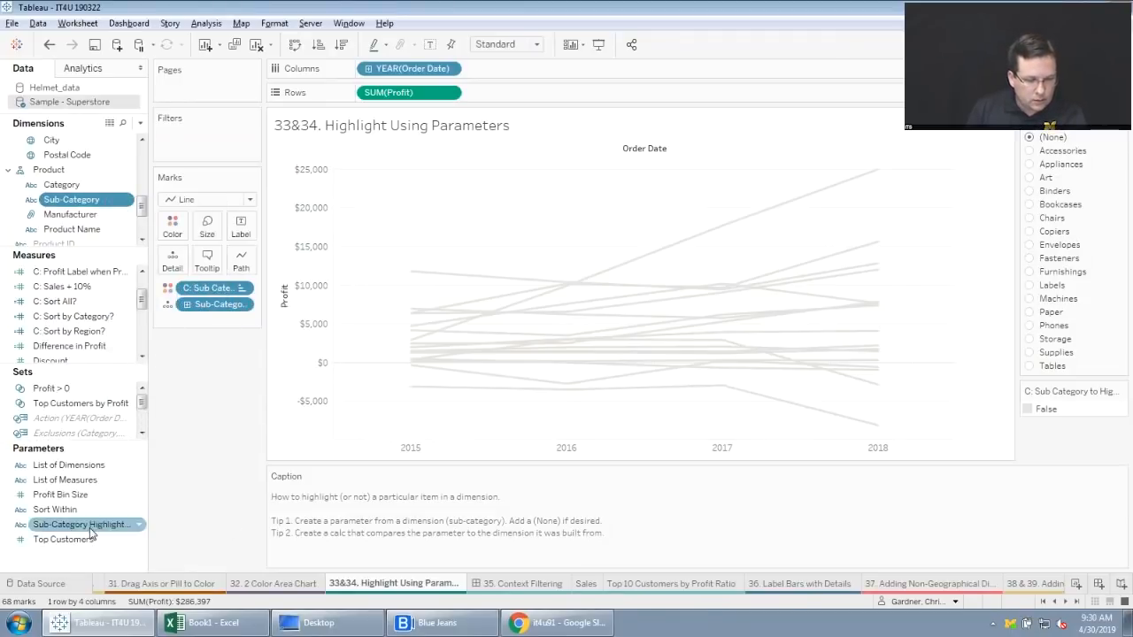
right_click(89, 529)
click(159, 354)
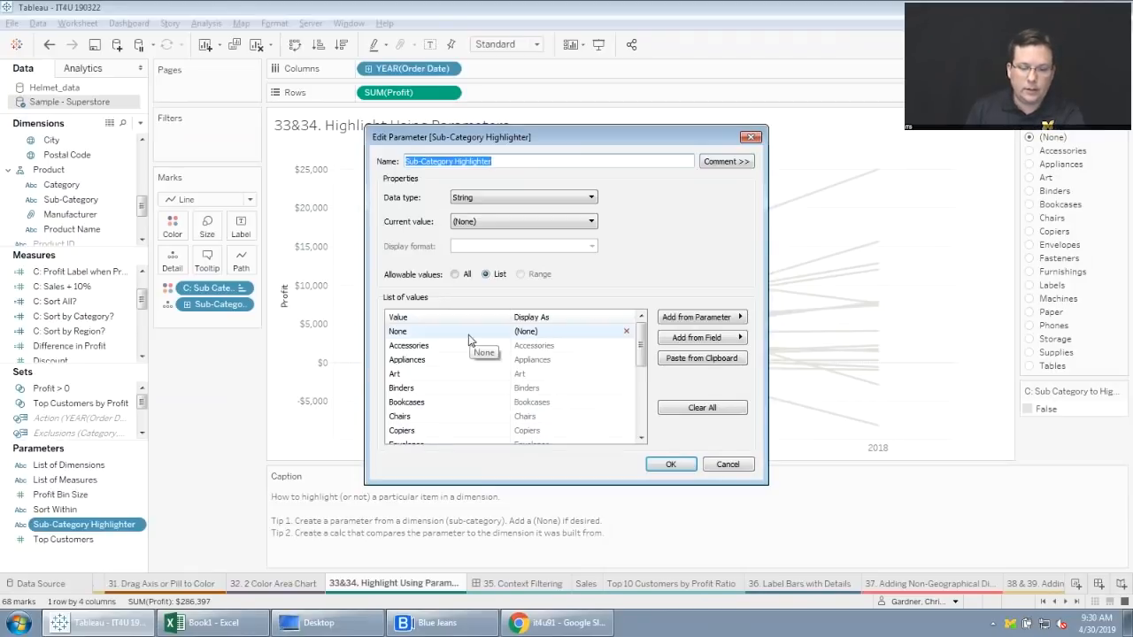
click(672, 465)
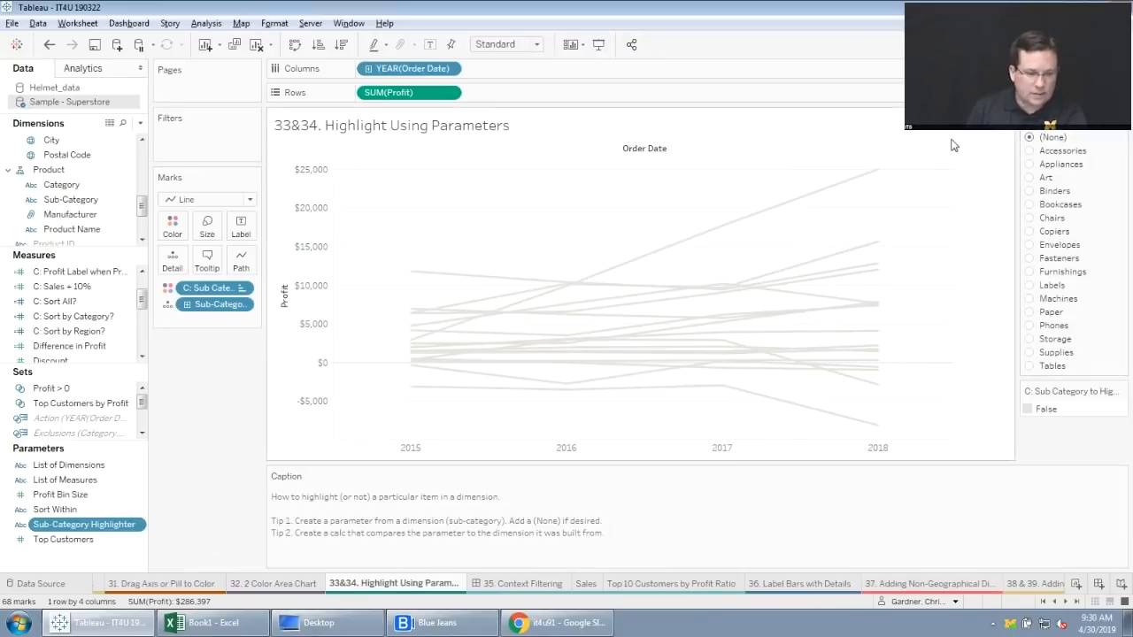
Find the "C: Sub Category to Highlight" calculated field among the dimensions and examine its formula.
drag(140, 305, 142, 281)
mouse_move(142, 206)
mouse_down()
mouse_move(142, 222)
mouse_move(143, 201)
mouse_up()
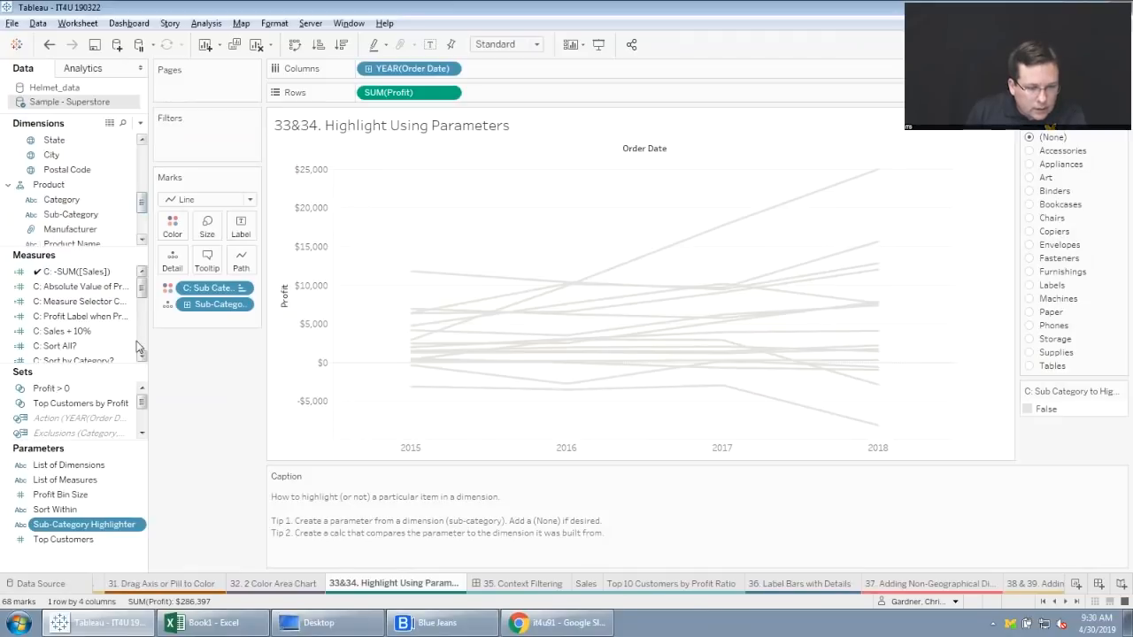
drag(107, 366, 104, 394)
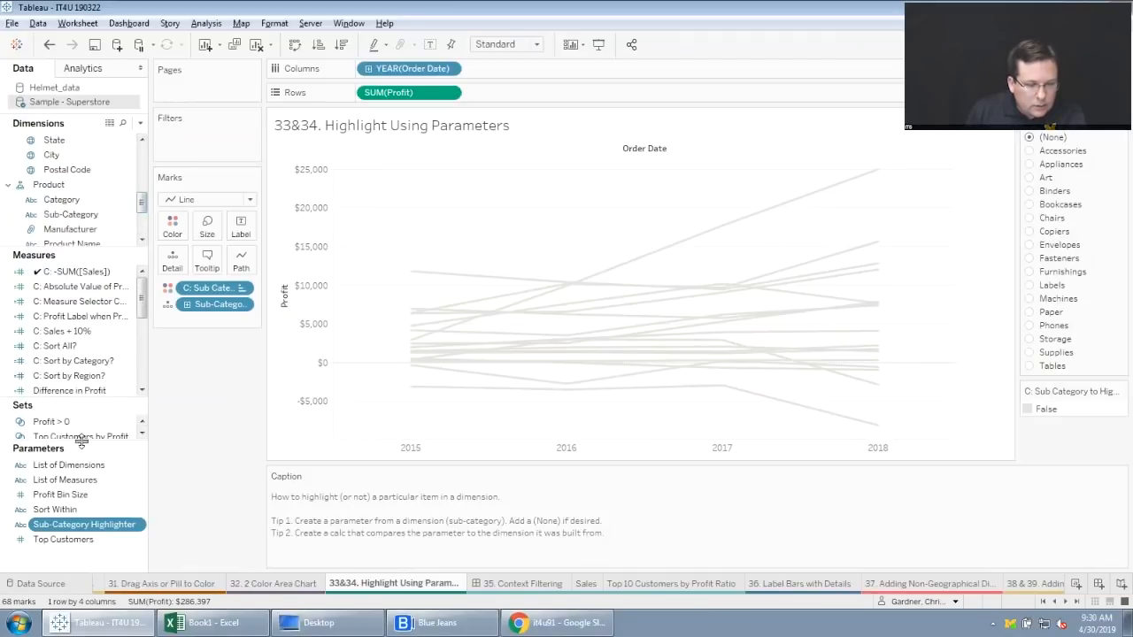
drag(83, 443, 83, 519)
click(89, 361)
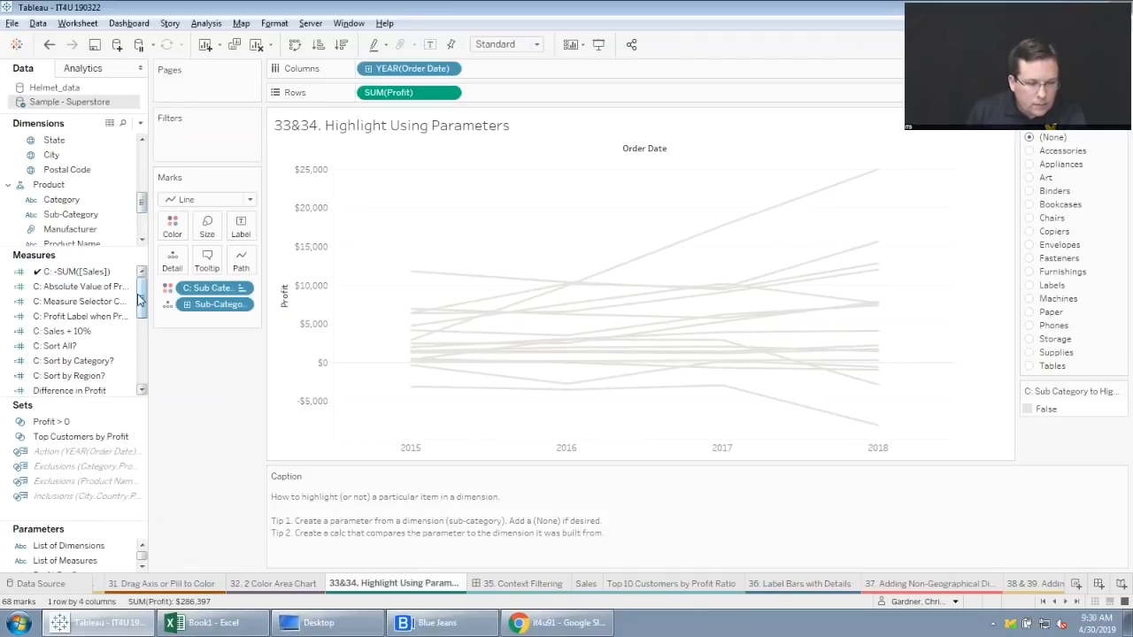
mouse_move(142, 285)
mouse_down()
mouse_move(142, 367)
mouse_move(143, 281)
mouse_up()
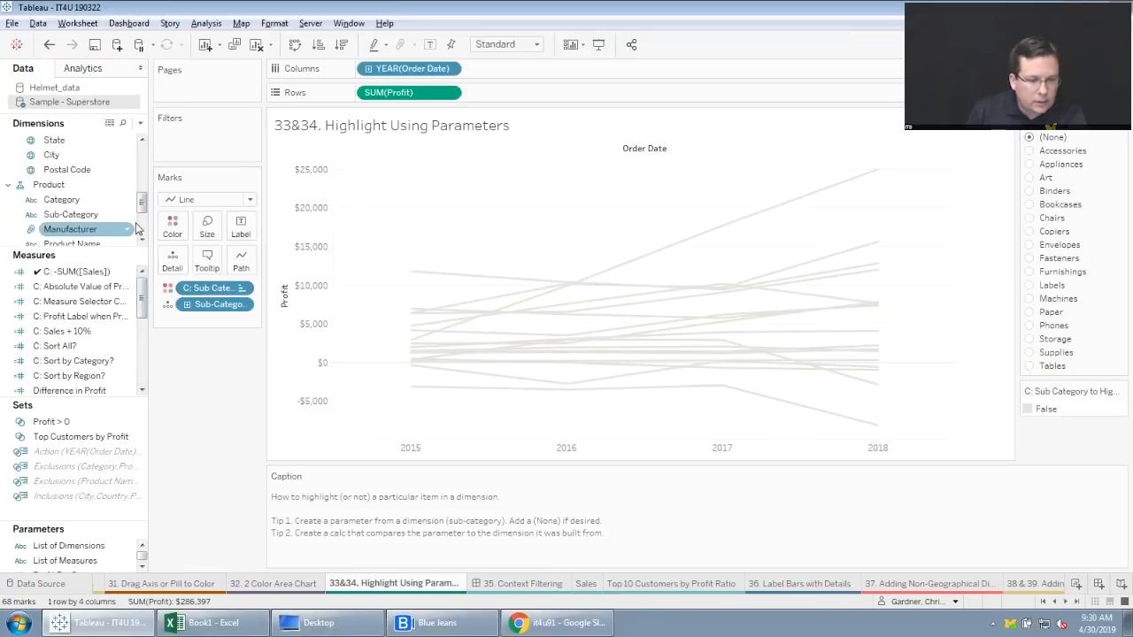
drag(141, 213, 148, 180)
click(89, 214)
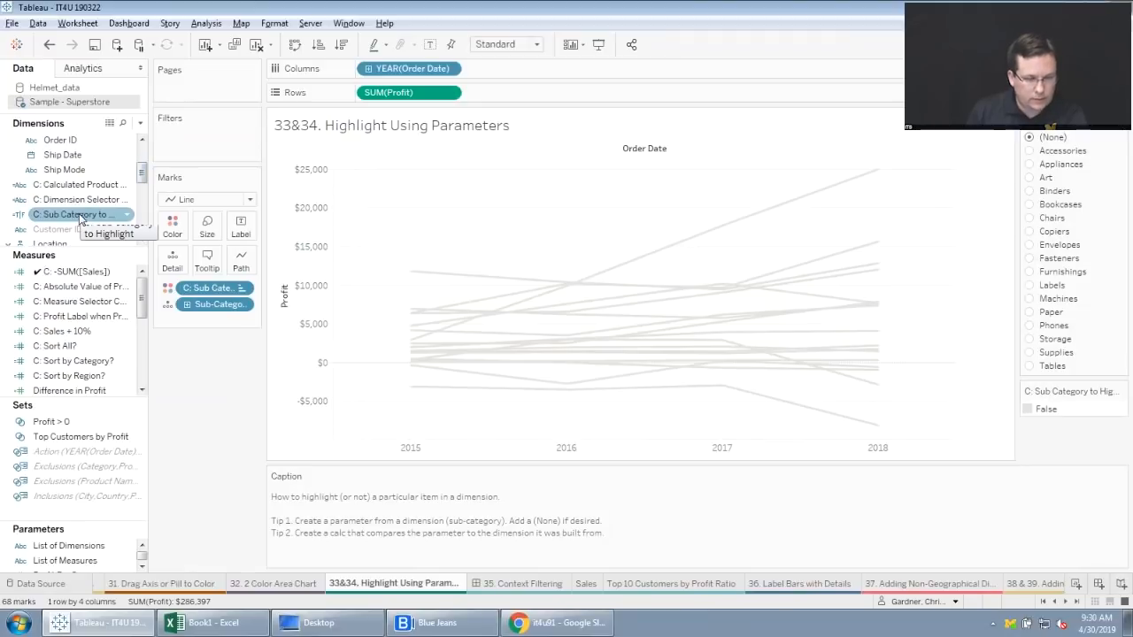
right_click(82, 215)
click(113, 298)
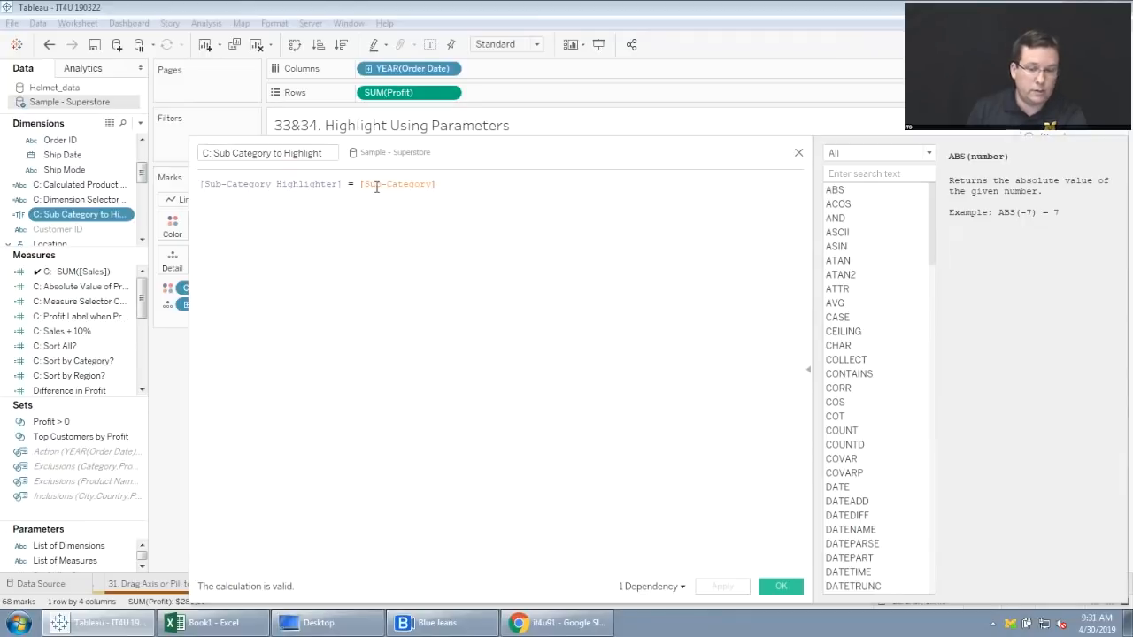
click(798, 153)
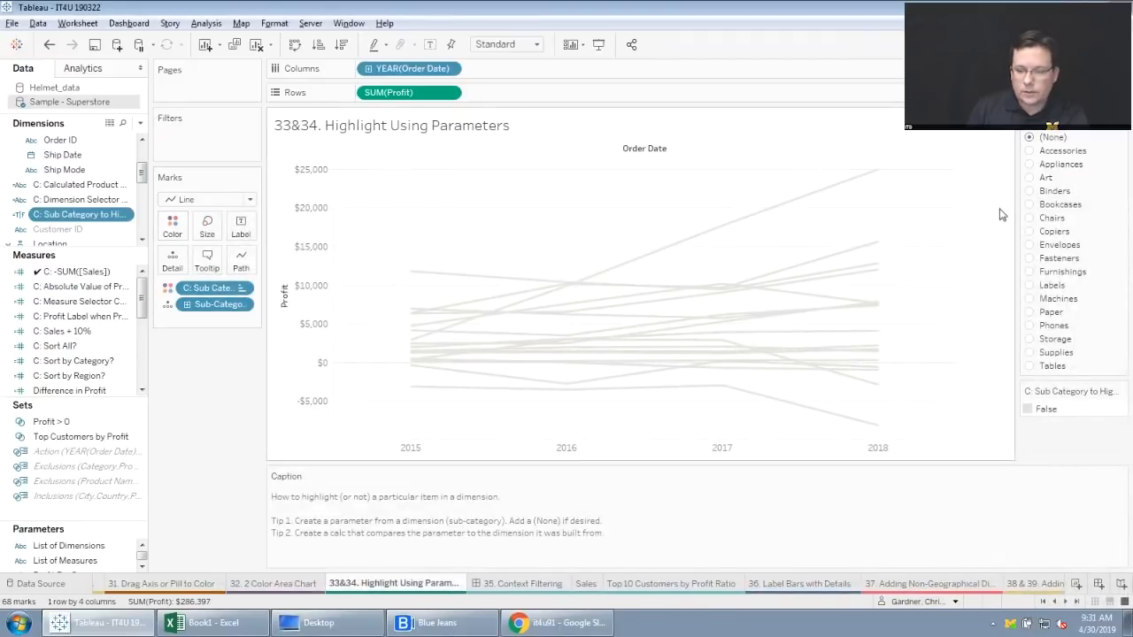
Highlight the Bookcases line with the sub-category parameter and examine the colors assigned to True and False.
click(1030, 205)
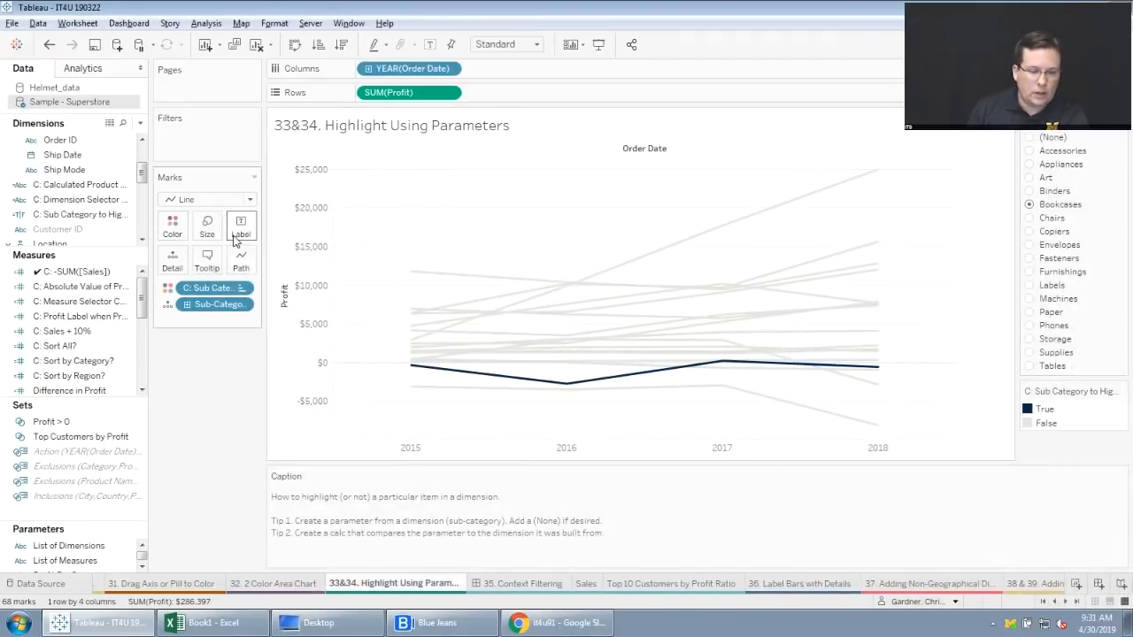
click(173, 226)
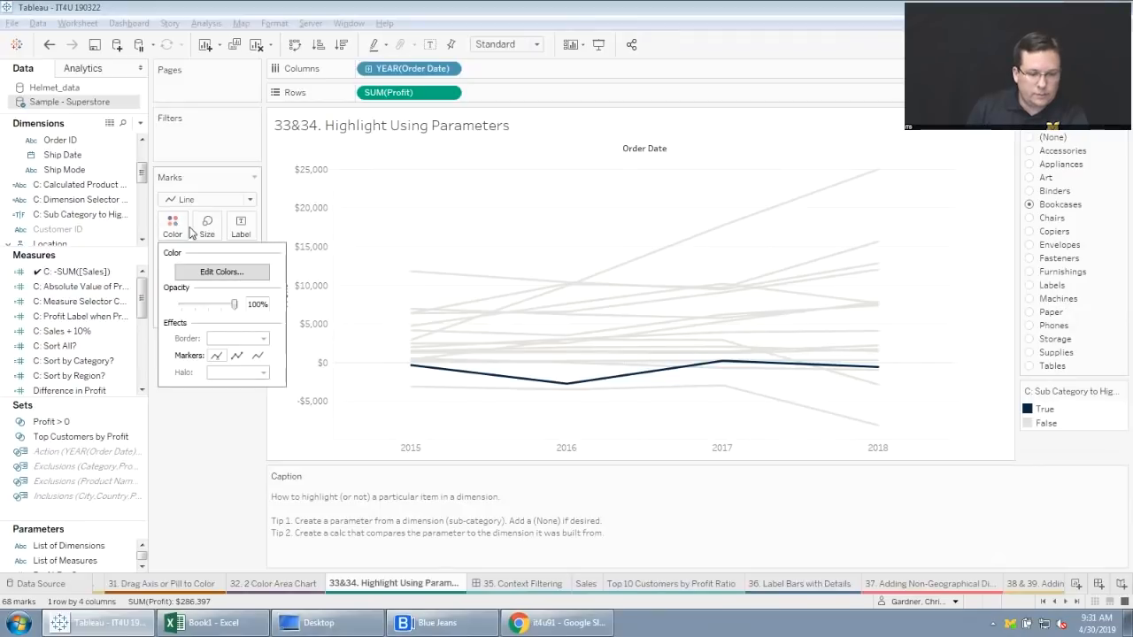
click(220, 270)
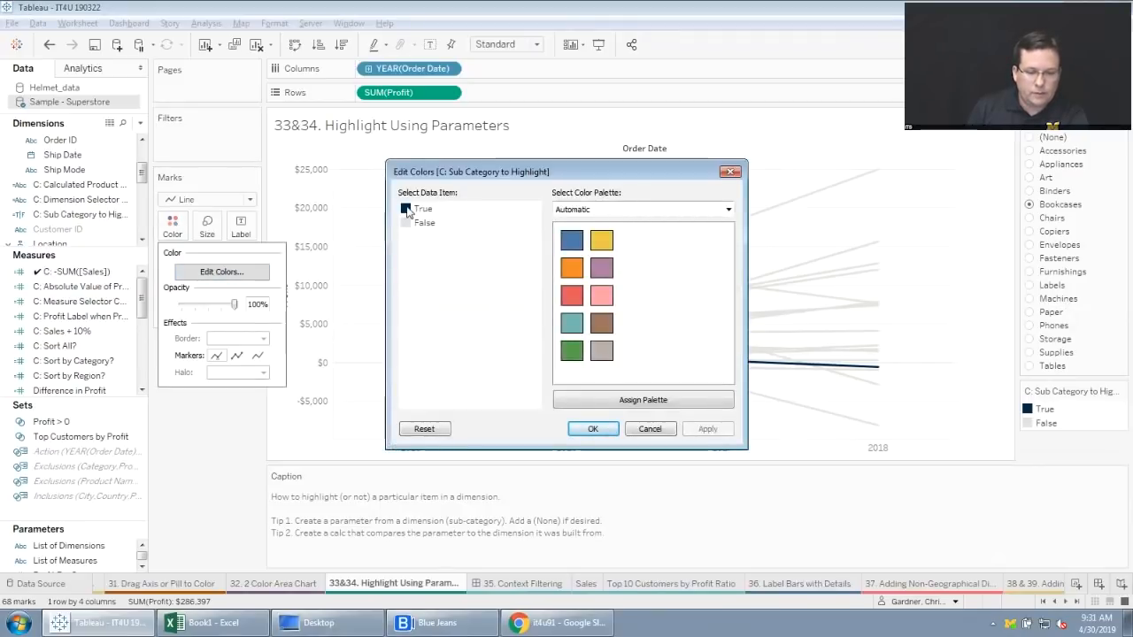
click(593, 429)
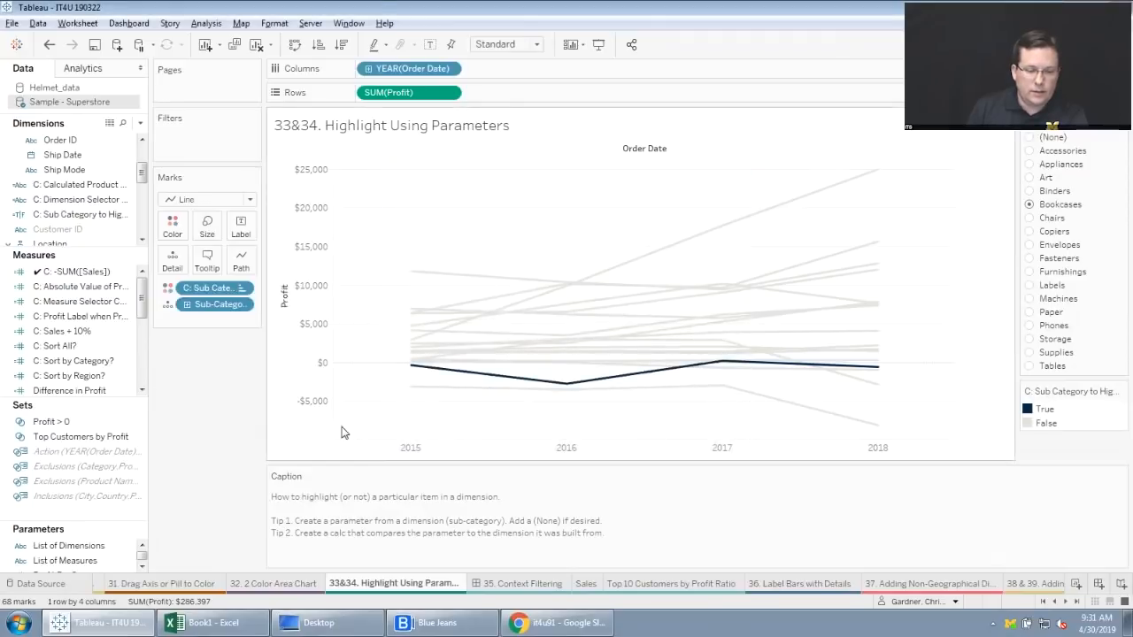
Try highlighting Labels, Furnishings, Fasteners, Envelopes, Copiers and Chairs with the sub-category parameter, and leave it on Furnishings.
click(1029, 285)
click(1030, 272)
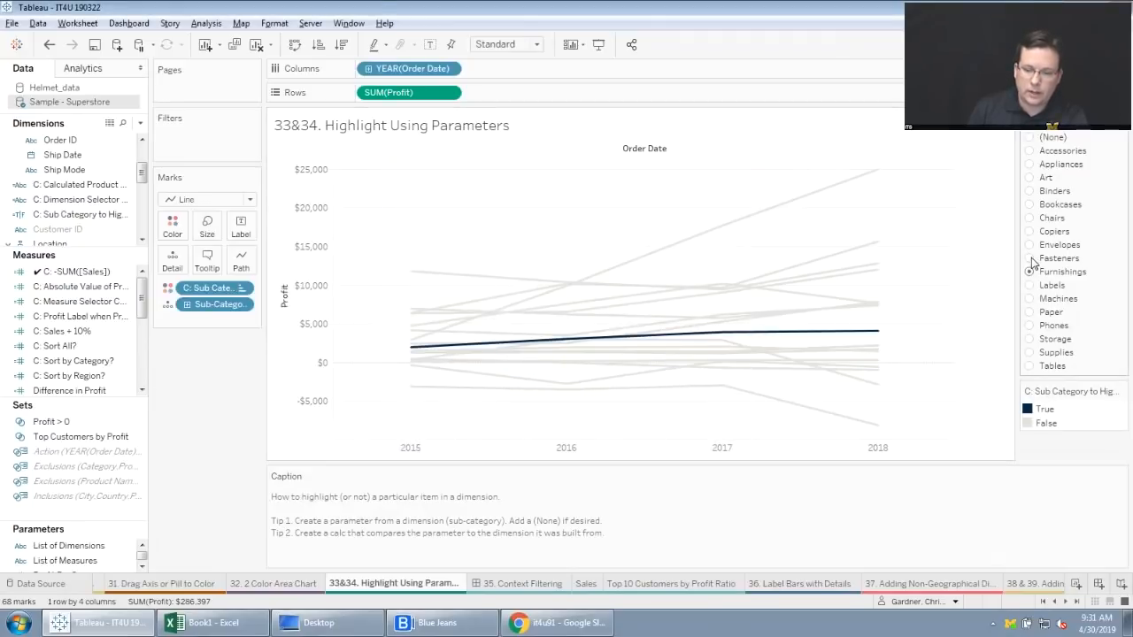
click(1030, 257)
click(1030, 244)
click(1029, 231)
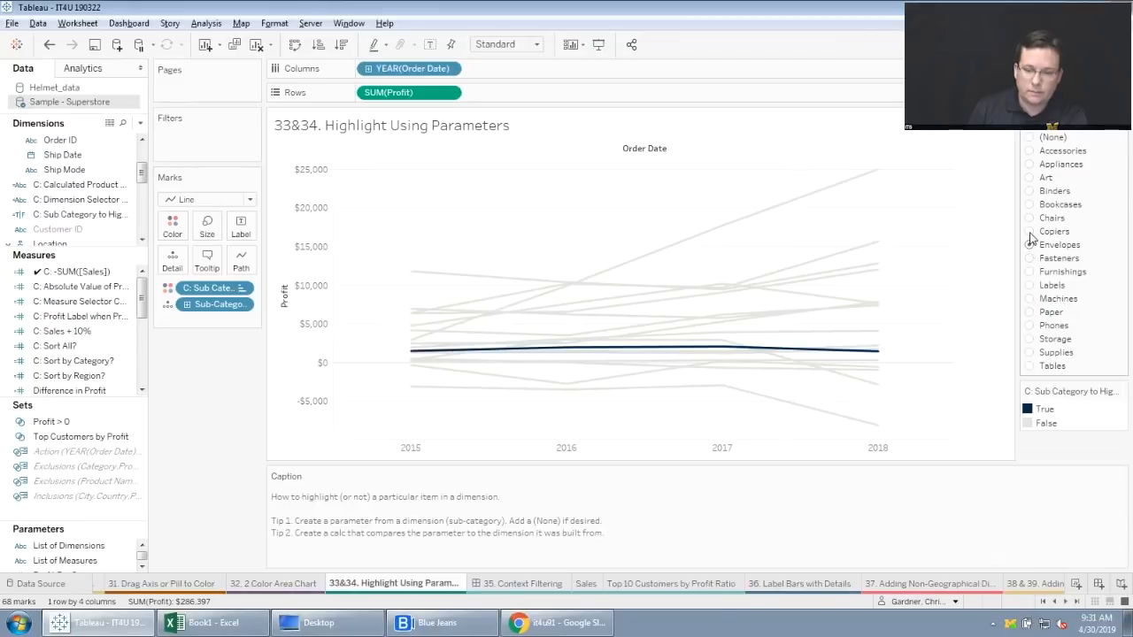
click(1029, 218)
click(1029, 271)
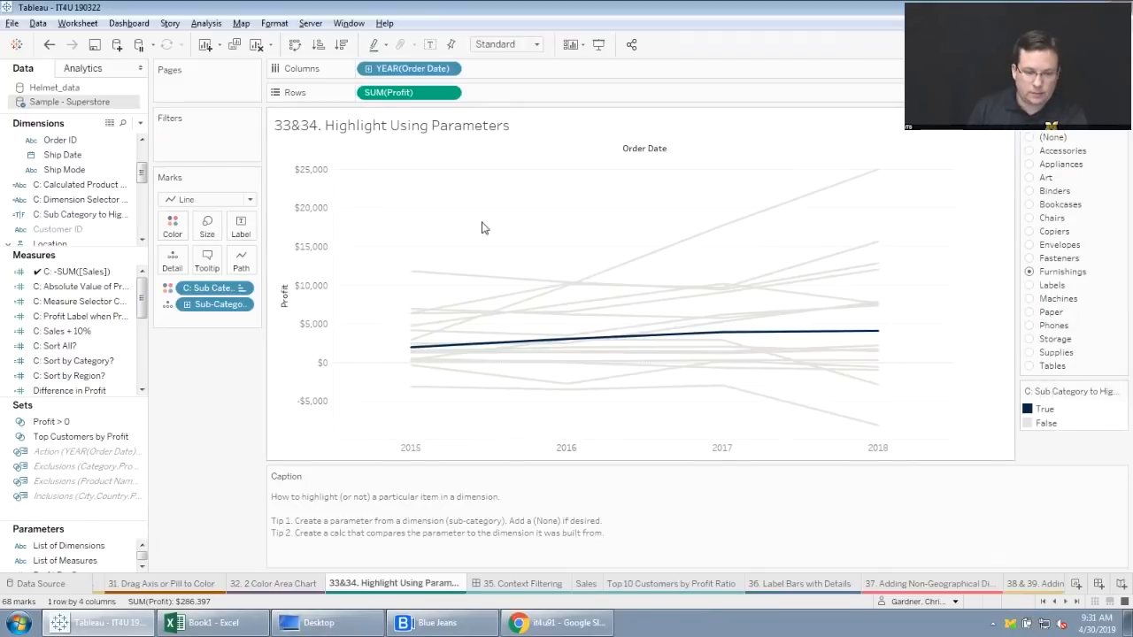
On the "35. Context Filtering" dashboard, test filtering the top 10 customers by the December 2017, November 2017 and November 2018 sales bars, and clear the selection.
click(522, 583)
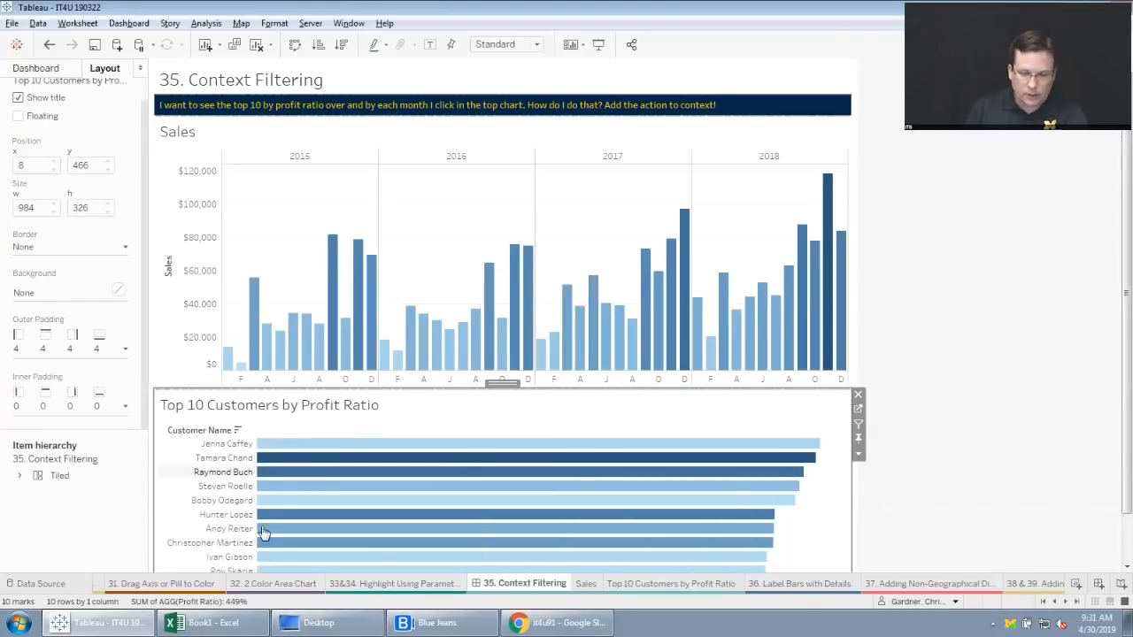
click(685, 225)
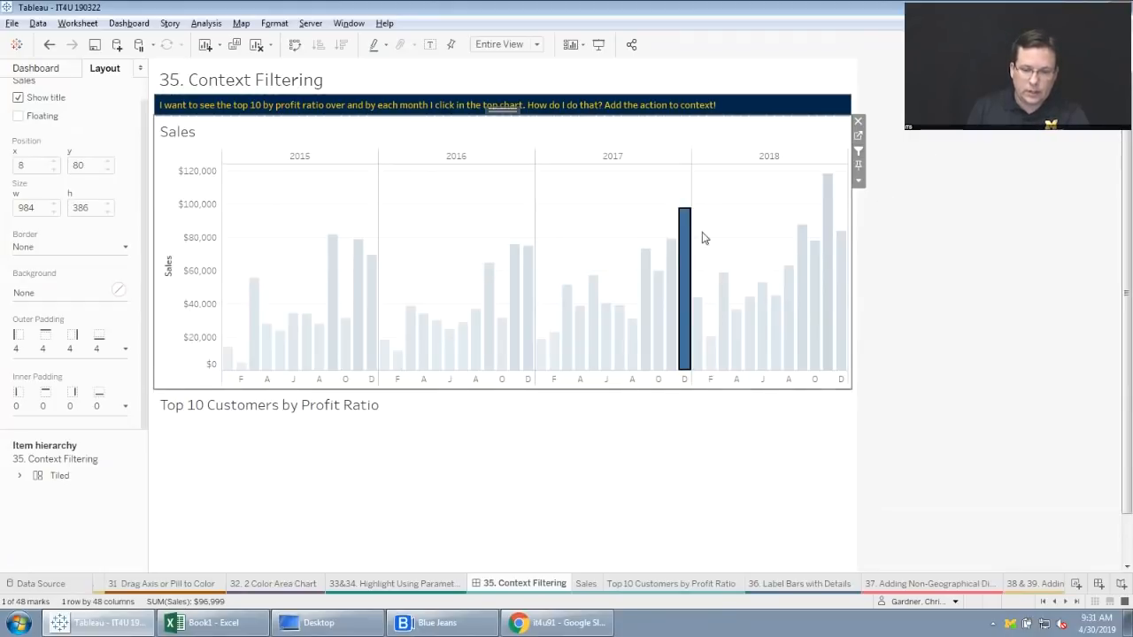
click(669, 266)
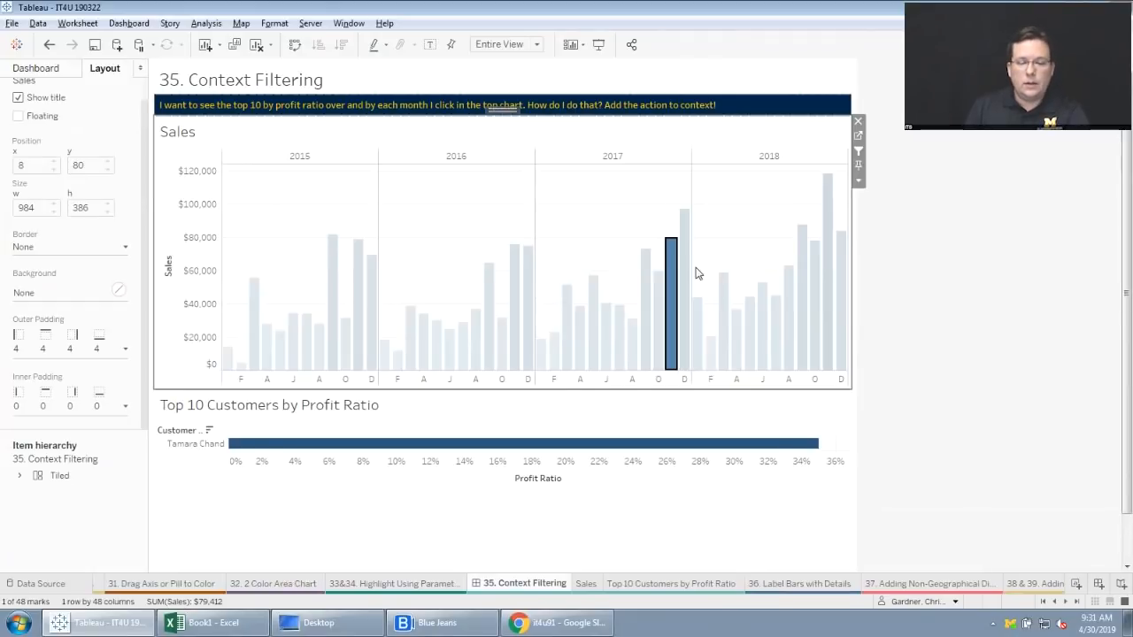
click(674, 285)
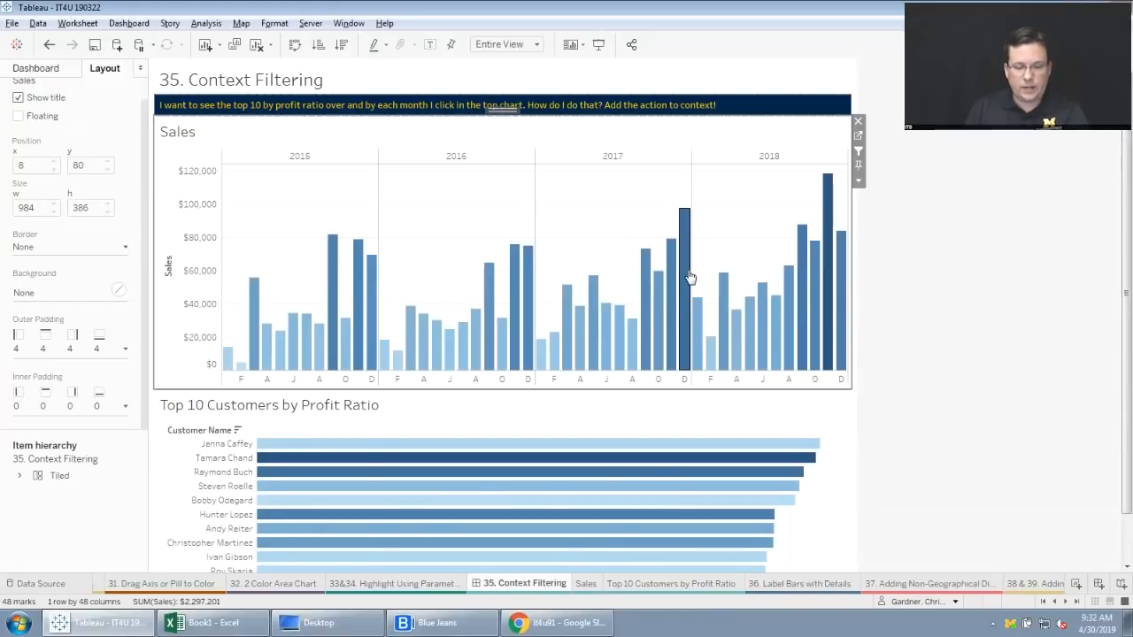
click(825, 217)
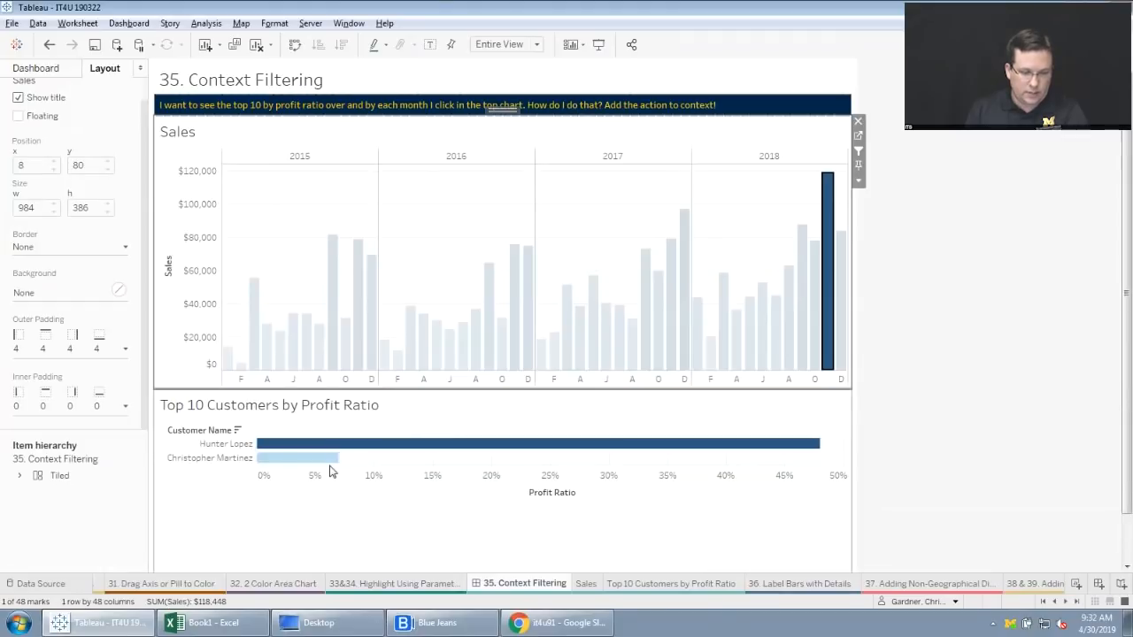
click(826, 217)
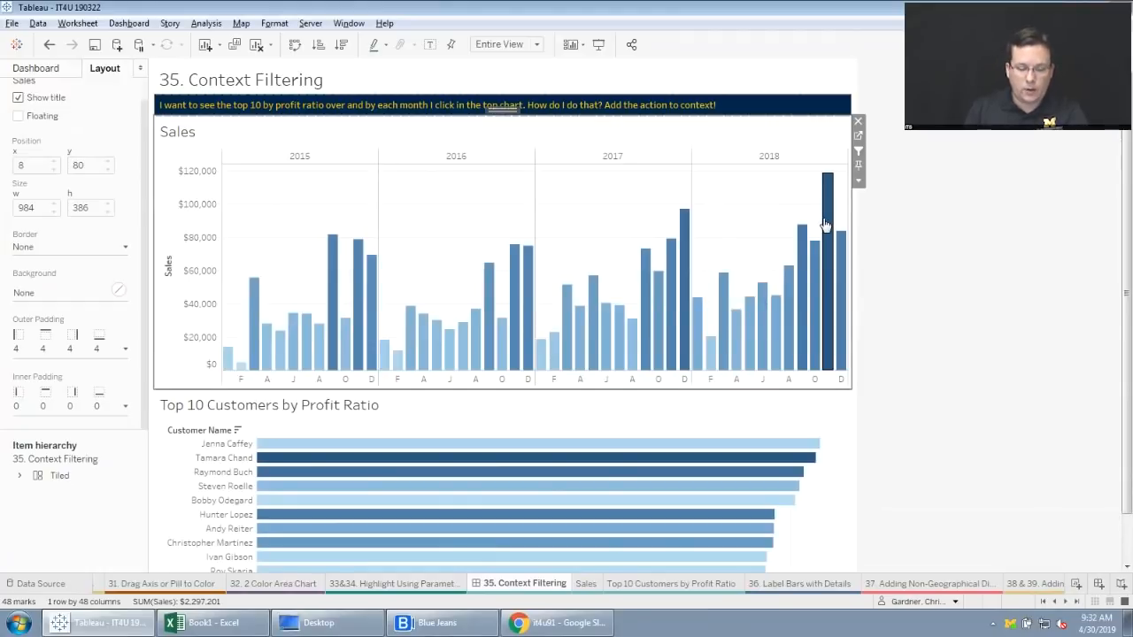
Open the Top 10 Customers by Profit Ratio sheet from the dashboard and add its order-date action filter to context.
click(765, 409)
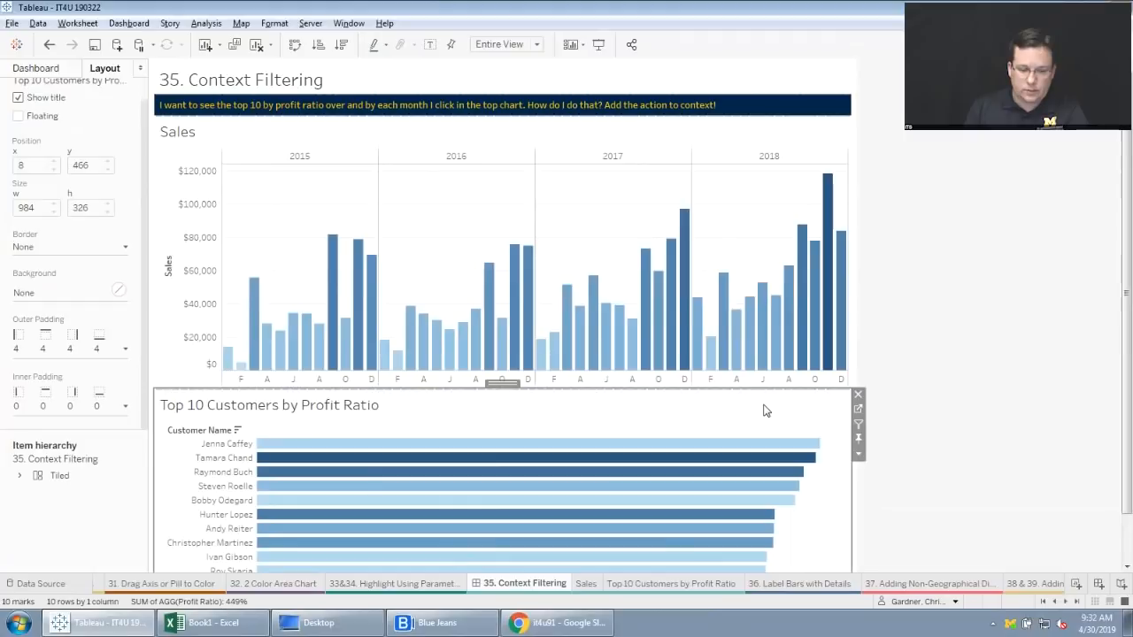
click(858, 409)
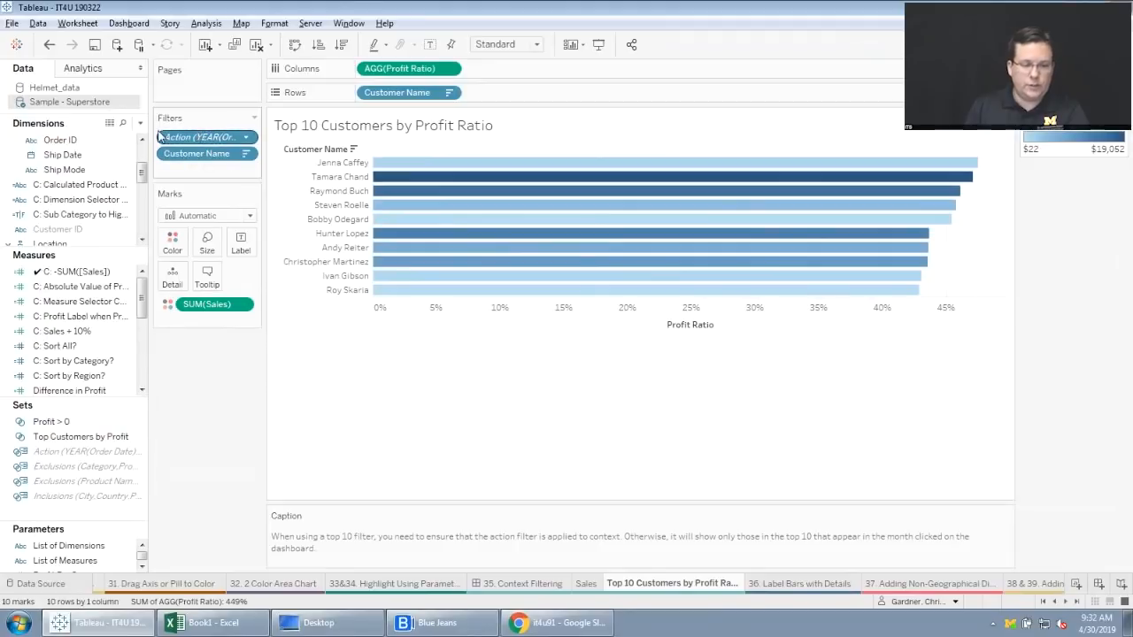
click(247, 137)
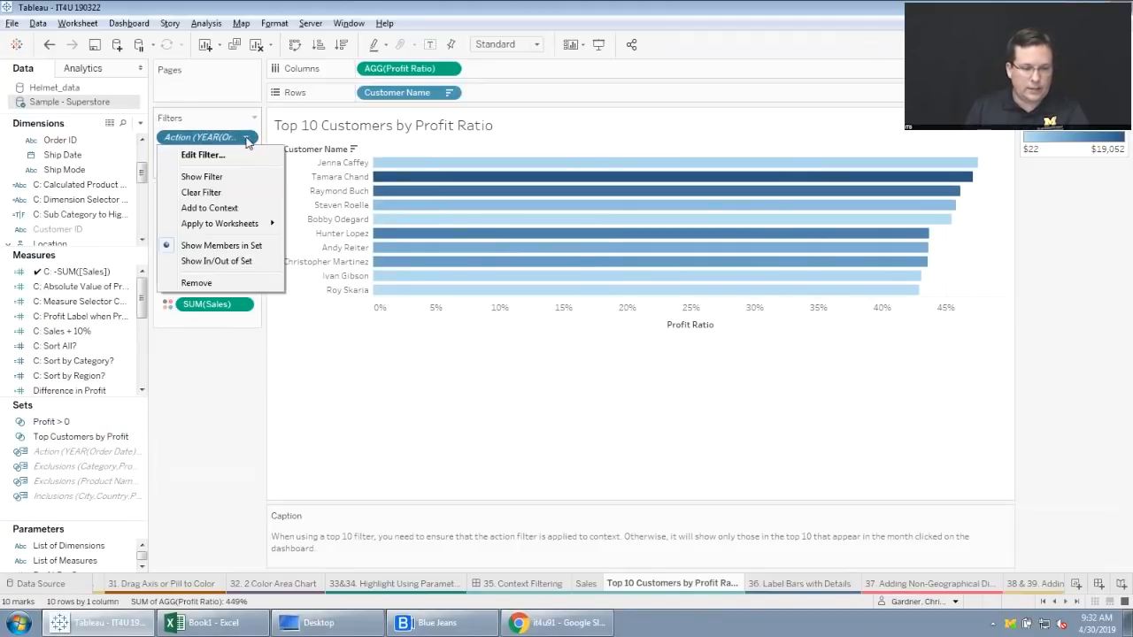
click(229, 209)
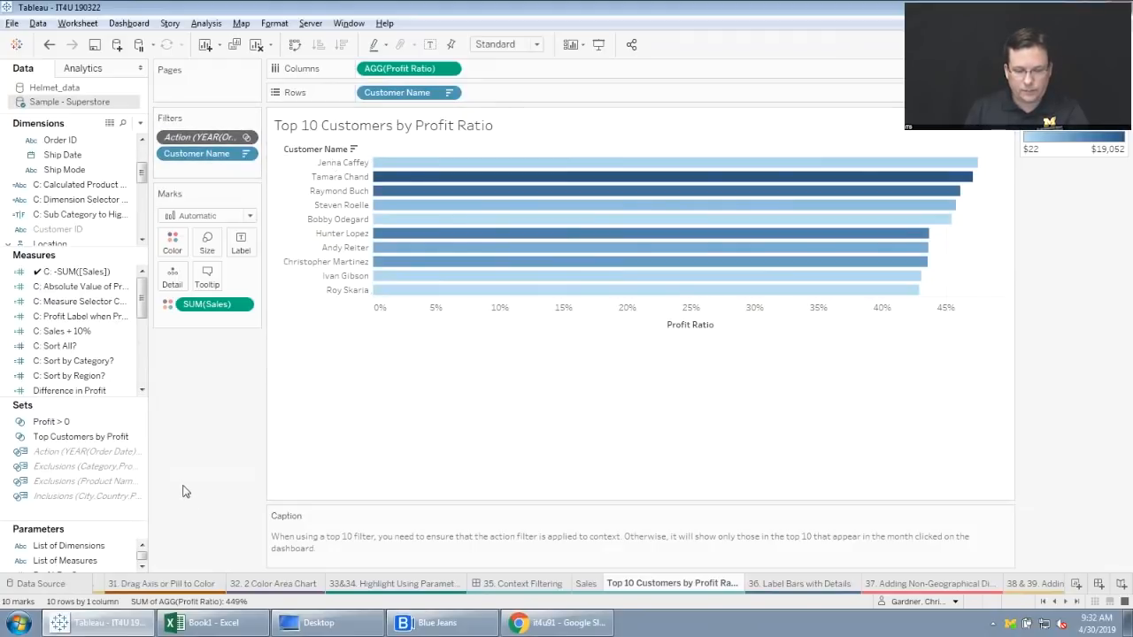
Examine the Customer Name filter's top 10 by Profit Ratio condition, and return to the "35. Context Filtering" dashboard.
click(251, 155)
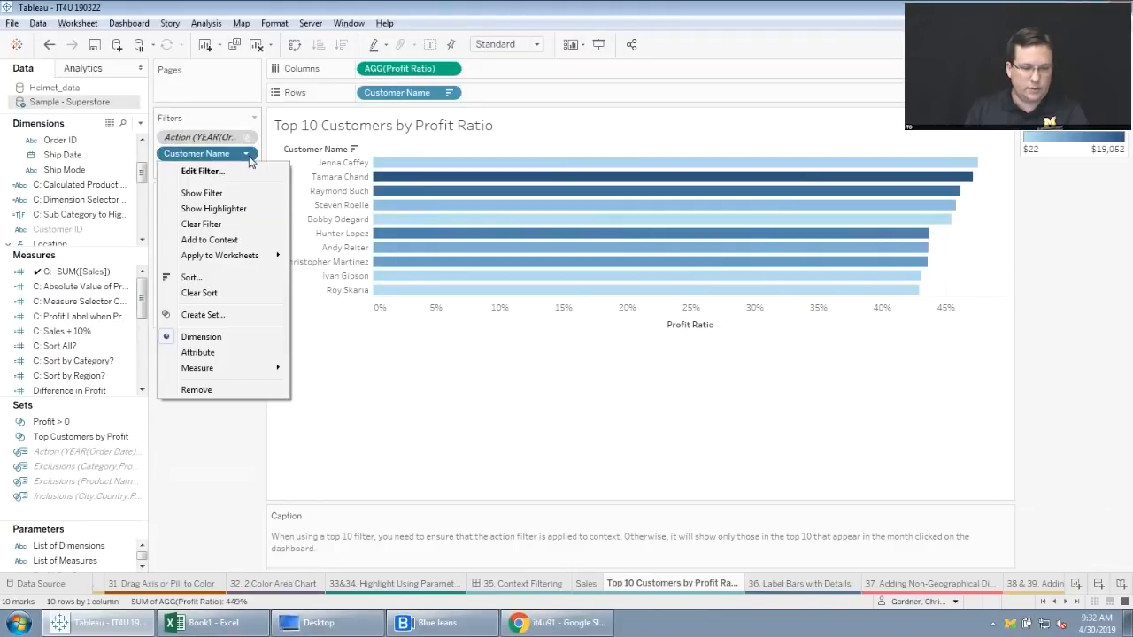
click(228, 181)
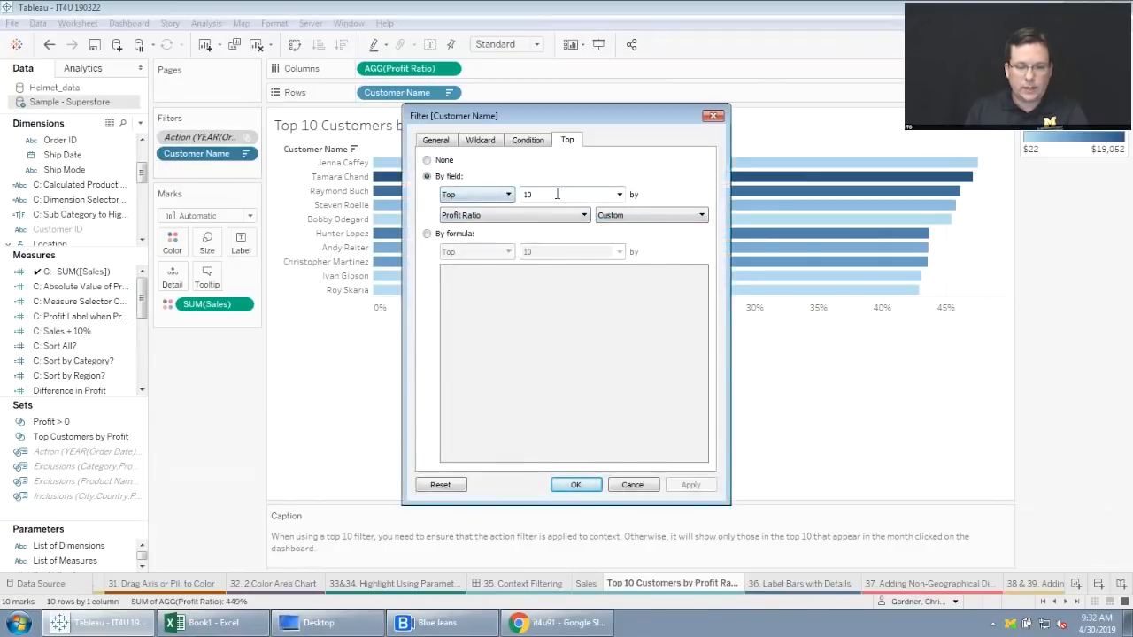
click(575, 485)
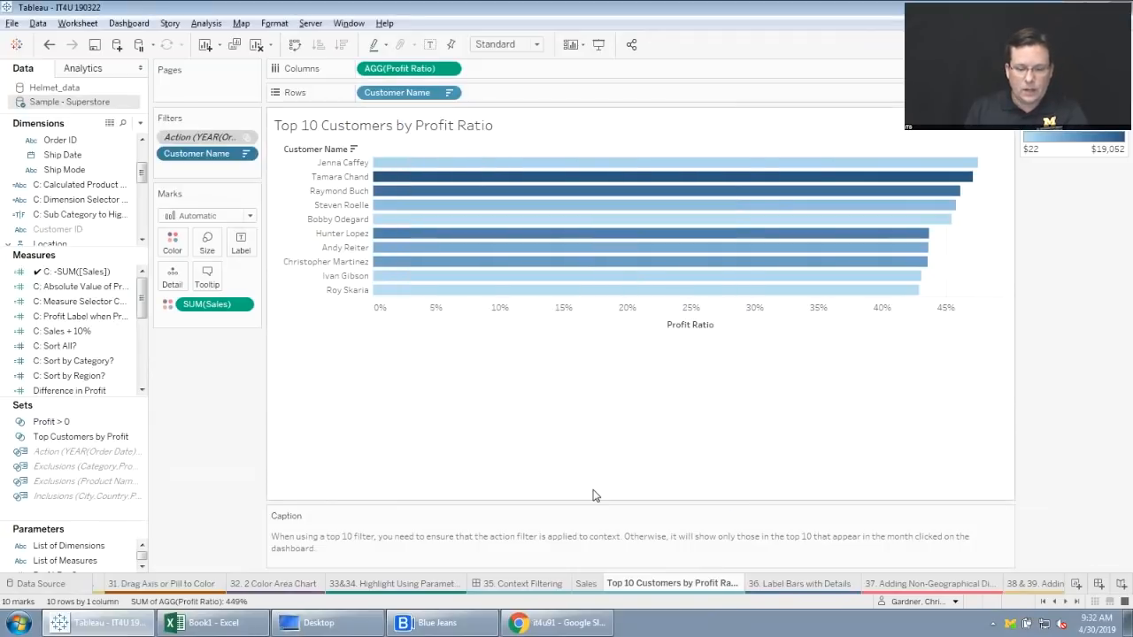
click(531, 585)
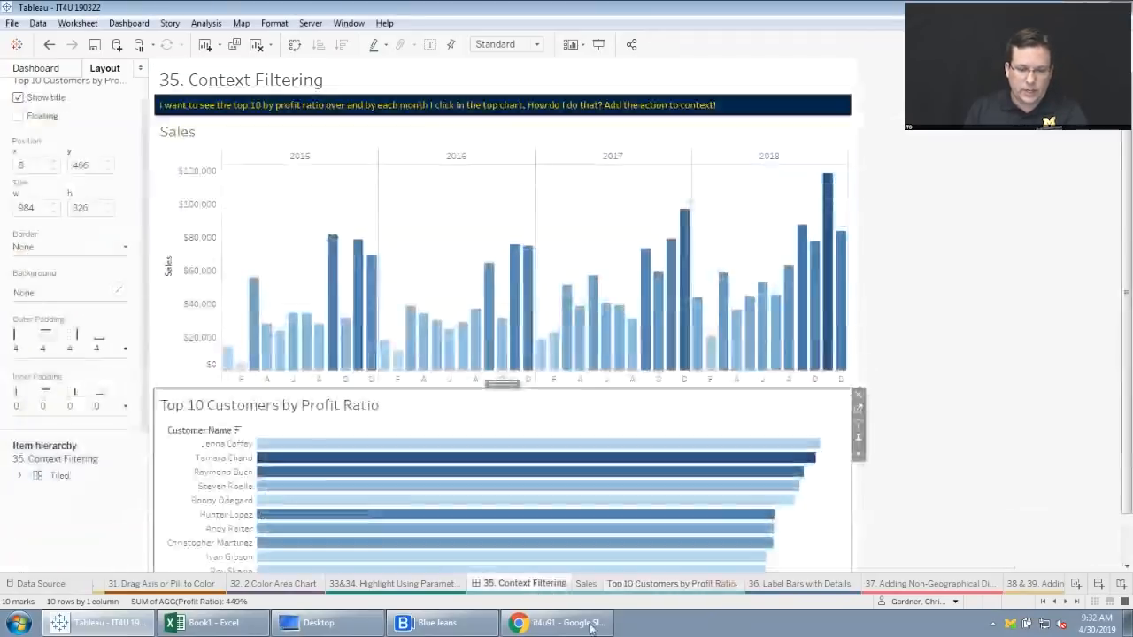
Test the top 10 customers filtering with the November 2018 and December 2017 sales bars, and clear the selection.
click(828, 202)
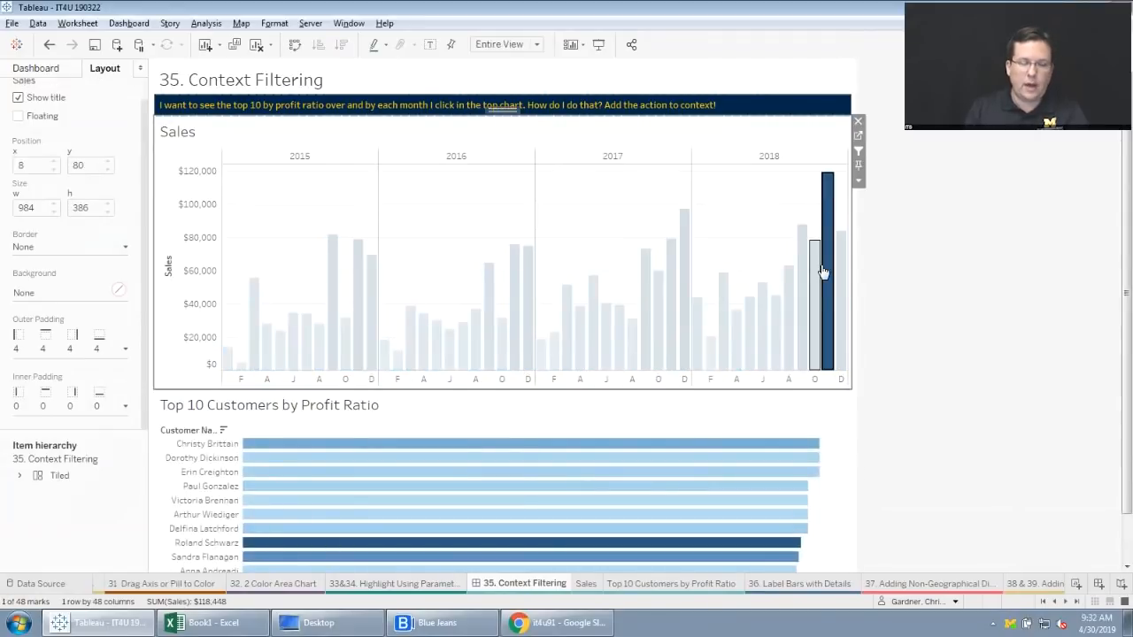
click(687, 270)
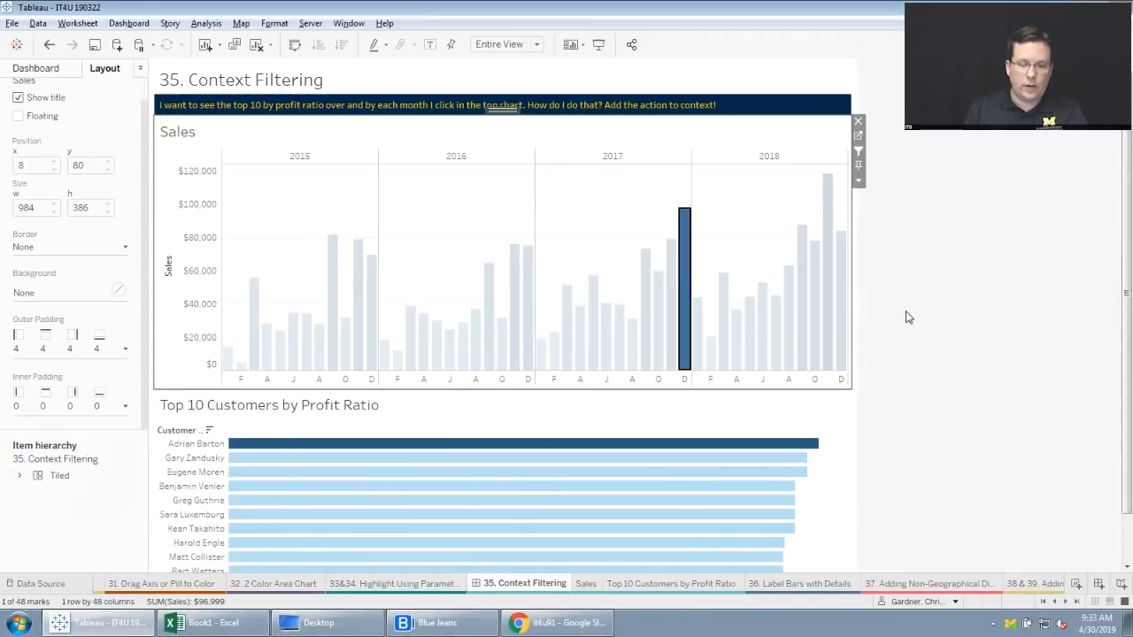
click(688, 281)
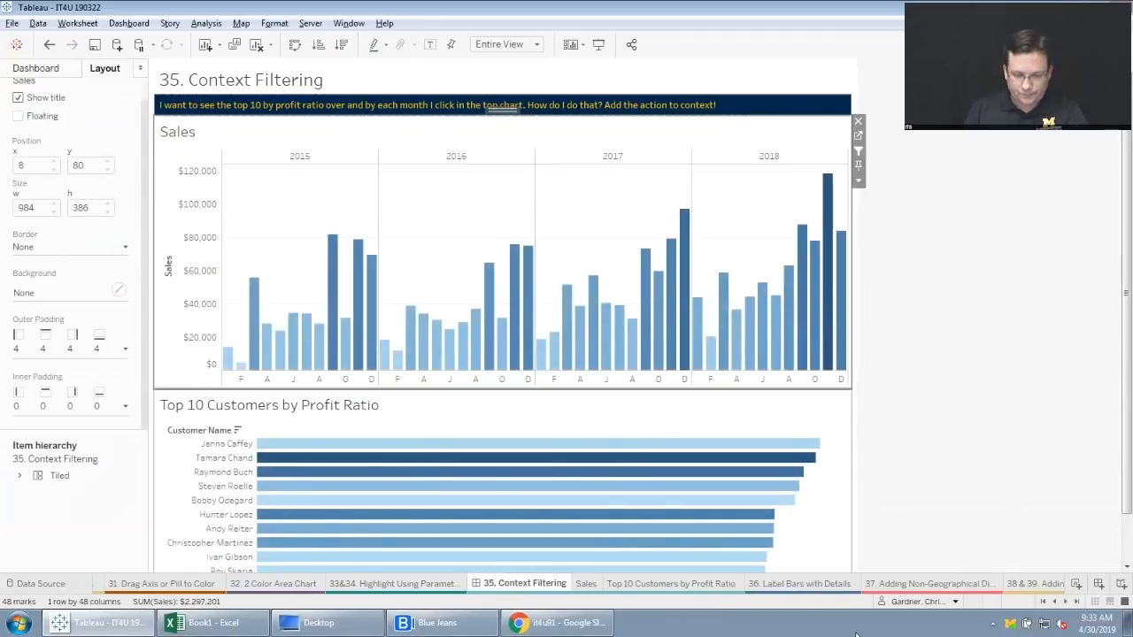
On the "36. Label Bars with Details" sheet, remove the SUM(Sales) labels from the stacked bars.
click(818, 584)
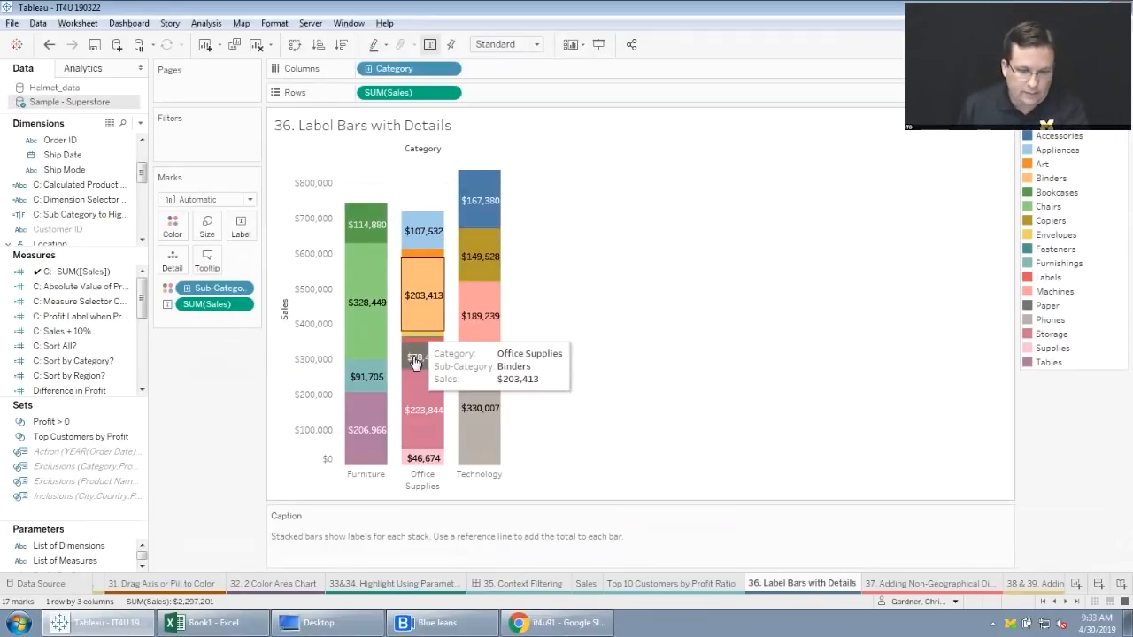
mouse_move(421, 351)
mouse_move(470, 169)
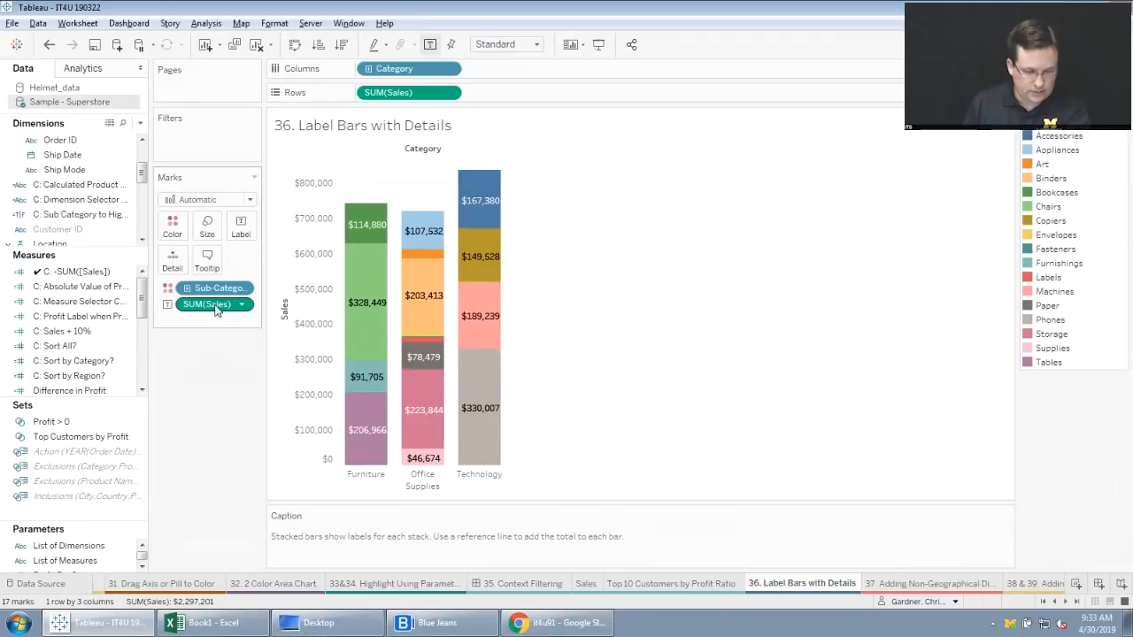
drag(215, 306, 206, 387)
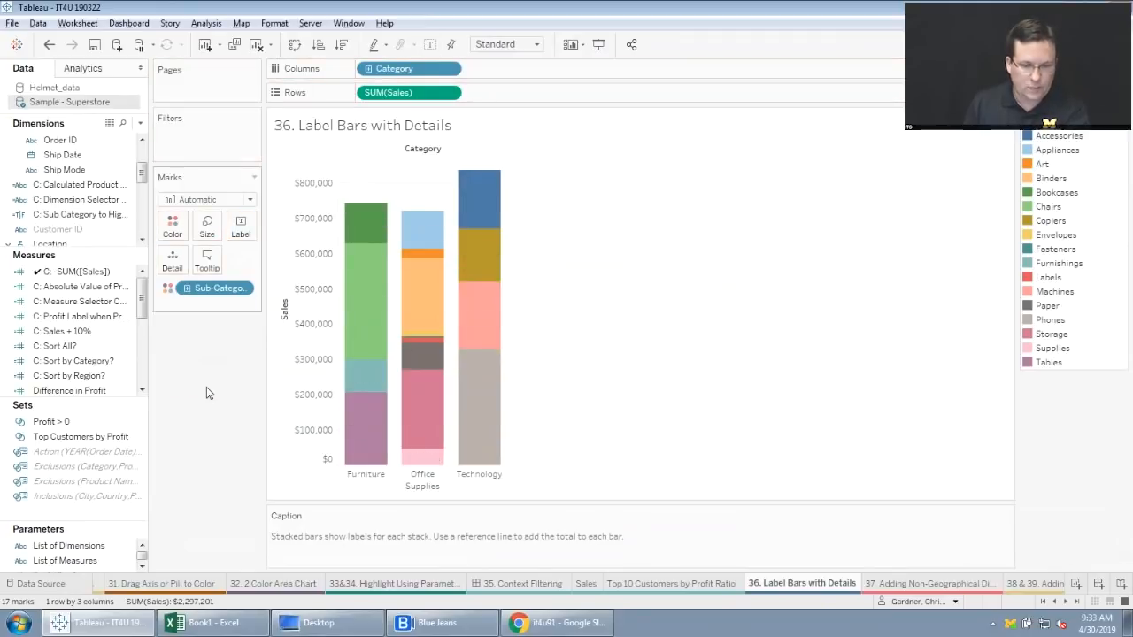
Add a reference line to the Sales axis with Per Cell scope, Average of SUM(Sales), Value as its label and no line formatting.
right_click(310, 234)
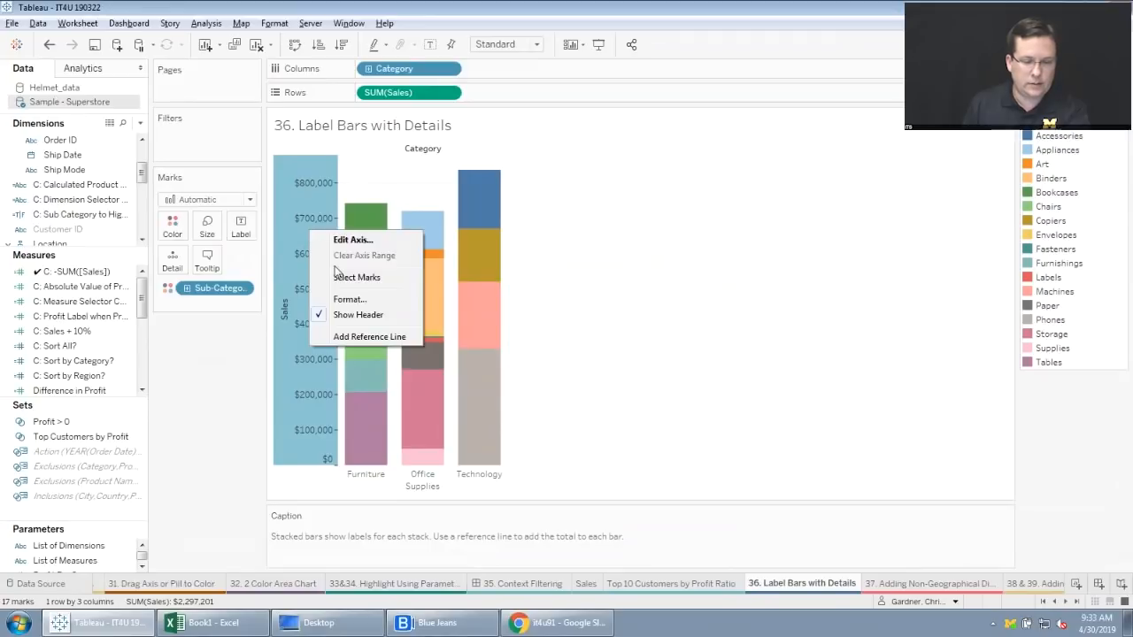
click(361, 337)
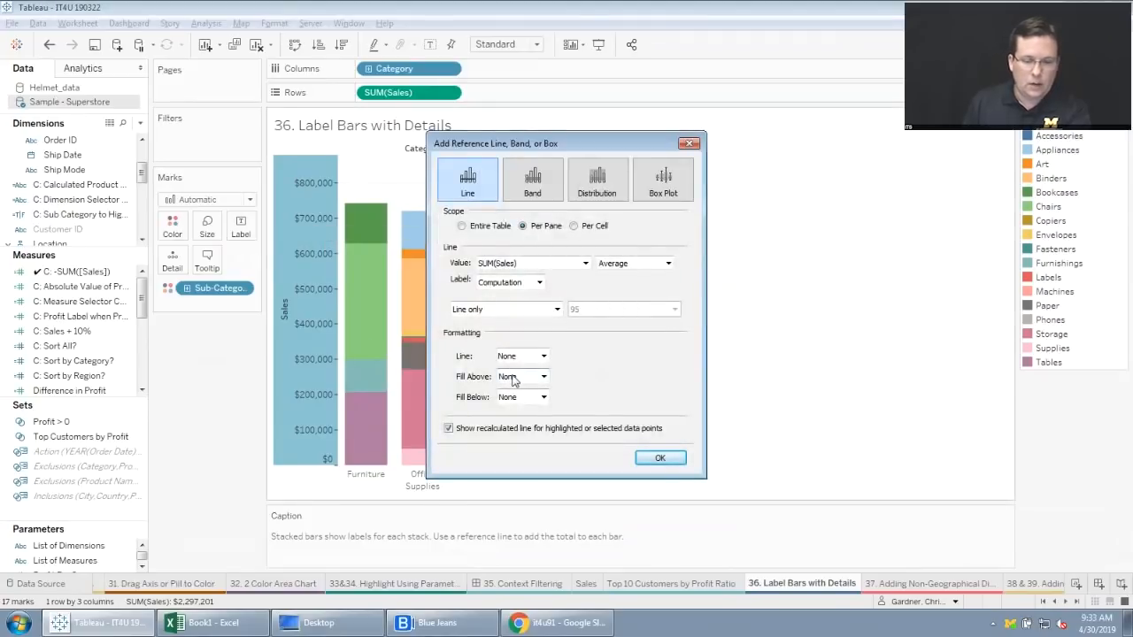
drag(542, 151, 722, 163)
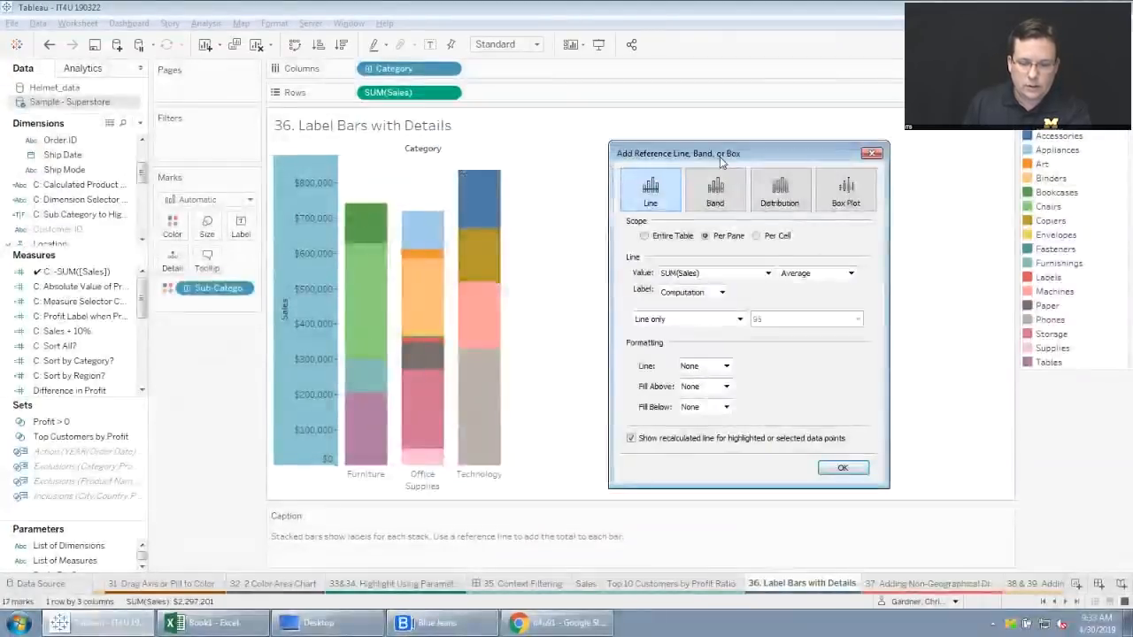
click(758, 236)
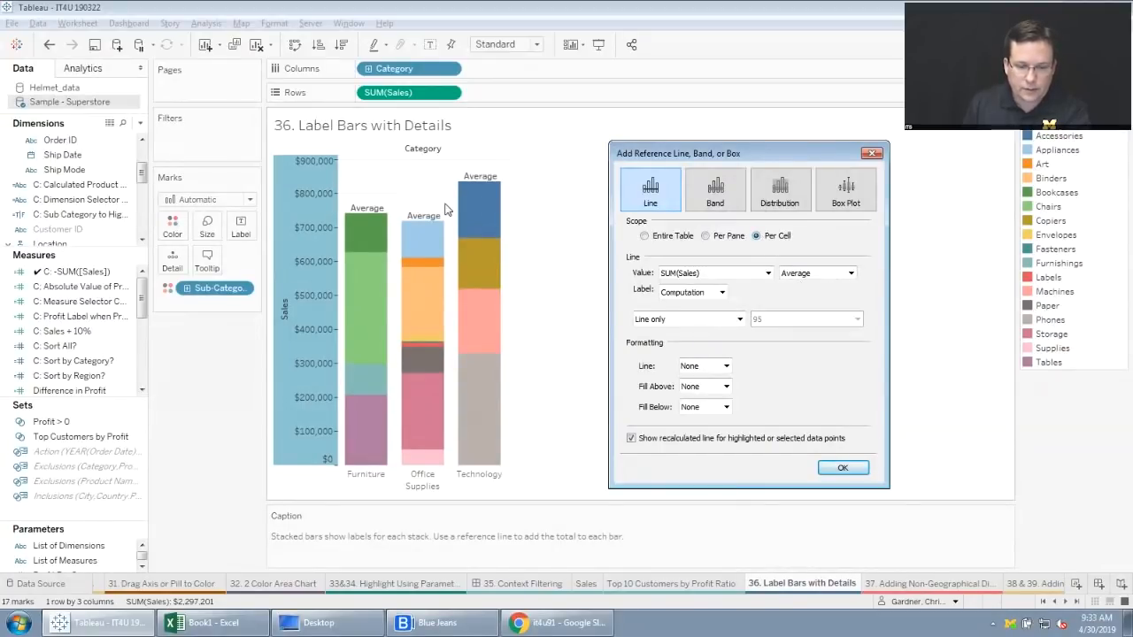
click(720, 292)
click(686, 320)
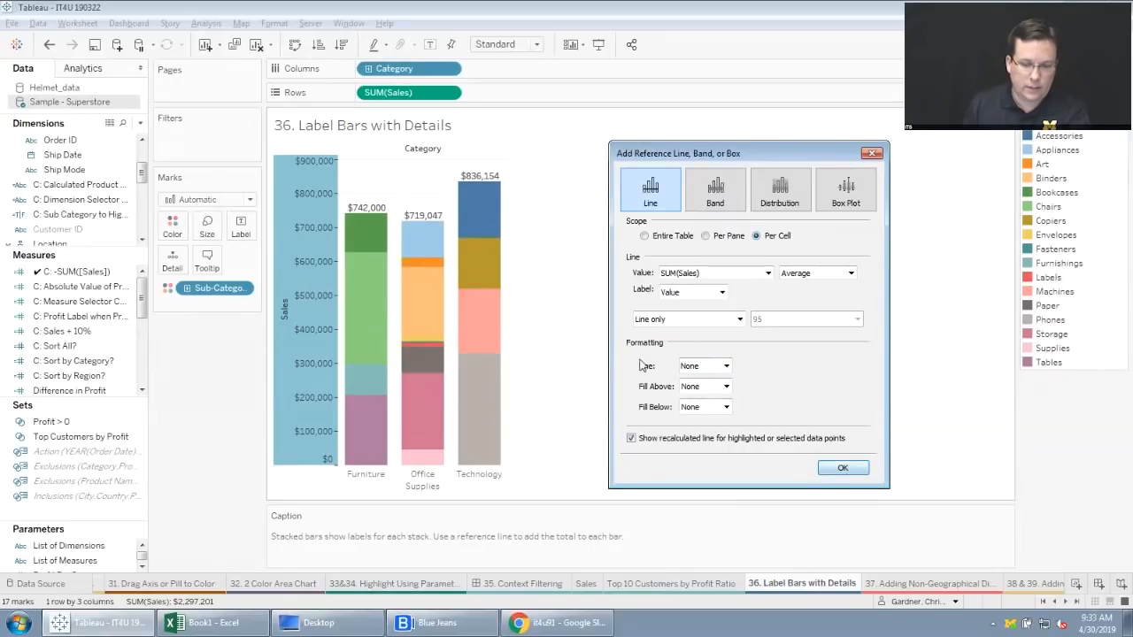
click(843, 471)
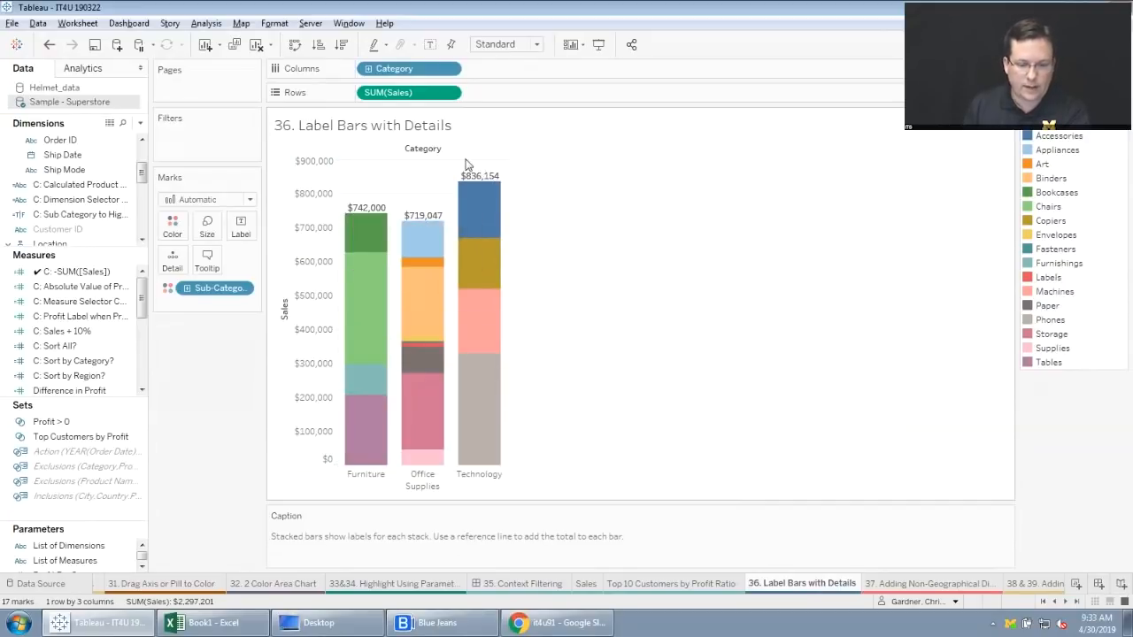
On the "37. Adding Non-Geographical Dimensions to Maps" sheet, create Region's geographic role from State and replace State with Region in the map's detail.
click(920, 584)
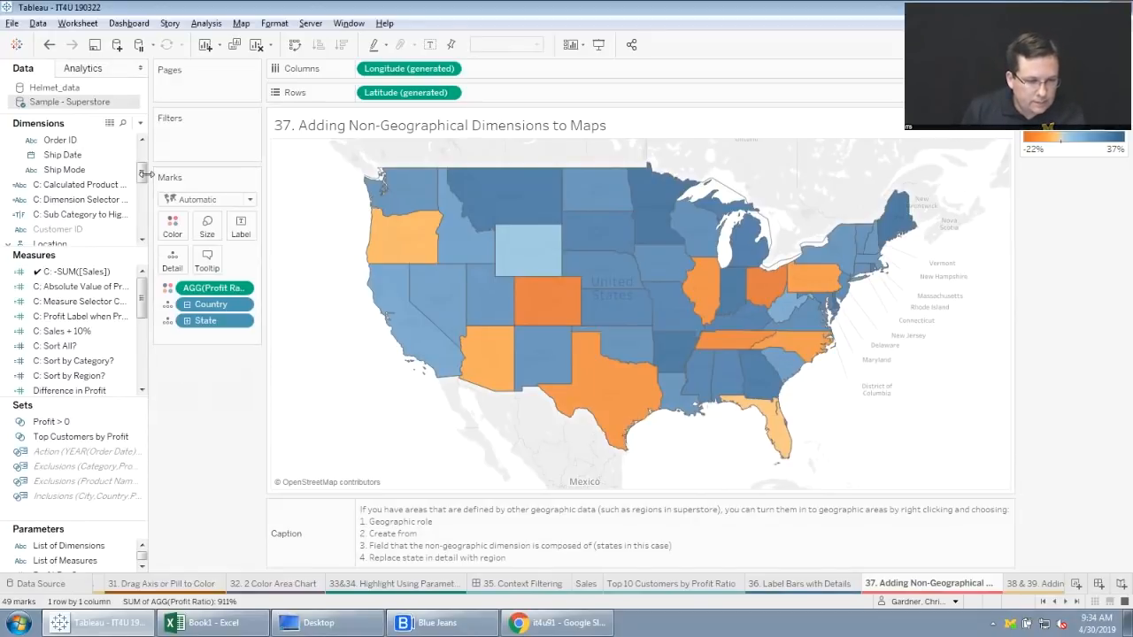
drag(142, 175, 139, 222)
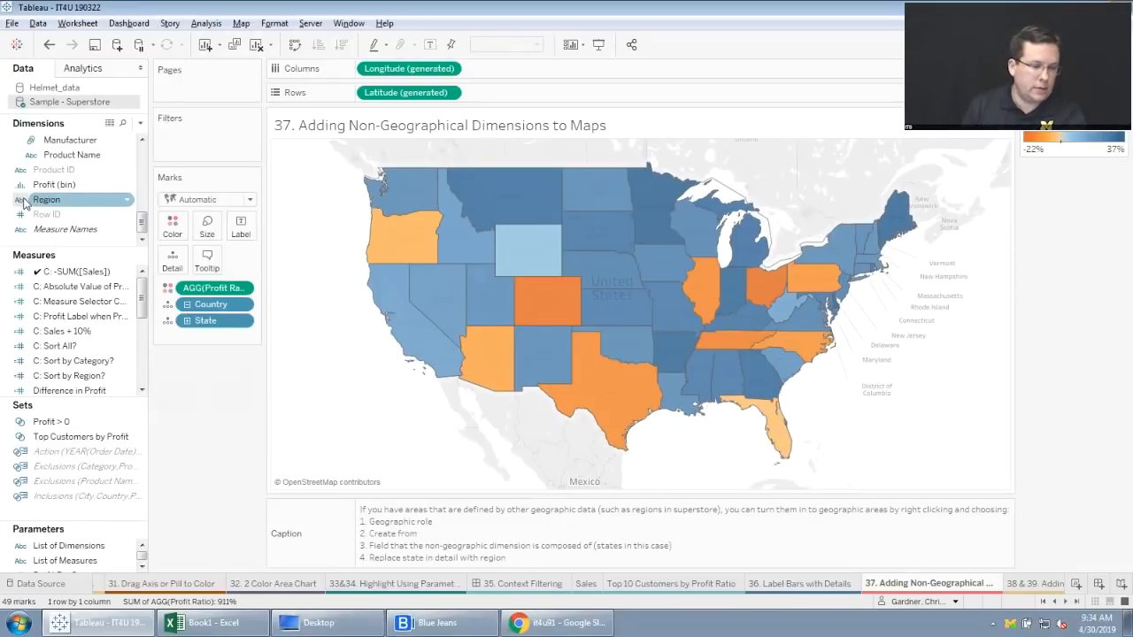
click(127, 202)
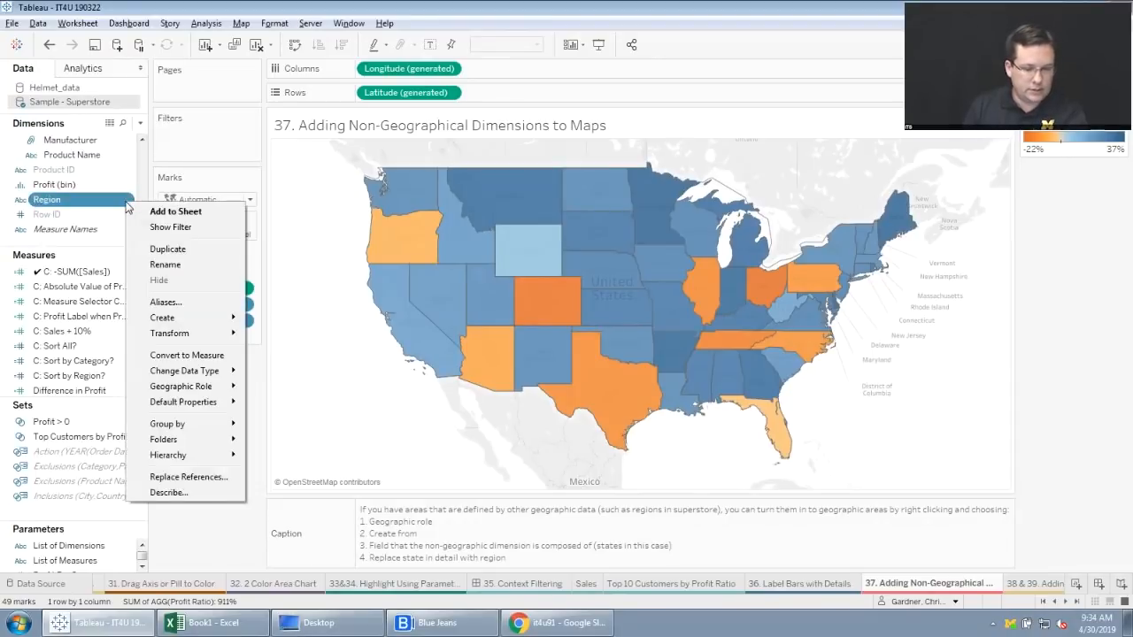
mouse_move(191, 391)
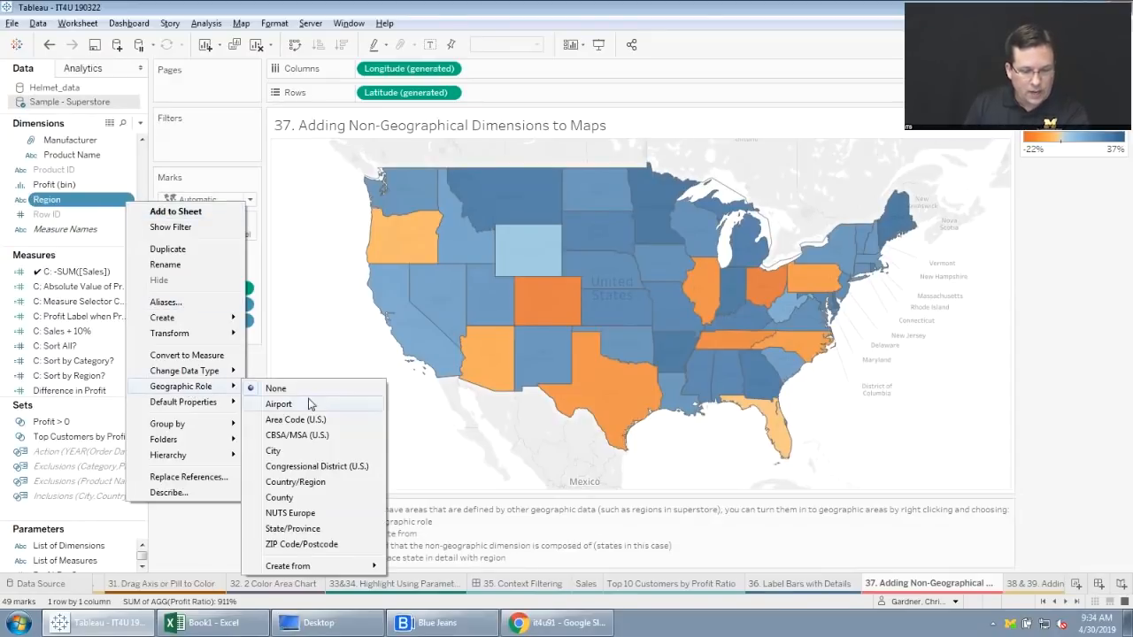
mouse_move(334, 567)
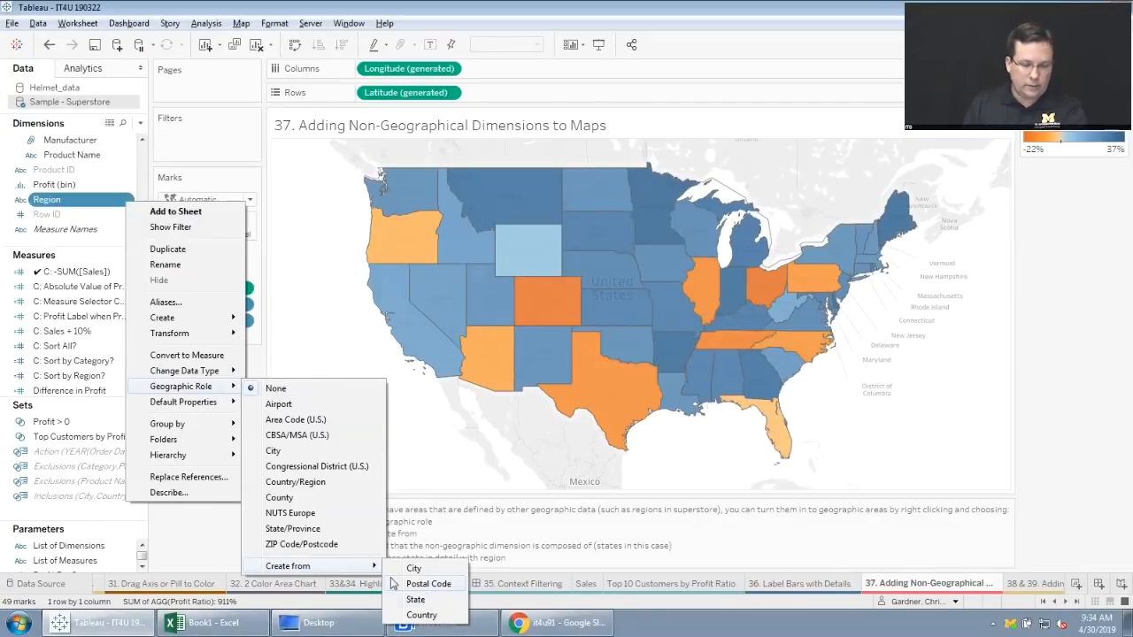
click(415, 601)
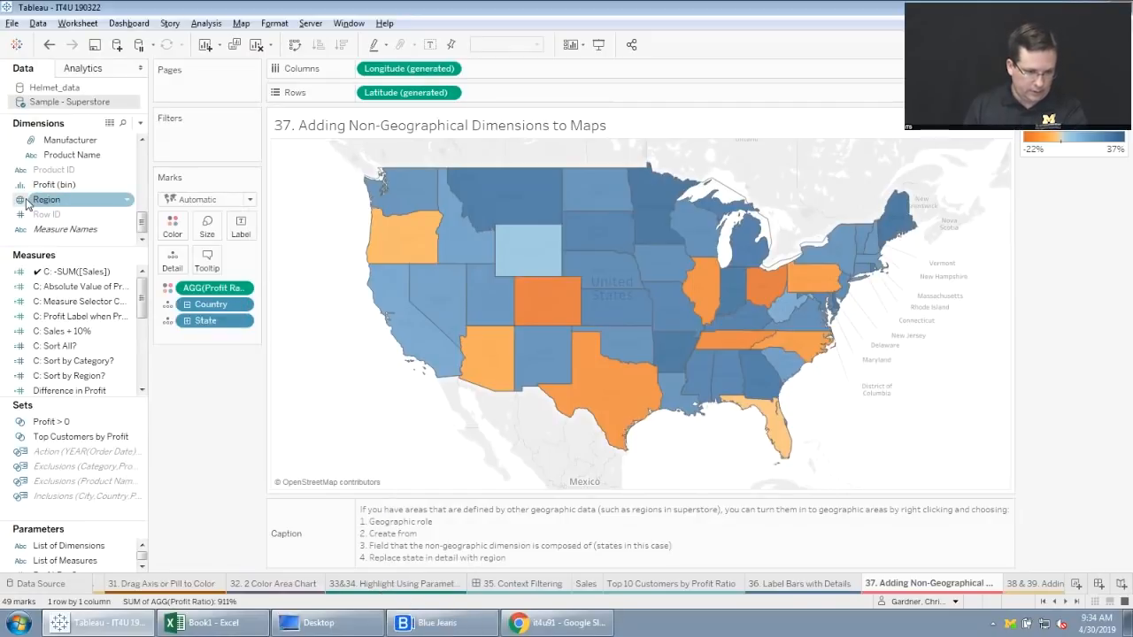
drag(42, 200, 172, 264)
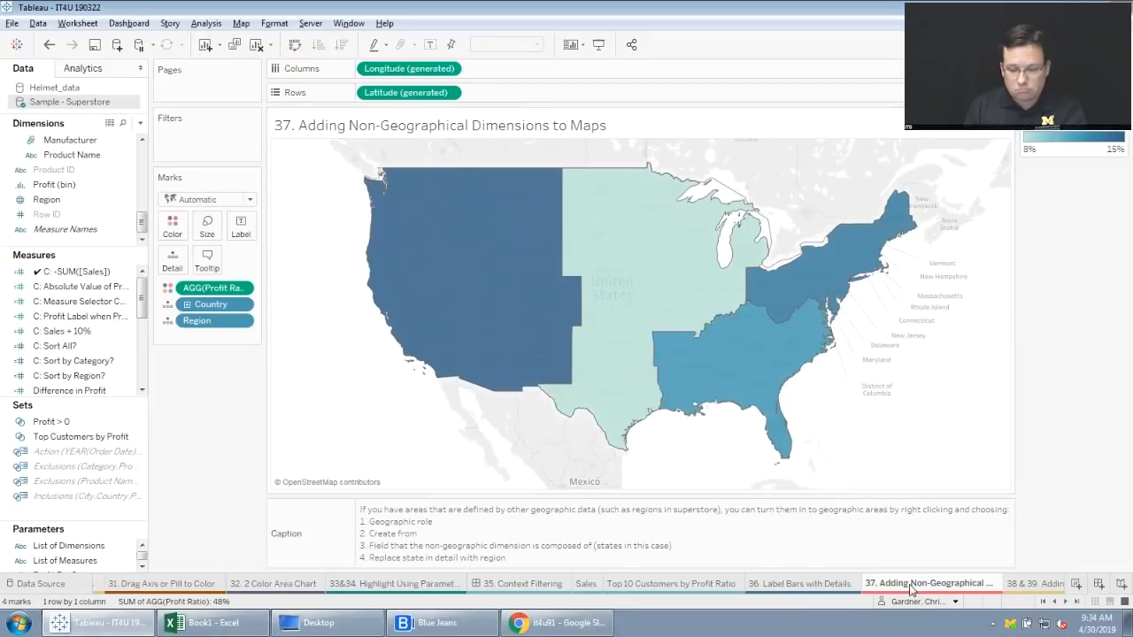
On the "38 & 39. Adding Jitter" sheet, add a RANDOM() calculation after Sub-Category on Columns to spread out the marks.
click(1034, 583)
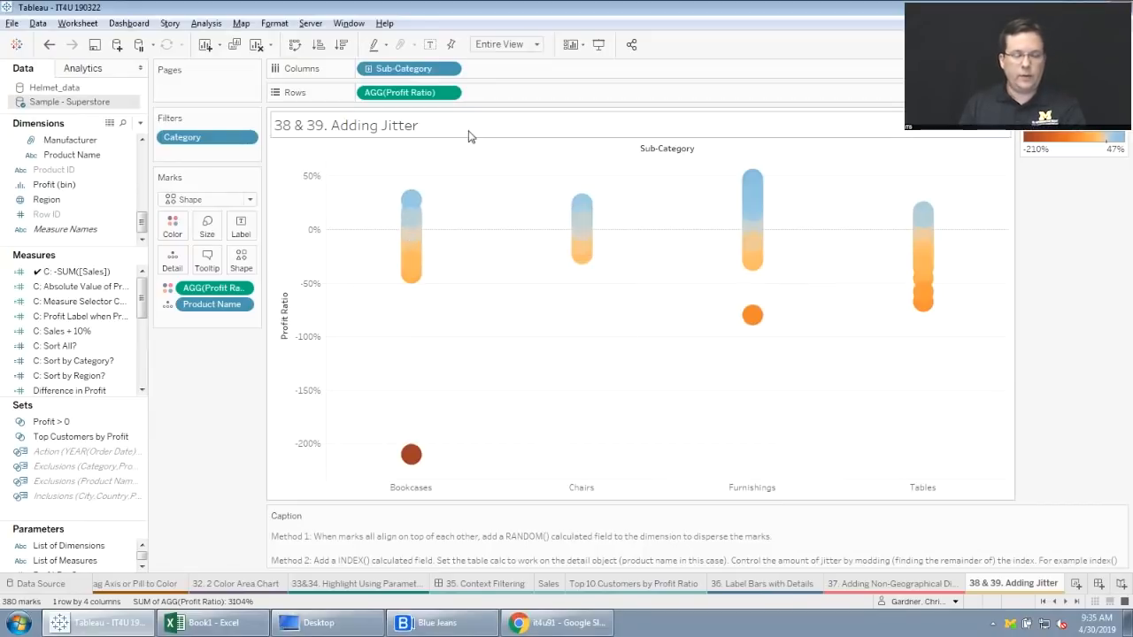
double_click(499, 70)
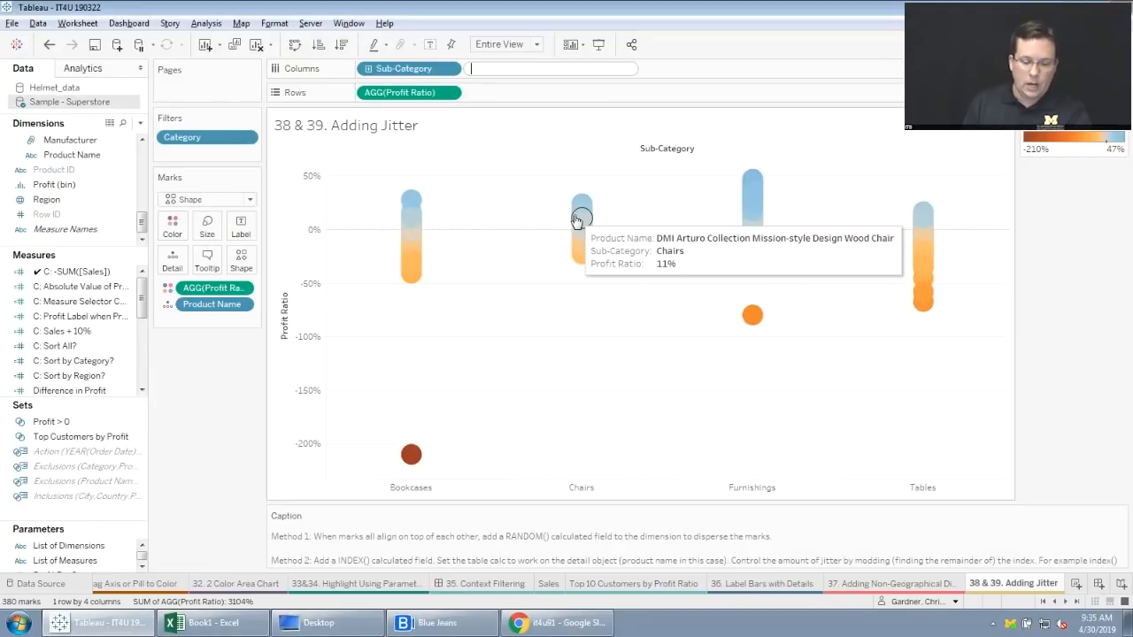
text(RANDOM)
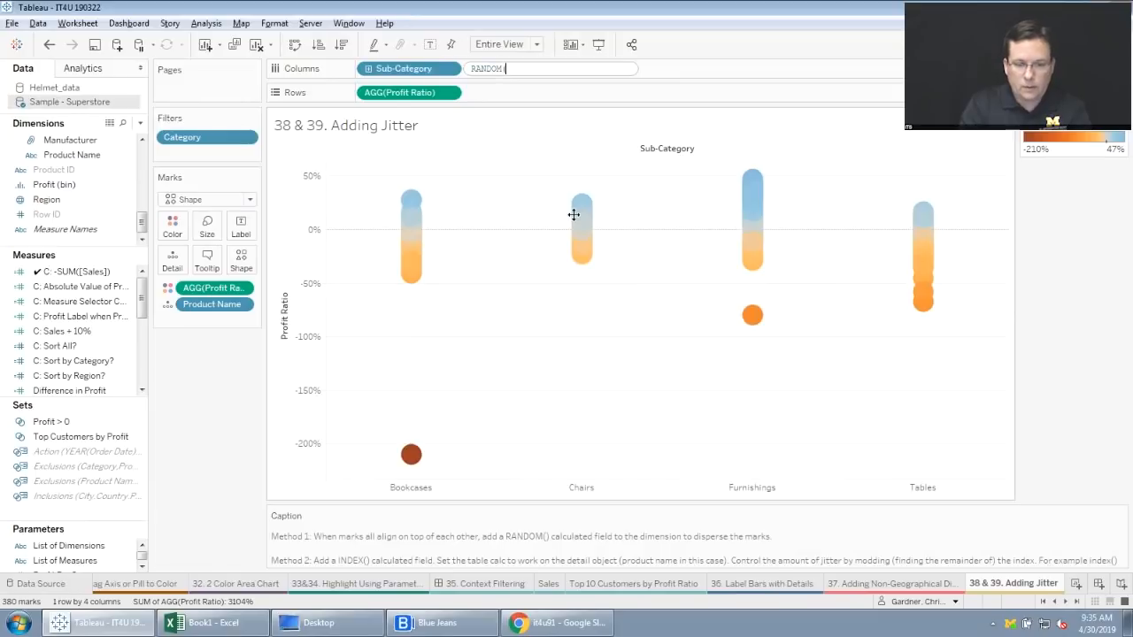
text(())
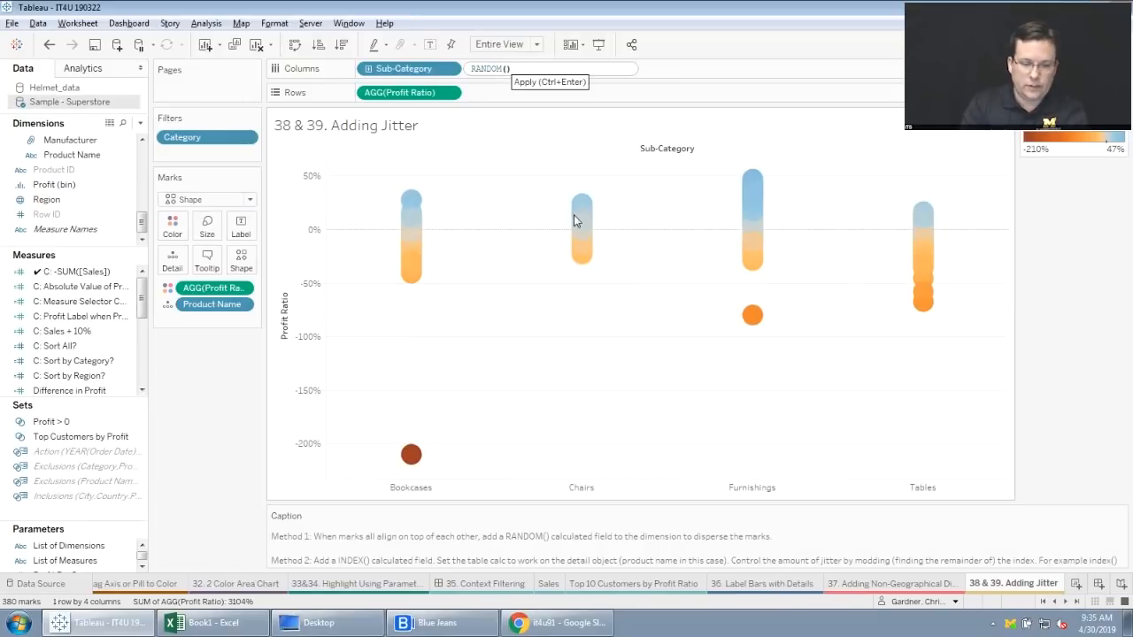
key(Return)
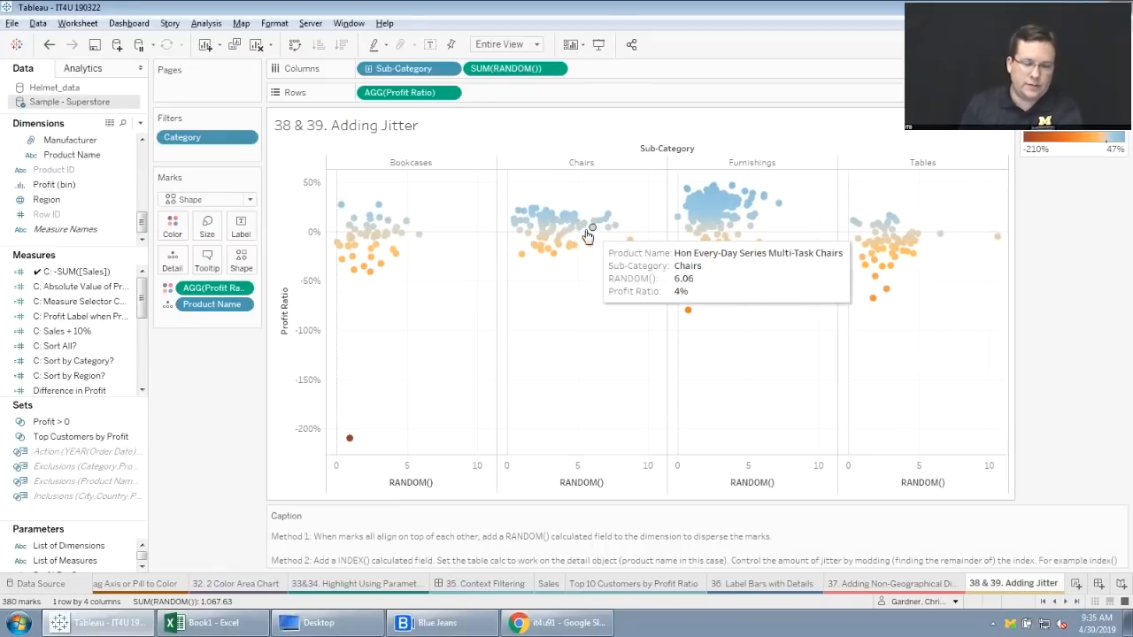
mouse_move(554, 264)
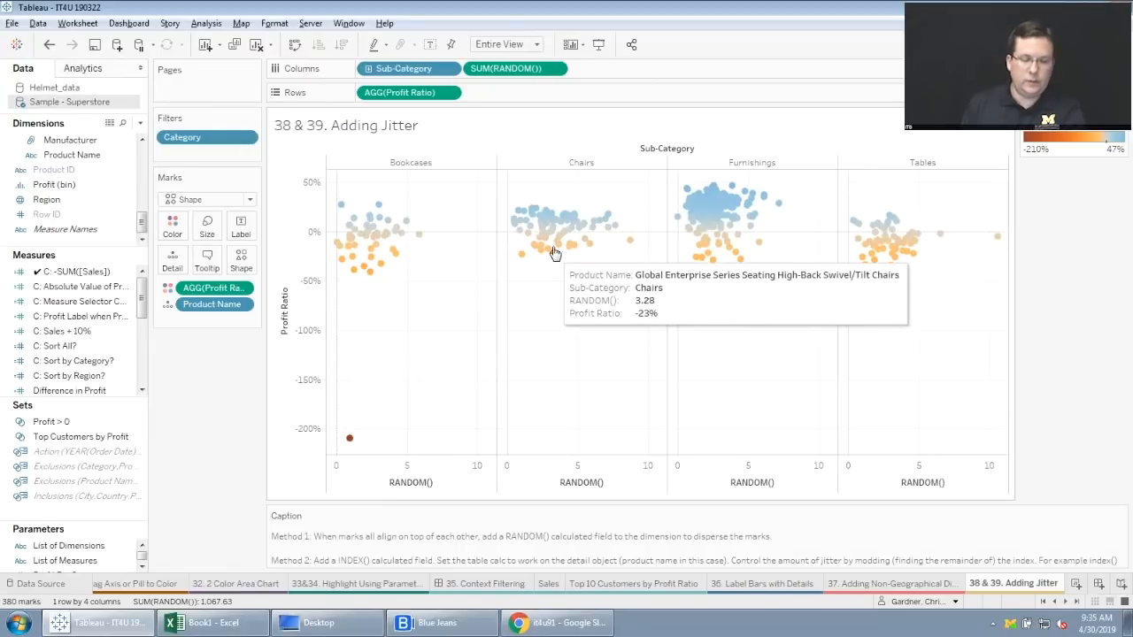
Replace the RANDOM() calculation on Columns with INDEX()%3.
double_click(540, 68)
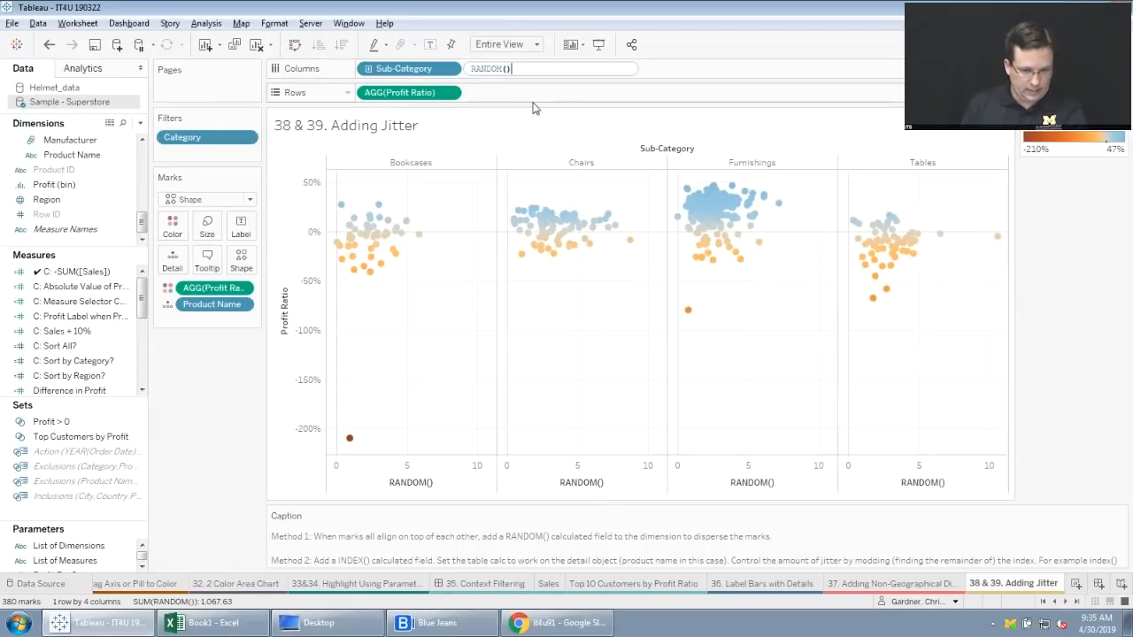
key(ctrl+a)
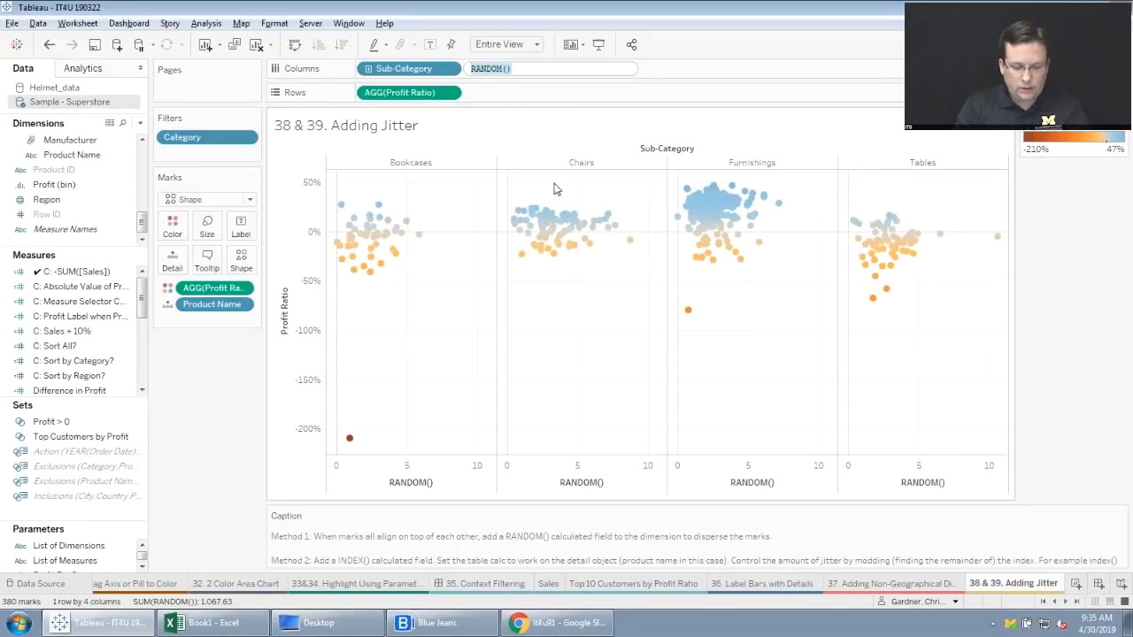
text(INDE)
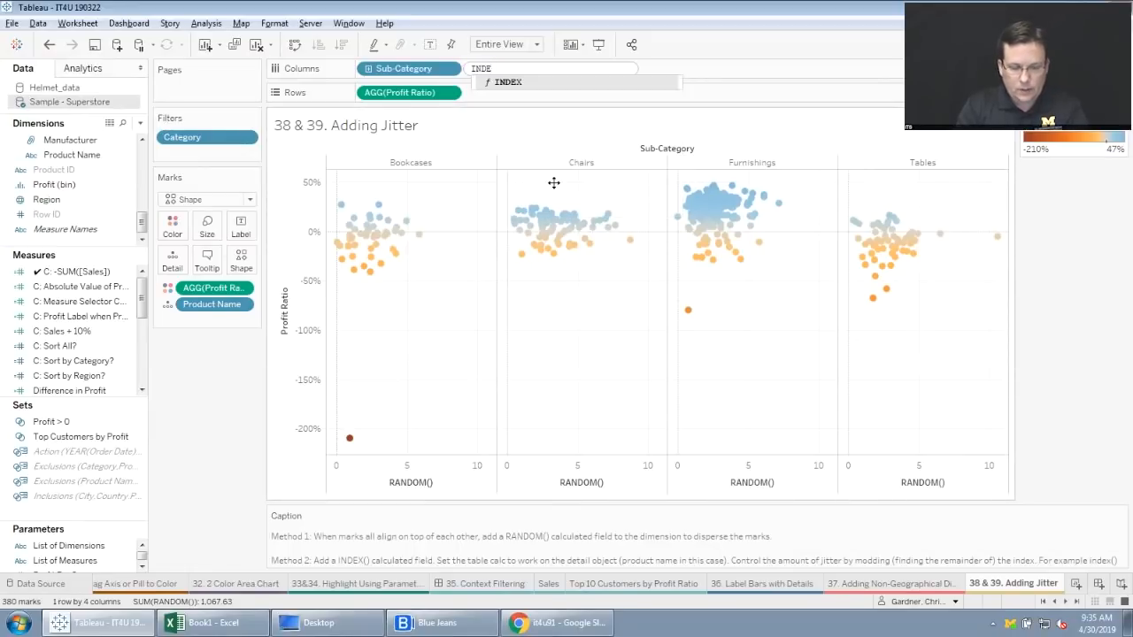
text(X())
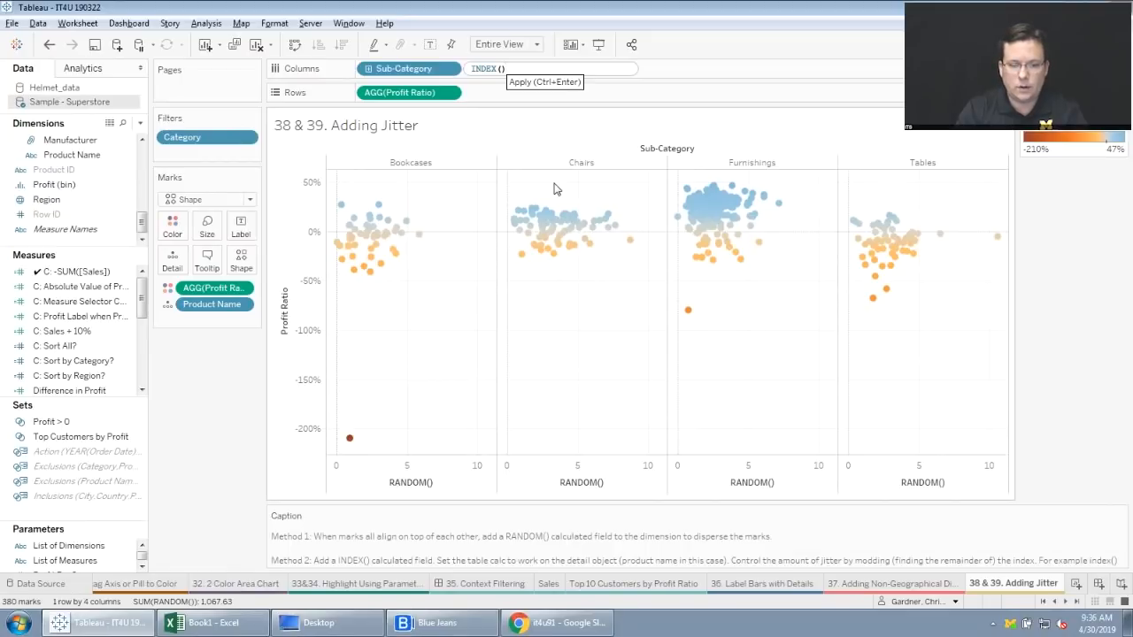
text(%)
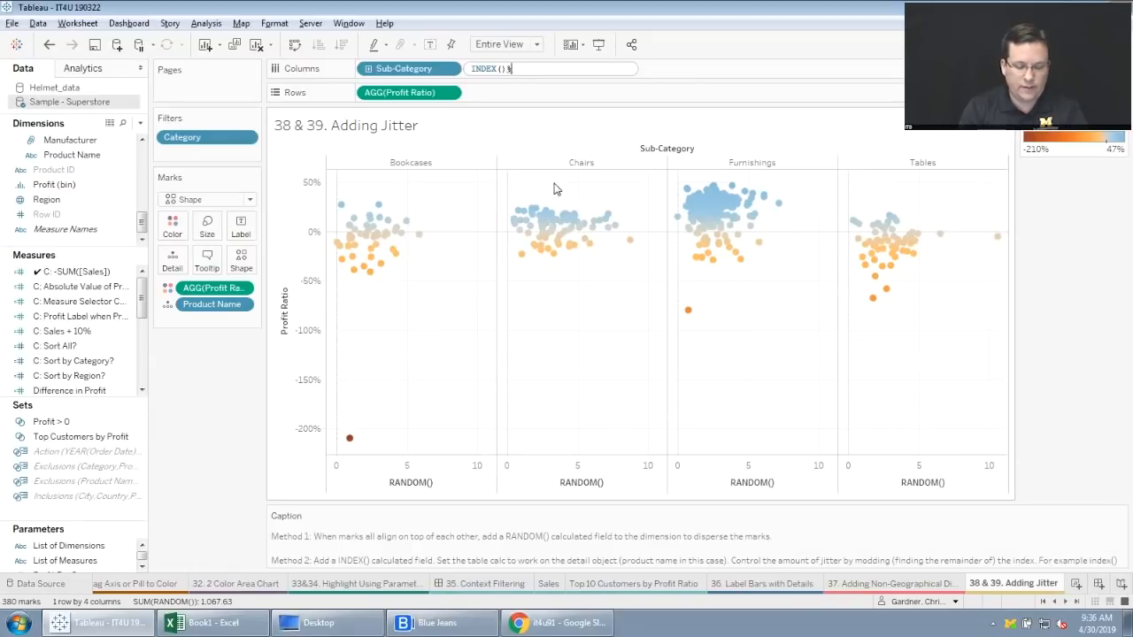
text(3)
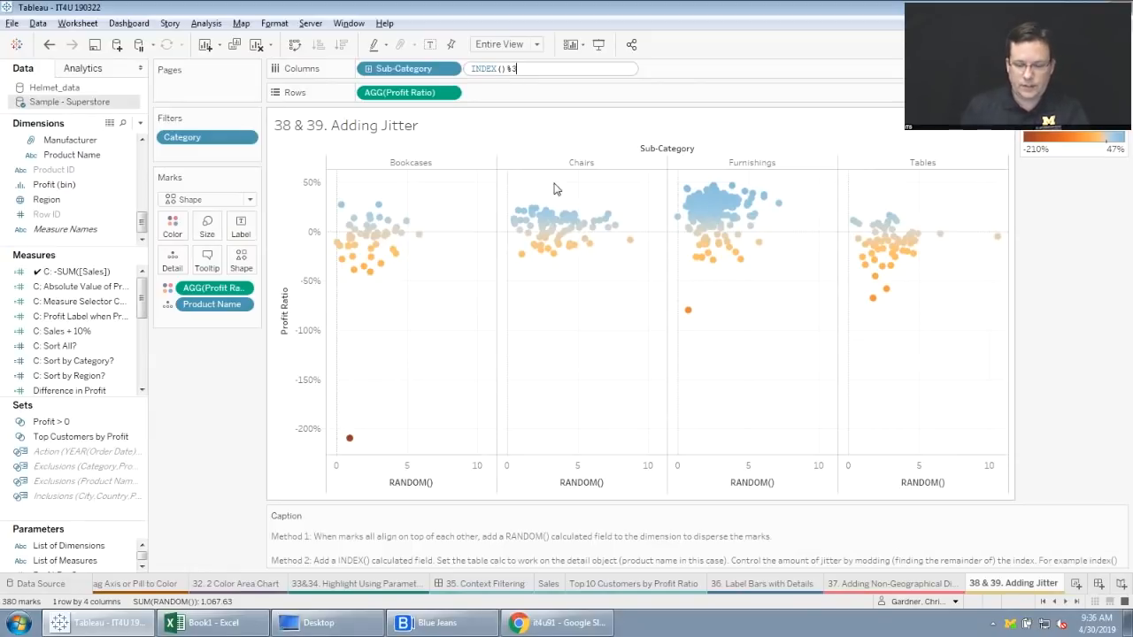
key(Return)
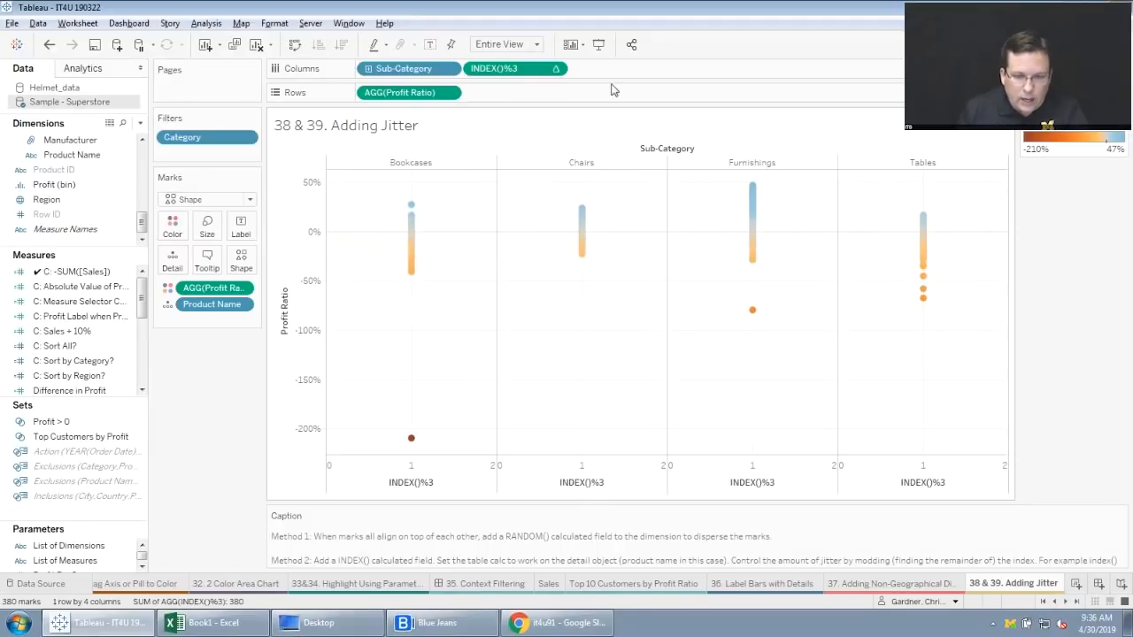
Compute the INDEX()%3 table calculation using Product Name.
click(555, 70)
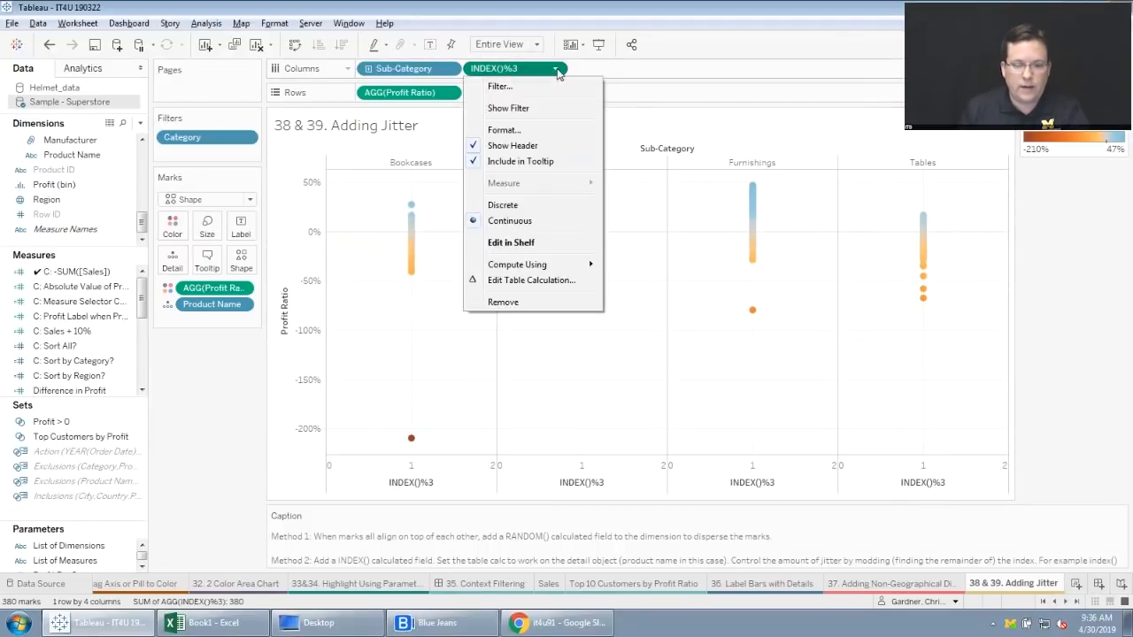
mouse_move(534, 264)
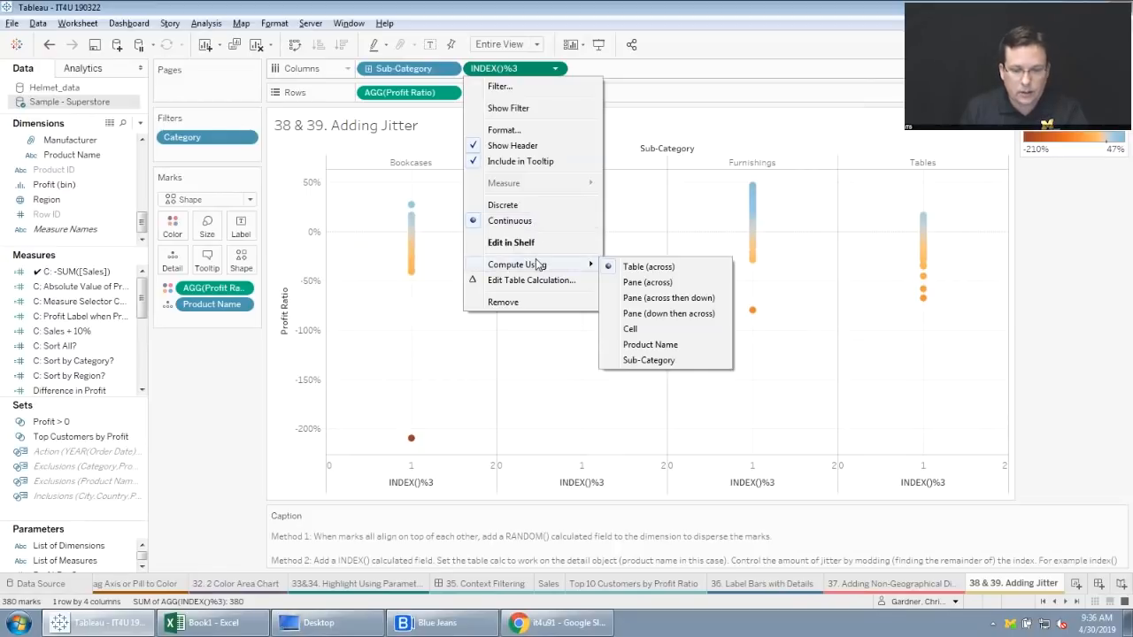
click(668, 344)
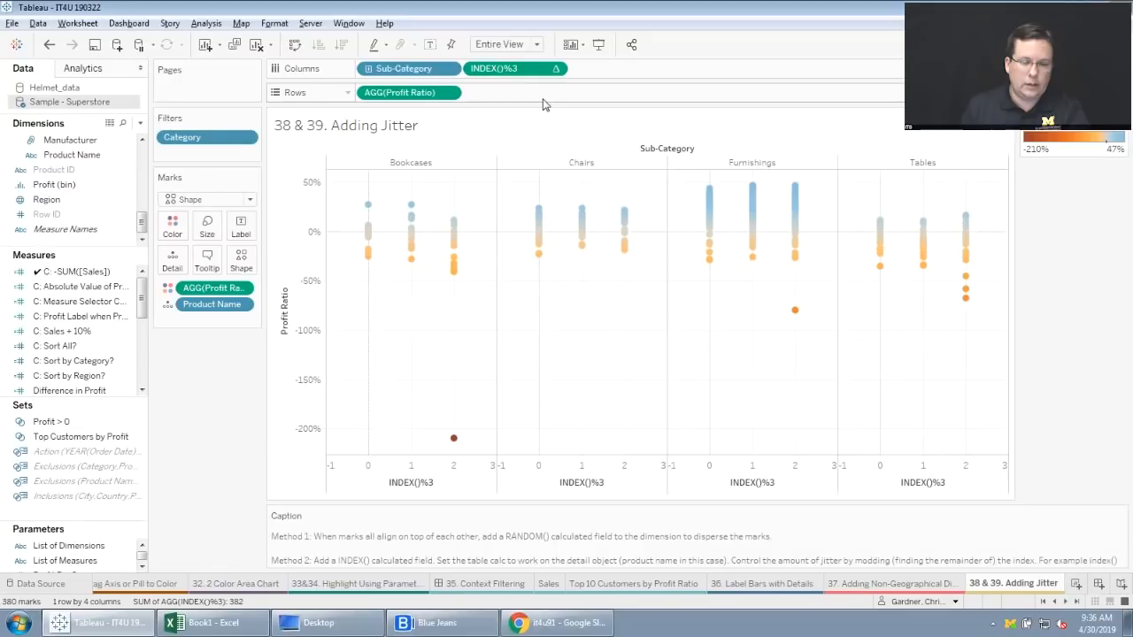
Change the INDEX()%3 calculation on Columns to INDEX()%20 to spread the marks more widely.
double_click(528, 68)
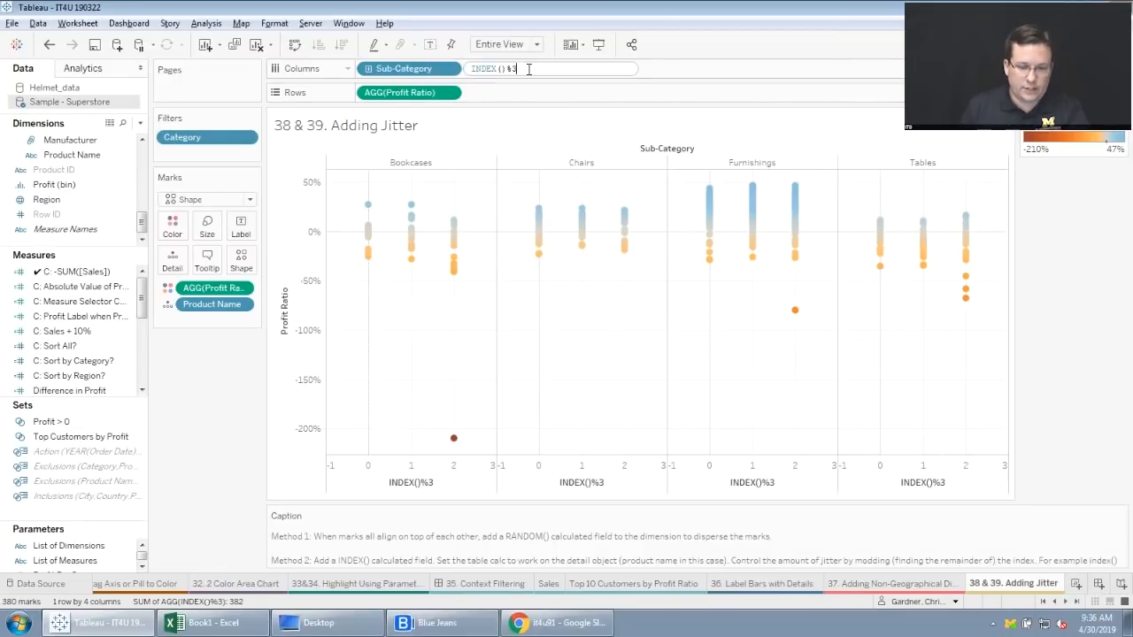
text(20)
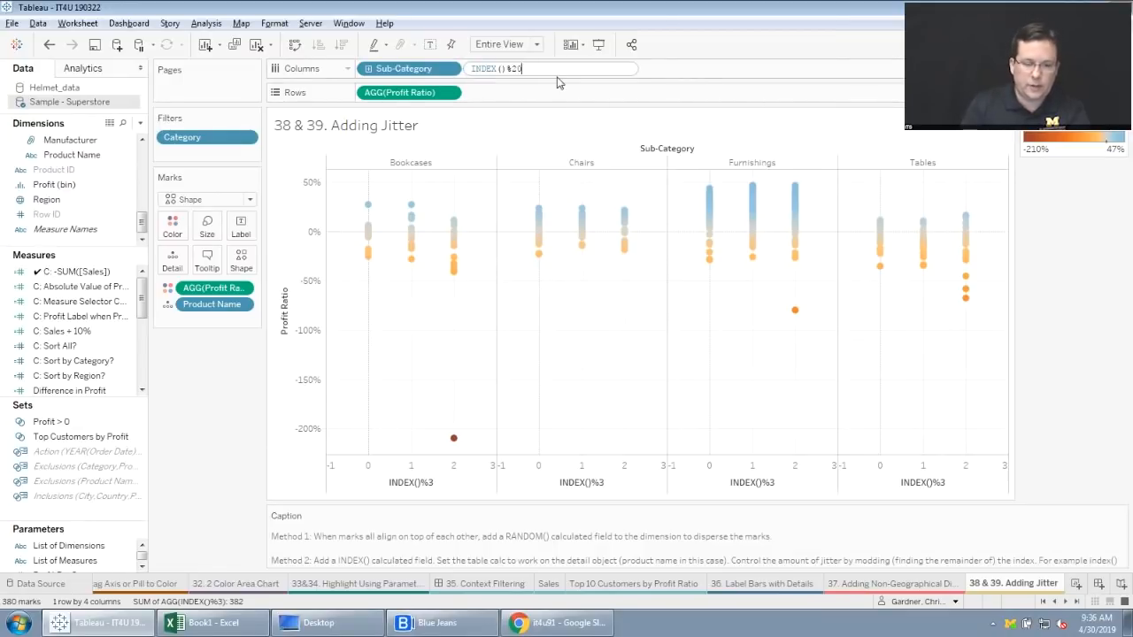
key(Return)
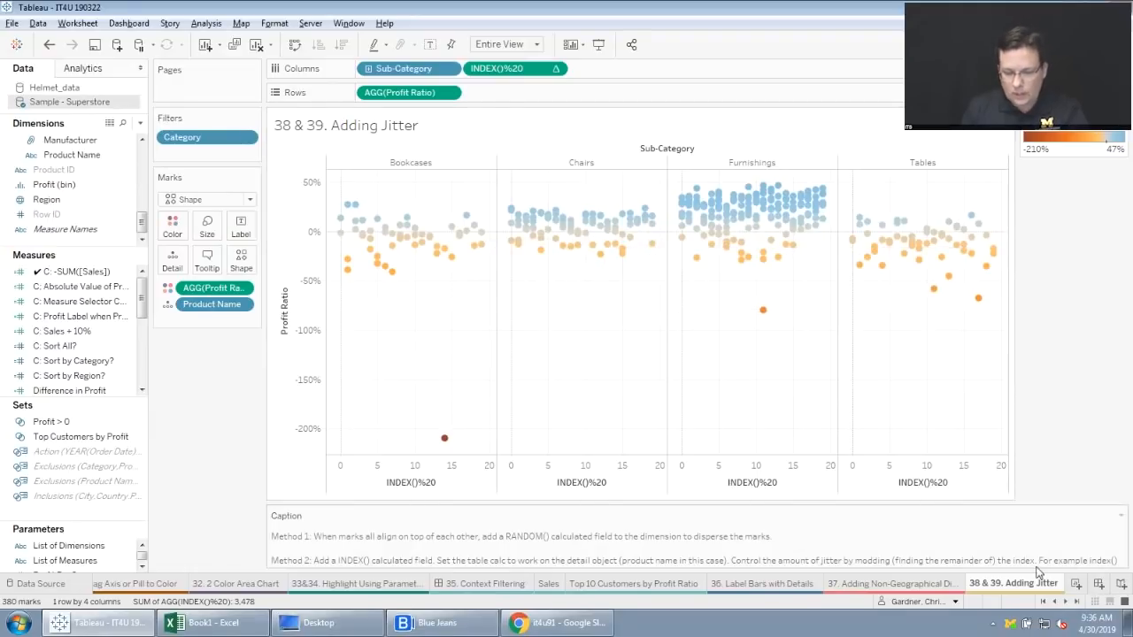
On the "40. Show Only the Outliers" sheet, edit the box plot to hide underlying marks except outliers.
click(1066, 602)
click(1066, 602)
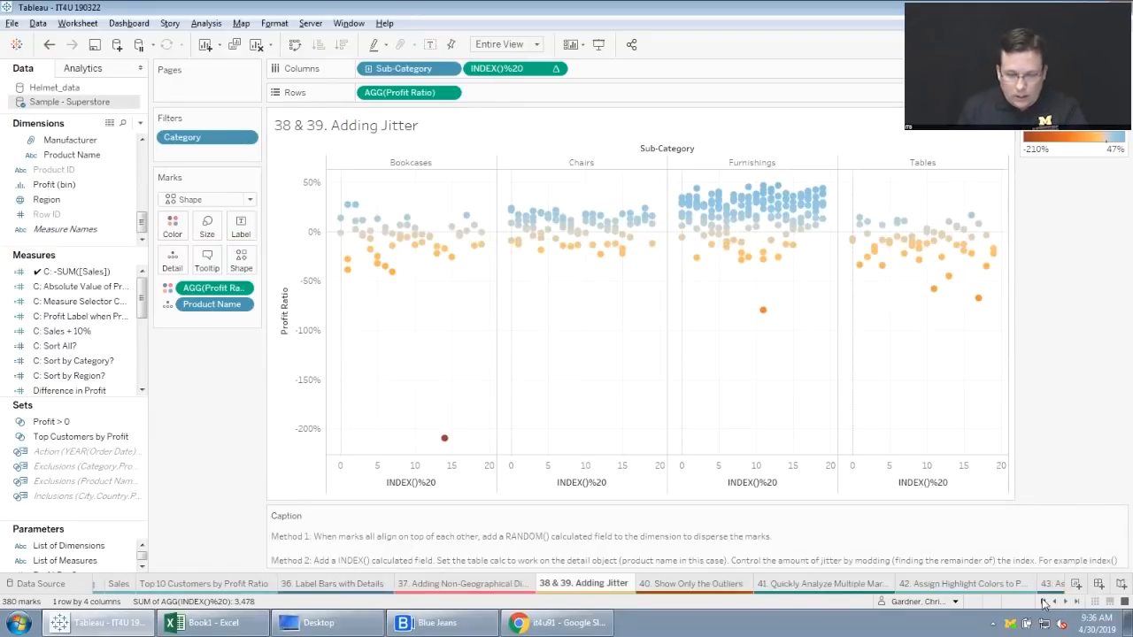
click(723, 592)
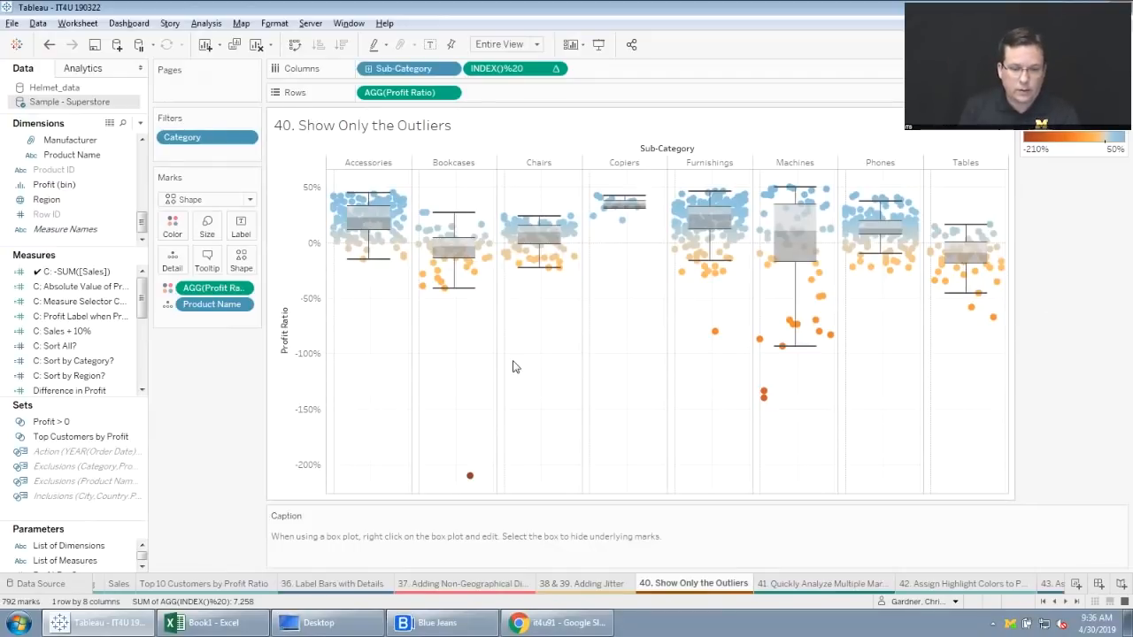
mouse_move(469, 298)
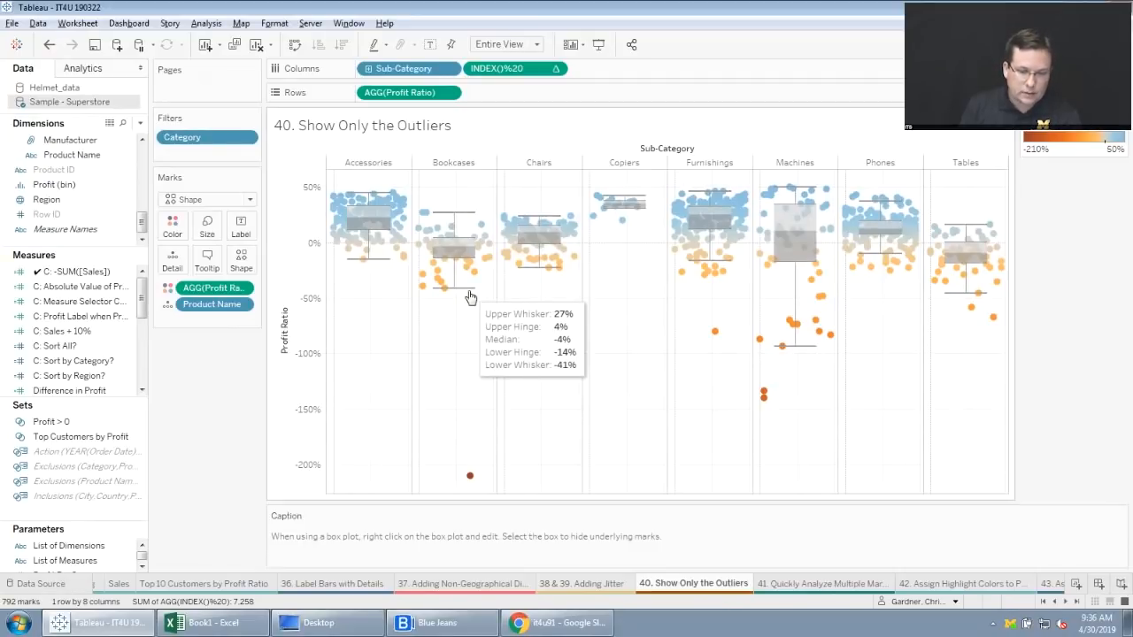
right_click(470, 298)
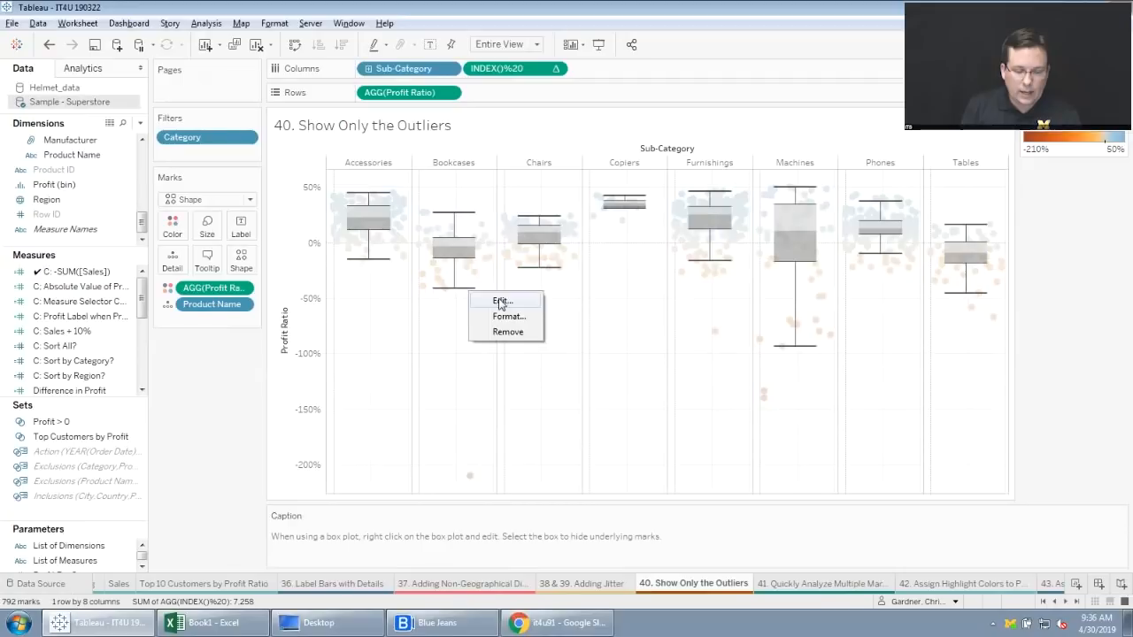
click(500, 301)
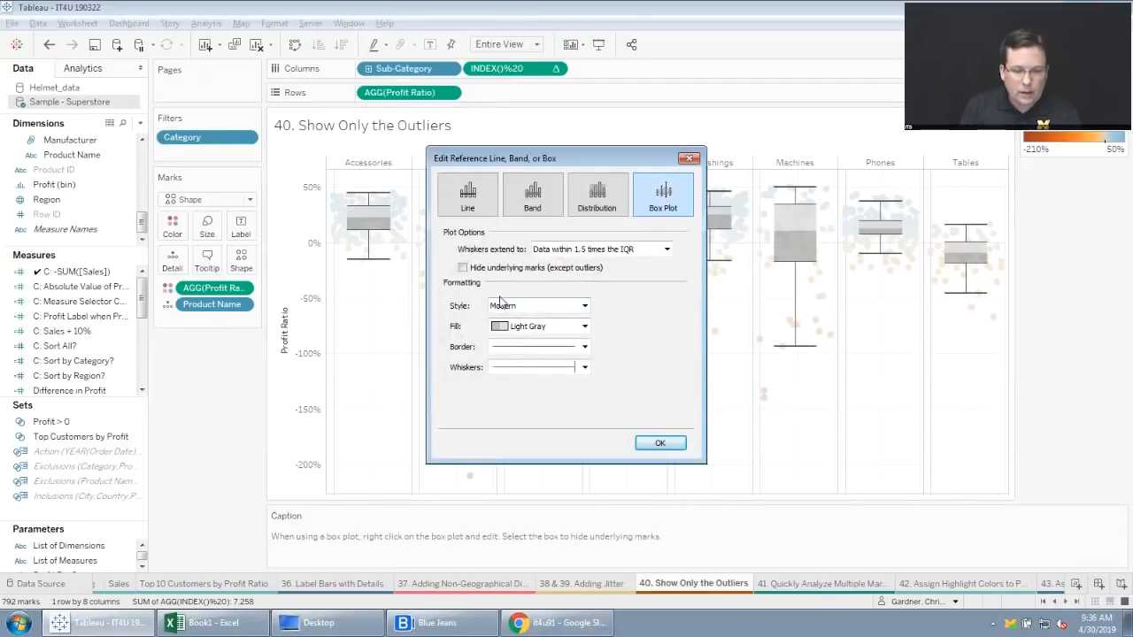
click(462, 268)
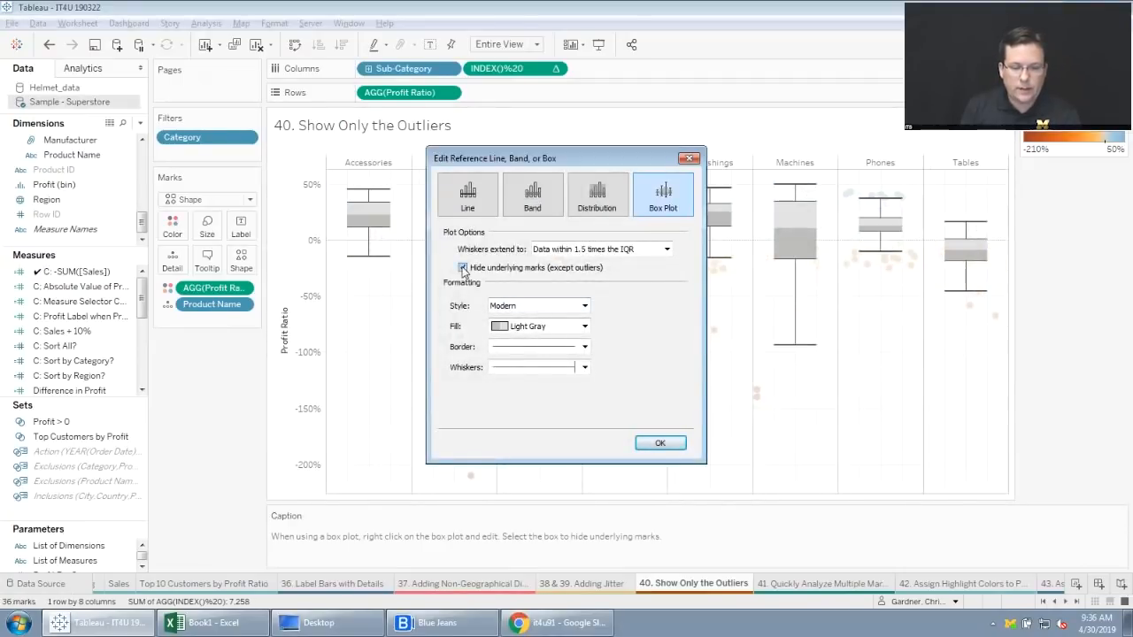
click(659, 442)
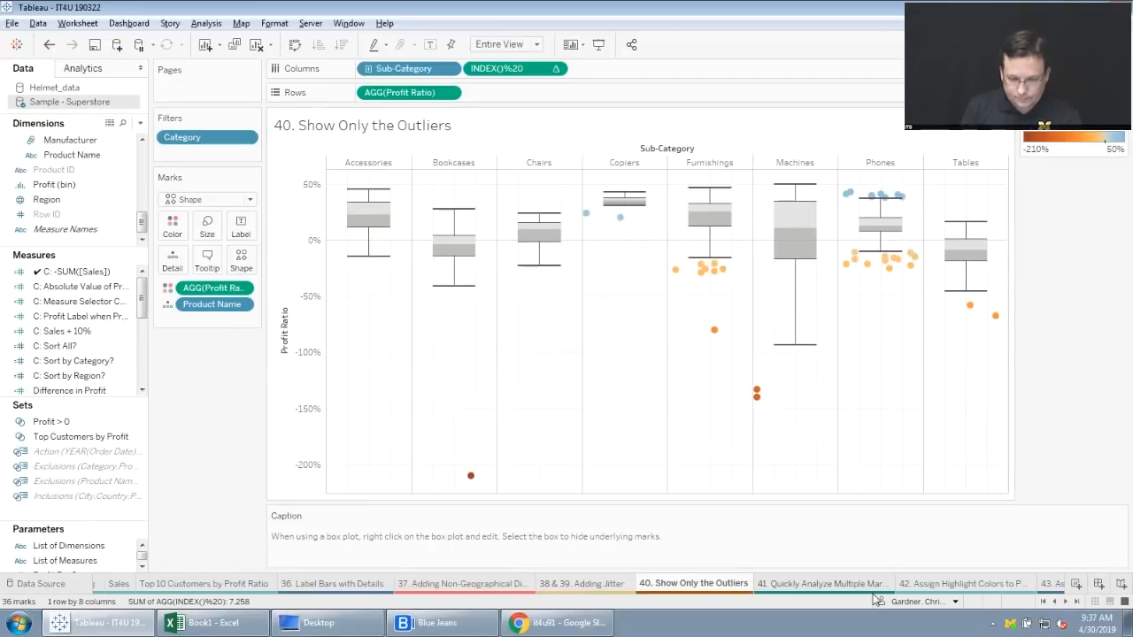
On the "41. Quickly Analyze Multiple Marks" sheet, select the high-sales marks and copy them into a new worksheet as a table.
click(823, 584)
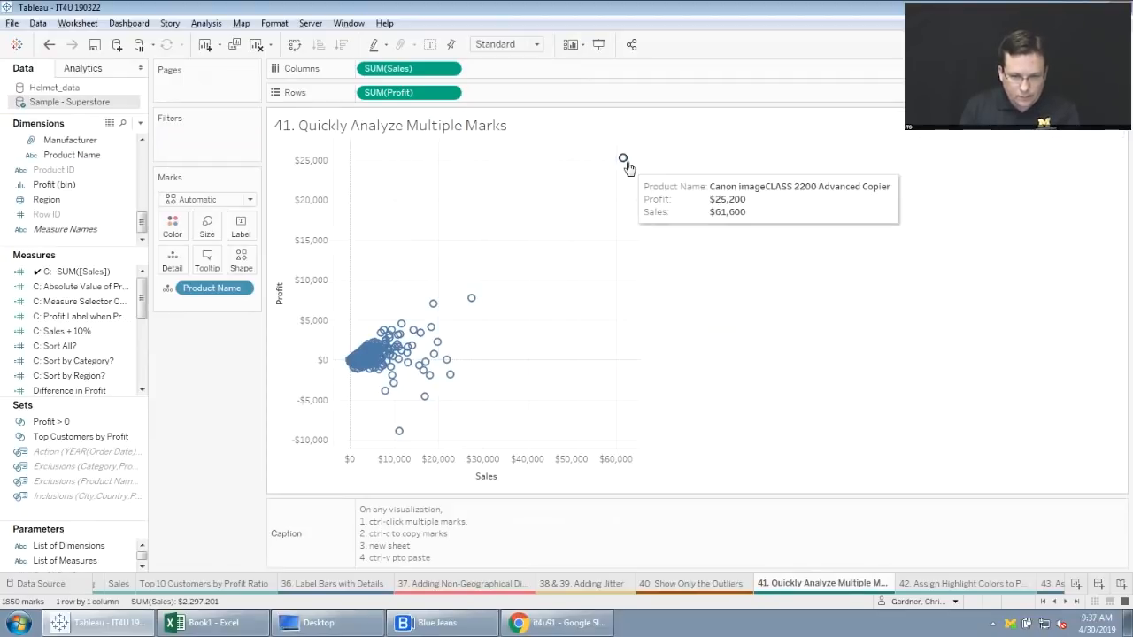
drag(635, 143, 399, 454)
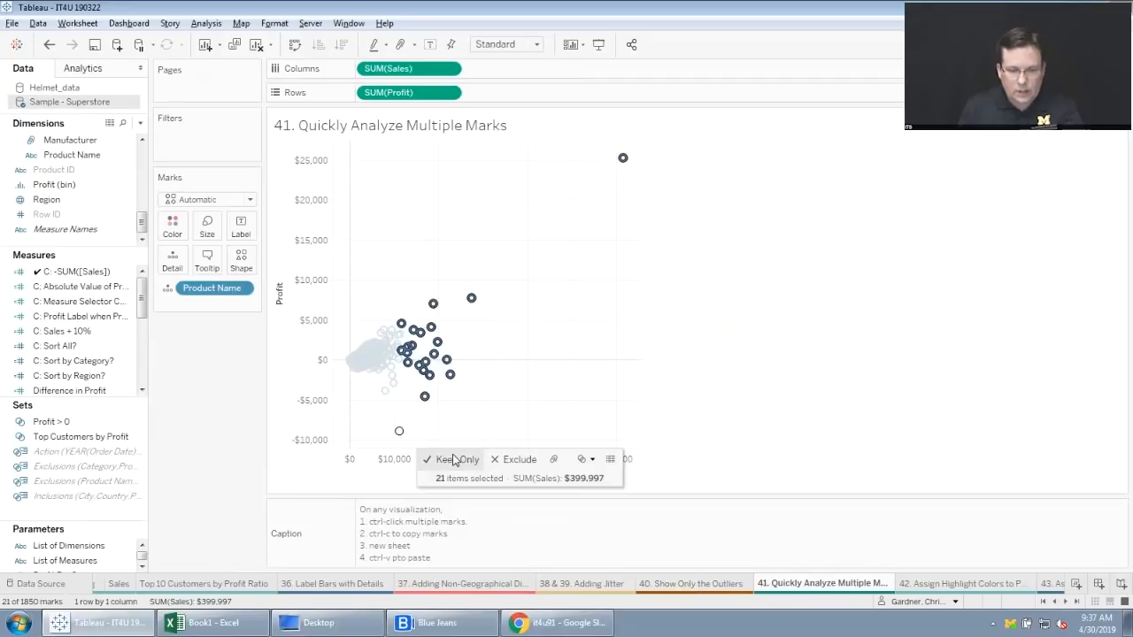
right_click(856, 591)
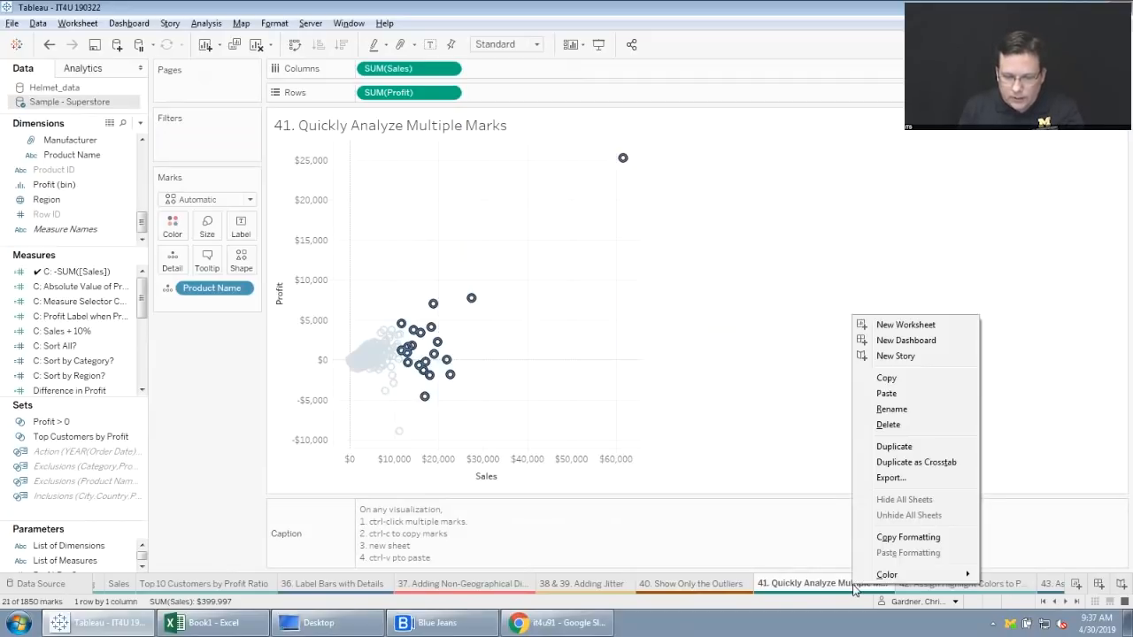
click(922, 326)
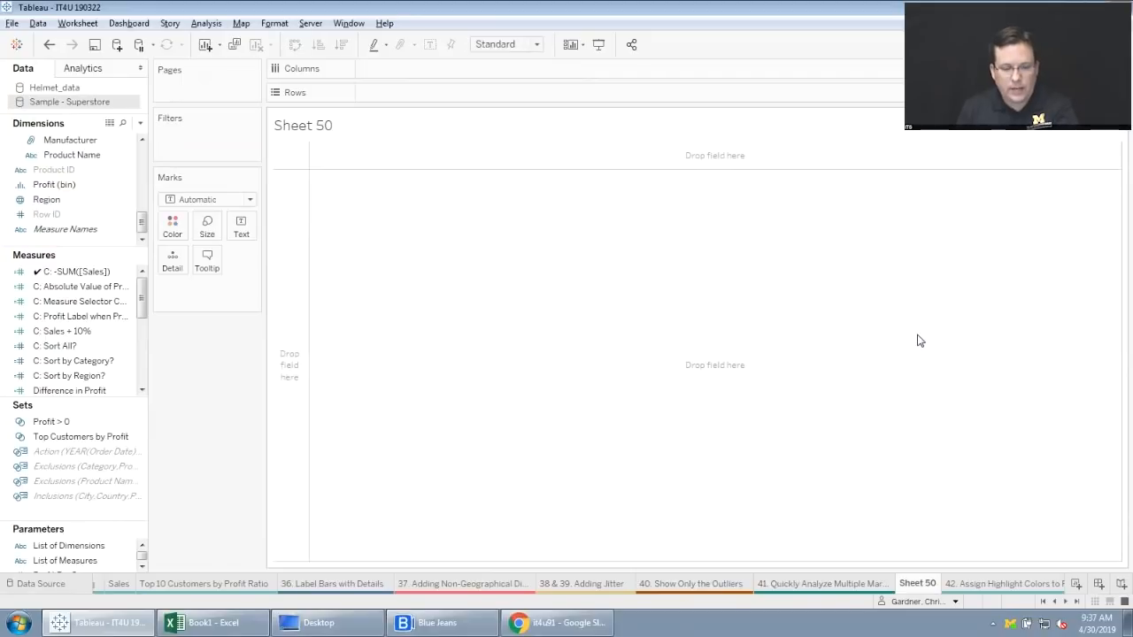
key(ctrl+v)
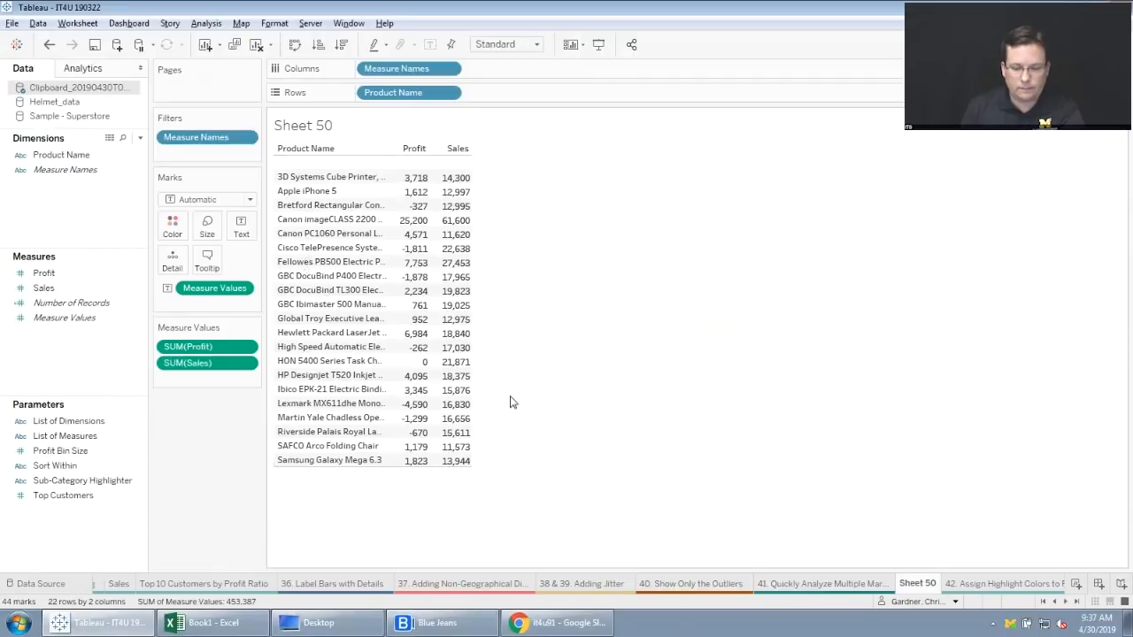
On the "42. Assign Highlight Colors to Palette" sheet, enable Highlight Selected Items for the Category color legend.
click(989, 580)
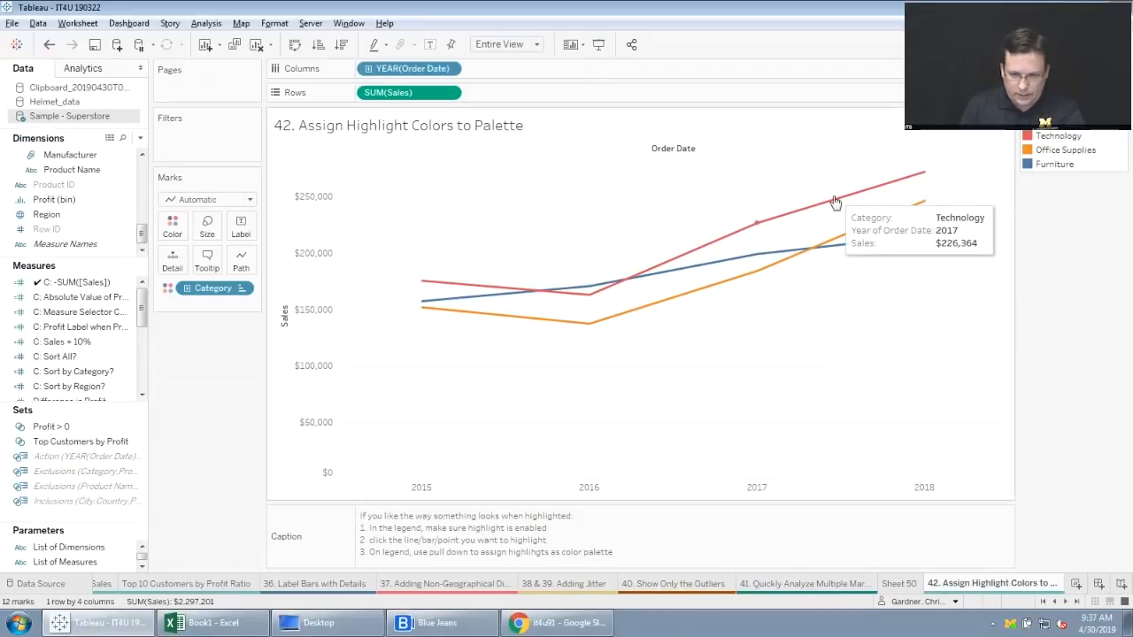
click(757, 223)
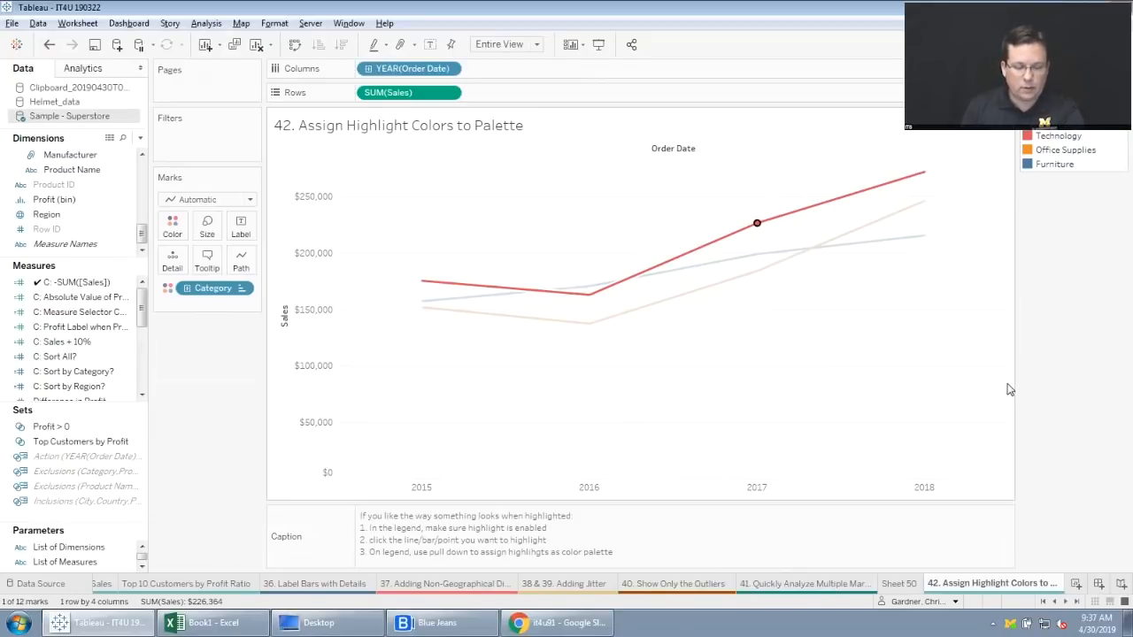
mouse_move(811, 220)
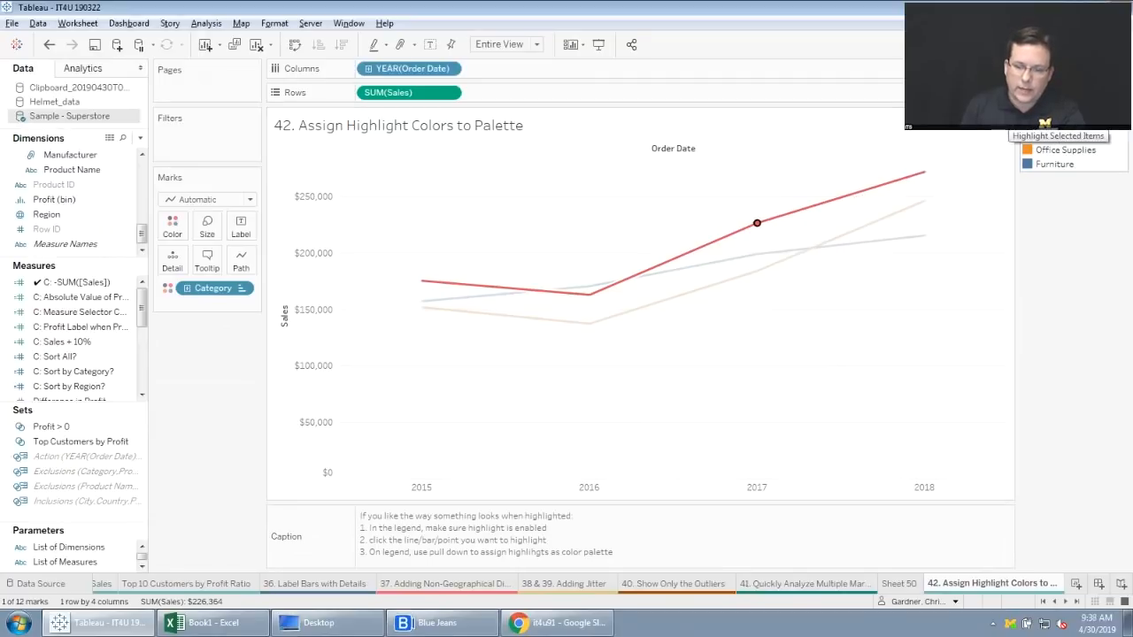
click(1117, 130)
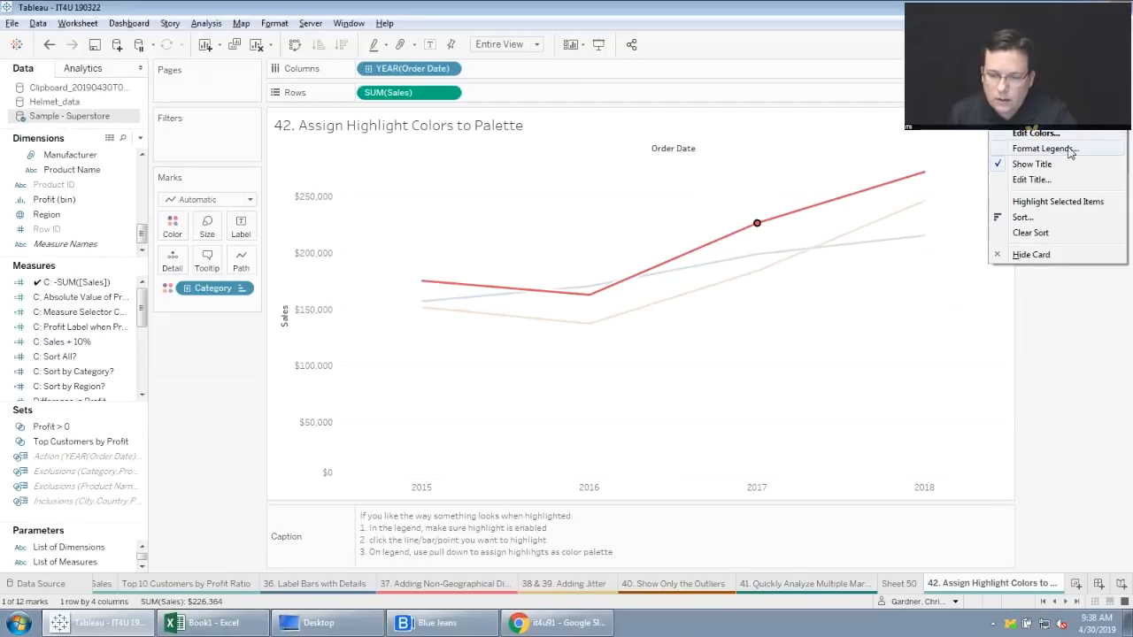
click(1062, 203)
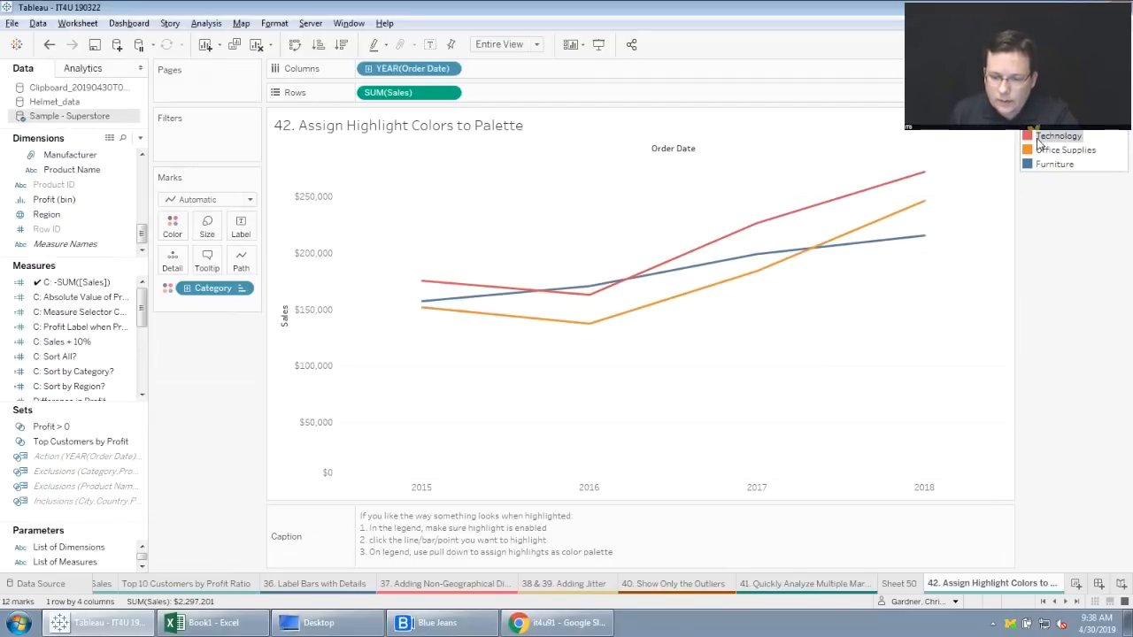
Try highlighting Technology in the legend and assigning the highlight colors to the palette, and undo the color assignment.
click(1058, 137)
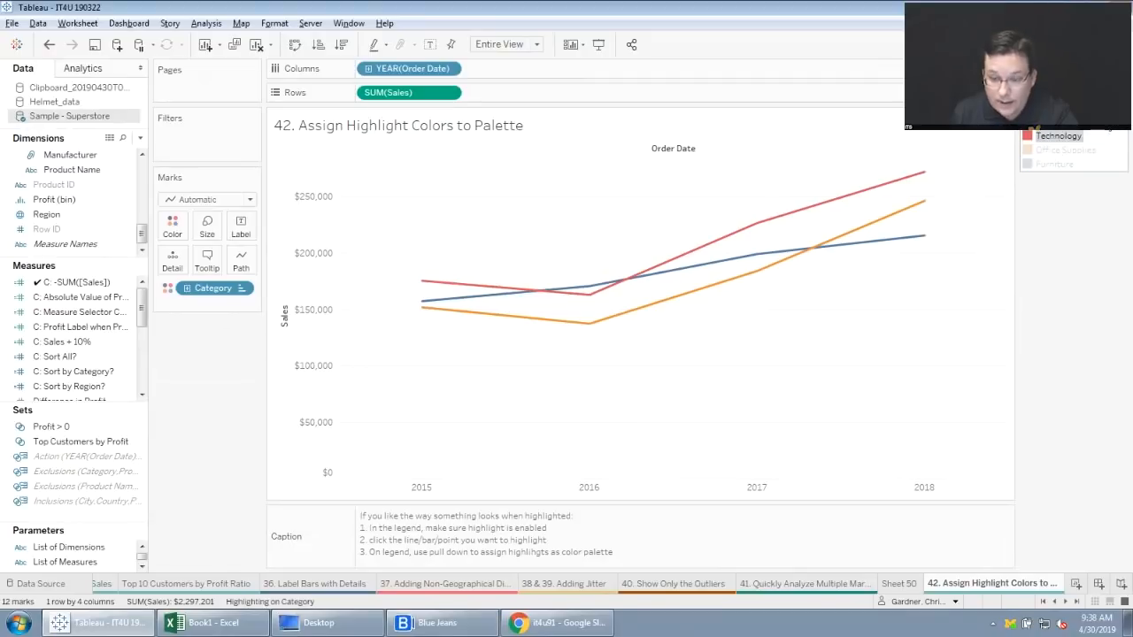
click(1118, 130)
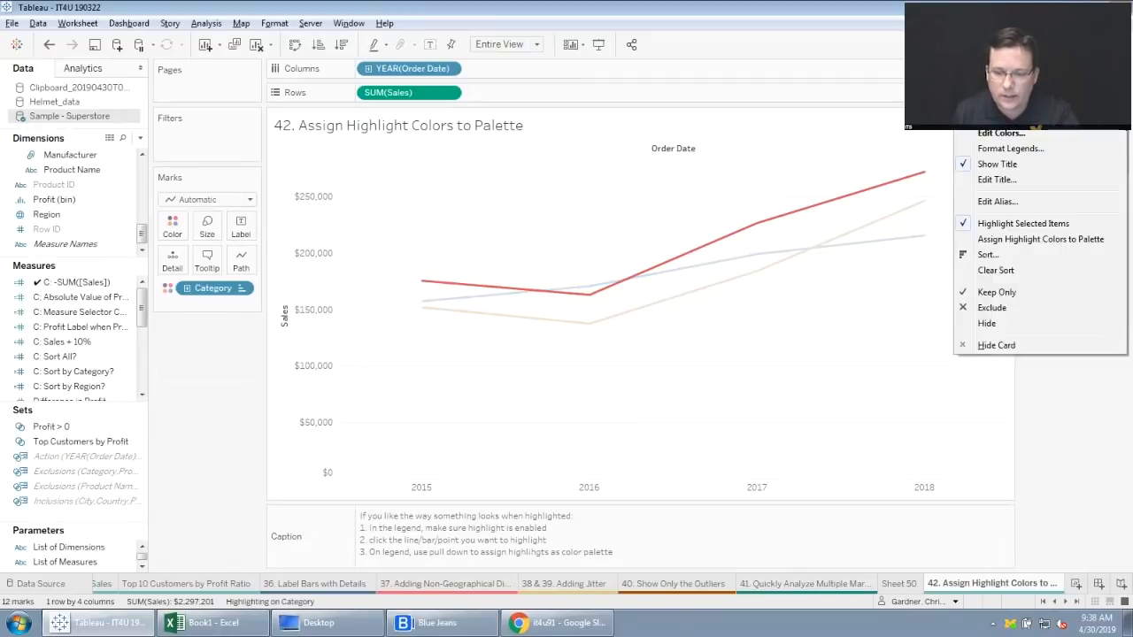
click(1046, 240)
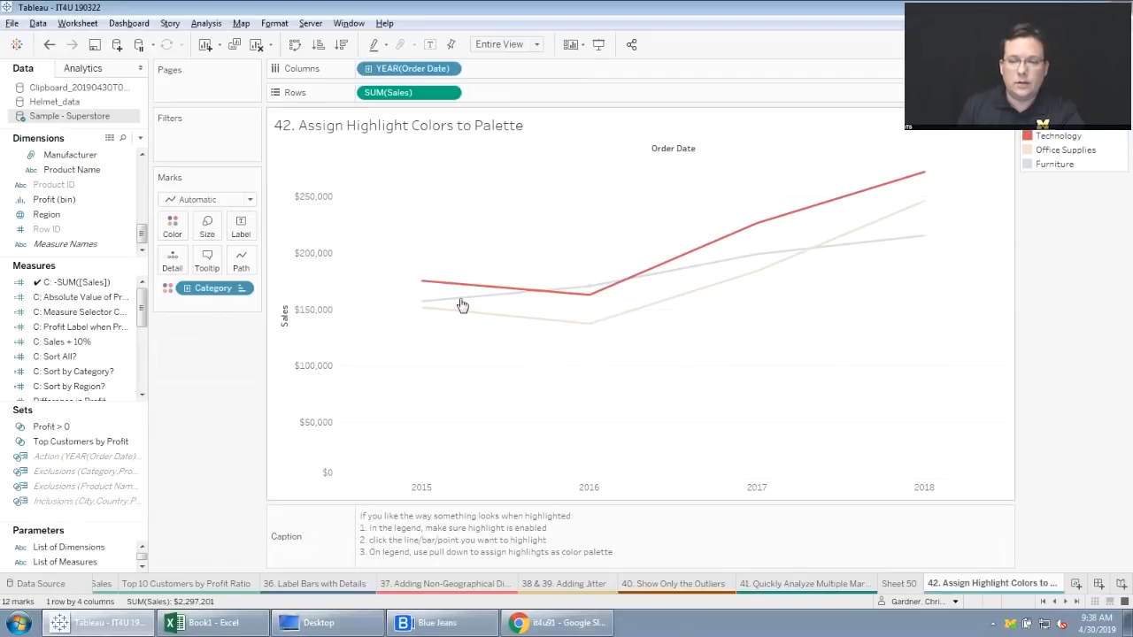
click(1034, 138)
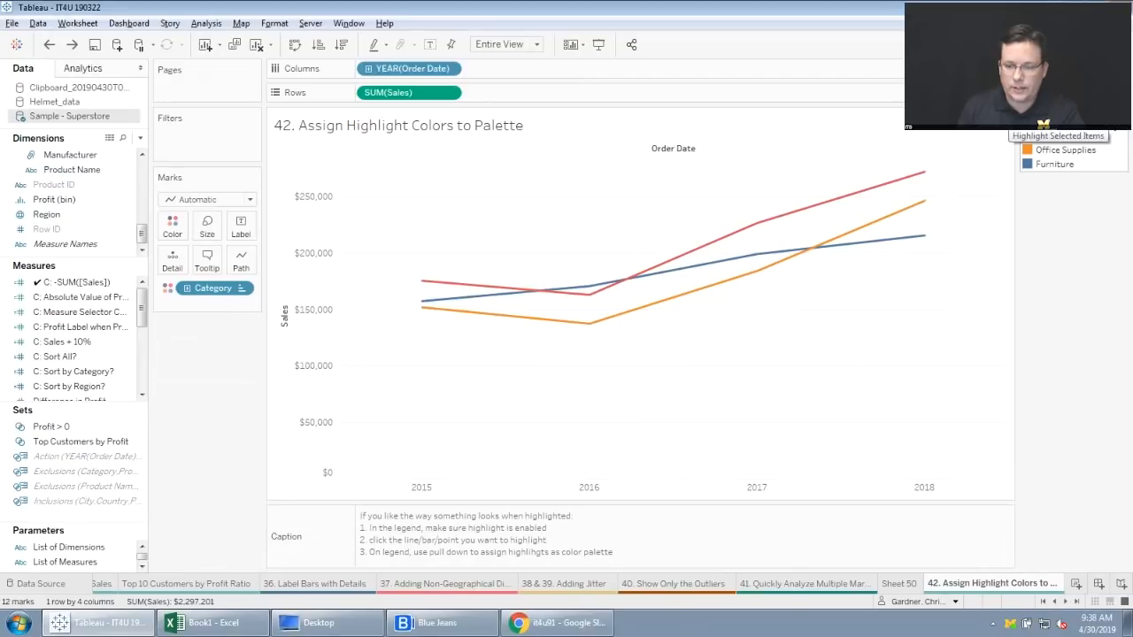
Highlight Technology in the Category legend and assign the highlight colors to the palette.
click(1059, 136)
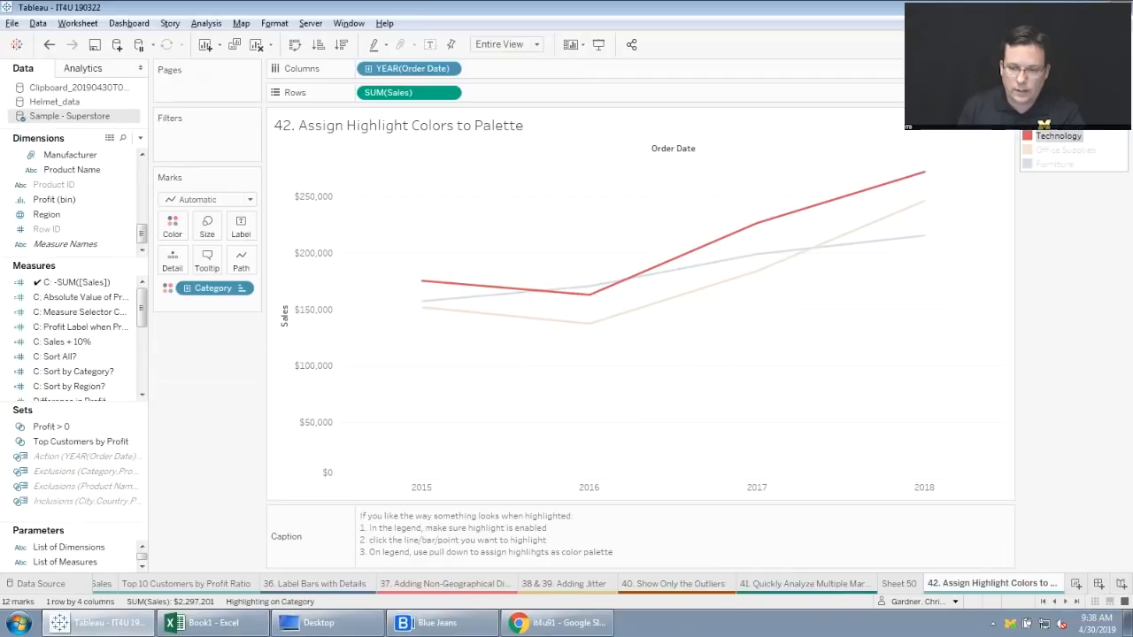
click(1122, 120)
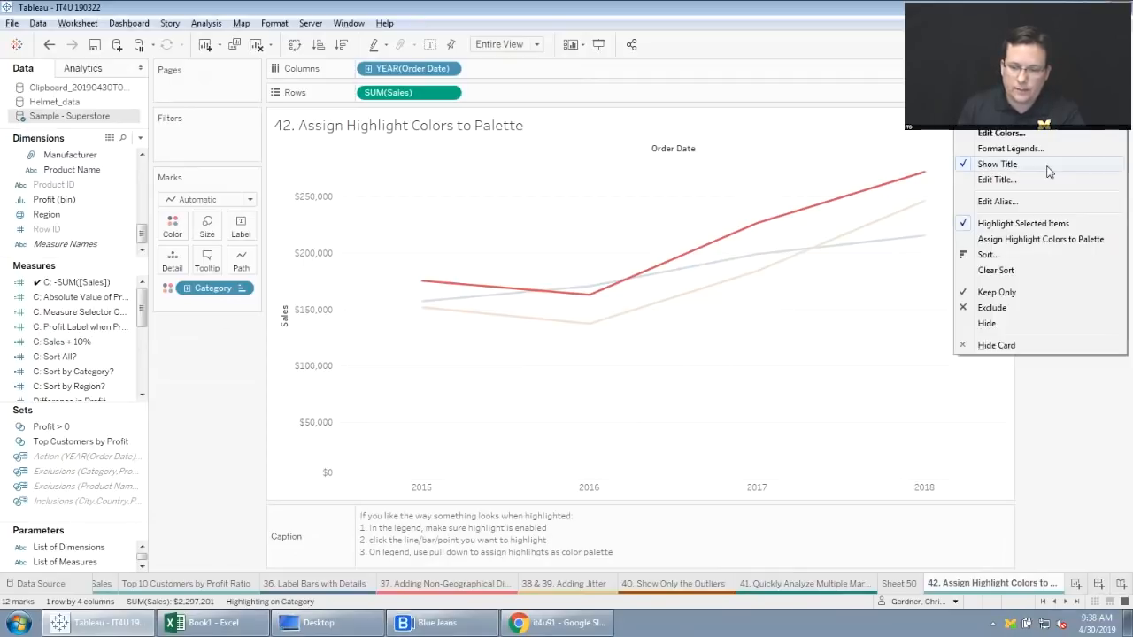
click(1049, 239)
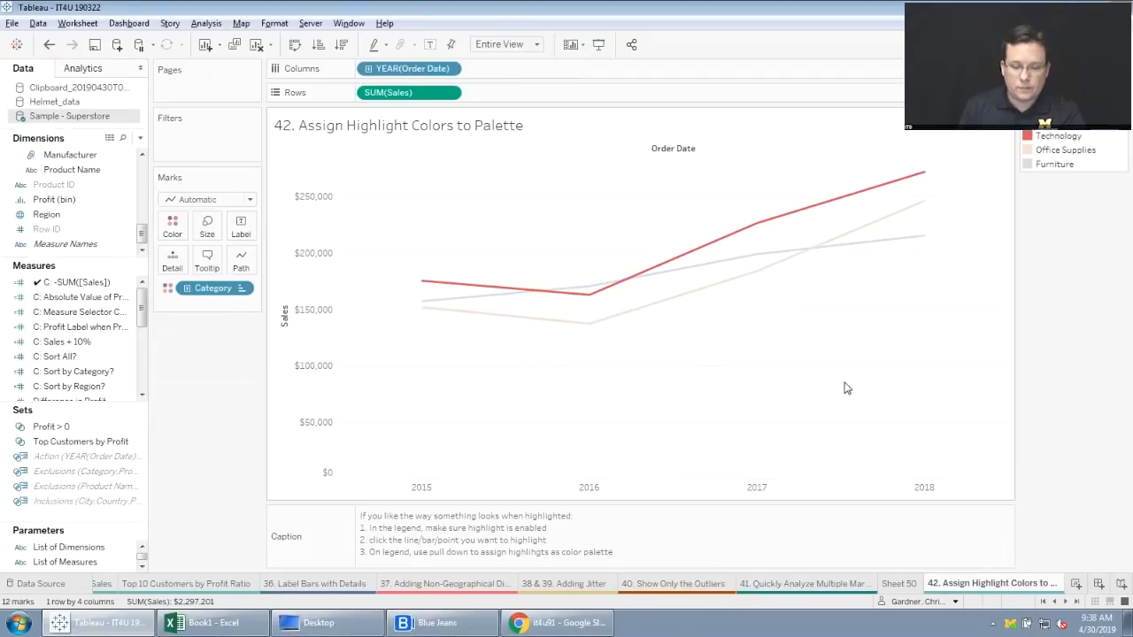
Open the "43. Assigning Color to Custom Shape" sheet and examine the color options for its custom-shape marks.
click(1065, 601)
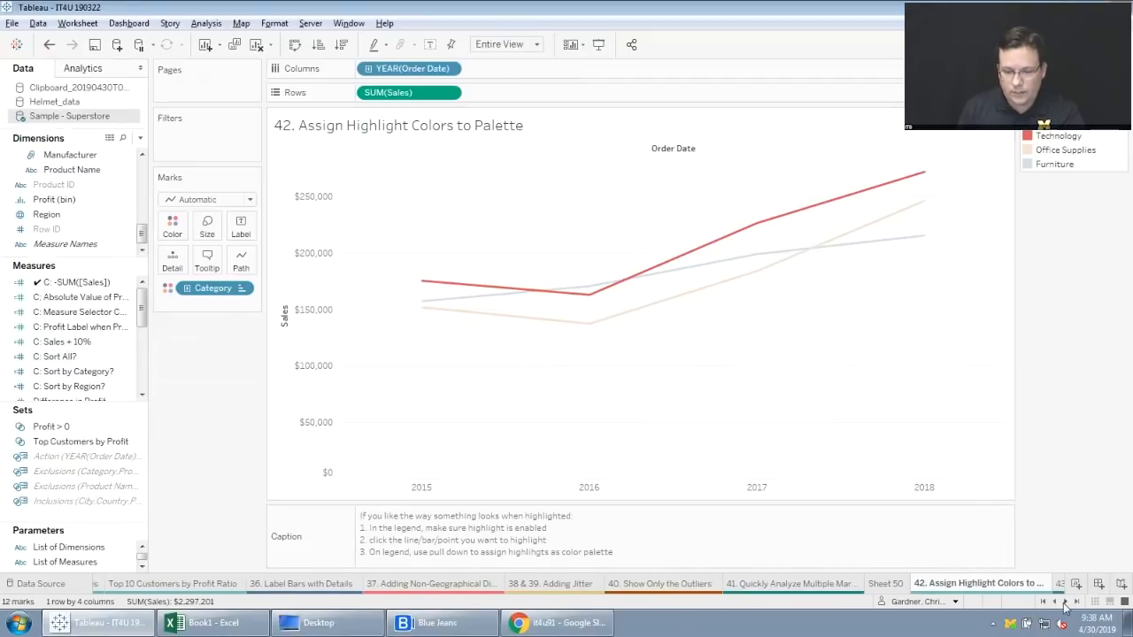
click(1064, 601)
click(1064, 602)
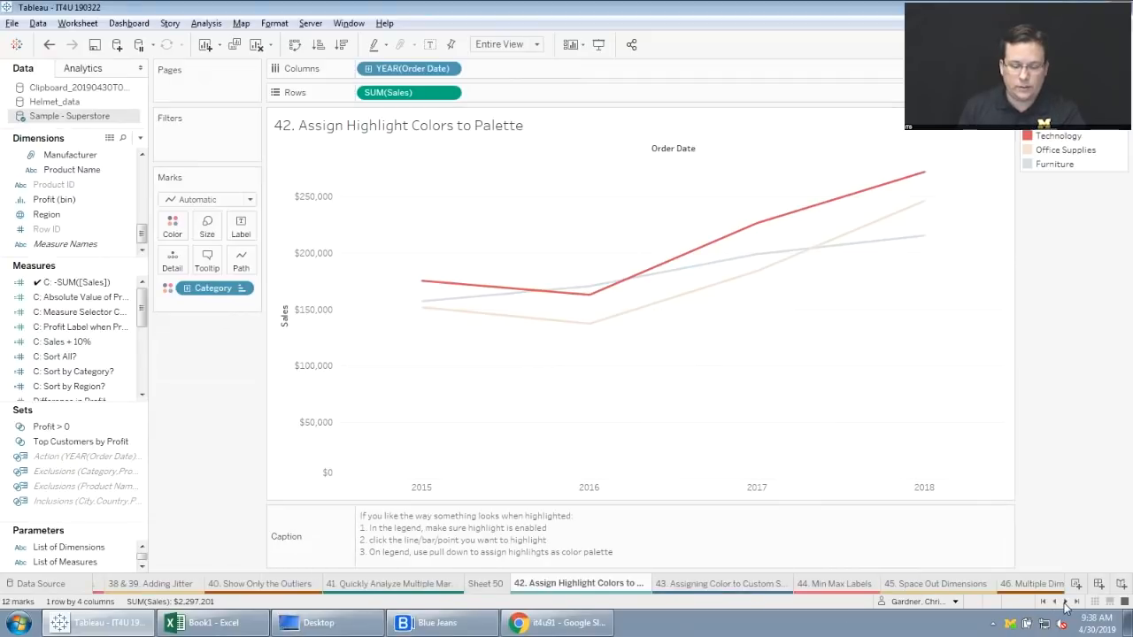
click(735, 586)
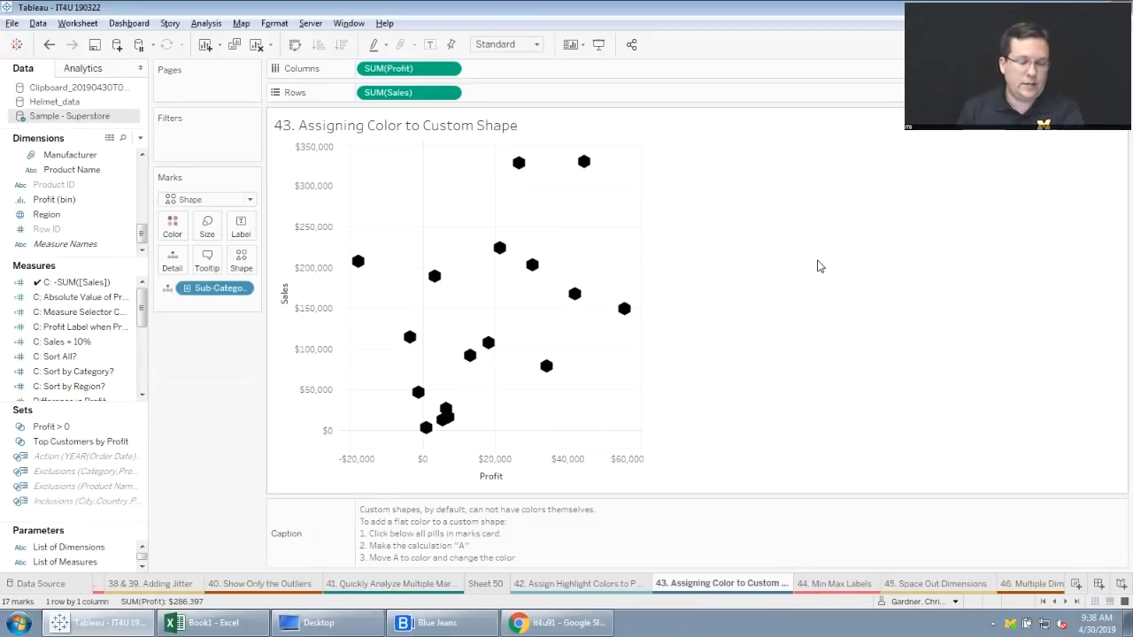
click(180, 228)
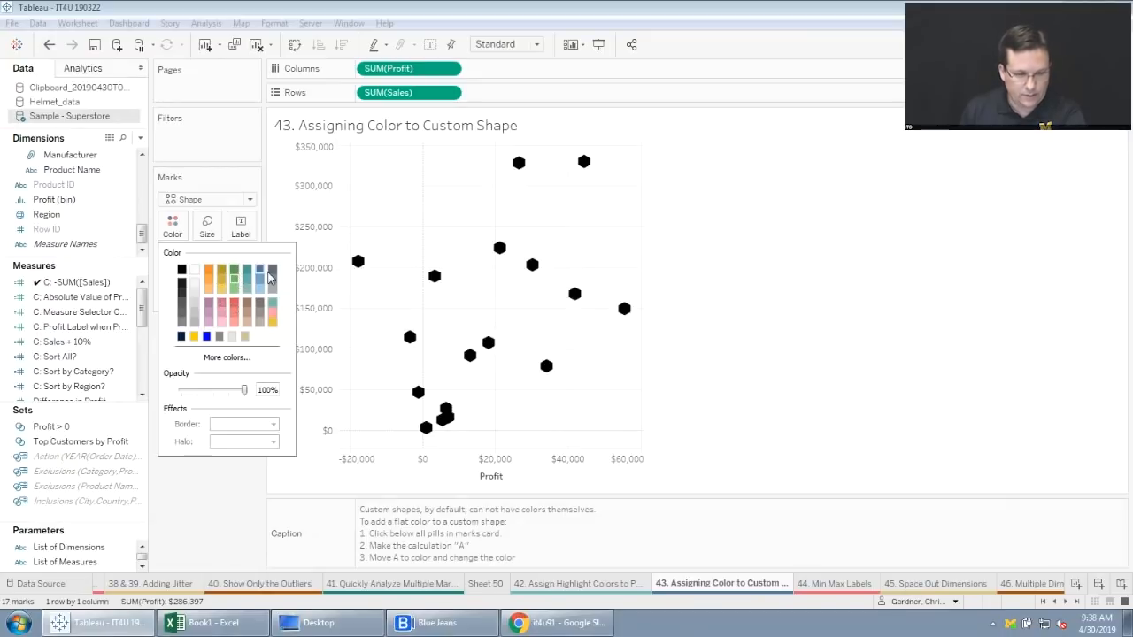
click(165, 505)
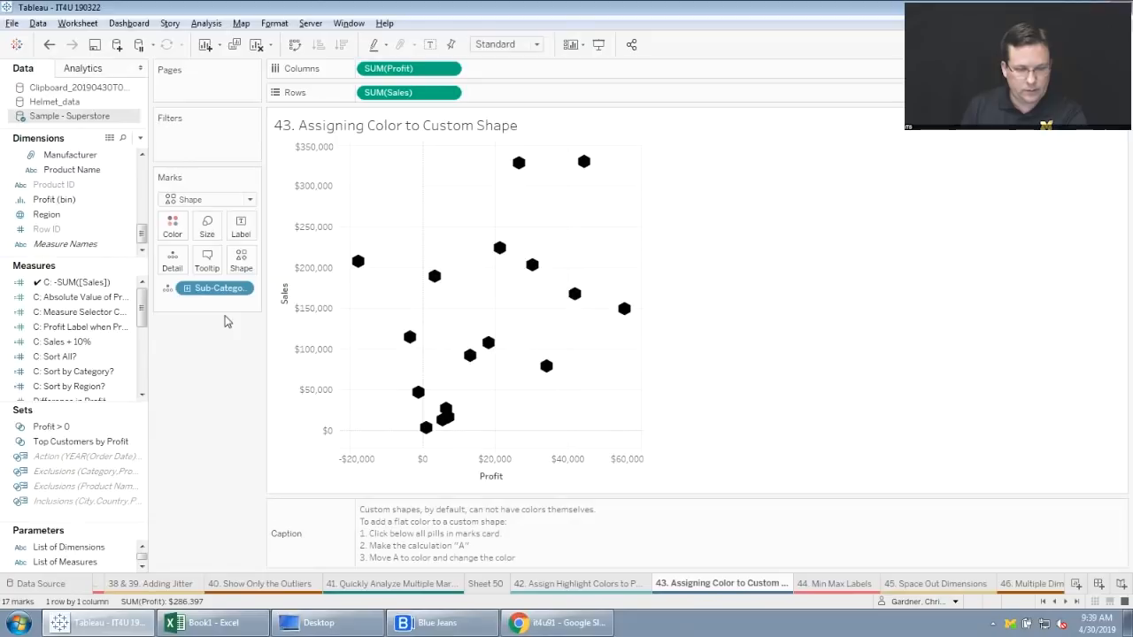
Add an ad hoc "X" calculation to the marks' detail below Sub-Category.
double_click(205, 305)
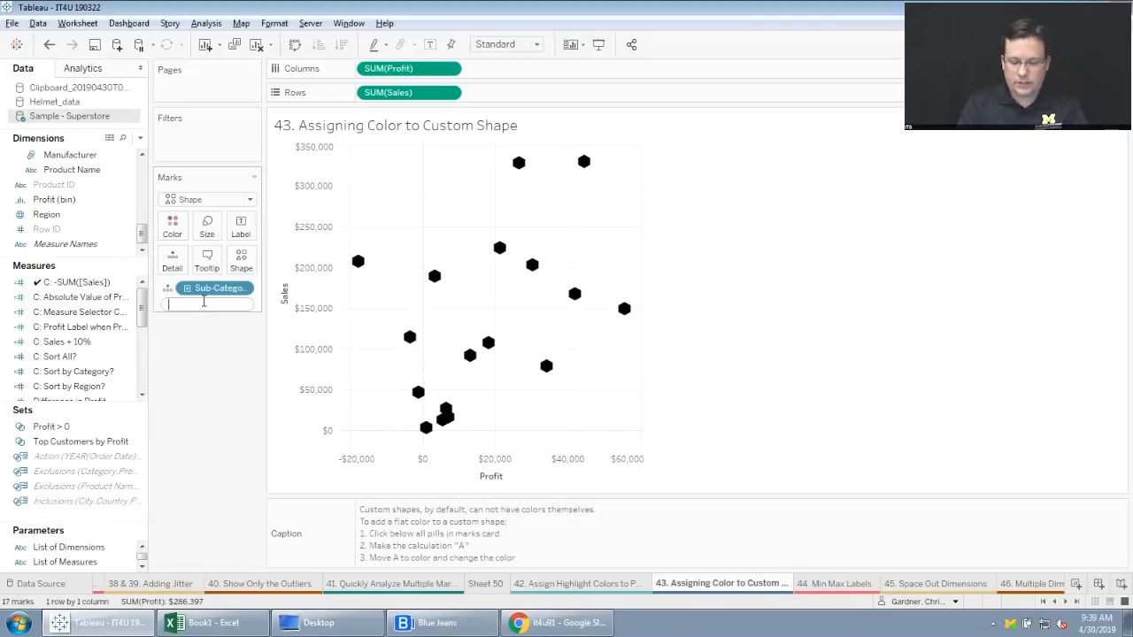
text("A")
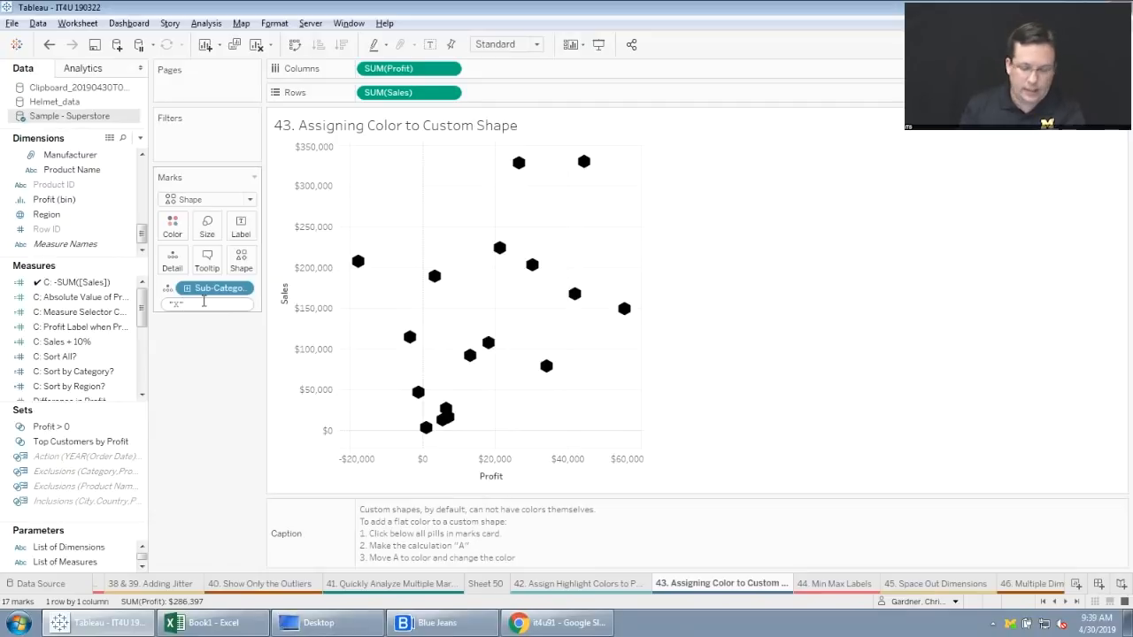
key(Return)
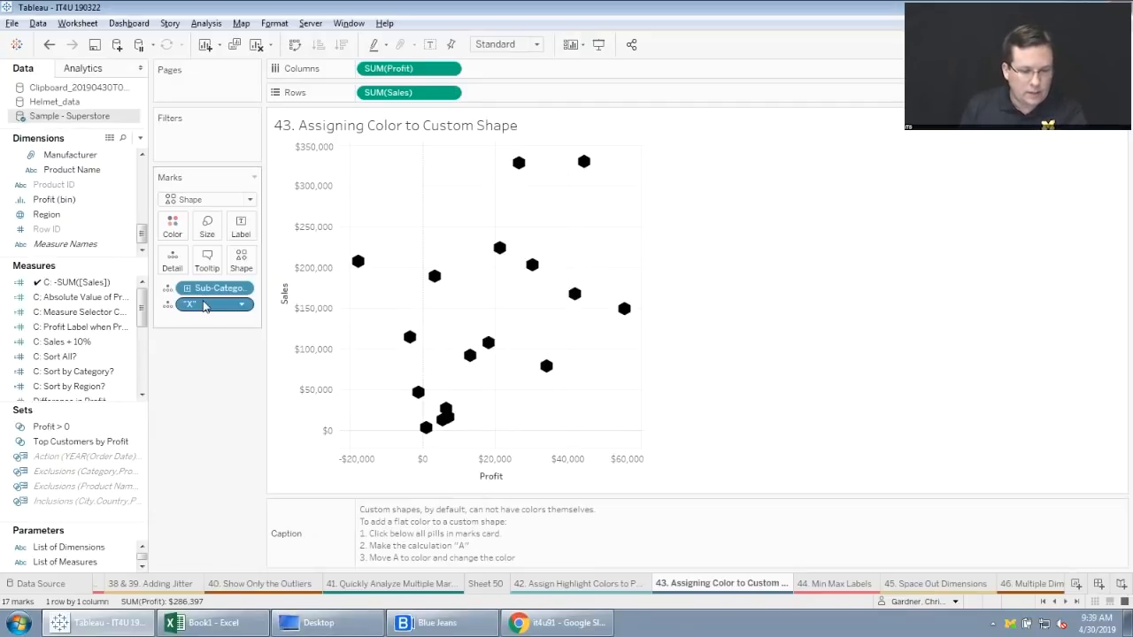
Move the "X" calculation from detail to color and assign it red from the Automatic palette to recolor the custom shapes.
drag(203, 306, 177, 229)
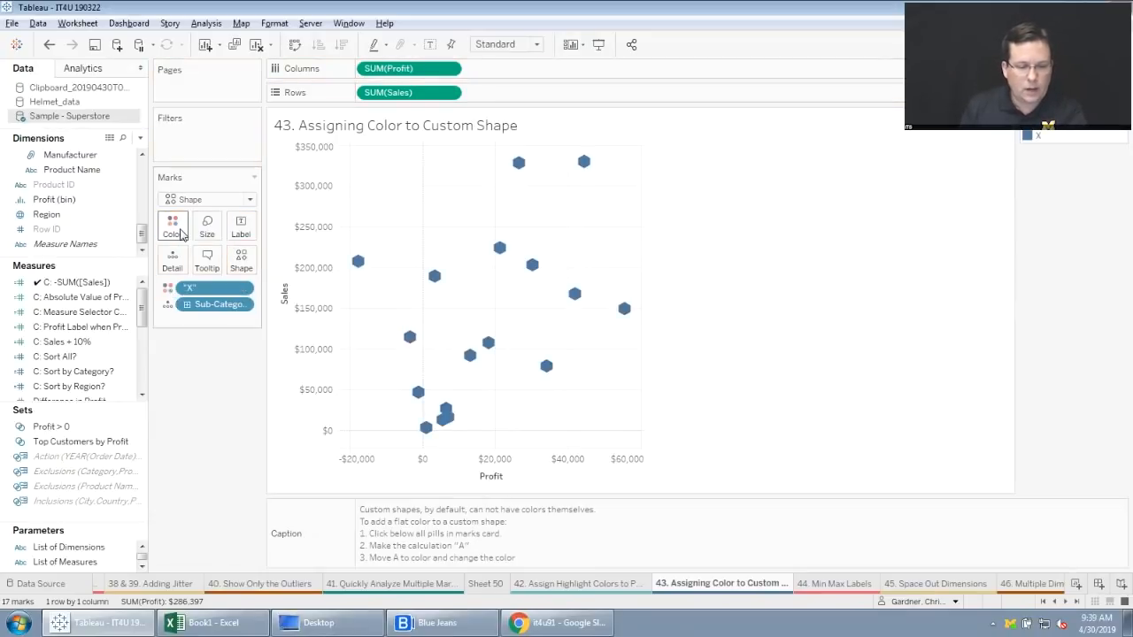
click(179, 232)
click(221, 272)
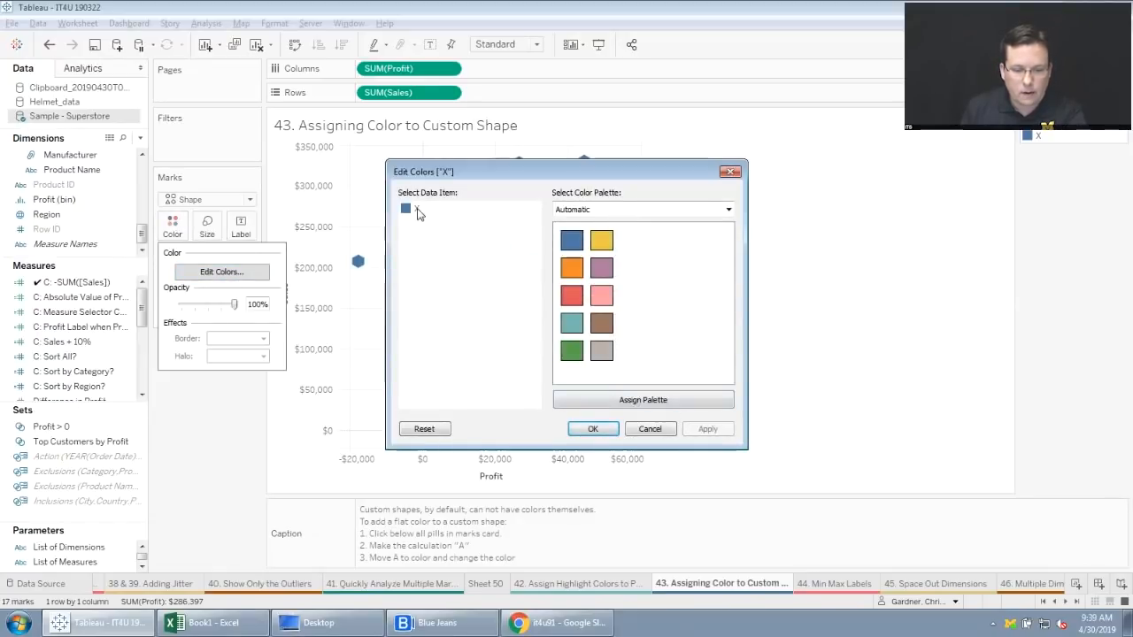
click(572, 295)
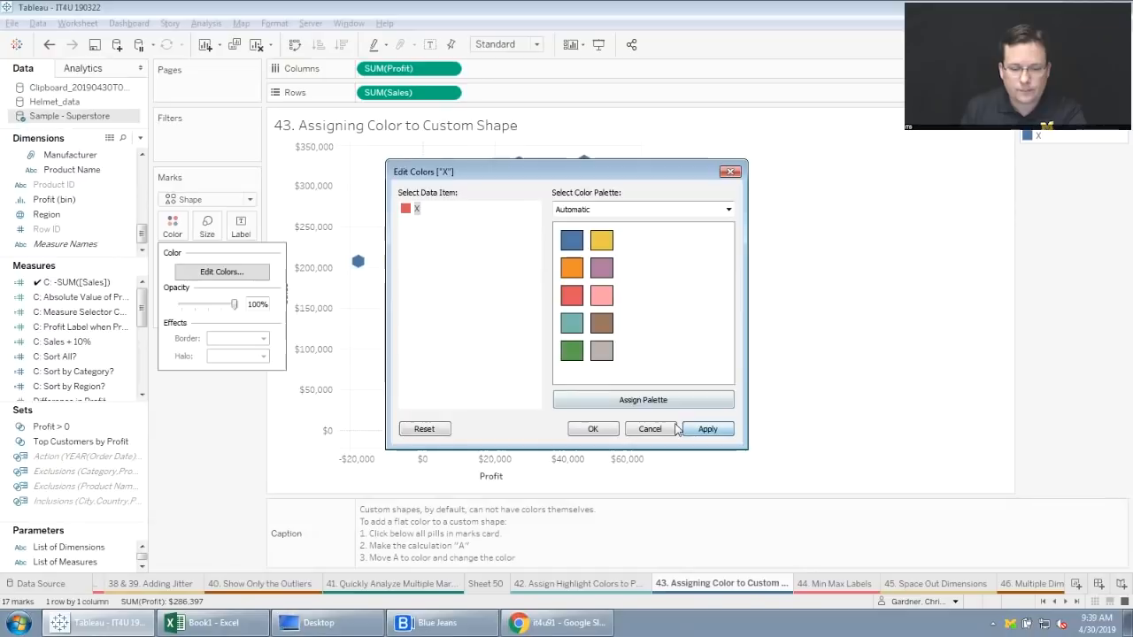
click(593, 430)
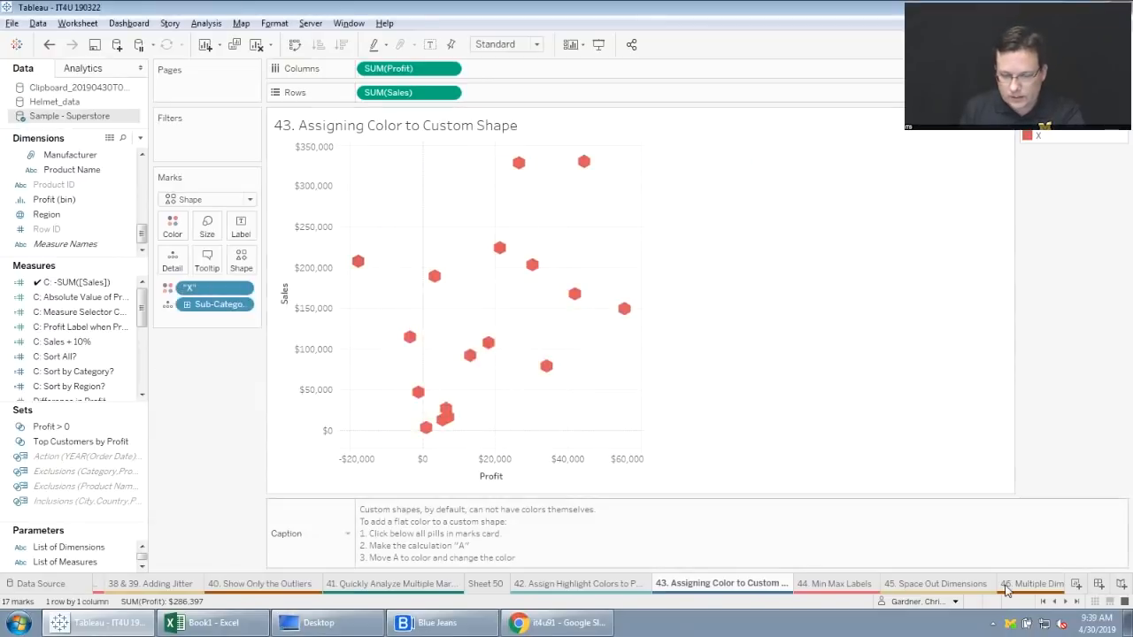
click(1065, 601)
click(1066, 601)
click(1065, 601)
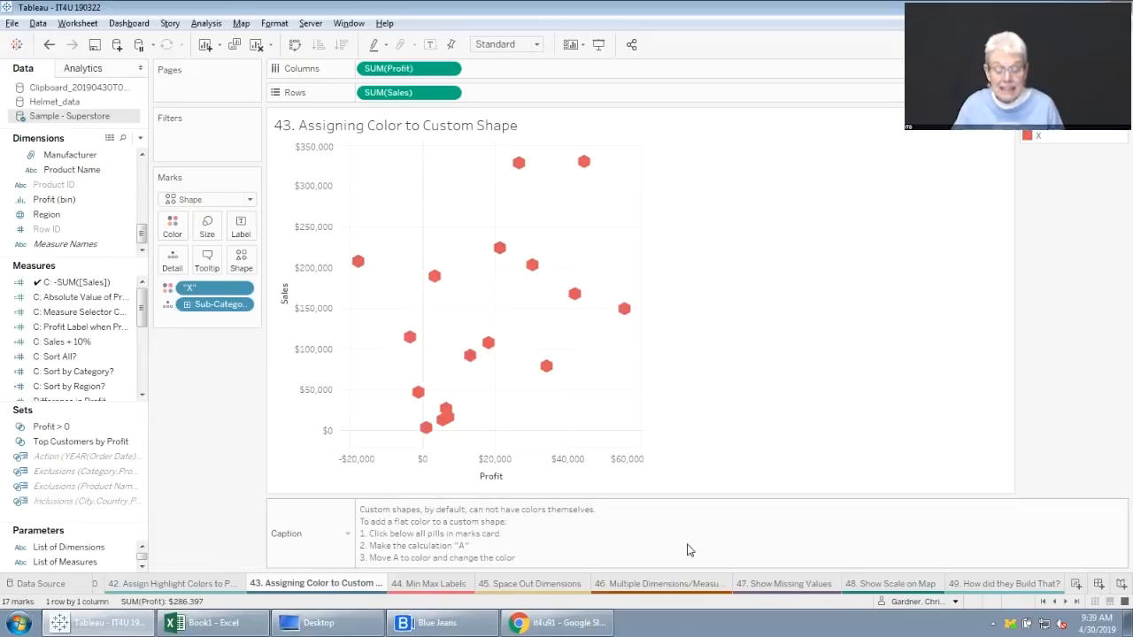
Switch to the it4u91 presentation in Google Slides, present it full screen from slide 5, and advance to the closing "Thank you!" slide.
click(547, 632)
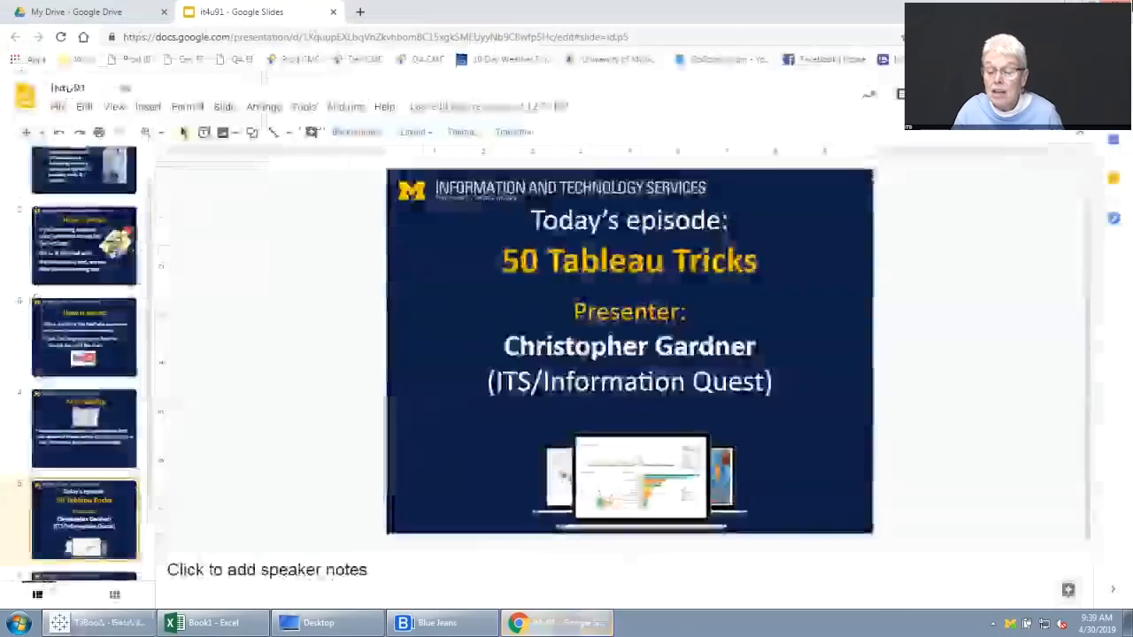
click(959, 93)
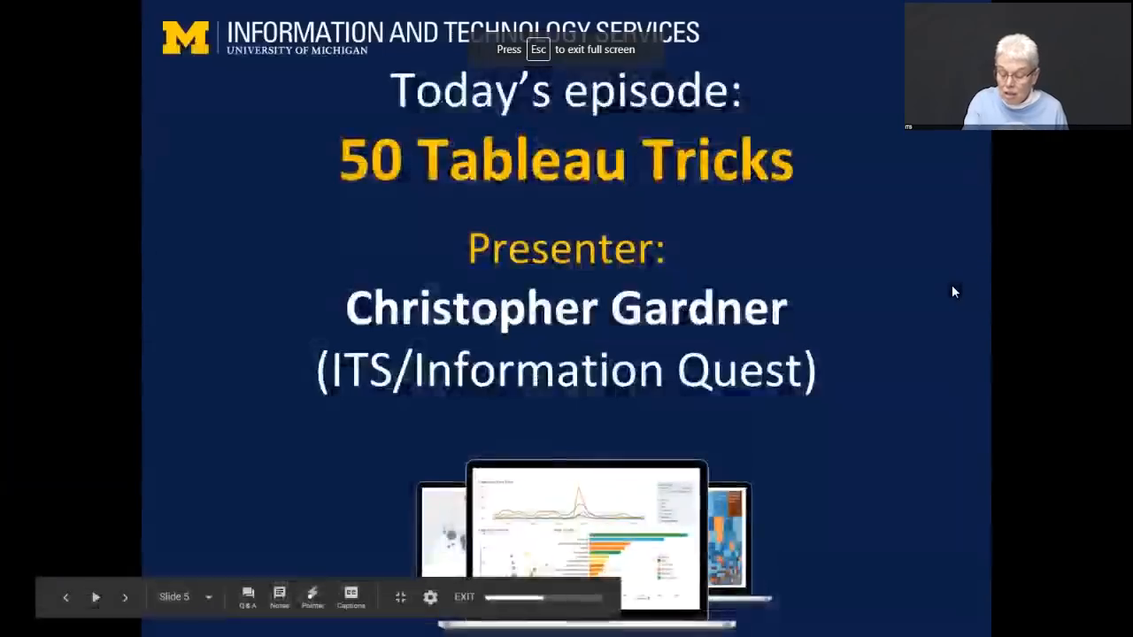
key(Right)
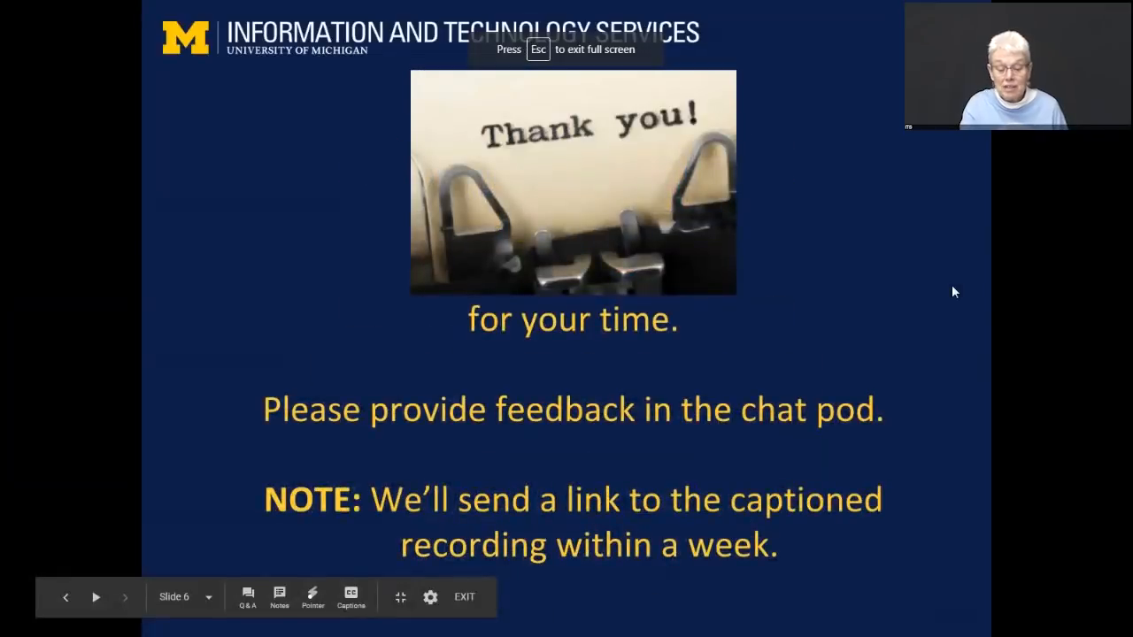